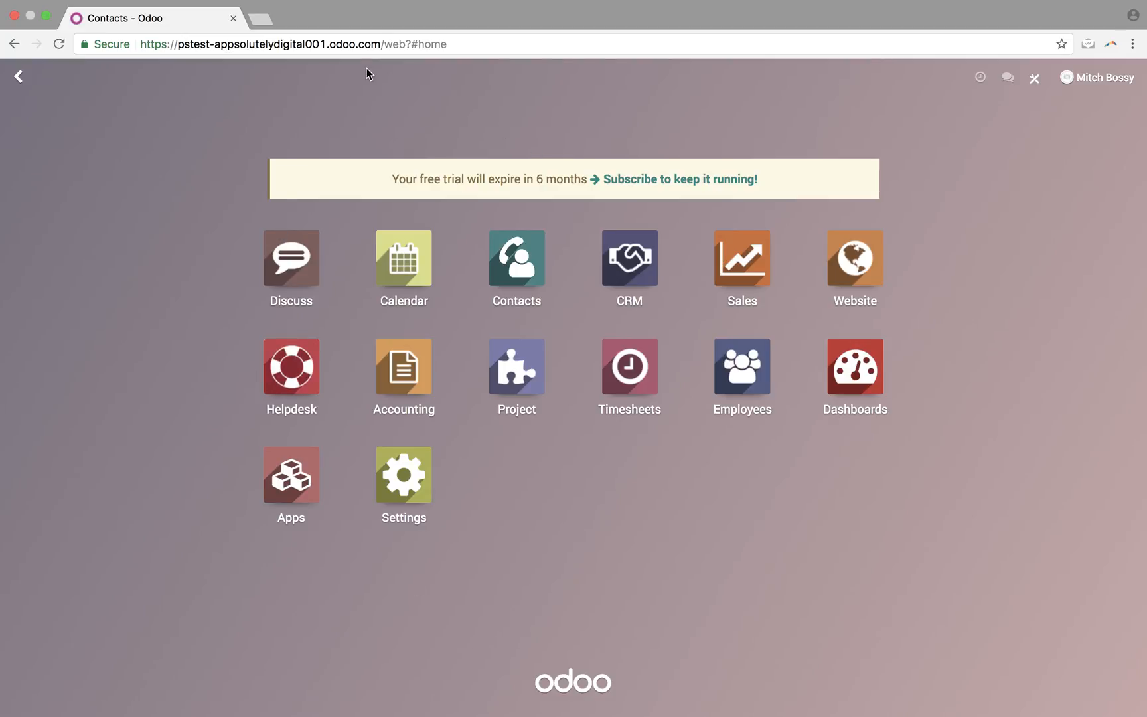
left_click(341, 44)
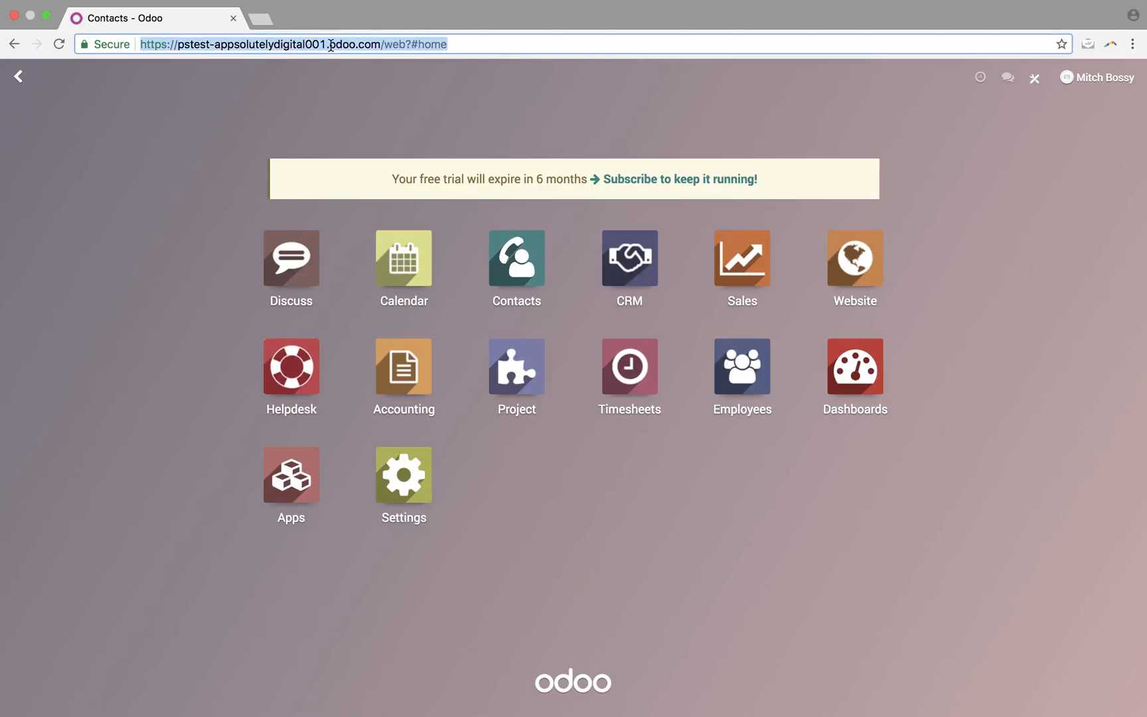
left_click(508, 114)
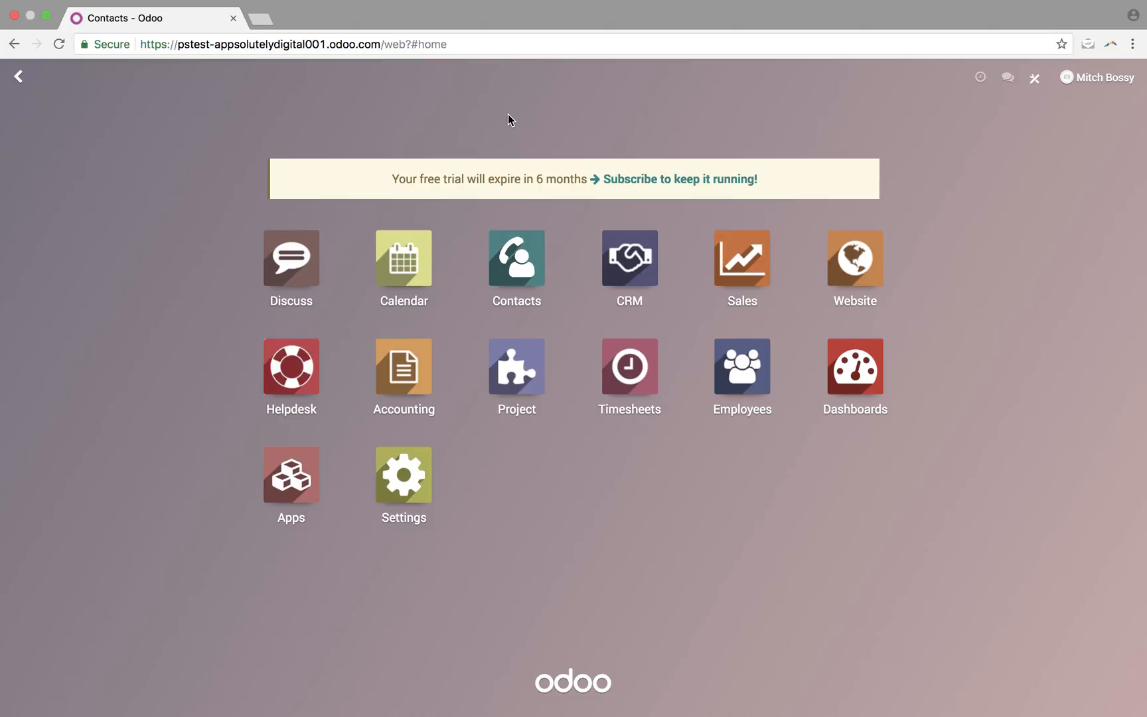
Step: Check the planned activities, post "Hey!" in the #general channel, and close the chat window
left_click(979, 79)
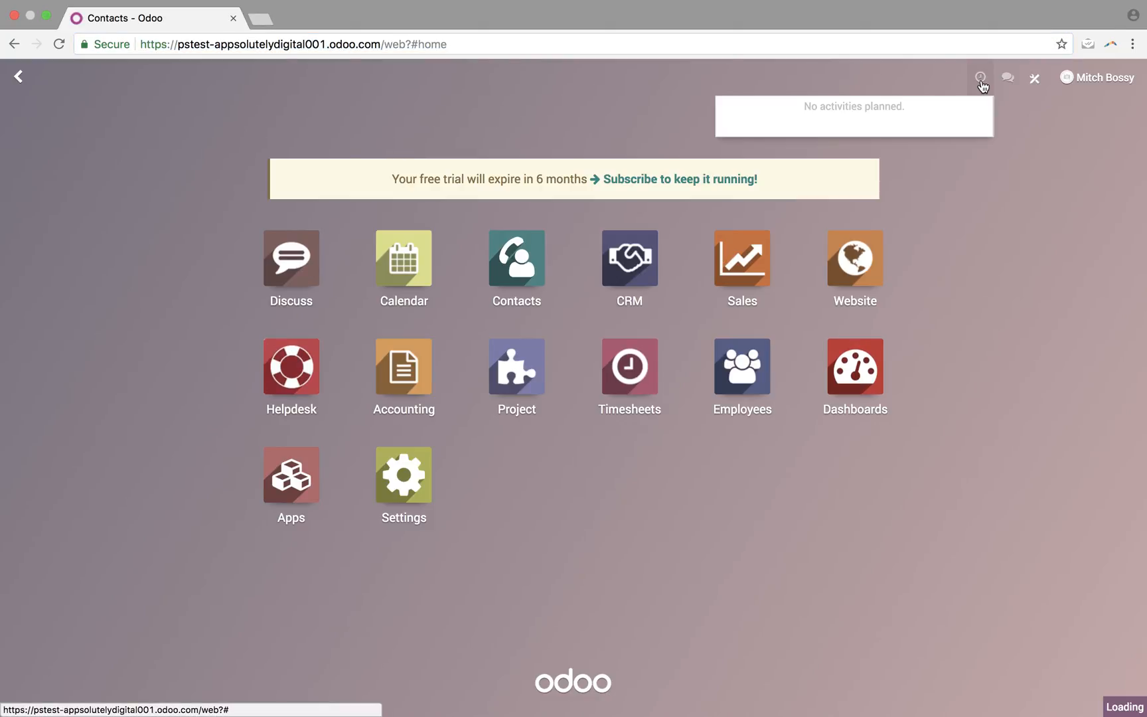
left_click(1008, 79)
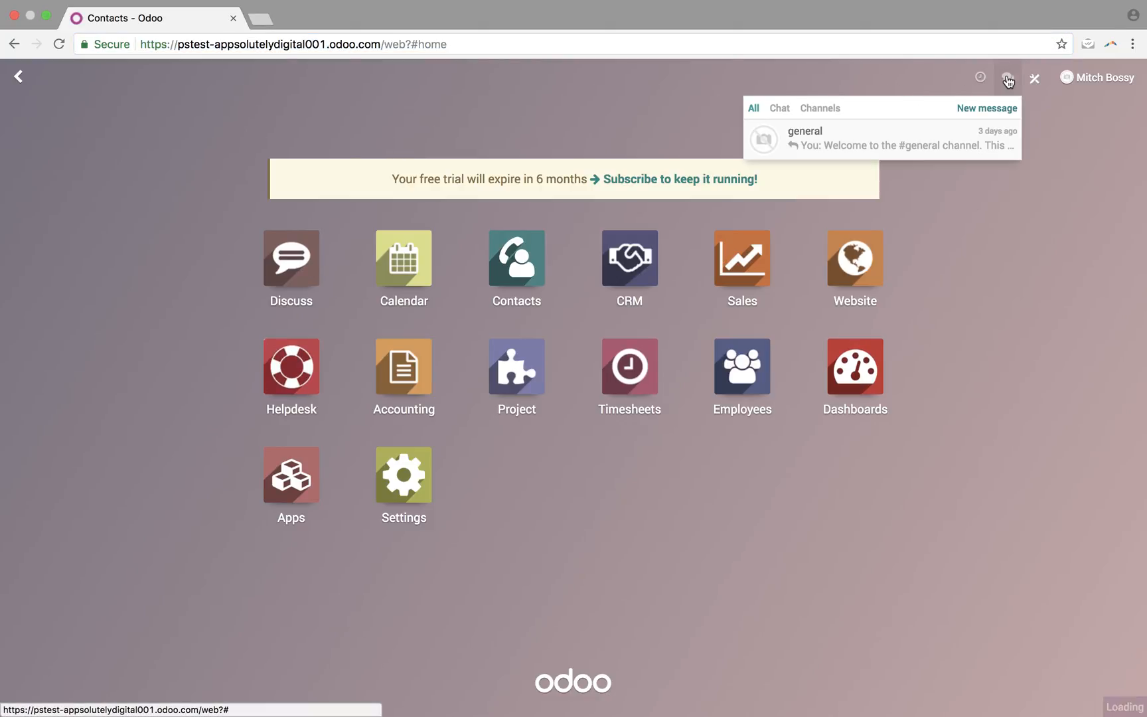
left_click(925, 136)
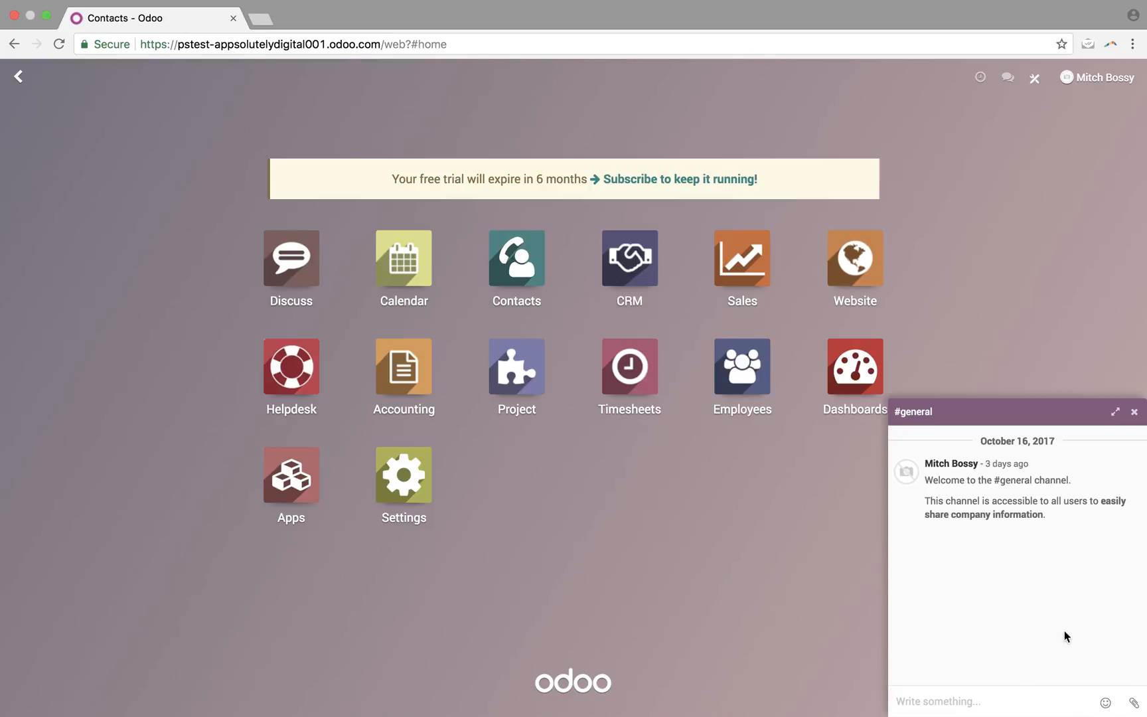
type("Hey!")
key("Return")
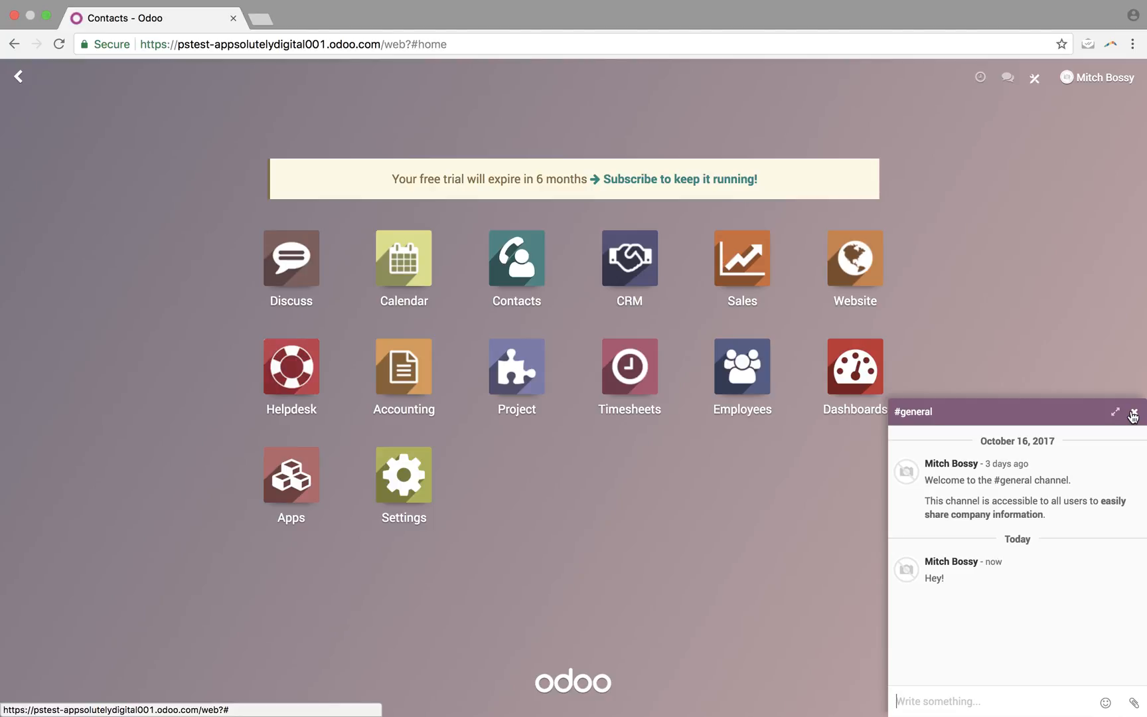
left_click(1133, 413)
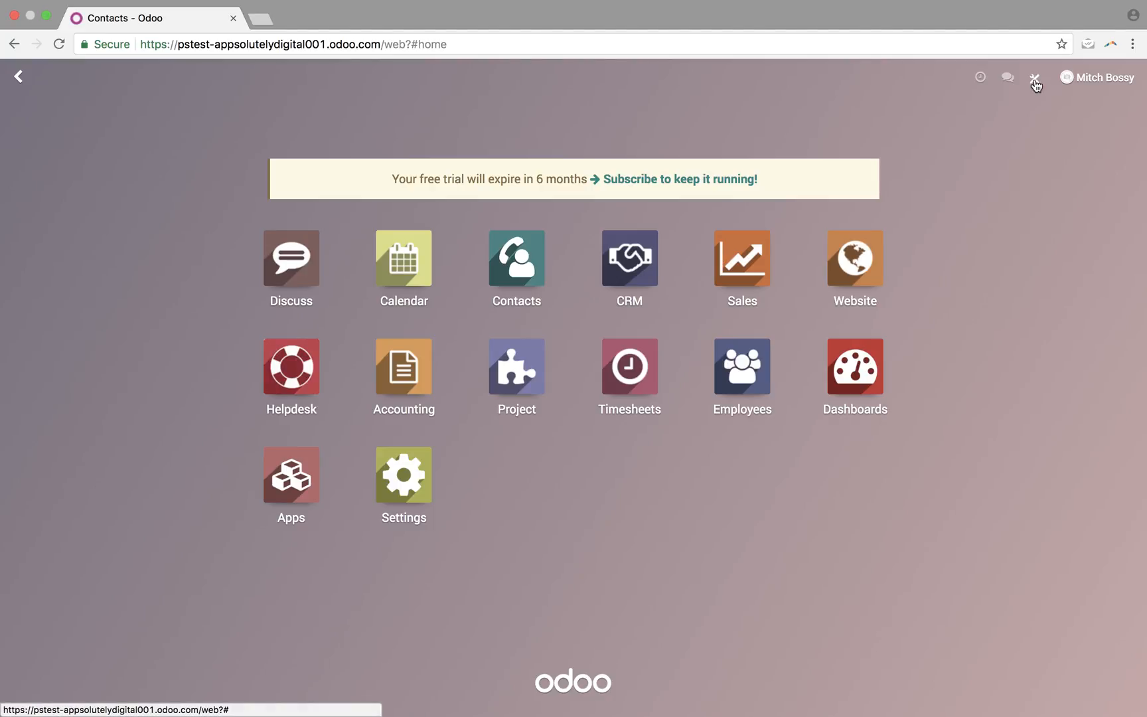
left_click(1073, 78)
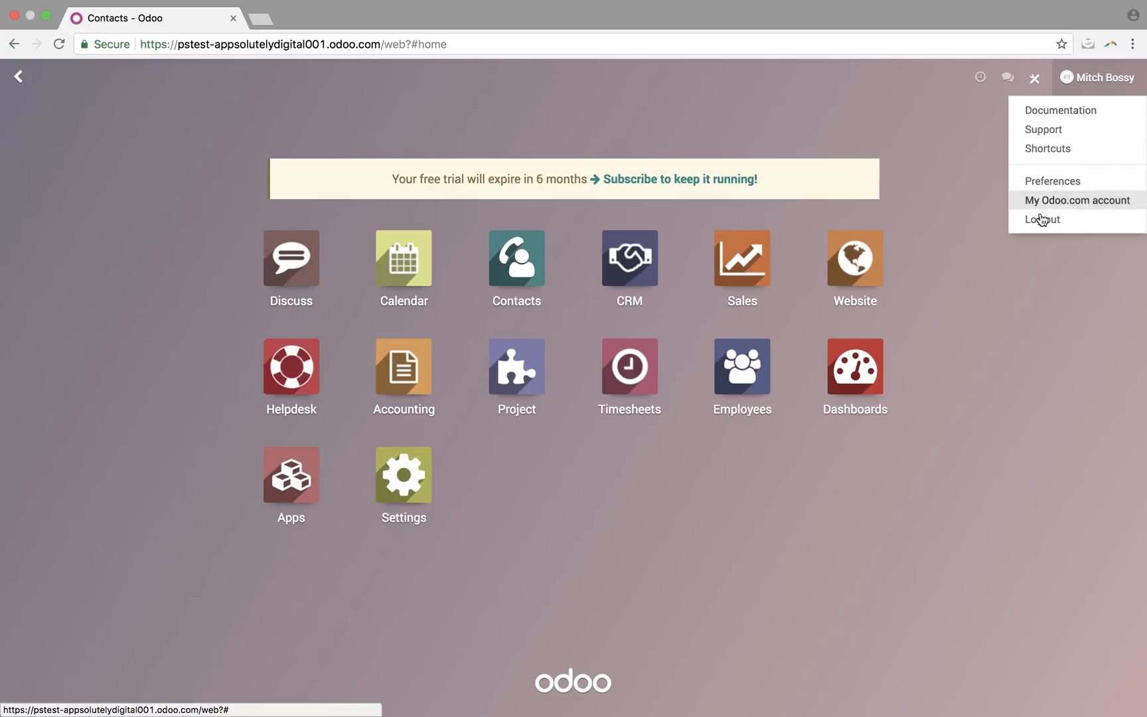
left_click(1009, 321)
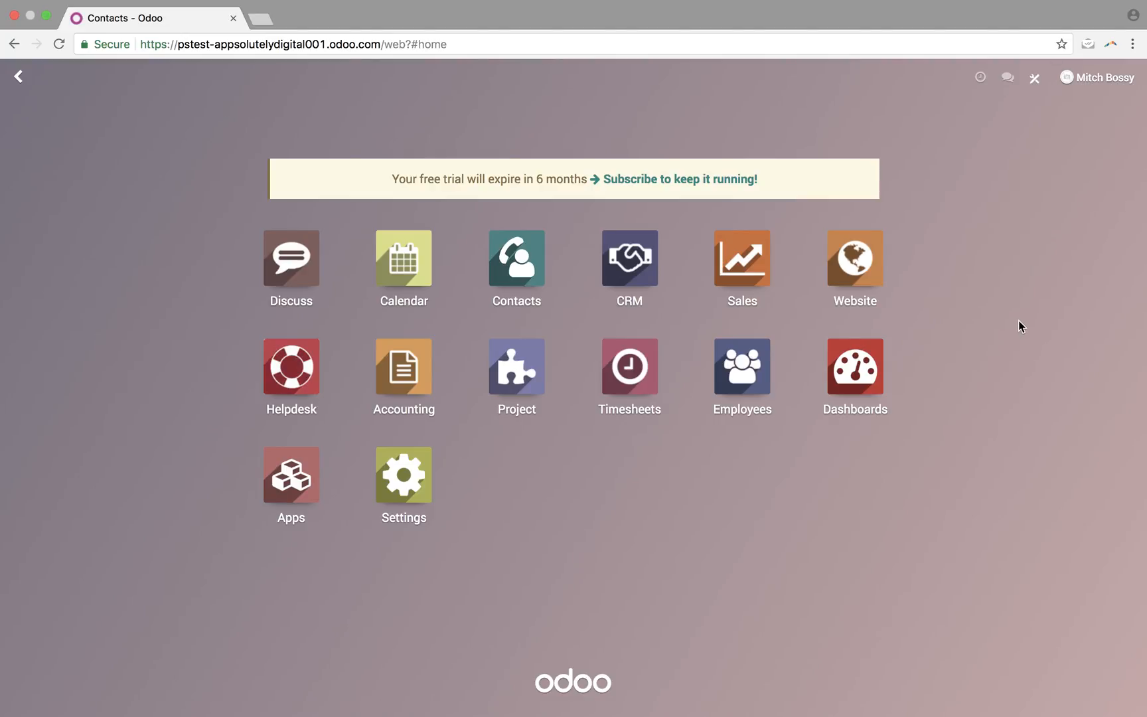
Step: Open the Contacts app and search the contacts by the tag "30"
left_click(546, 276)
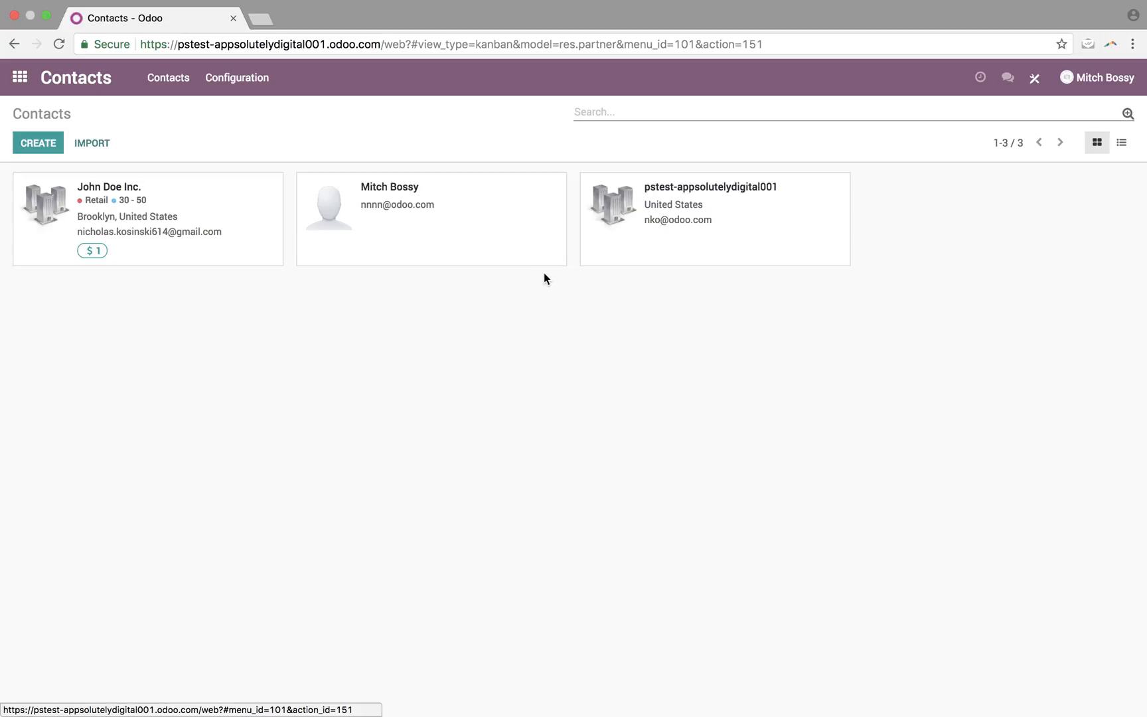
left_click(606, 113)
type("j")
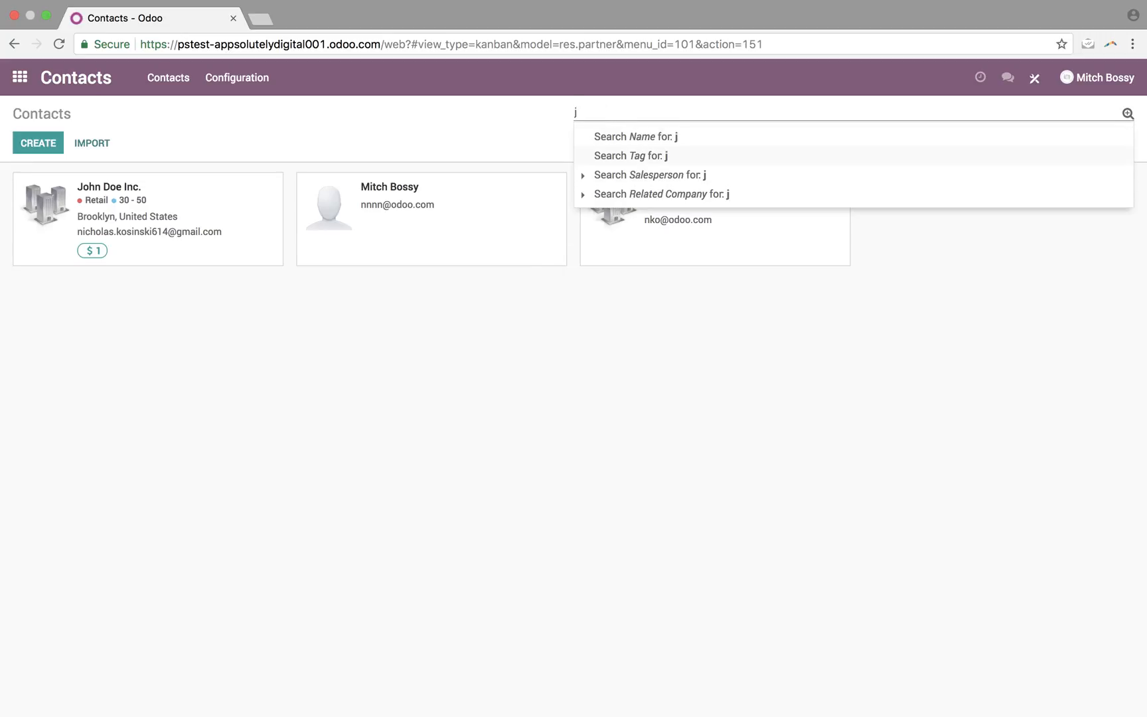
key("Down")
key("Down")
key("Down")
key("BackSpace")
type("30")
key("Return")
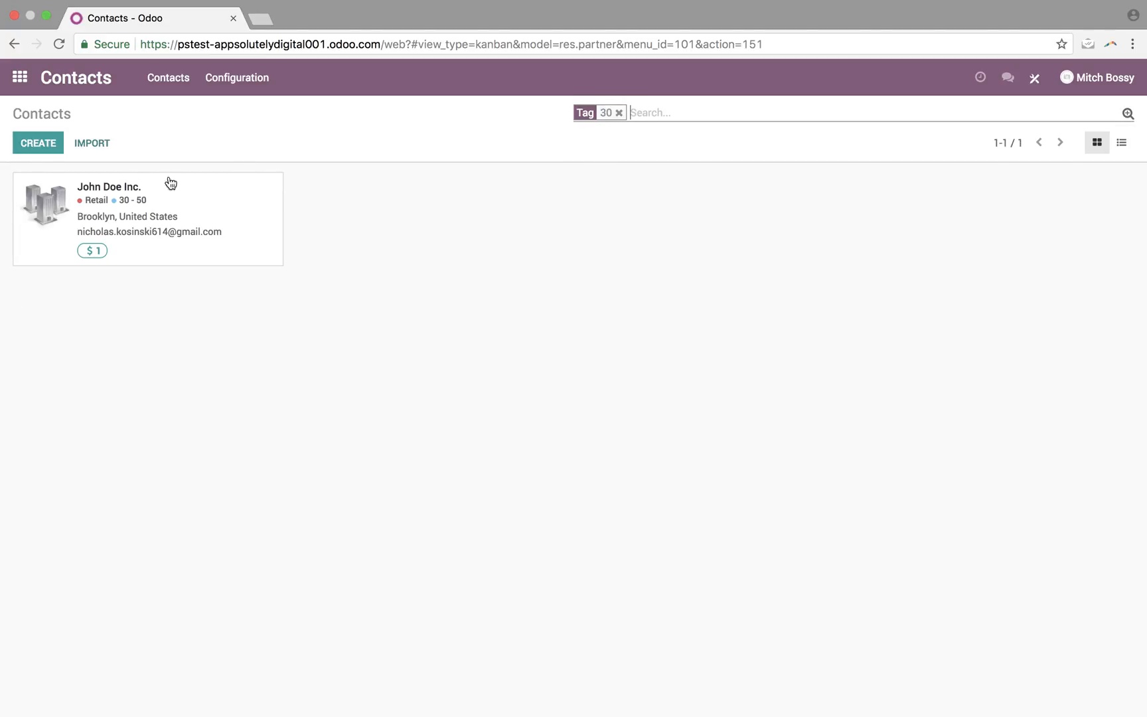
Step: Replace the tag filter with a name search for "john" and open the John Doe Inc. contact
left_click(650, 111)
key("BackSpace")
type("john")
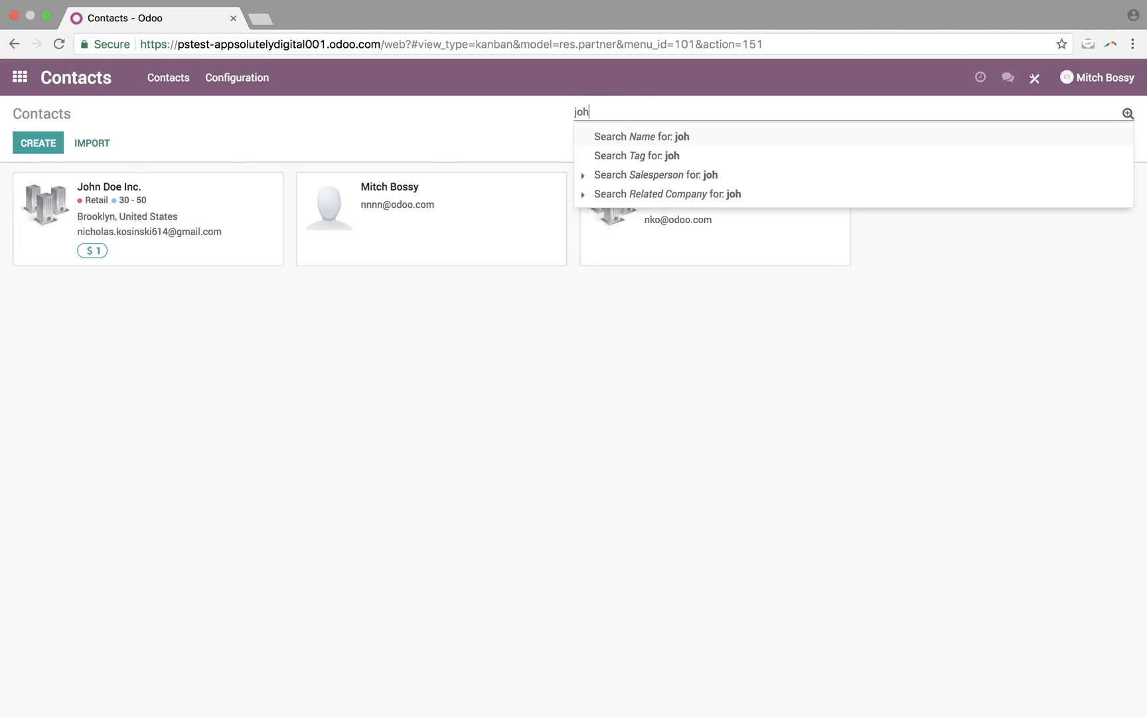
key("Return")
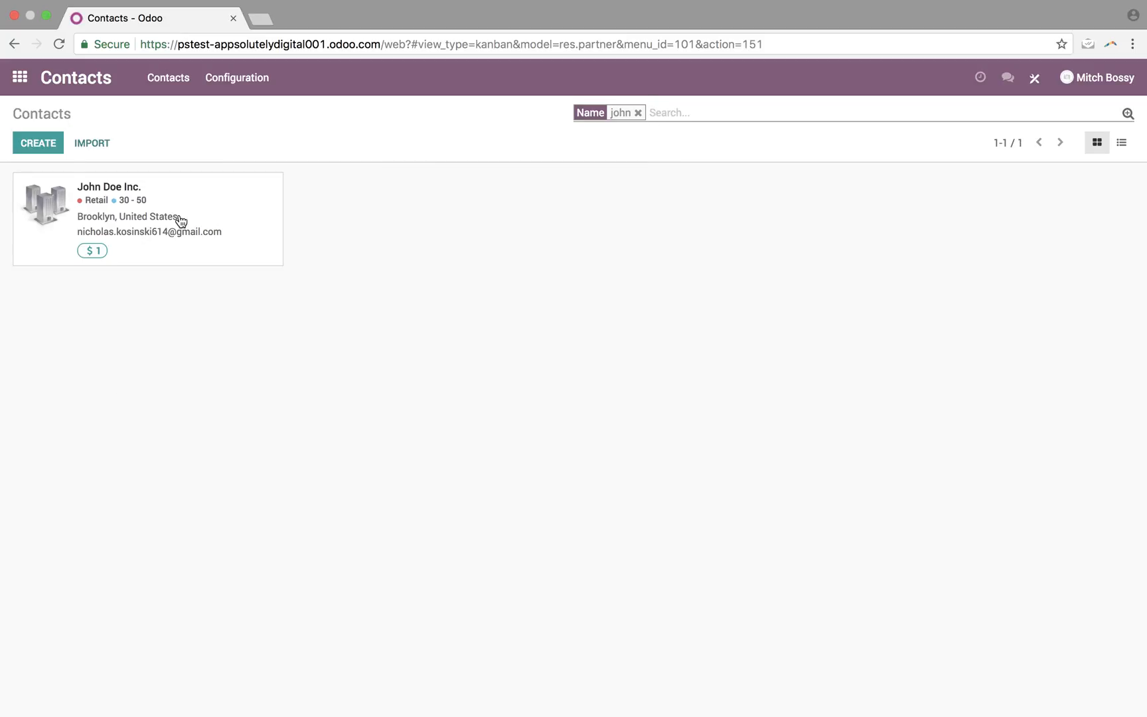
left_click(111, 193)
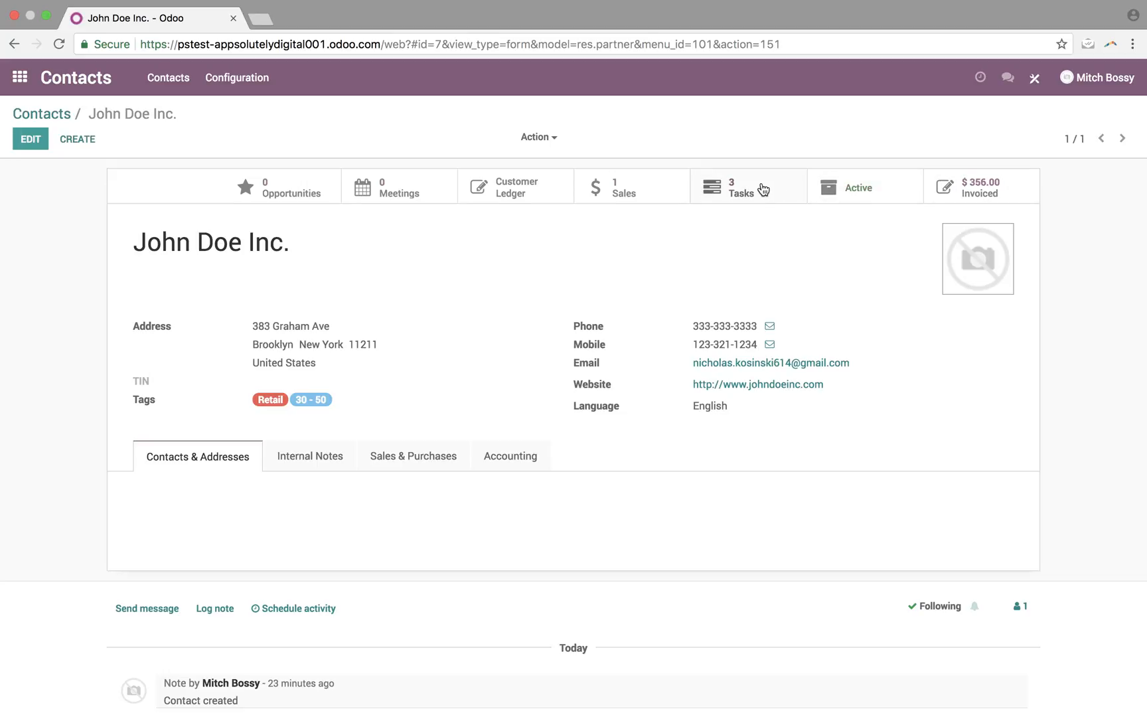
Step: Review the sales order linked to John Doe Inc., including its order lines, and return to the contact
left_click(647, 187)
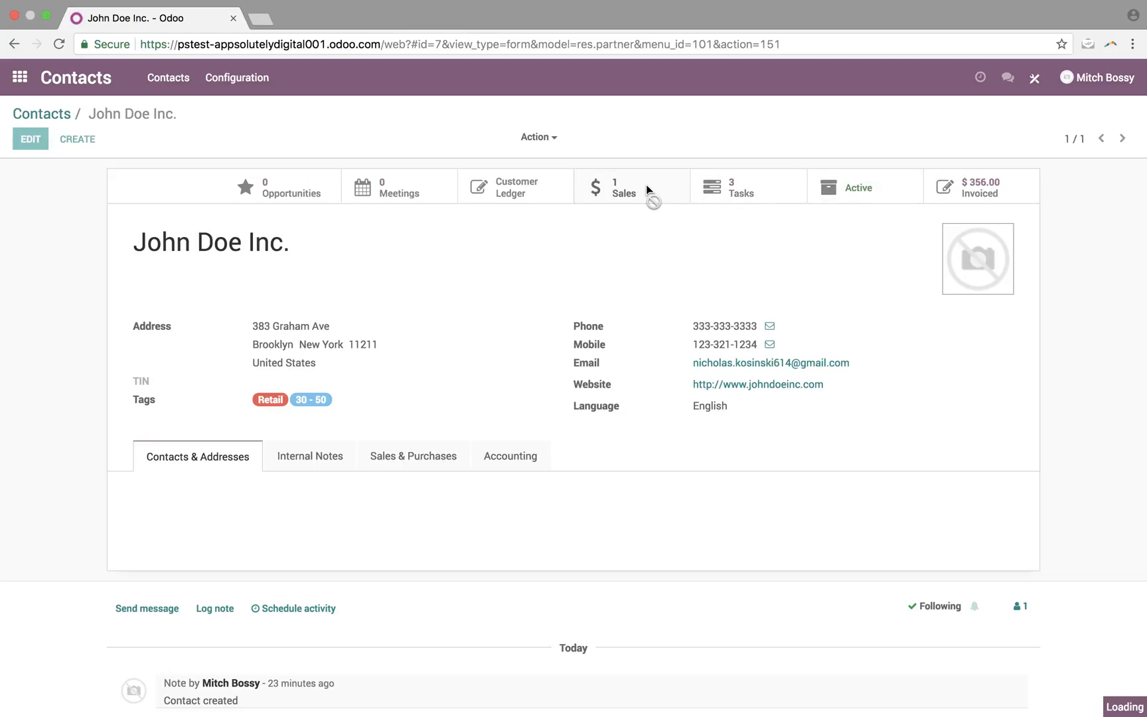
left_click(336, 226)
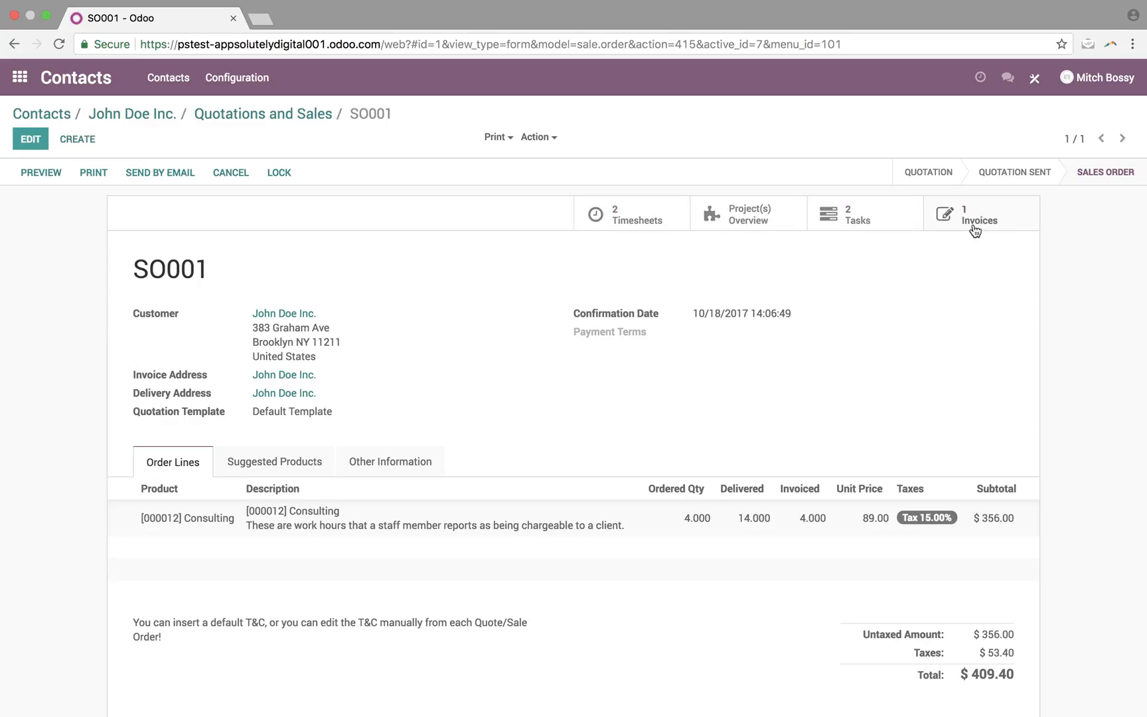
left_click(267, 113)
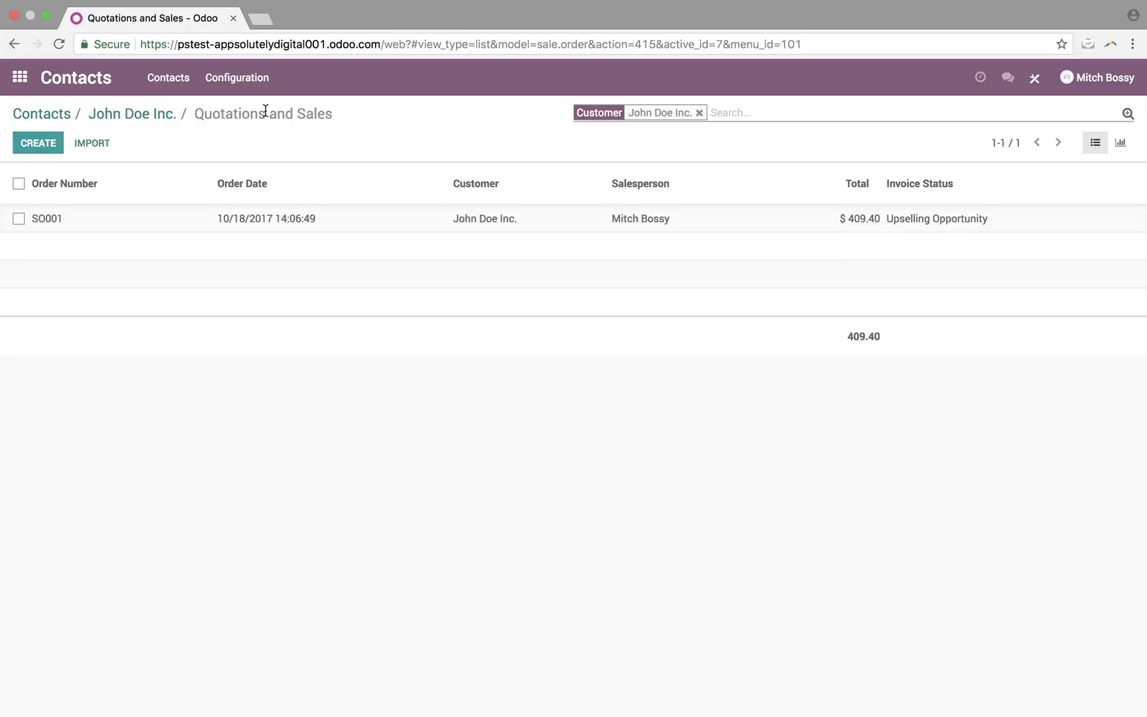
left_click(135, 117)
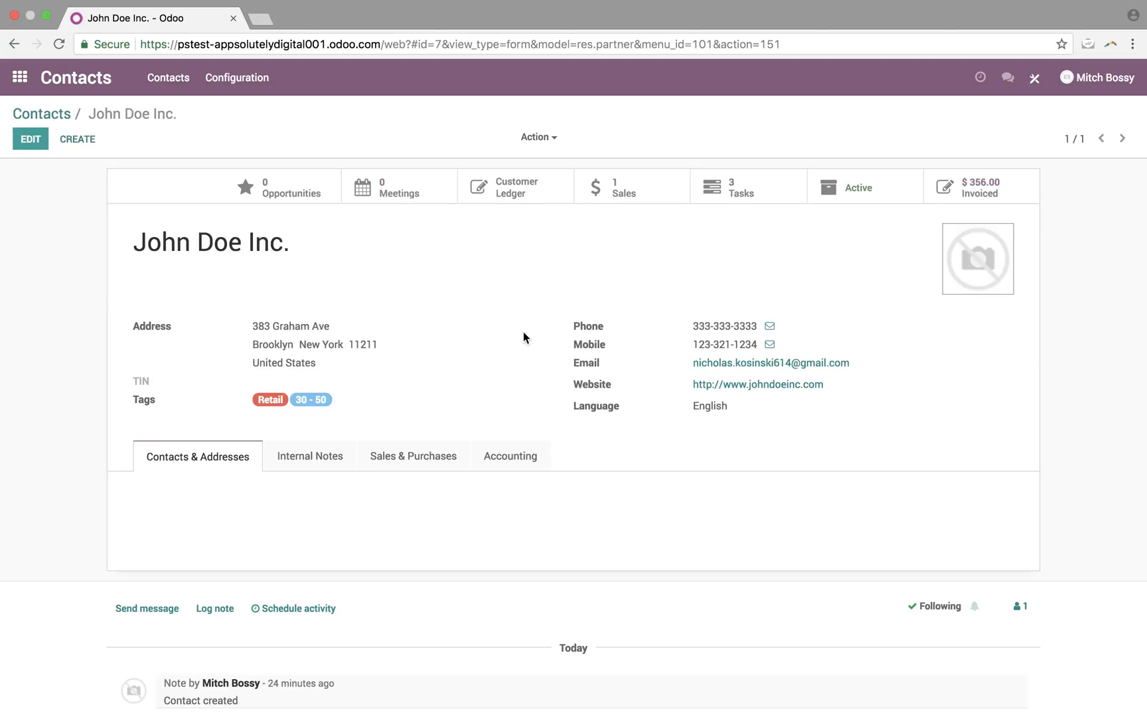
Step: Examine the contact's invoice with its other info and journal entry, and return to the contact record
left_click(999, 186)
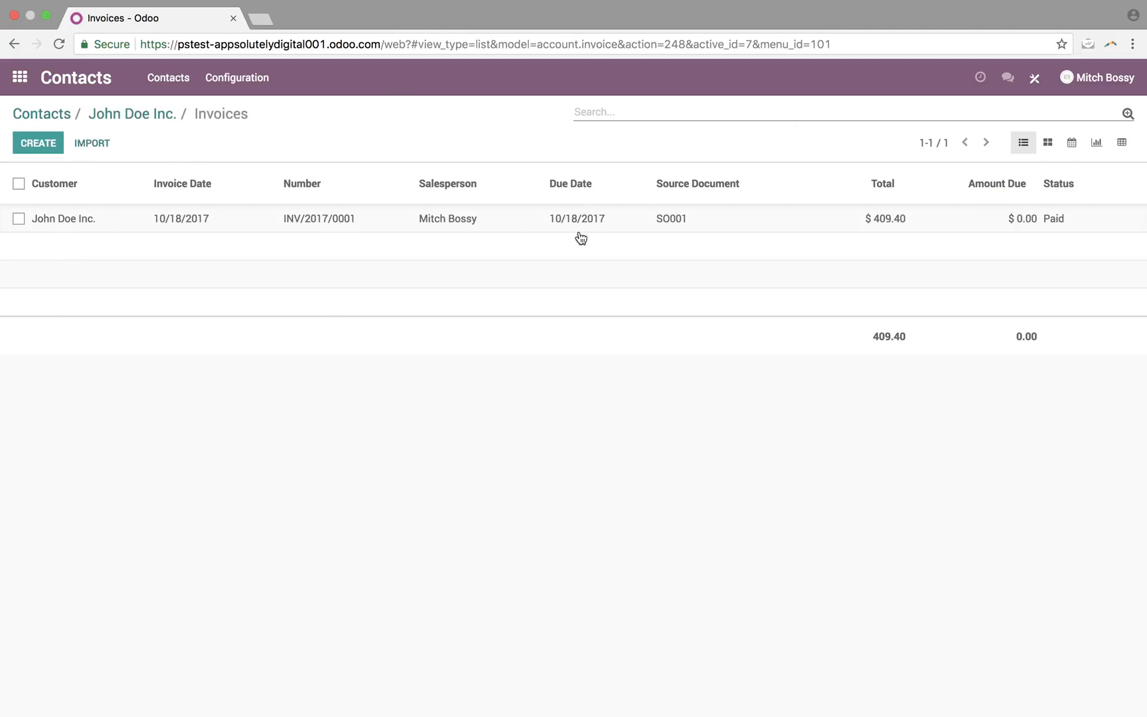
left_click(587, 227)
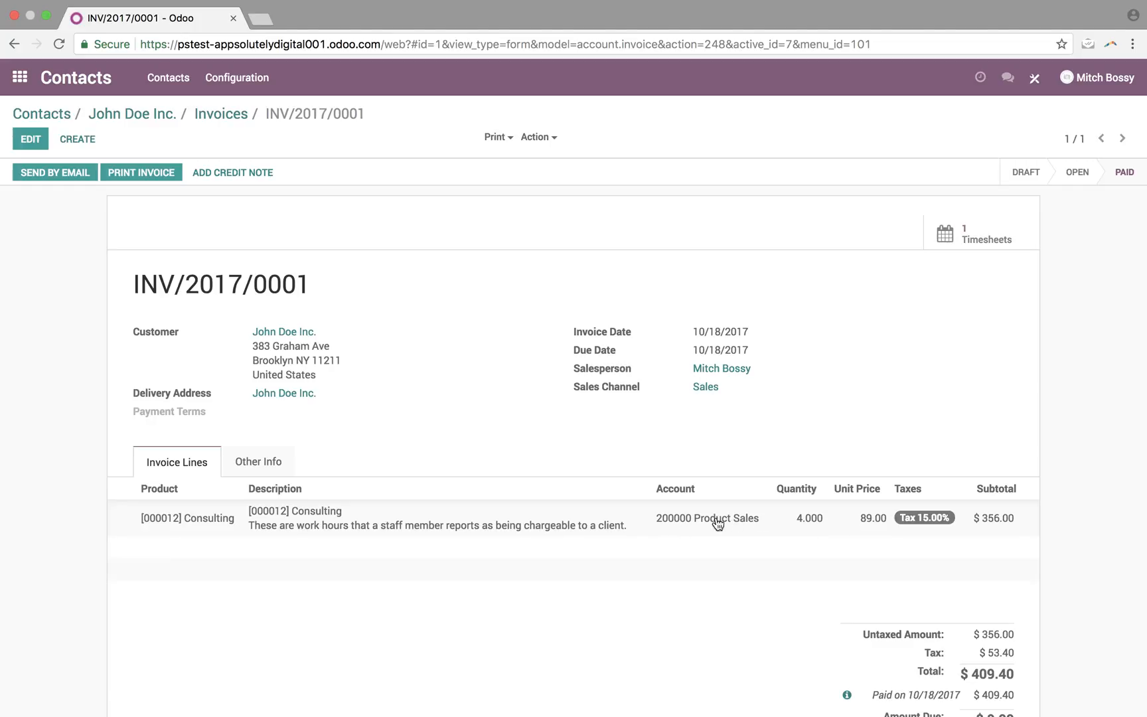
left_click(258, 468)
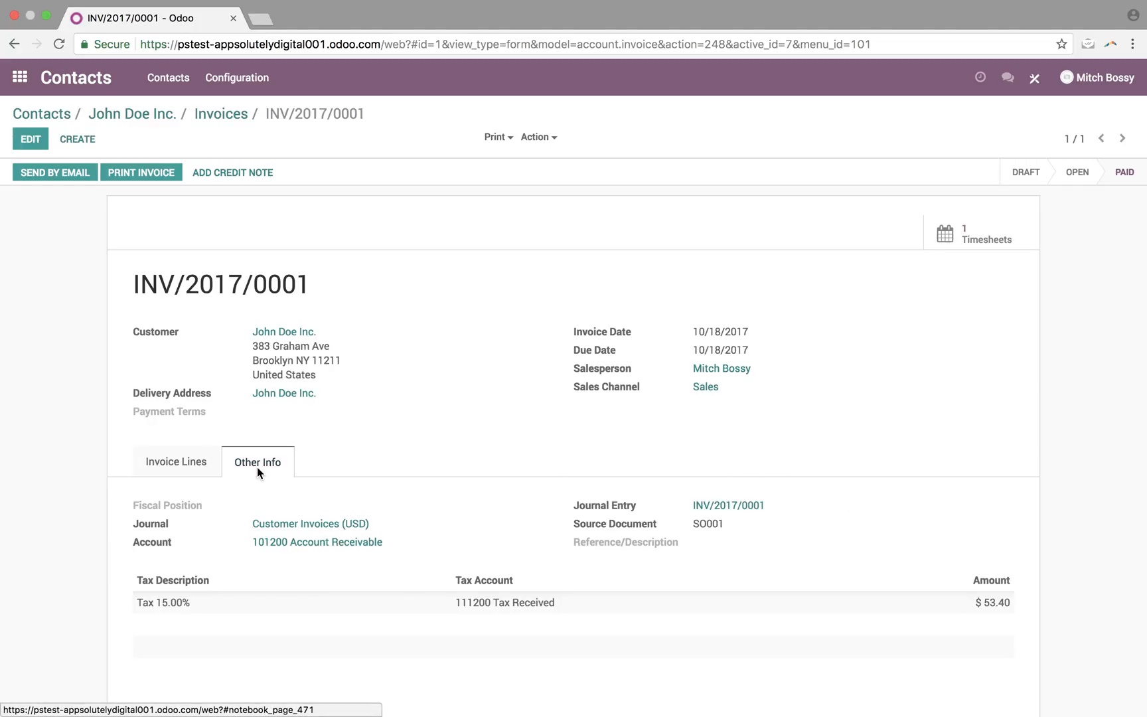
left_click(705, 508)
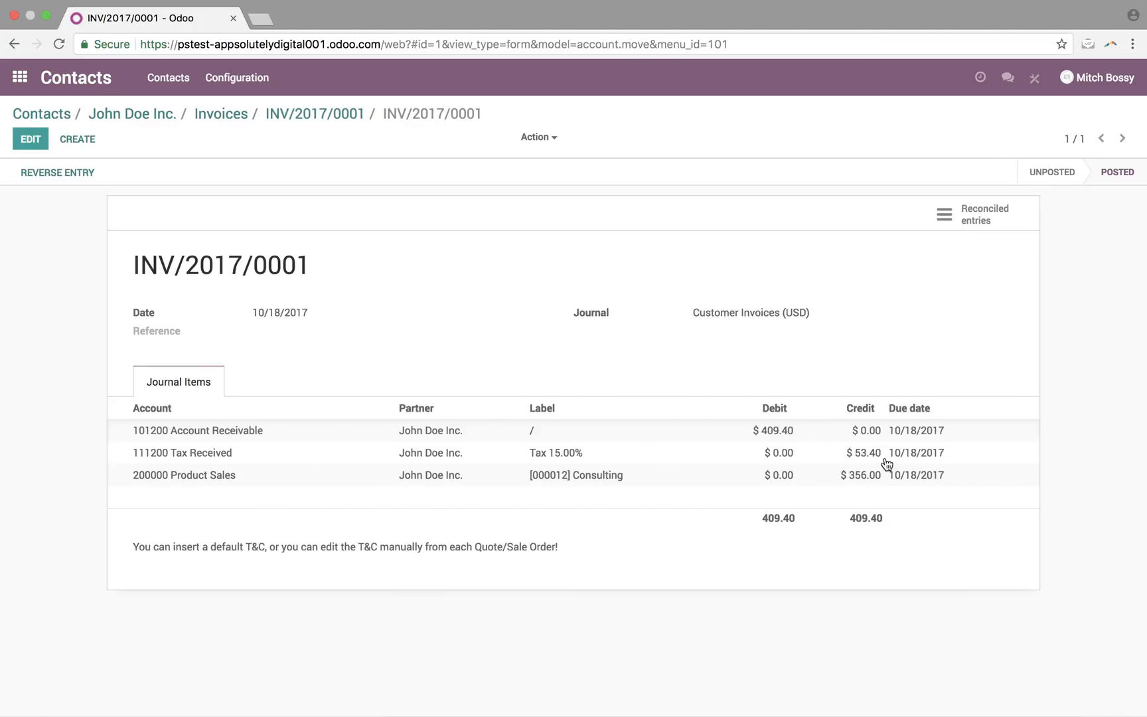
left_click(131, 114)
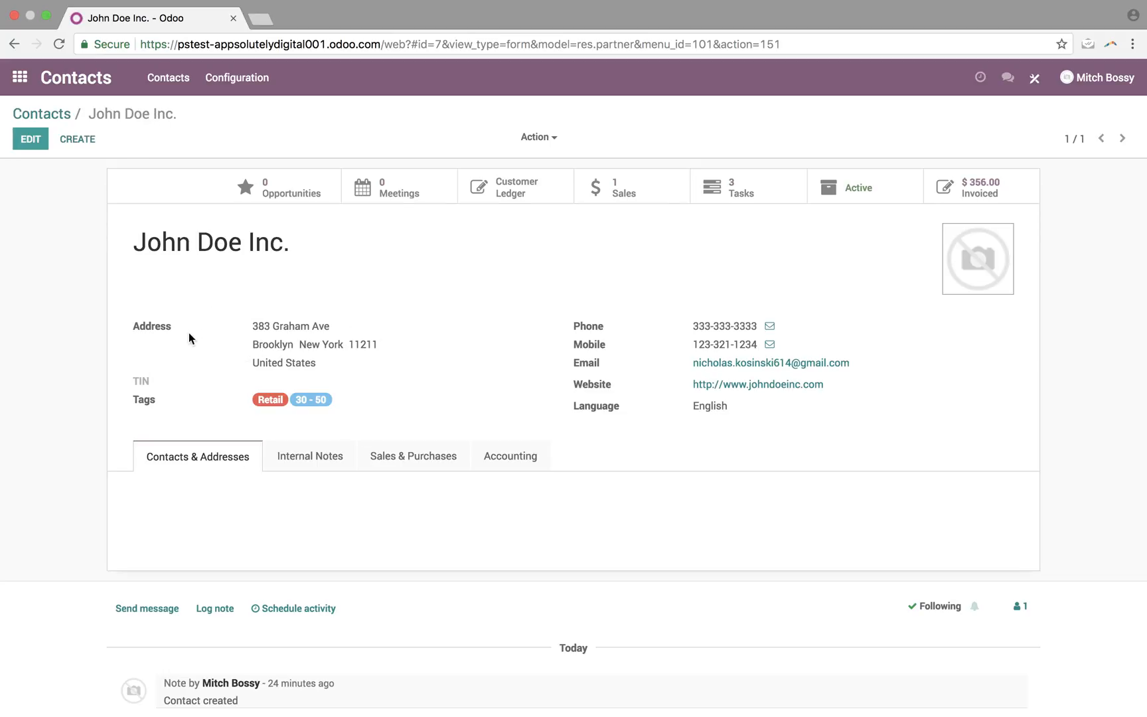
Step: Edit the John Doe Inc. contact and add a new tag named "Hi There!"
left_click(30, 139)
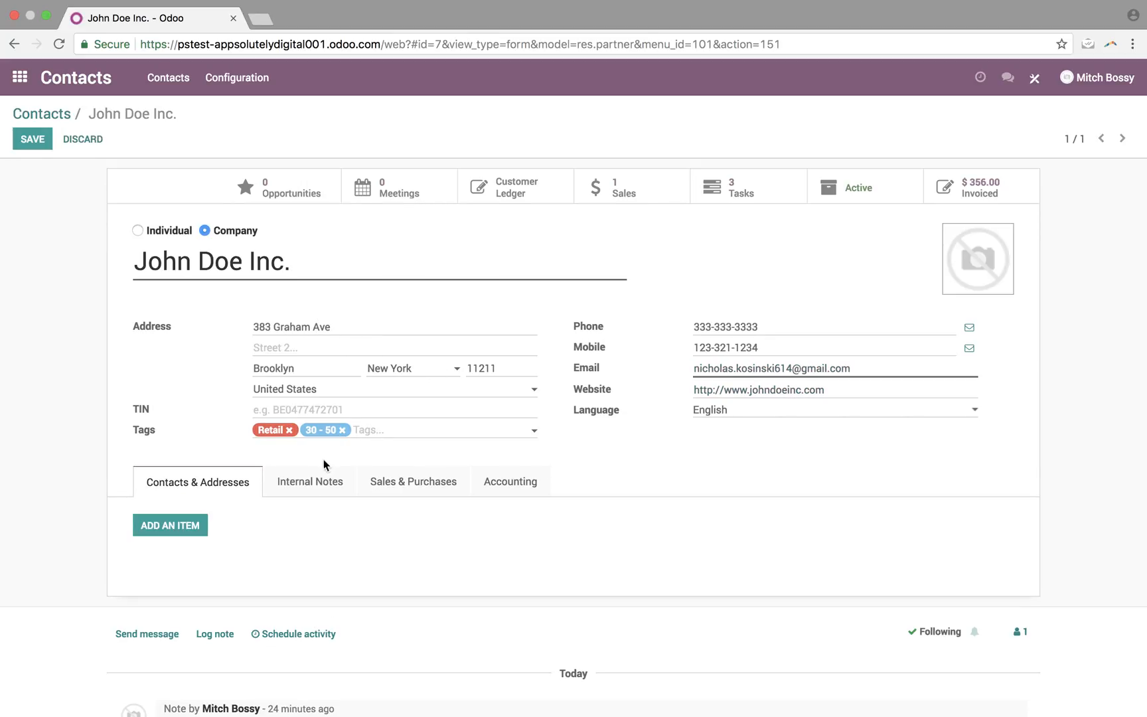
left_click(402, 436)
type("Hi THere!")
key("BackSpace")
key("BackSpace")
key("BackSpace")
key("BackSpace")
key("BackSpace")
type("here!")
left_click(445, 452)
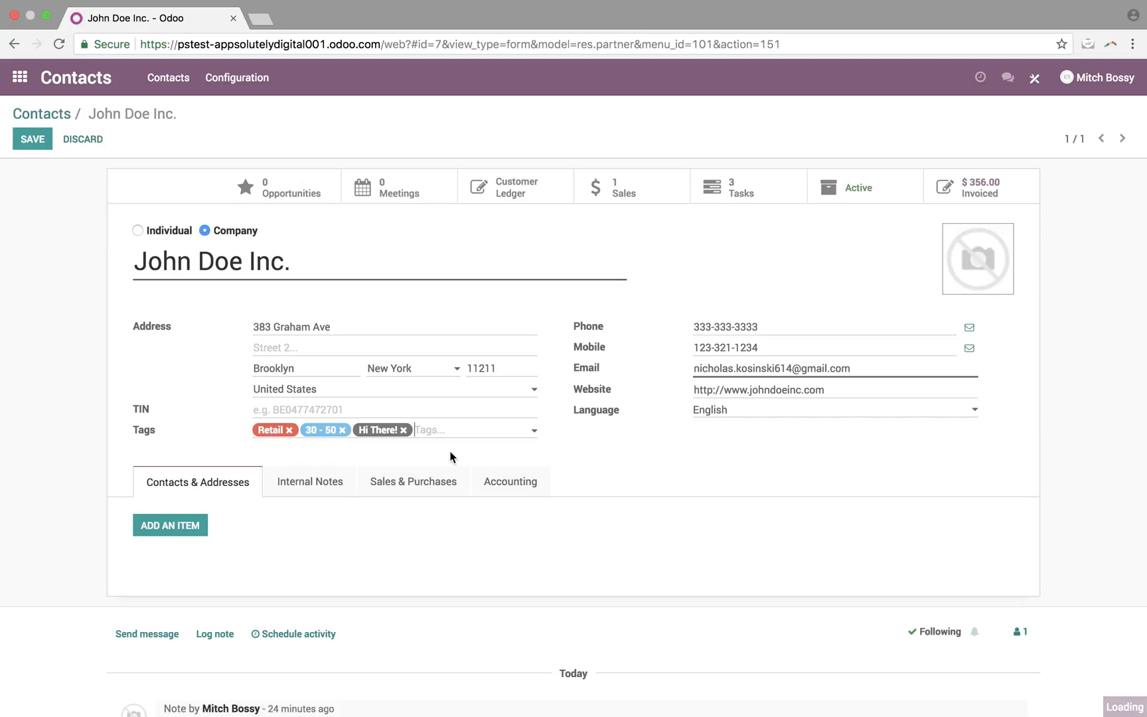
Step: Set the "Hi There!" tag's colour to yellow and save the contact
left_click(385, 431)
left_click(448, 457)
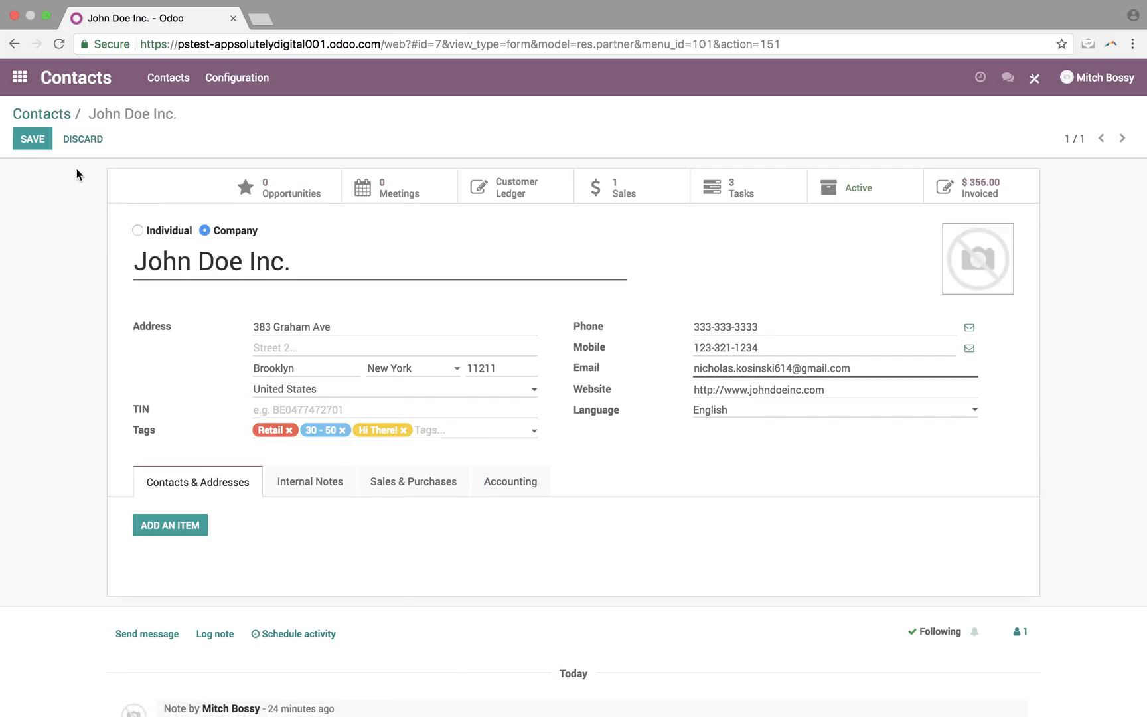
left_click(31, 140)
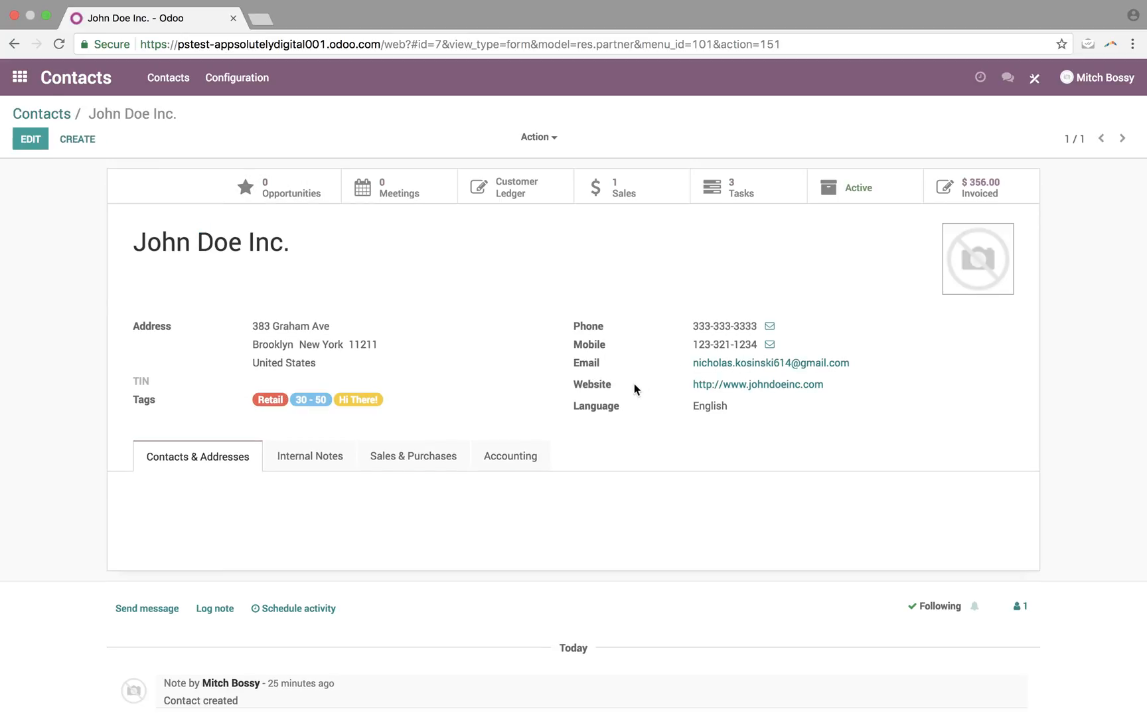
Step: Draft an SMS reading "Hey!" to the contact's mobile number and cancel it without sending
left_click(769, 344)
left_click(364, 191)
type("Hey!")
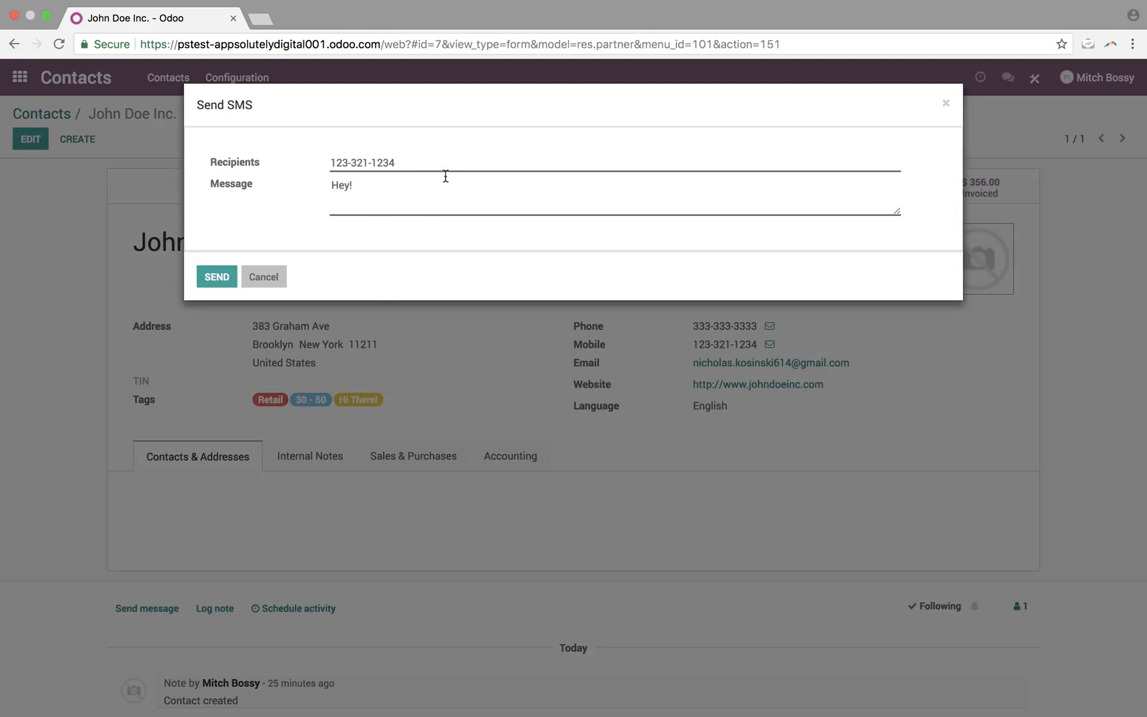
left_click(264, 278)
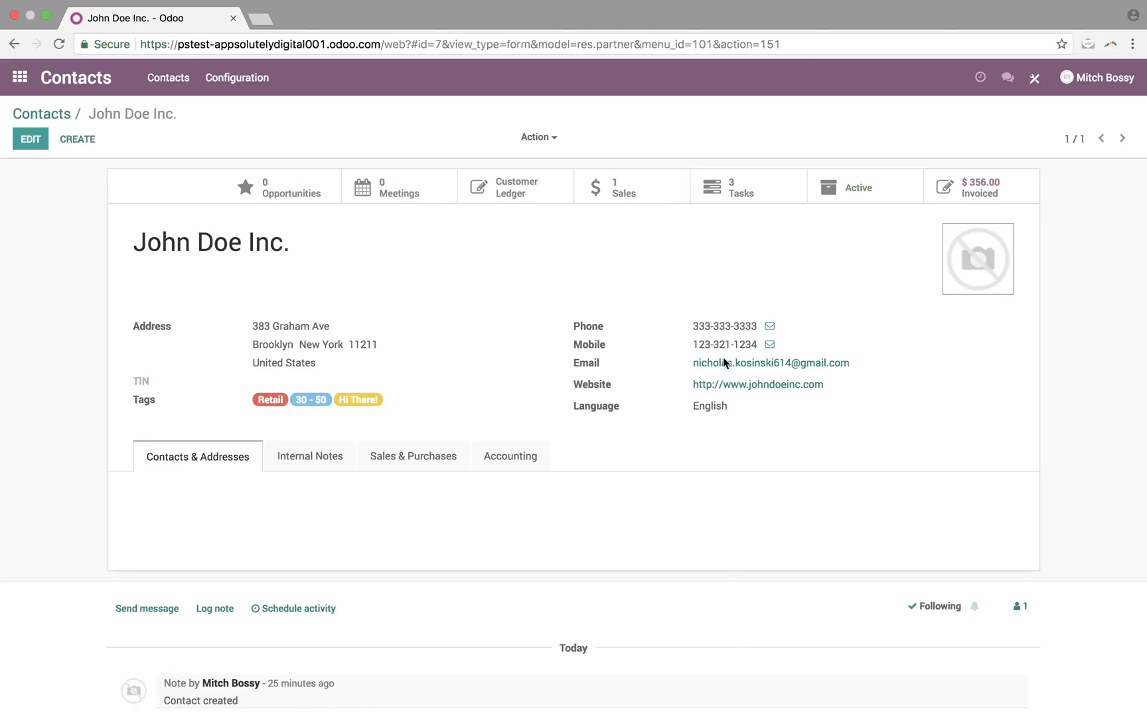
Step: Look through the contact's internal notes, sales and purchase settings, and accounting details, and return to its contacts and addresses
left_click(354, 449)
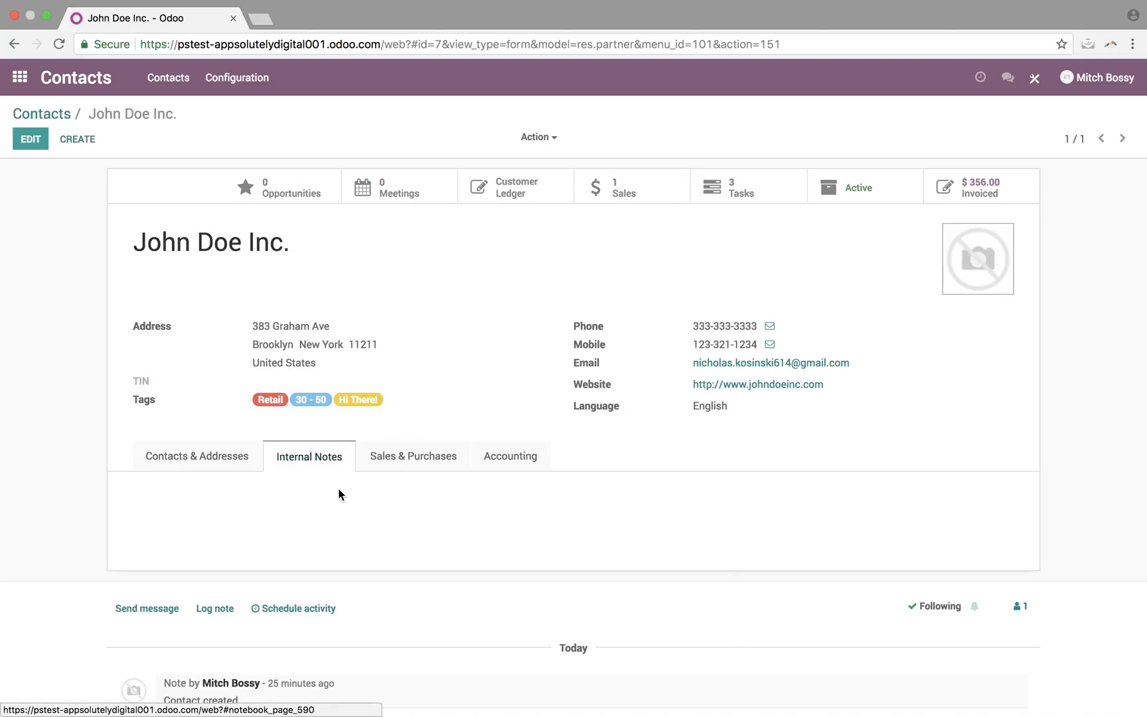
left_click(425, 456)
scroll(428, 459, "down", 1)
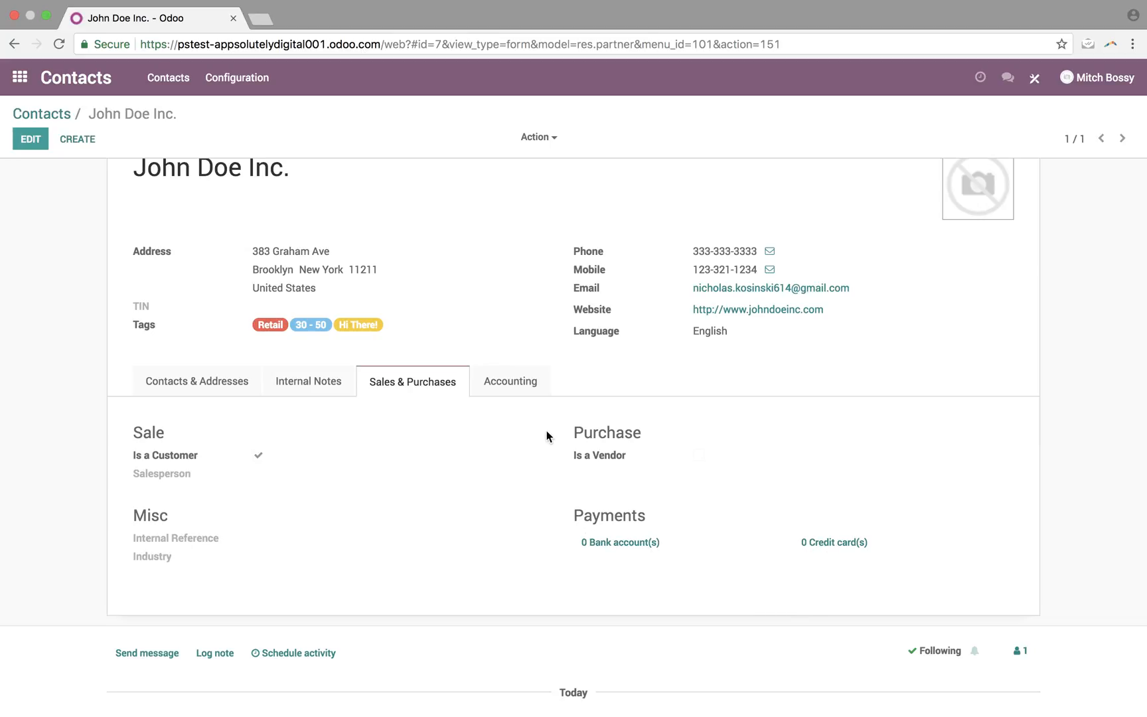
left_click(528, 395)
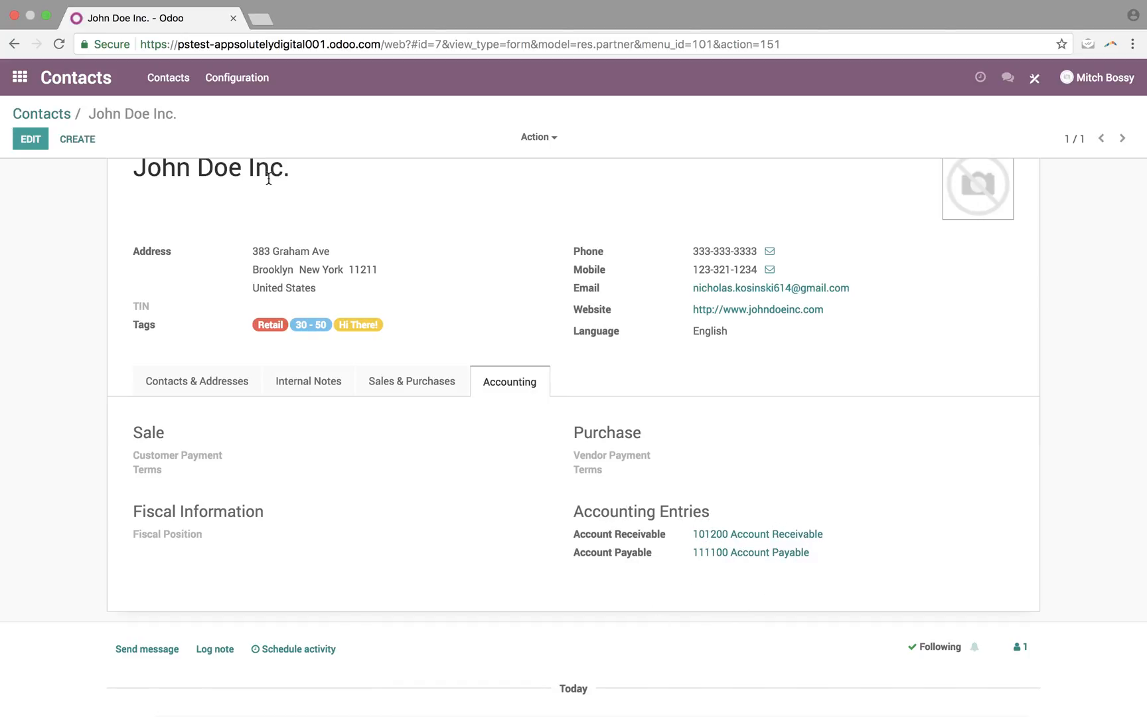
left_click(225, 391)
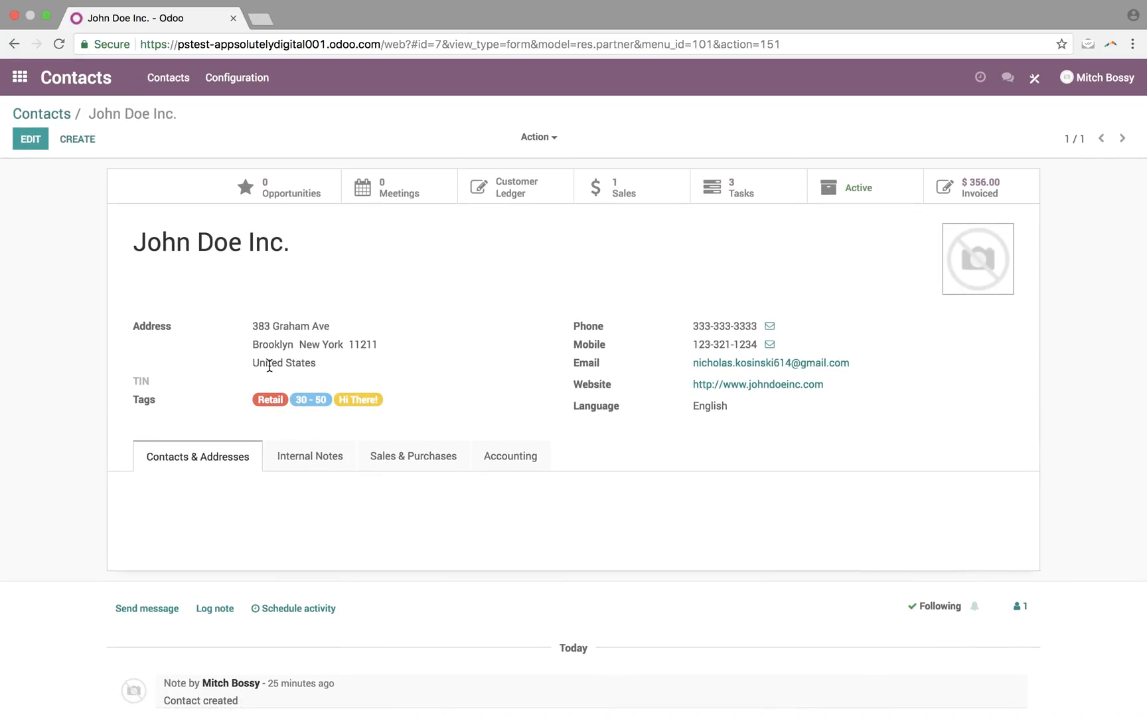
Step: Open the contact form in the Studio customization editor
left_click(1036, 80)
left_click(1037, 80)
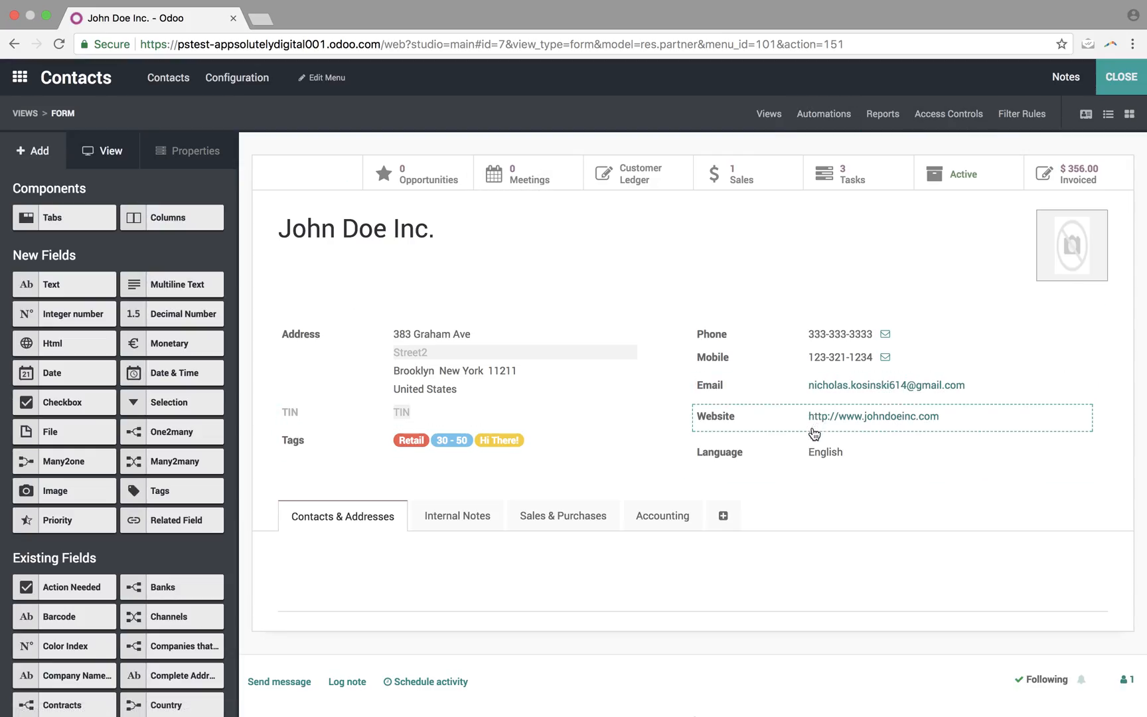
Step: Inspect the properties of the contact details group and the Website field, and return to the components and fields available for adding
left_click(730, 345)
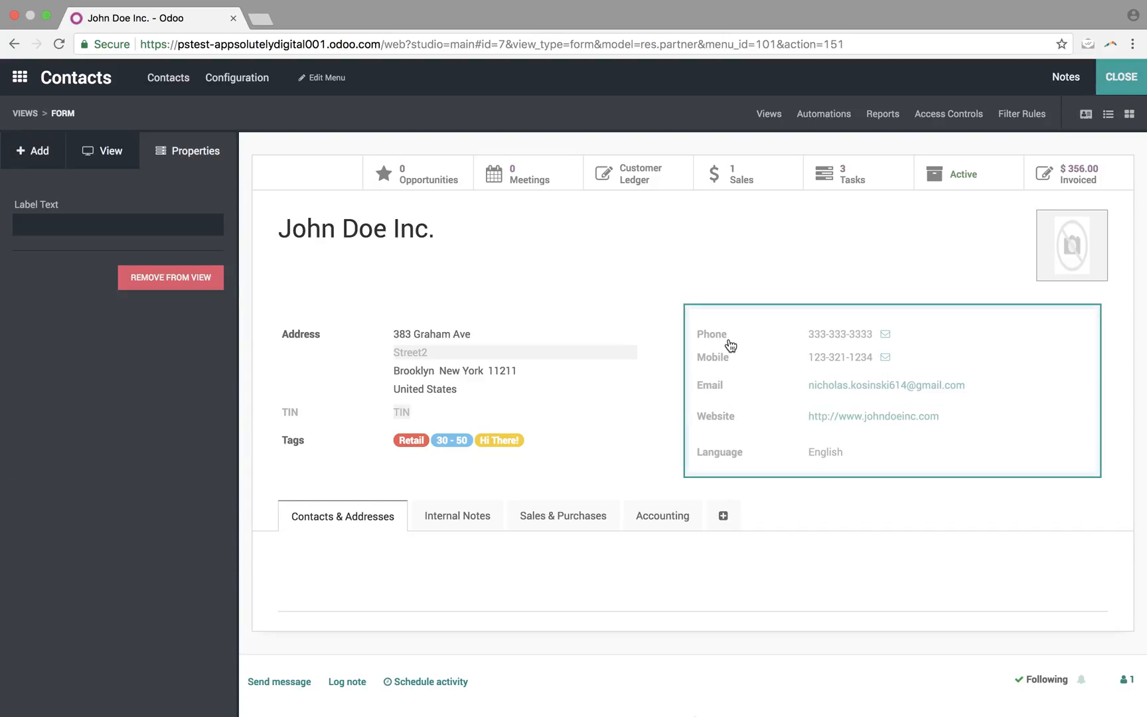
left_click(704, 416)
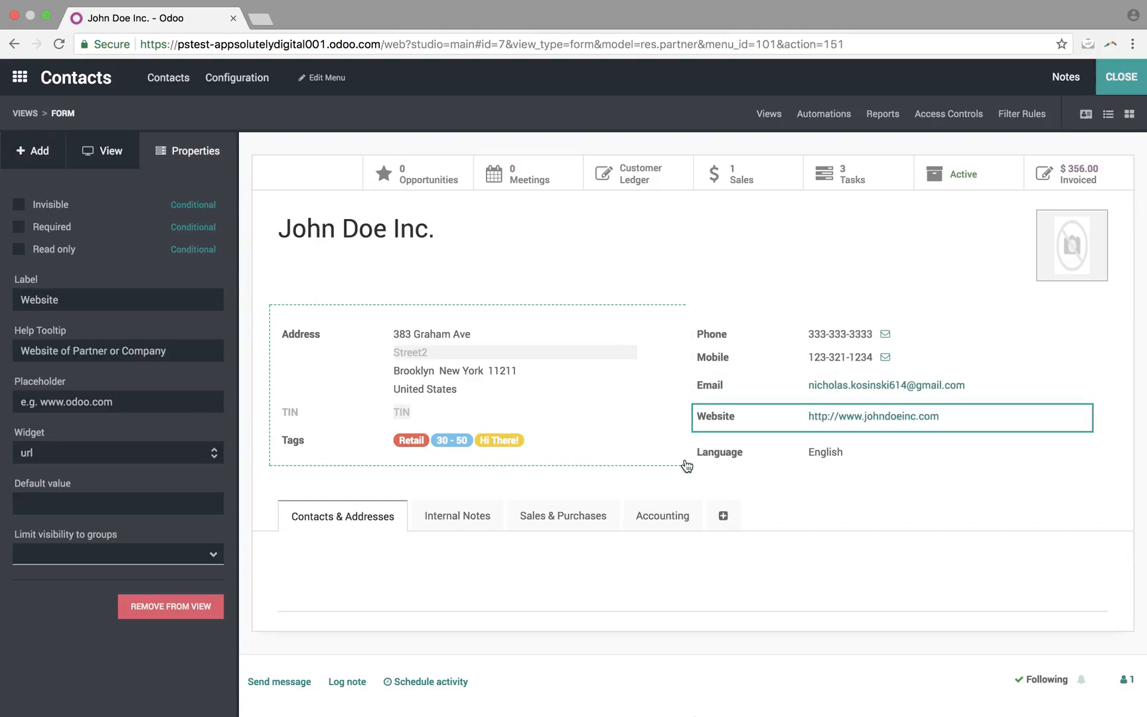
left_click(60, 157)
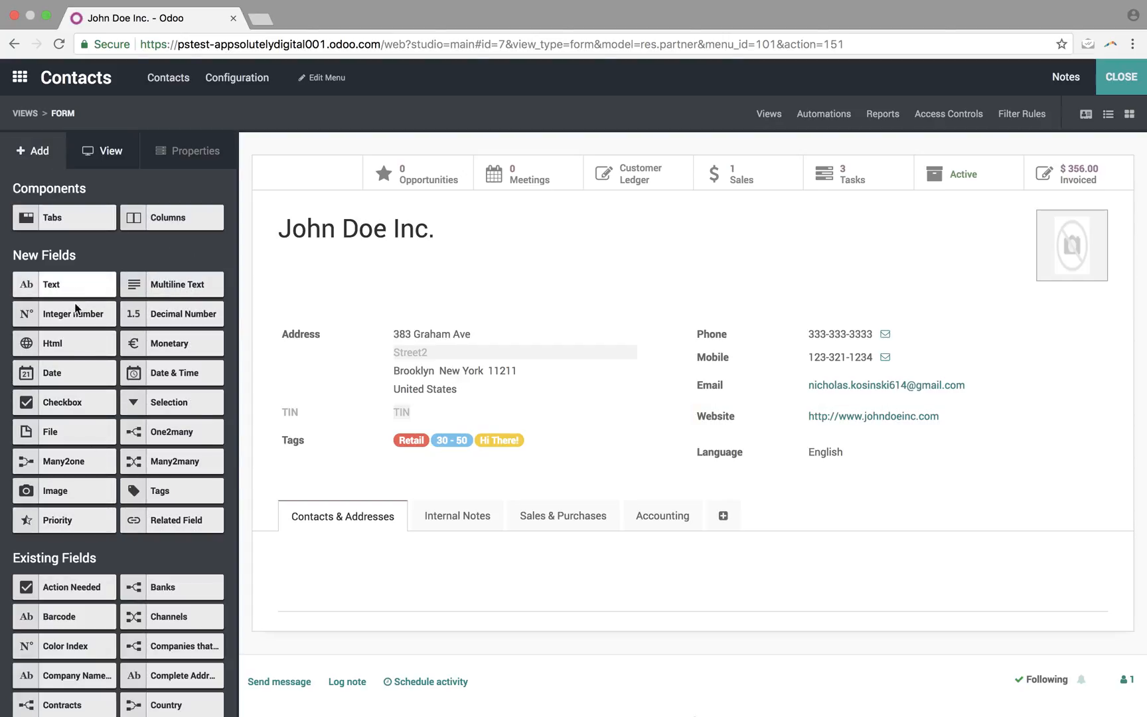
Step: Add a selection field below Tags on the contact form with the values Distribution, Wholesale, Retail and Manufacturing
left_click_drag(136, 407, 336, 481)
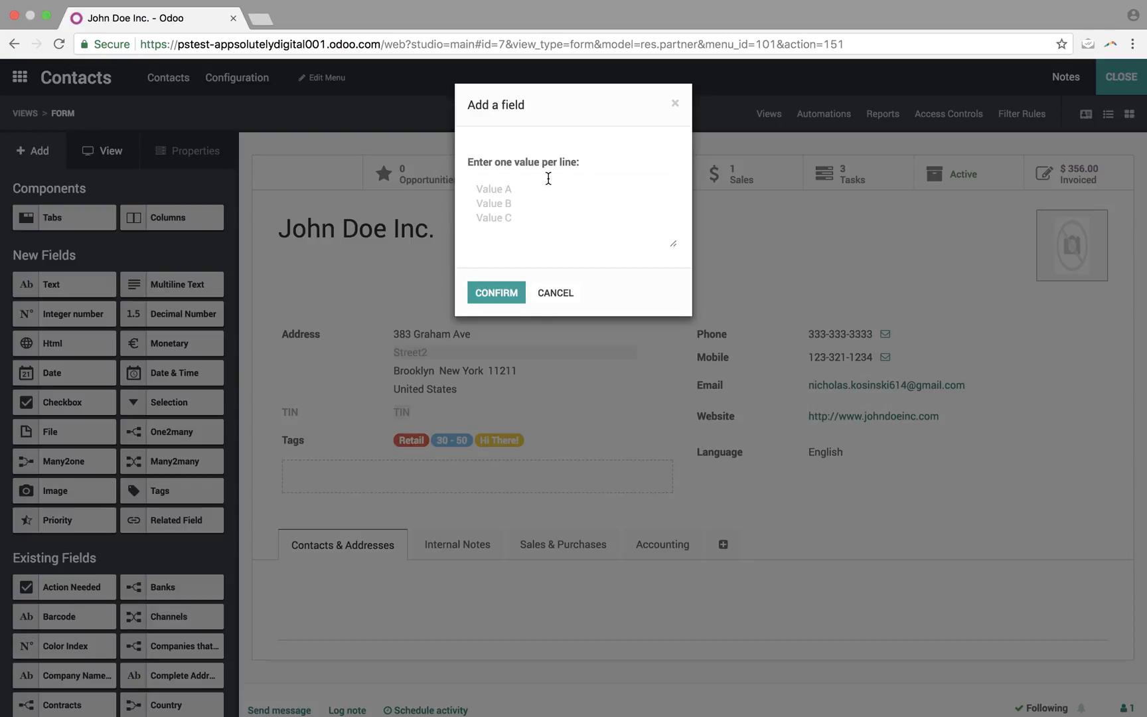
type("Distrbut")
key("BackSpace")
key("BackSpace")
key("BackSpace")
type("ibution")
key("Return")
type("Wholesales")
key("BackSpace")
key("Return")
type("Retail")
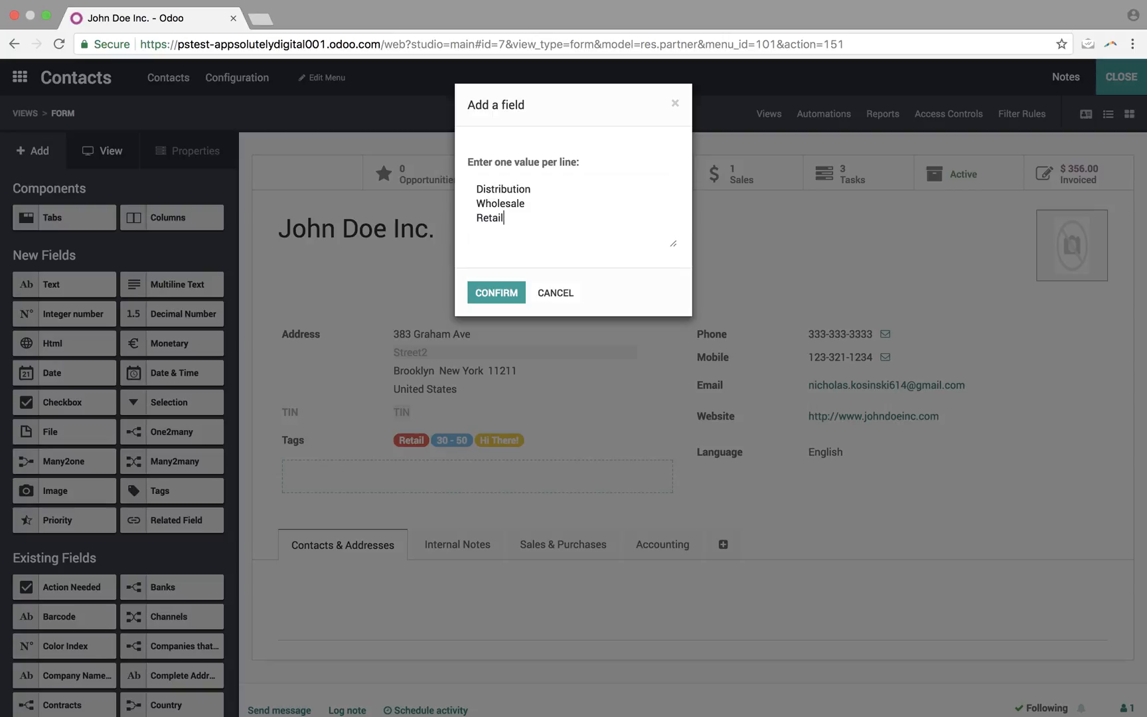
key("Return")
type("Manufacturing")
left_click(494, 294)
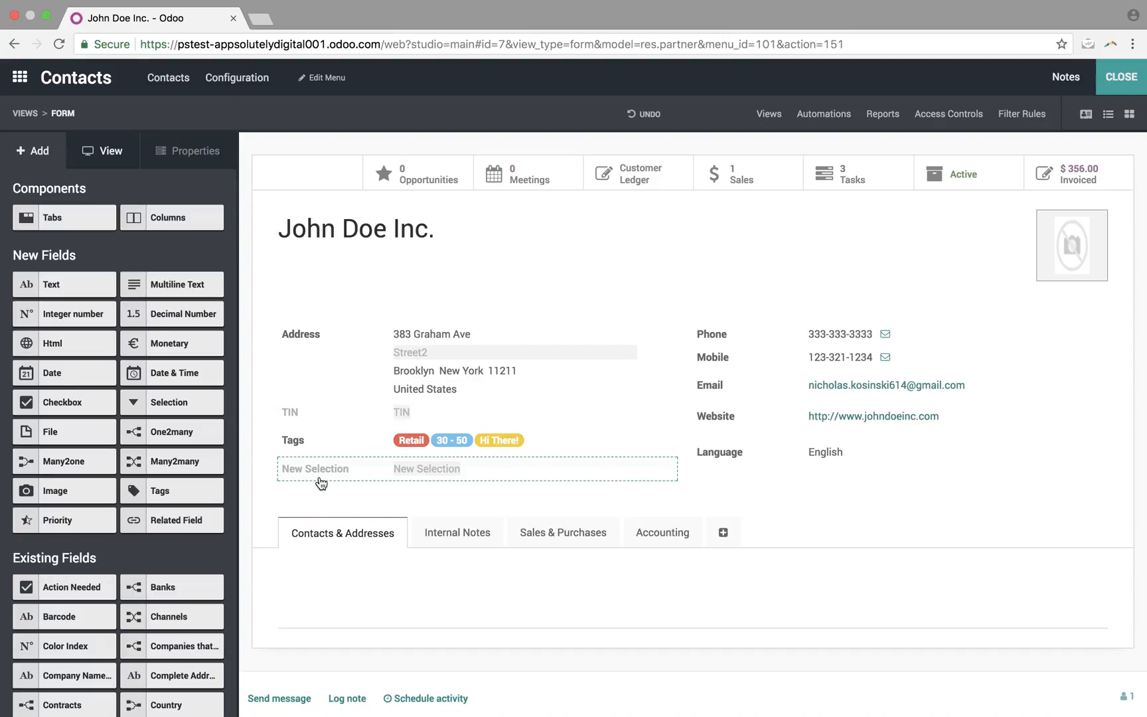
Step: Label the new selection field "Customer Industry"
left_click_drag(106, 299, 4, 249)
type("Customer Type")
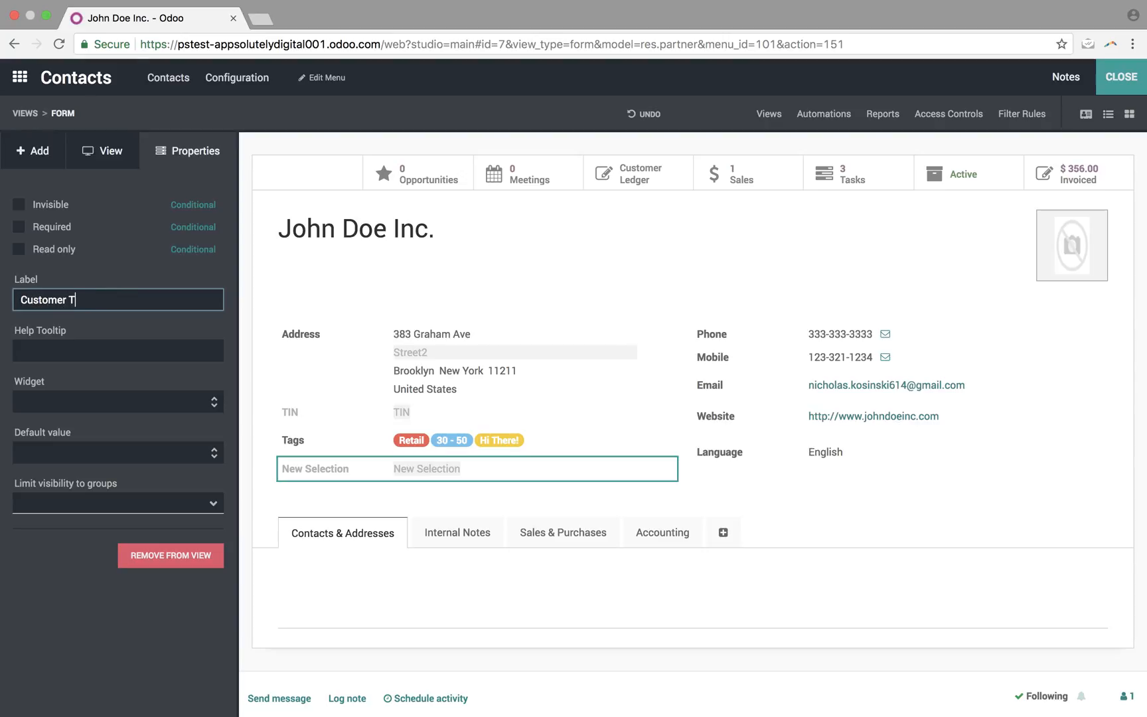
key("BackSpace")
key("BackSpace")
key("BackSpace")
key("BackSpace")
type("Industry")
left_click(17, 611)
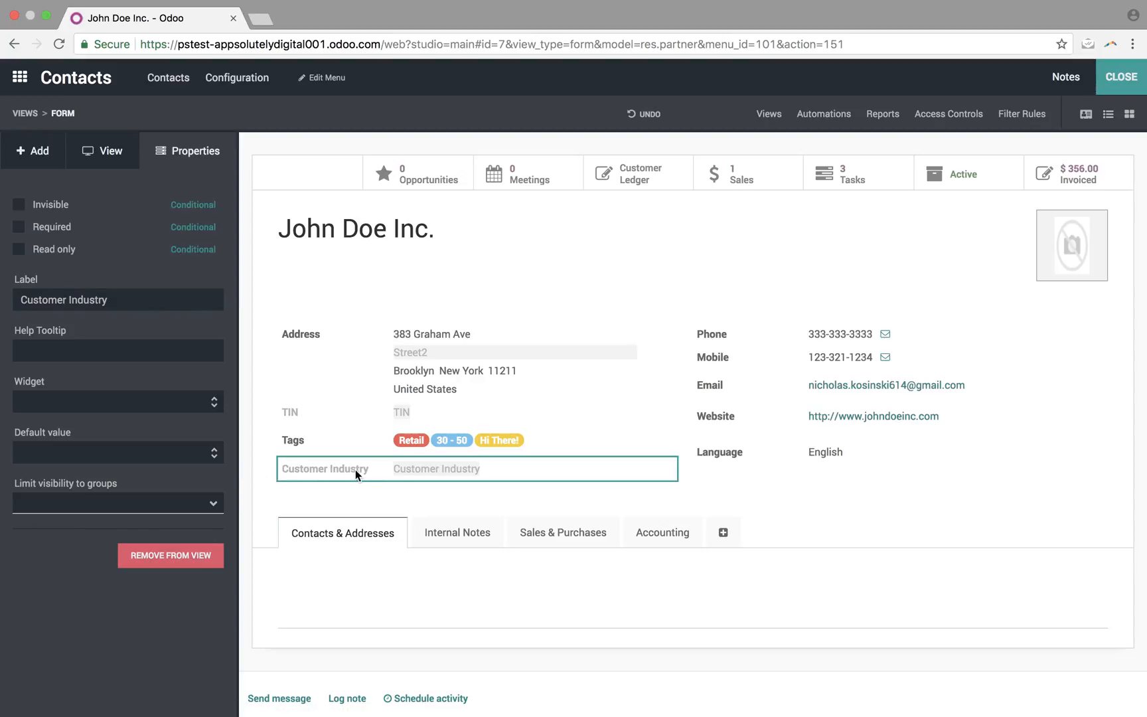
Step: Leave the Studio editor, set the contact's Customer Industry to Distribution and save the record
left_click(1124, 90)
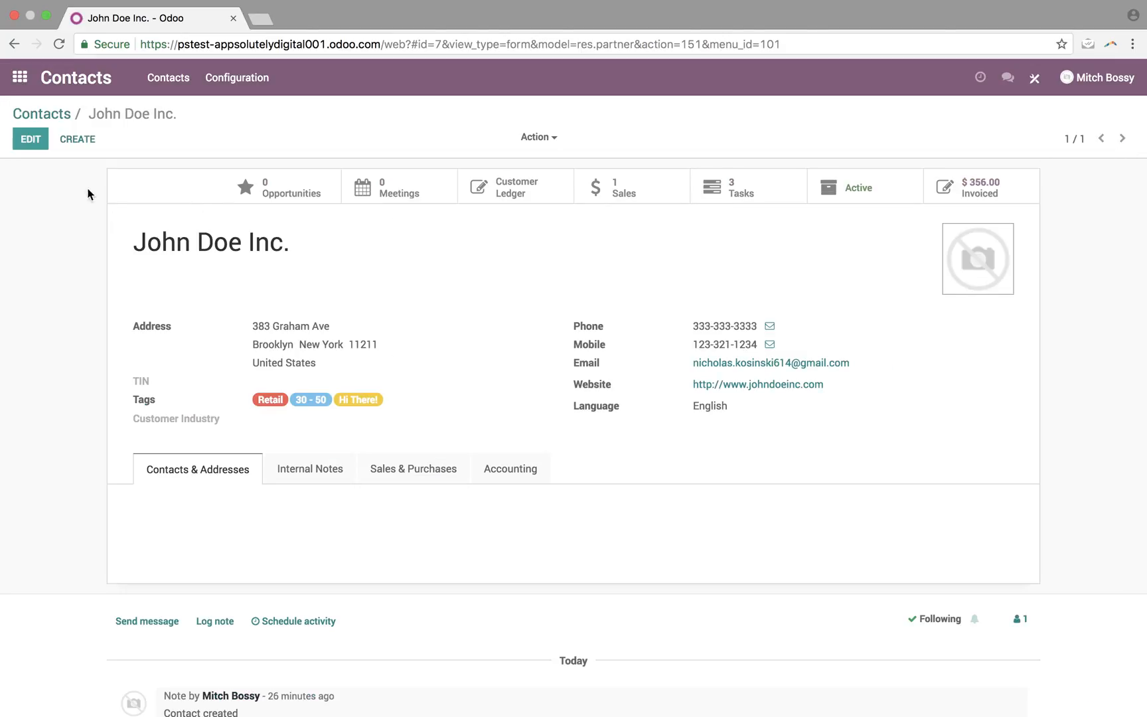
left_click(28, 141)
left_click(290, 449)
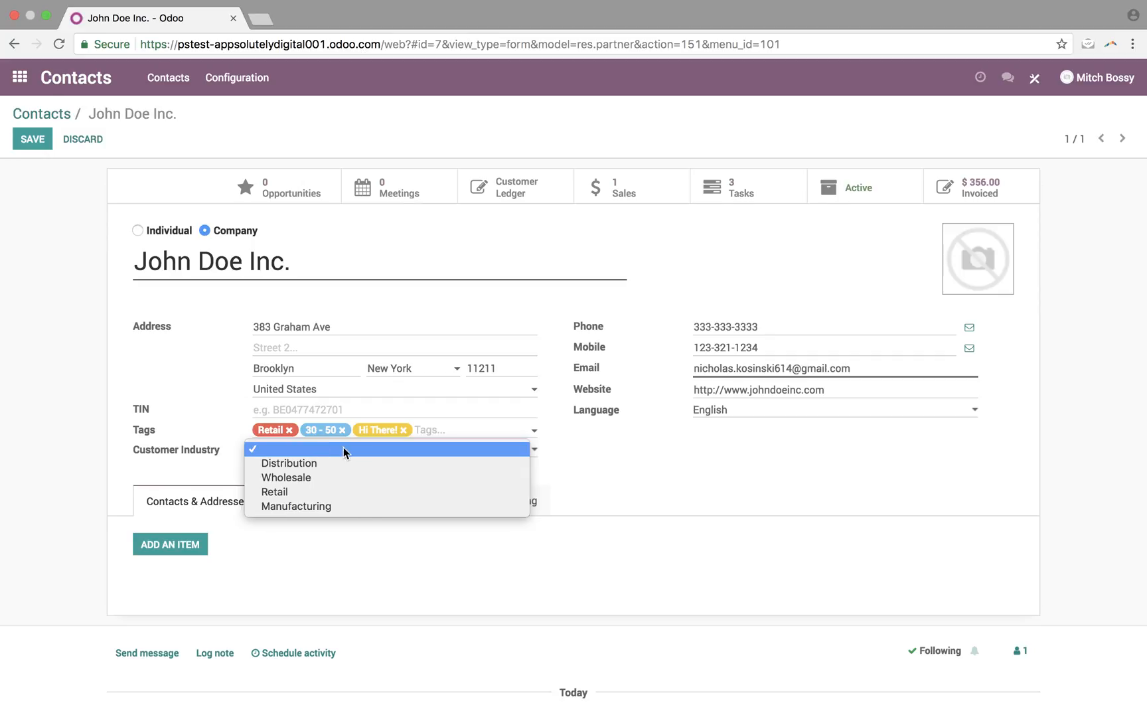
left_click(376, 464)
left_click(33, 139)
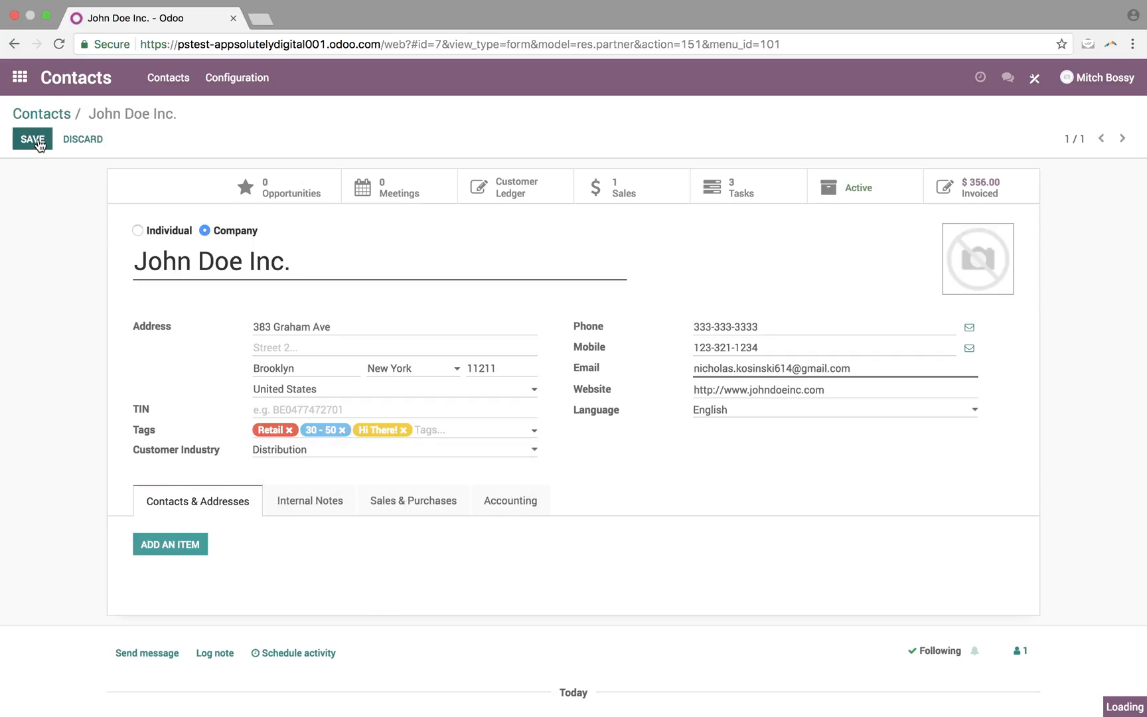
Step: Return to the contacts overview and group the contacts by a custom Customer Industry group
left_click(53, 116)
left_click(1129, 114)
left_click(649, 145)
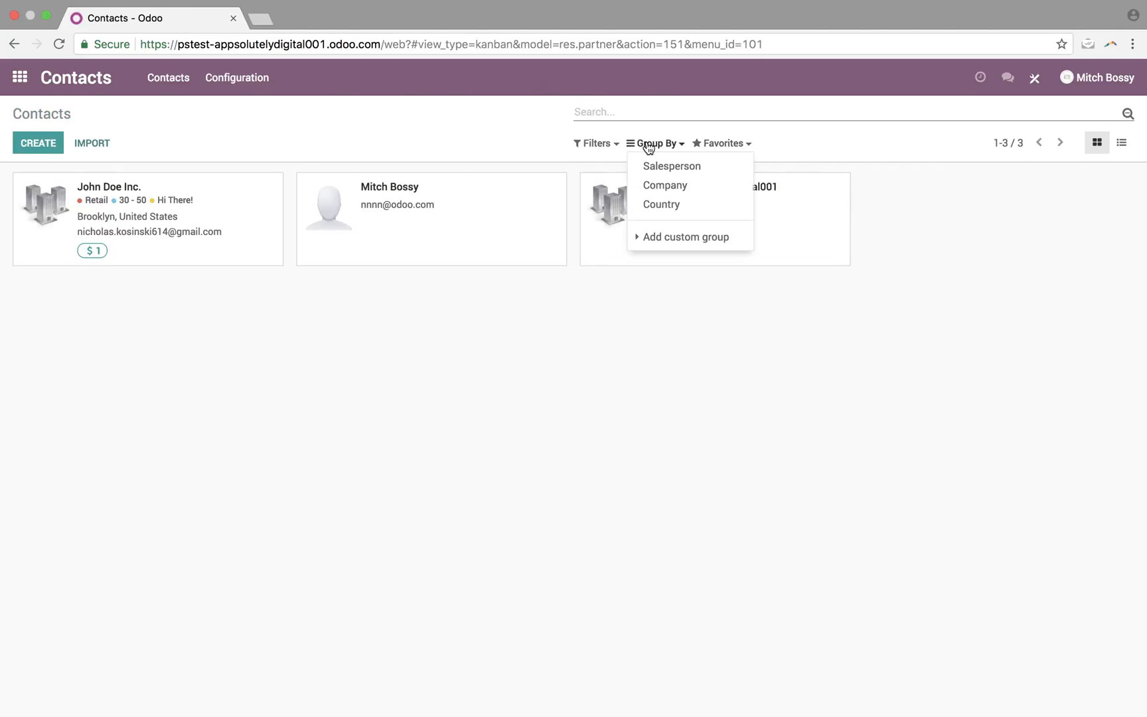
left_click(695, 233)
left_click(694, 256)
type("cu")
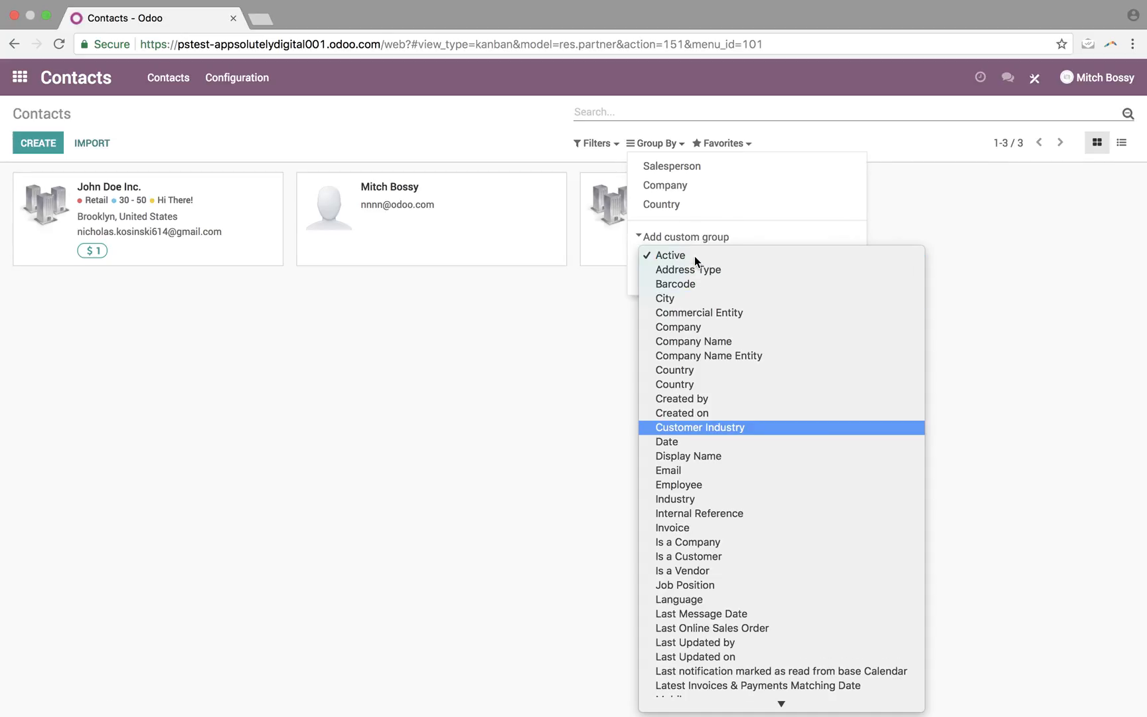
key("Return")
left_click(672, 278)
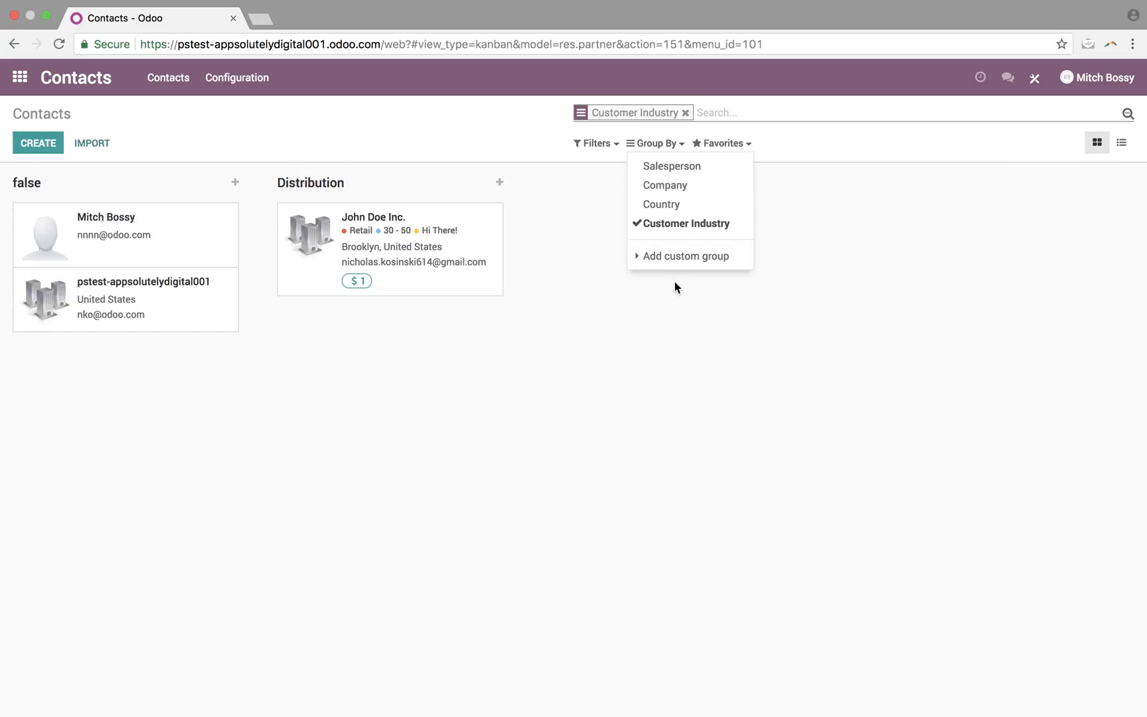
Step: Open the company contact in the Distribution group and zoom the page out to place its message thread beside the form
left_click(375, 221)
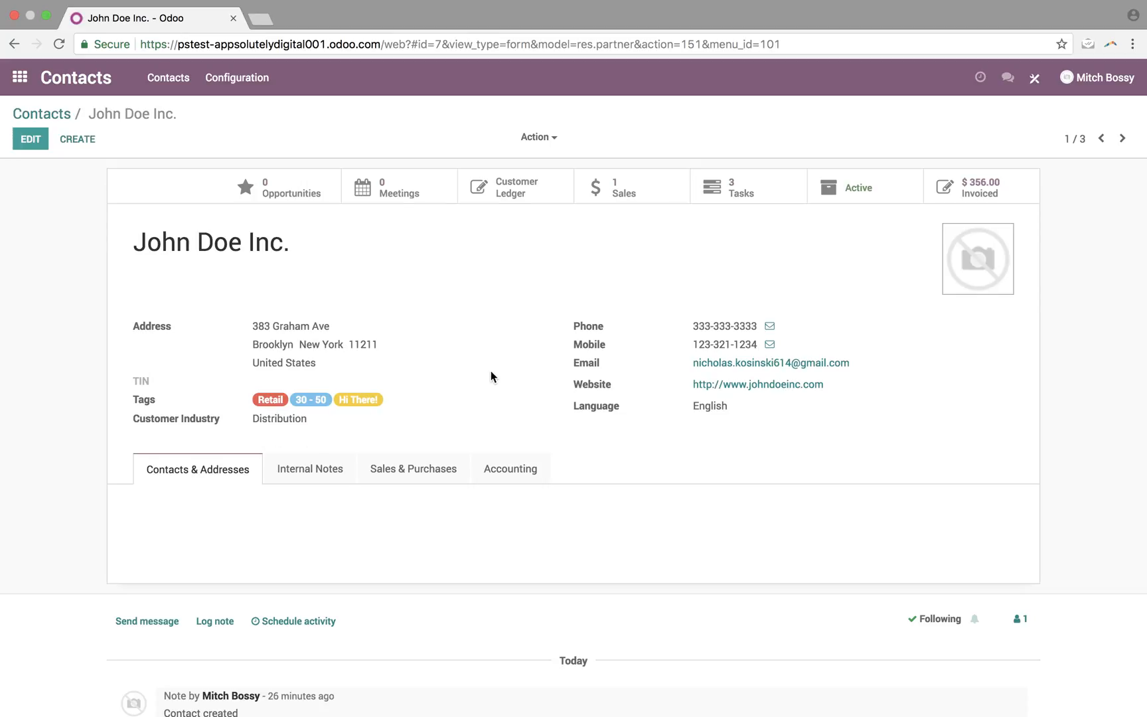
scroll(484, 584, "down", 1)
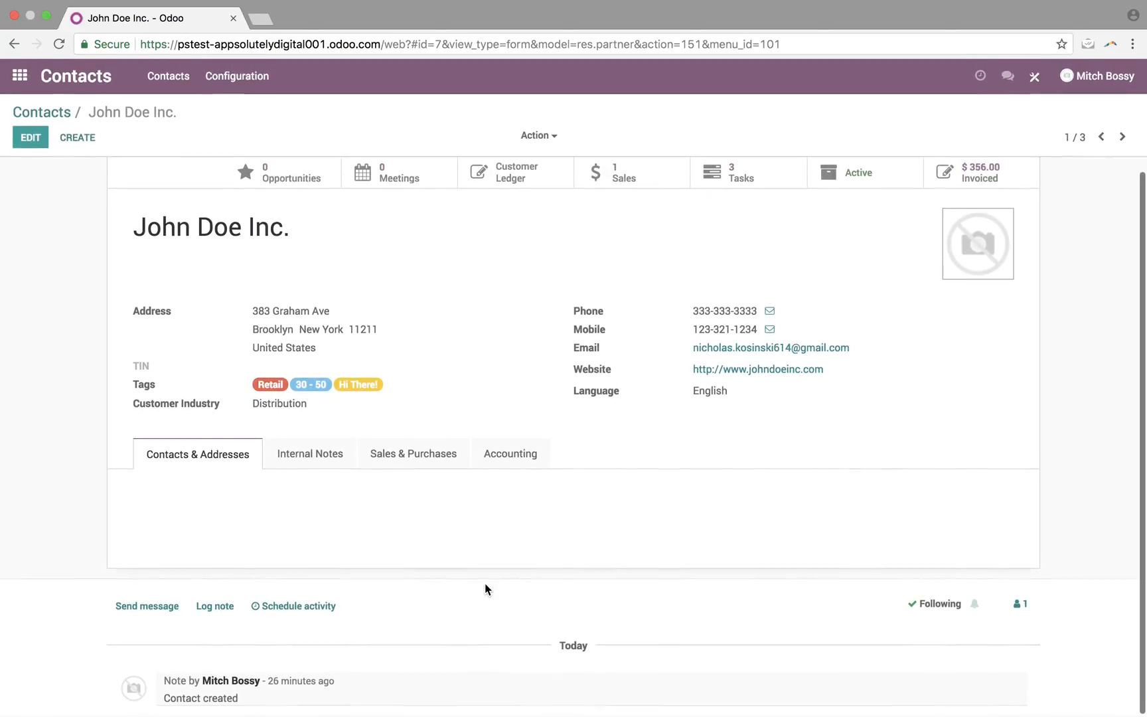
key("super+minus")
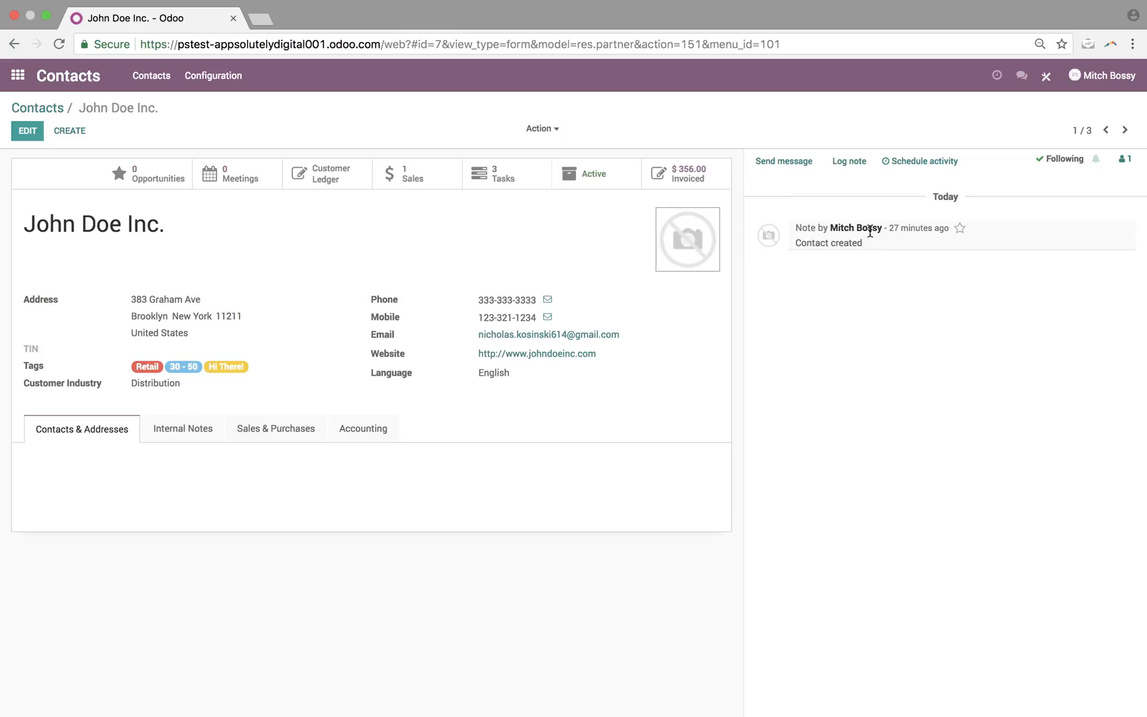
Step: Send the message "Hey!" to the contact and its followers
left_click(776, 162)
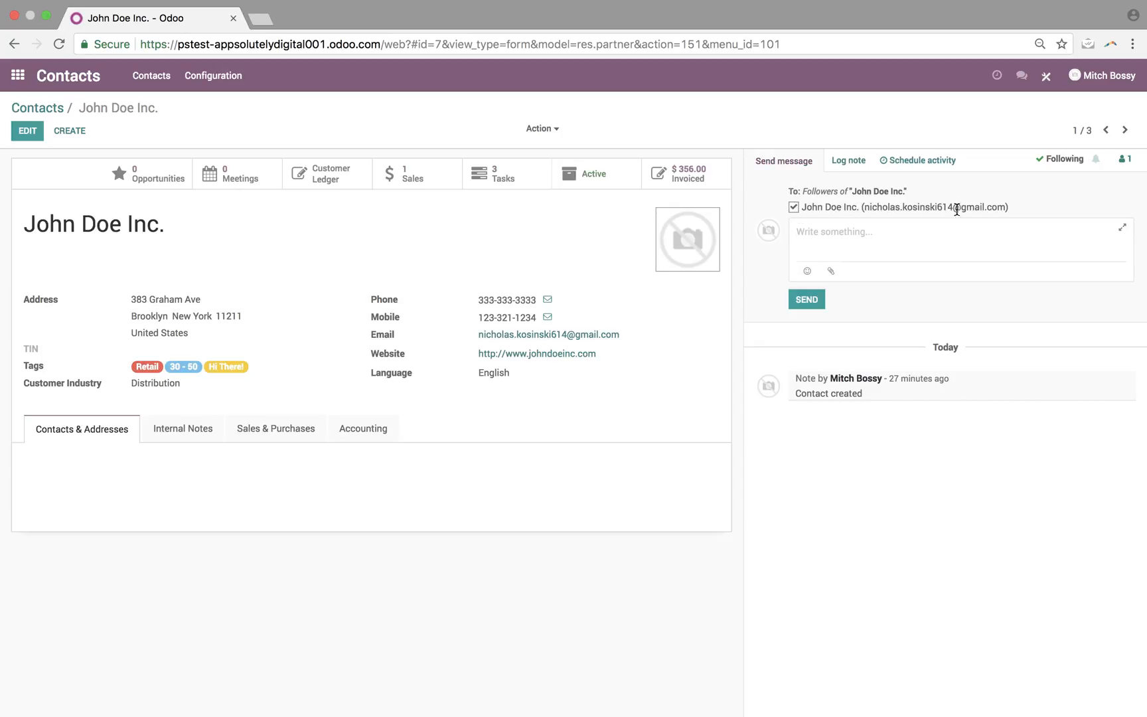
type("Hey!")
left_click(823, 302)
mouse_move(897, 239)
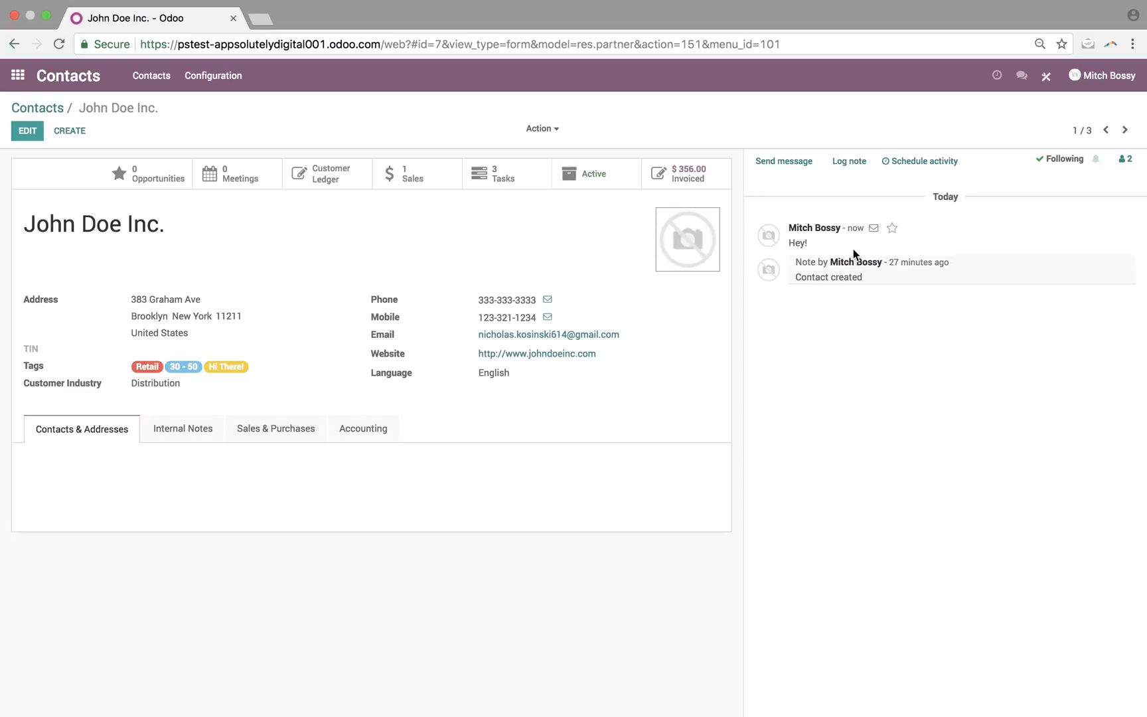
Step: Switch to the customer's Gmail window, check the welcome email, and open the newest inbox email containing the "Hey!" message
left_click(46, 15)
key("ctrl+Up")
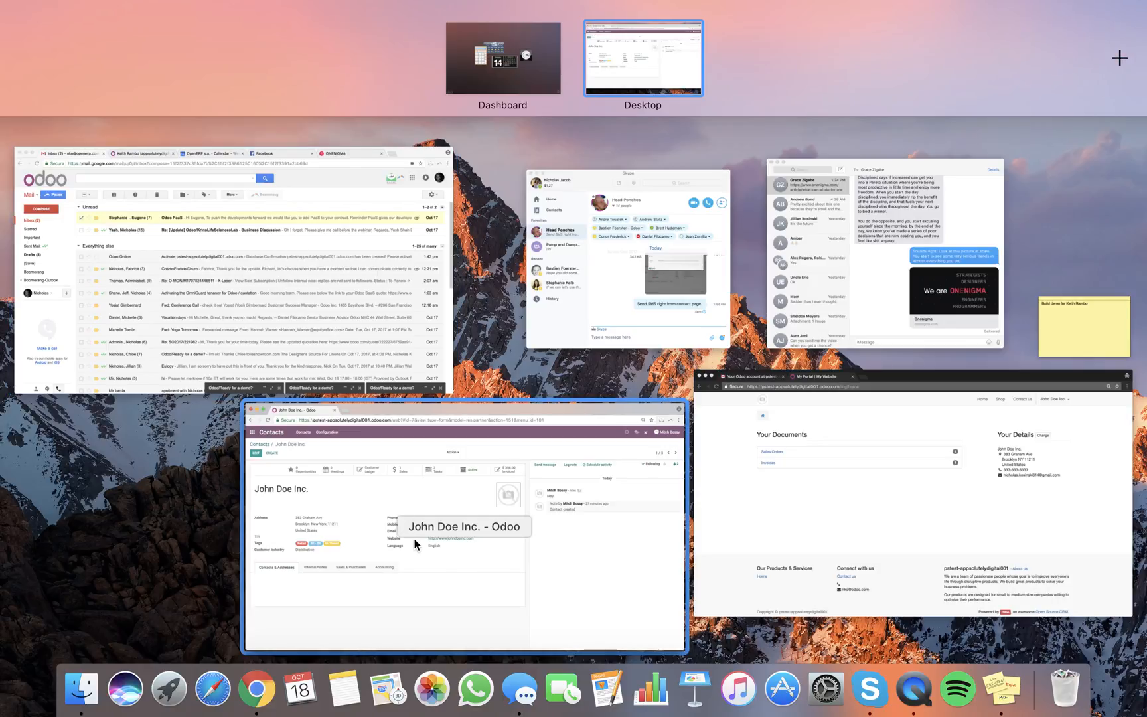
left_click(779, 454)
left_click(165, 36)
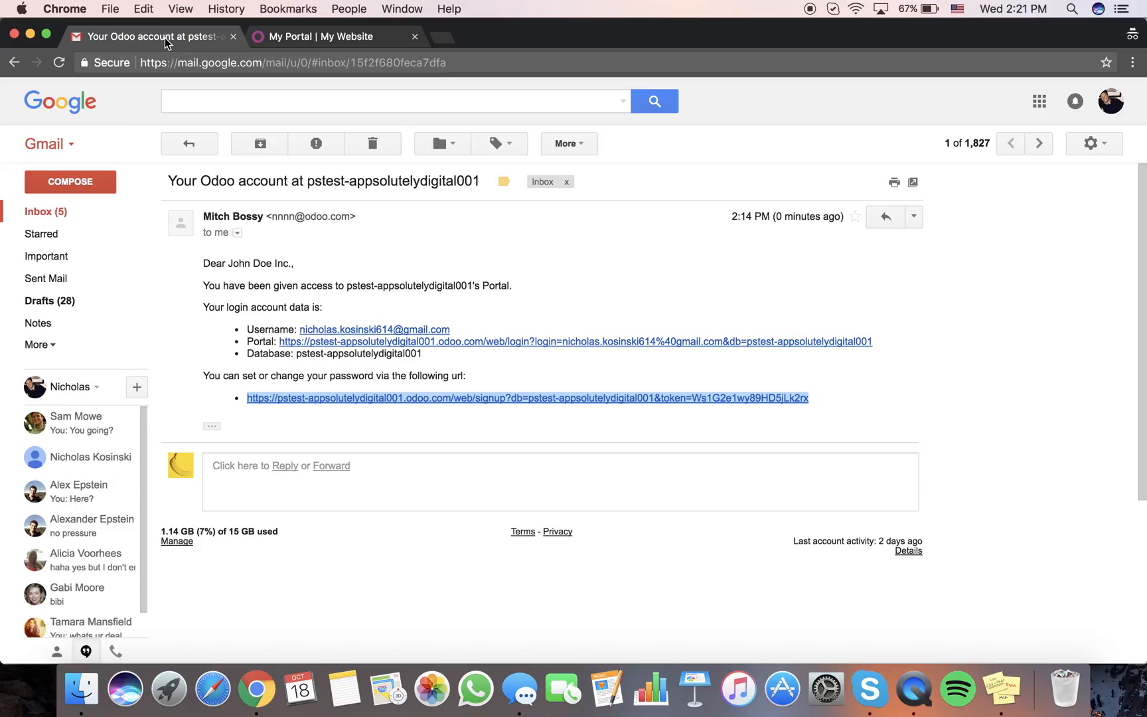
left_click(59, 214)
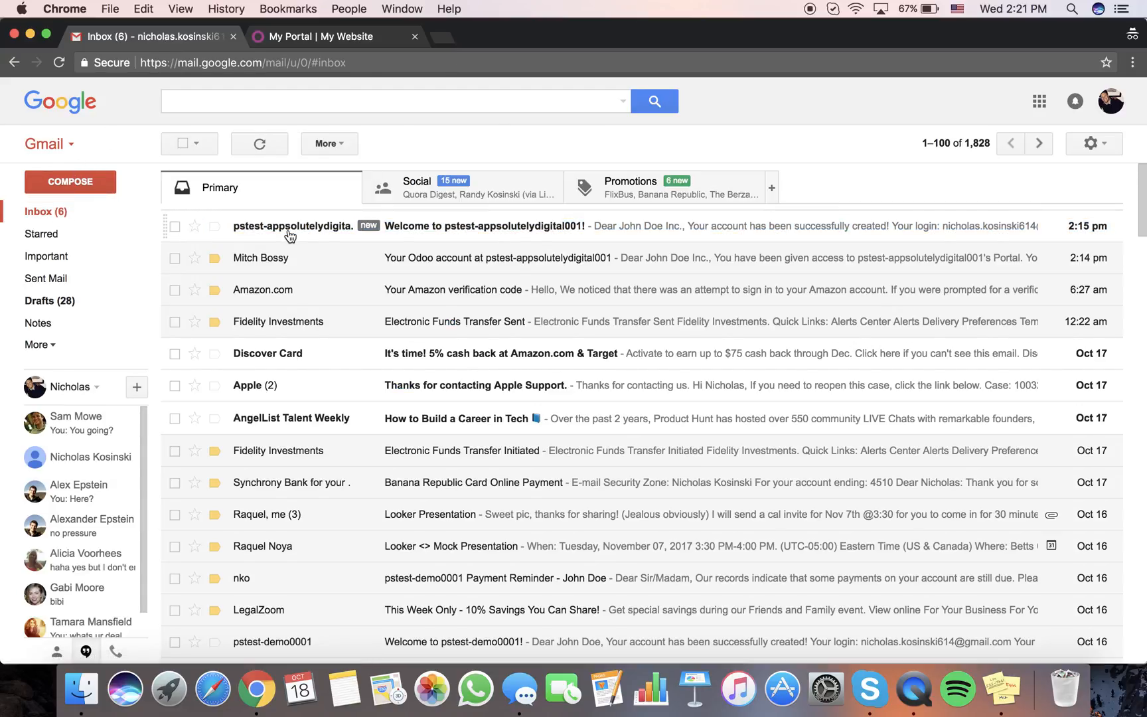
left_click(285, 229)
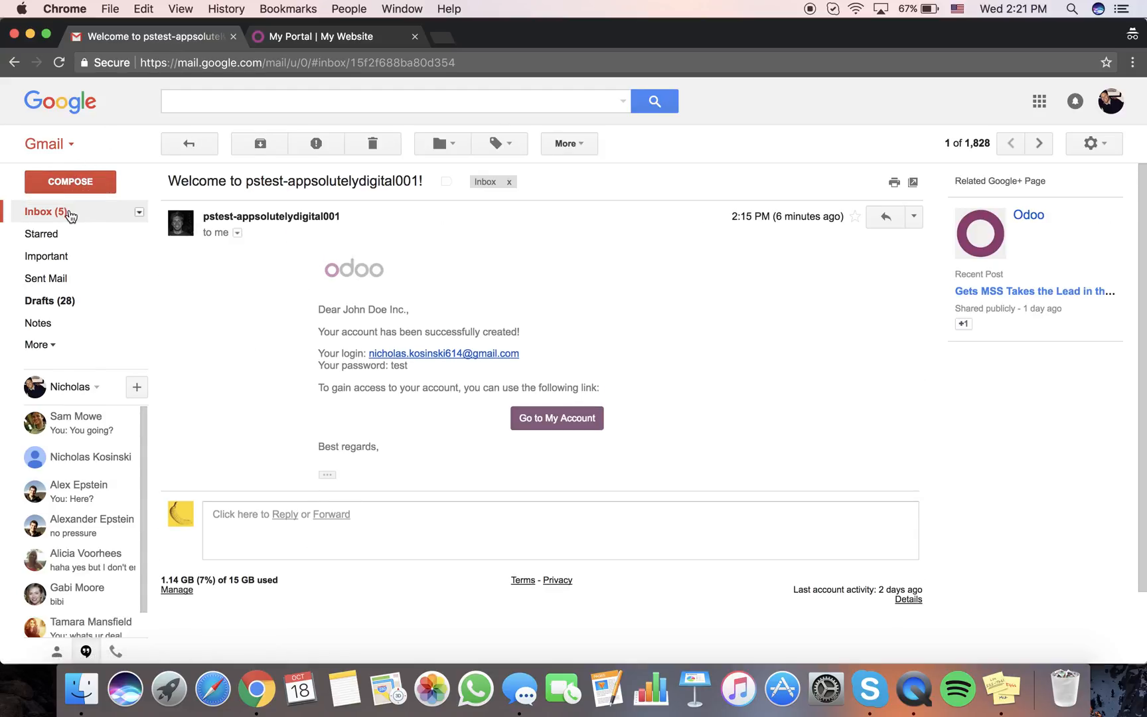
left_click(69, 211)
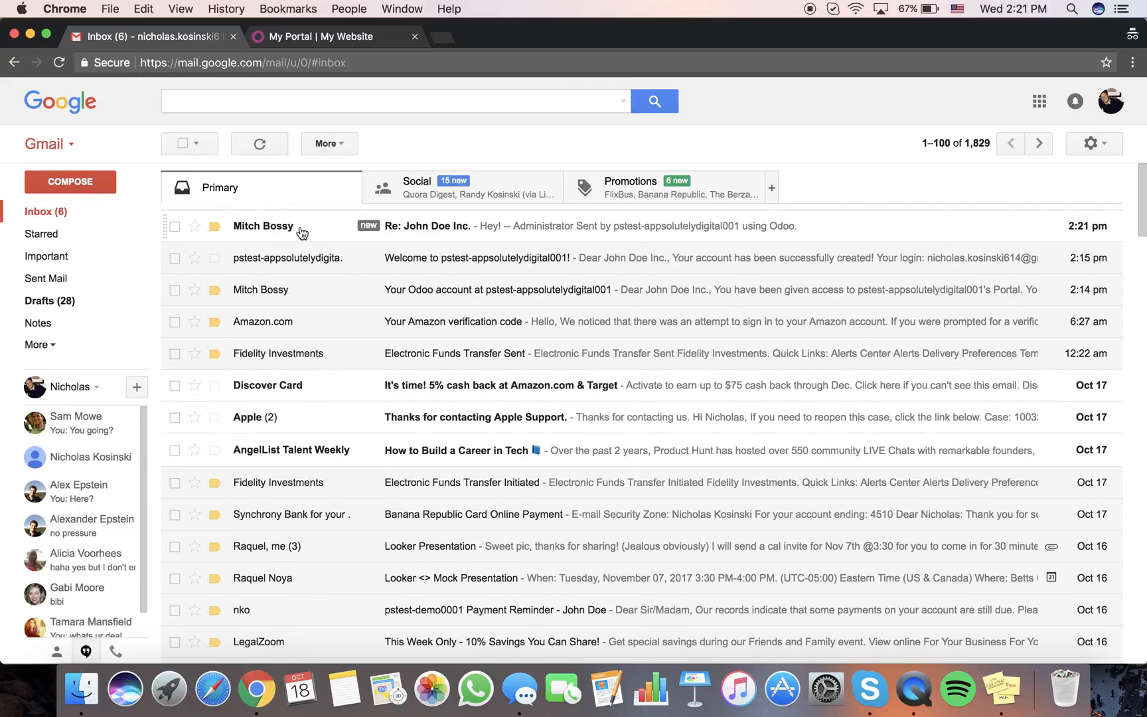
left_click(323, 223)
Step: Reply to the email with "Hi there!" and send it
left_click(291, 332)
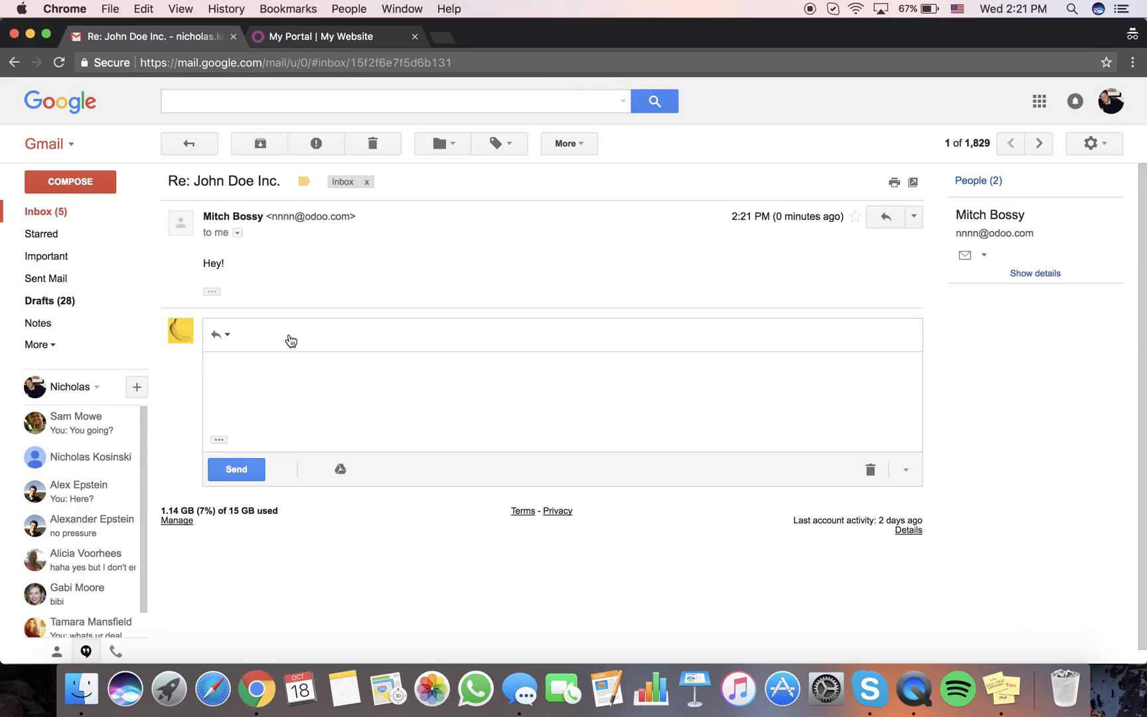
type("Hi there!")
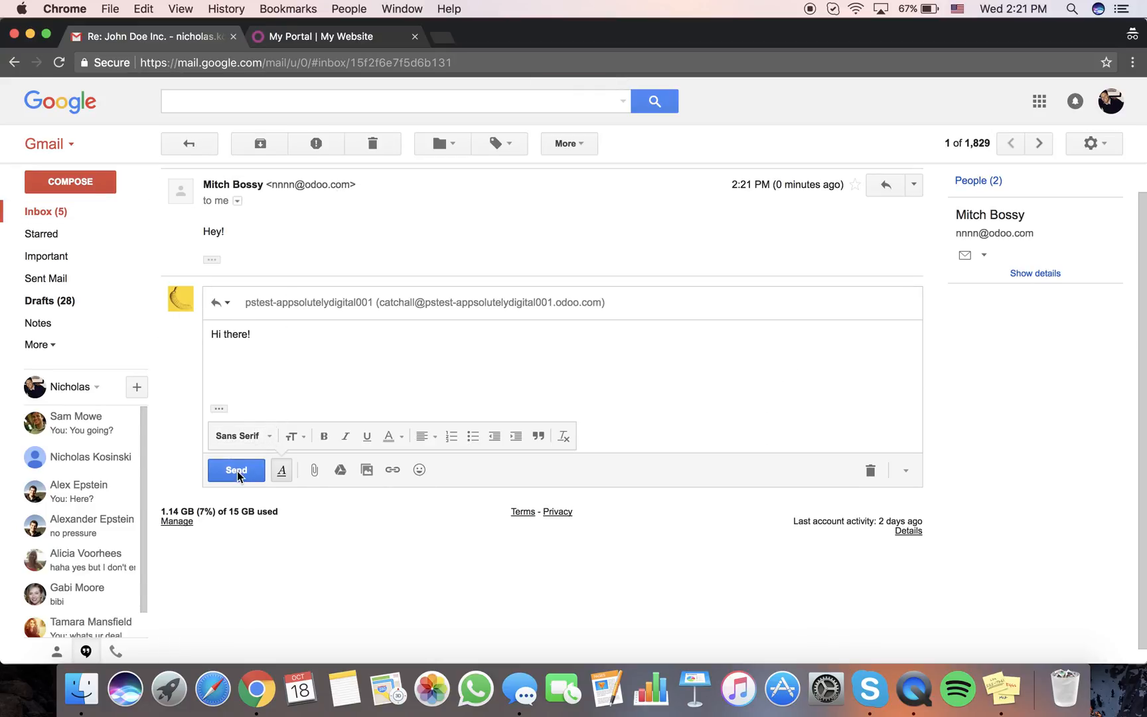
left_click(237, 471)
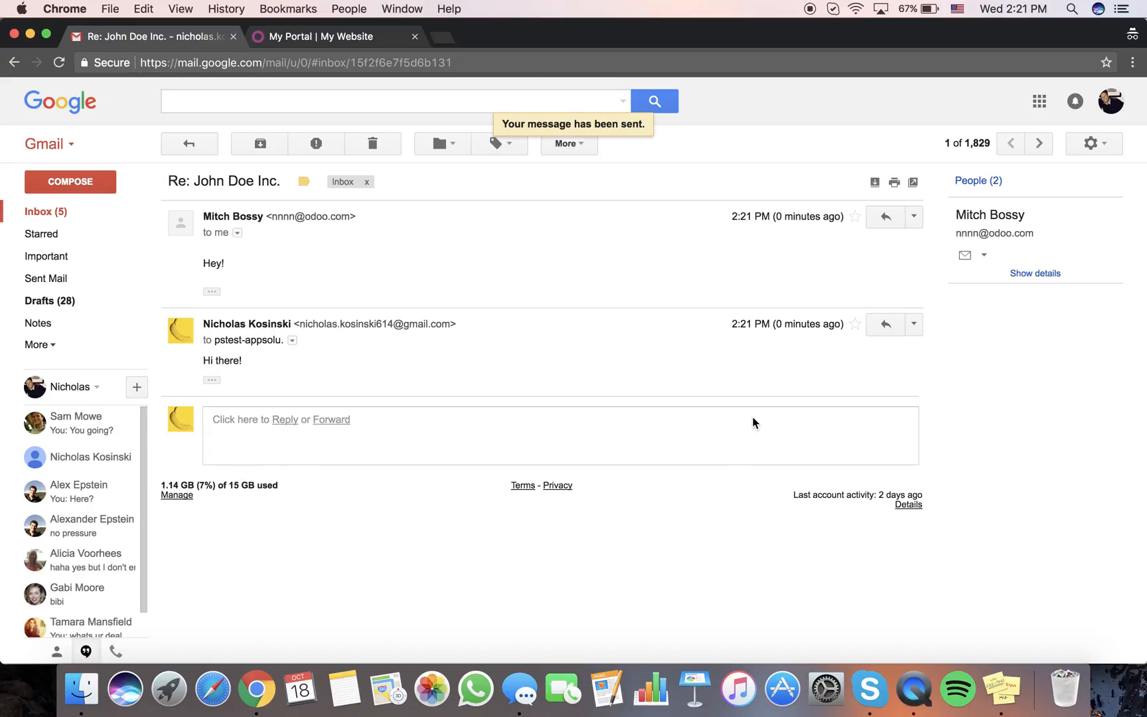
Step: Switch back to the Odoo contact and reload the page to check its message thread for the email reply
key("ctrl+Up")
left_click(266, 491)
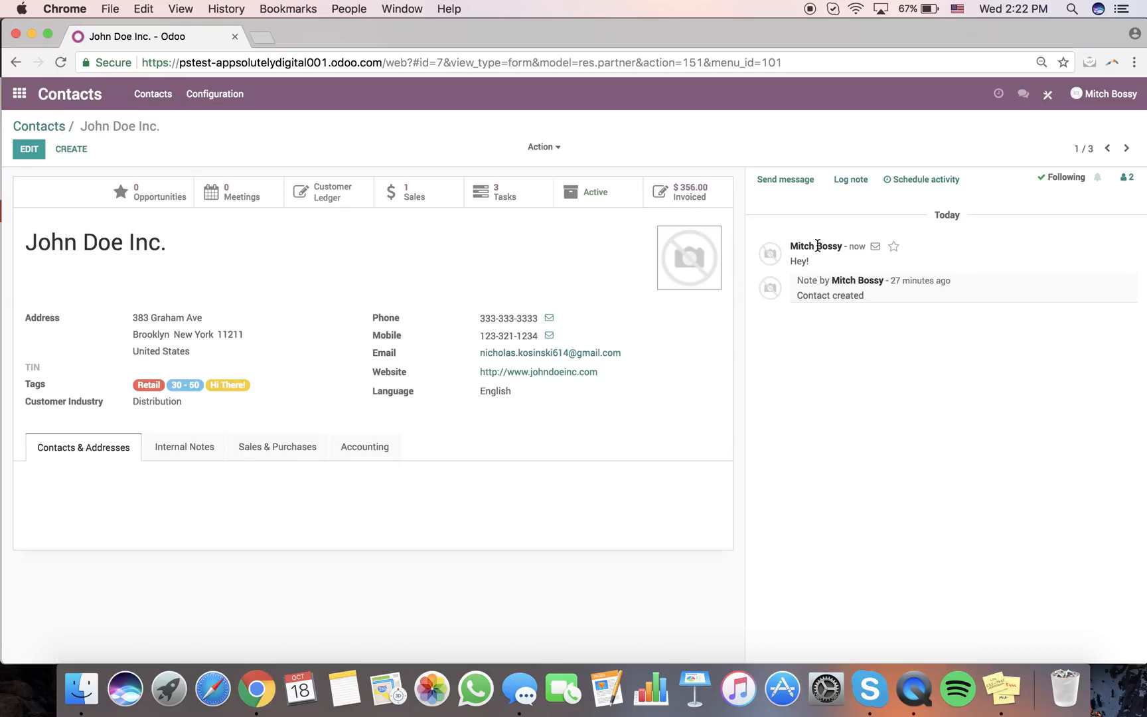
left_click(333, 62)
key("Return")
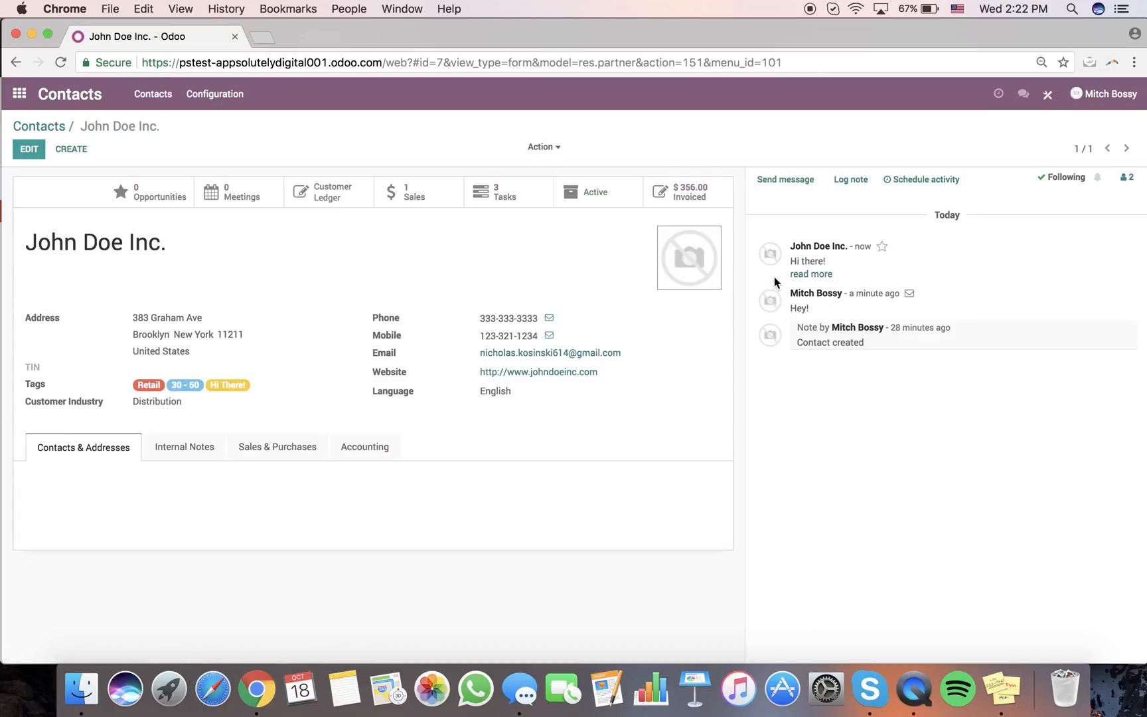
Step: Start an internal note on the contact with an @ mention, and clear the text without logging it
left_click(845, 184)
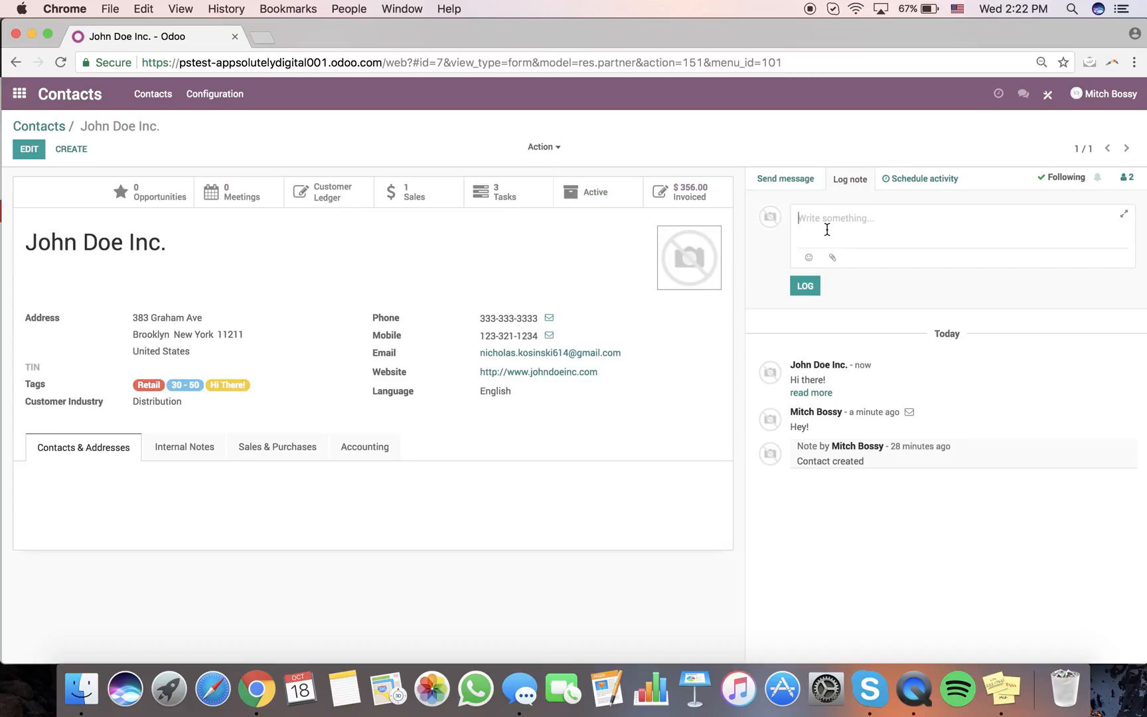
type("@")
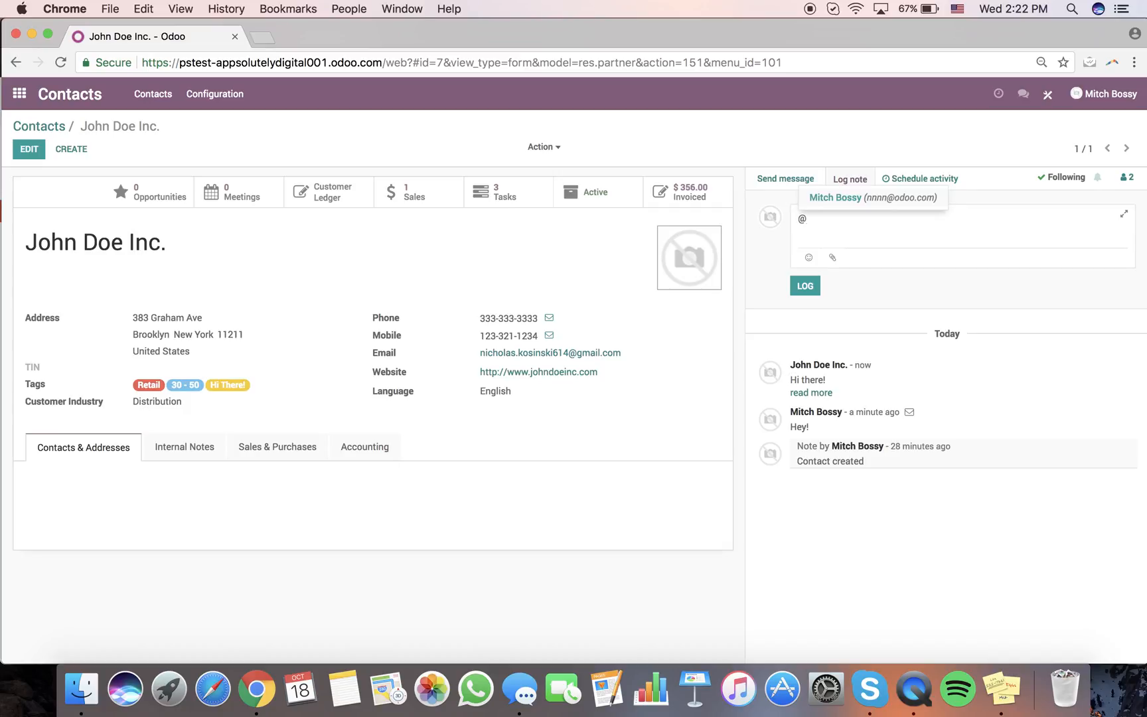
key("BackSpace")
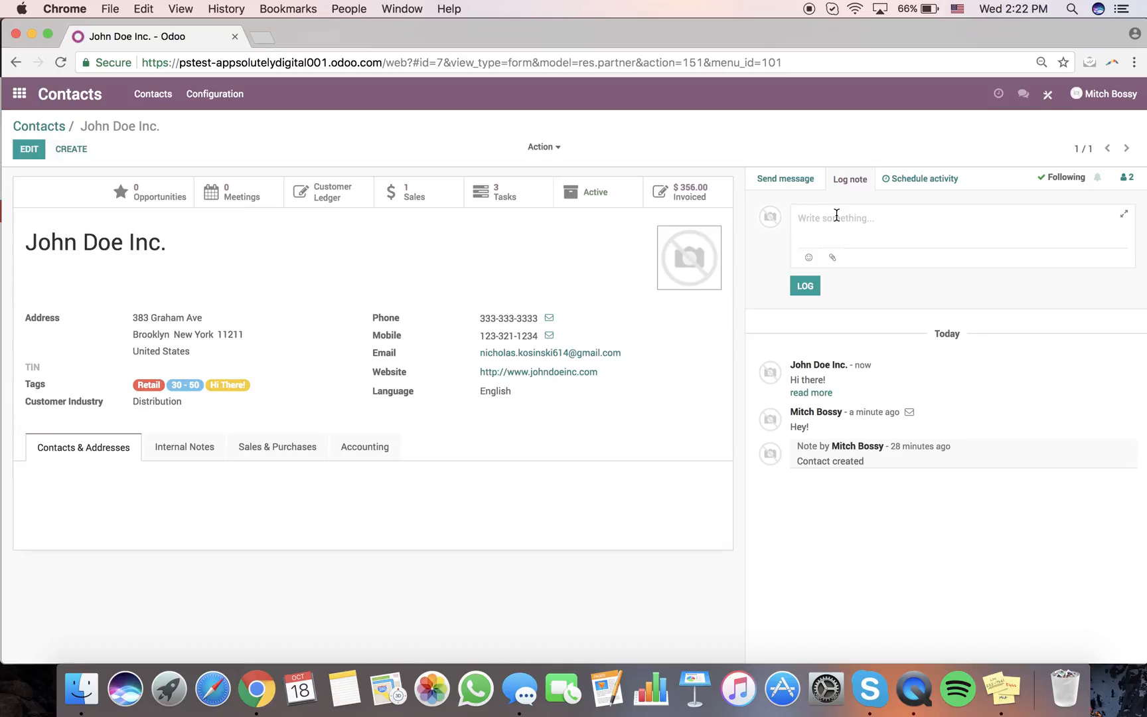
type("@")
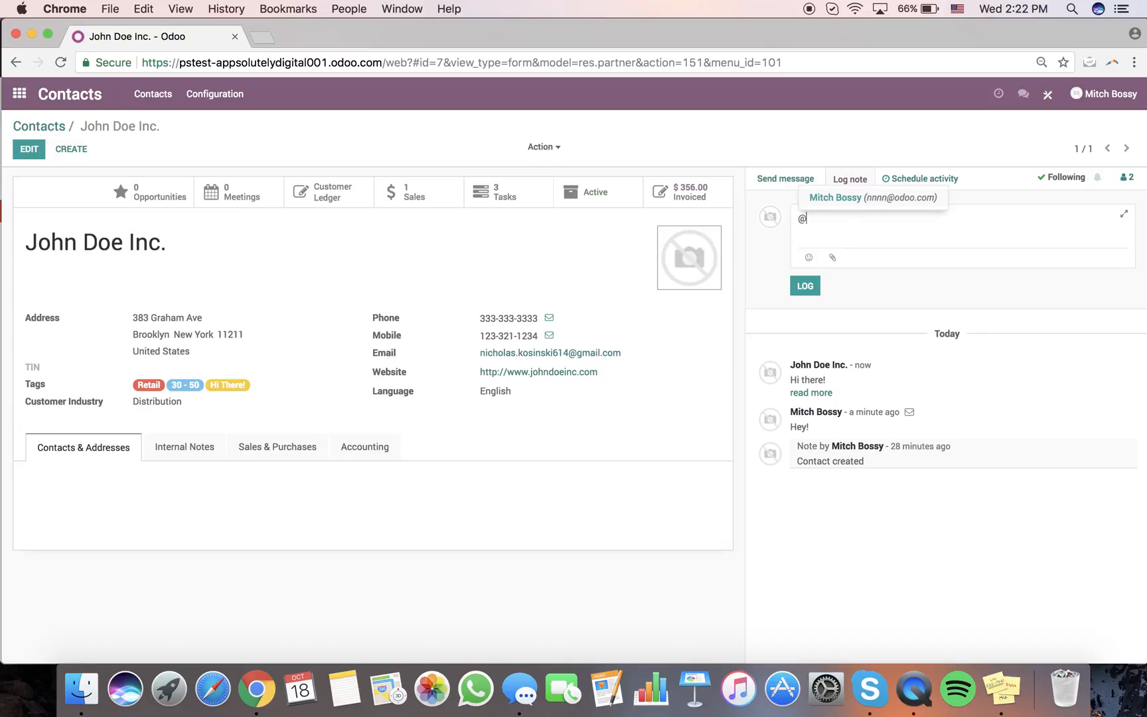
left_click(858, 206)
key("super+a")
key("BackSpace")
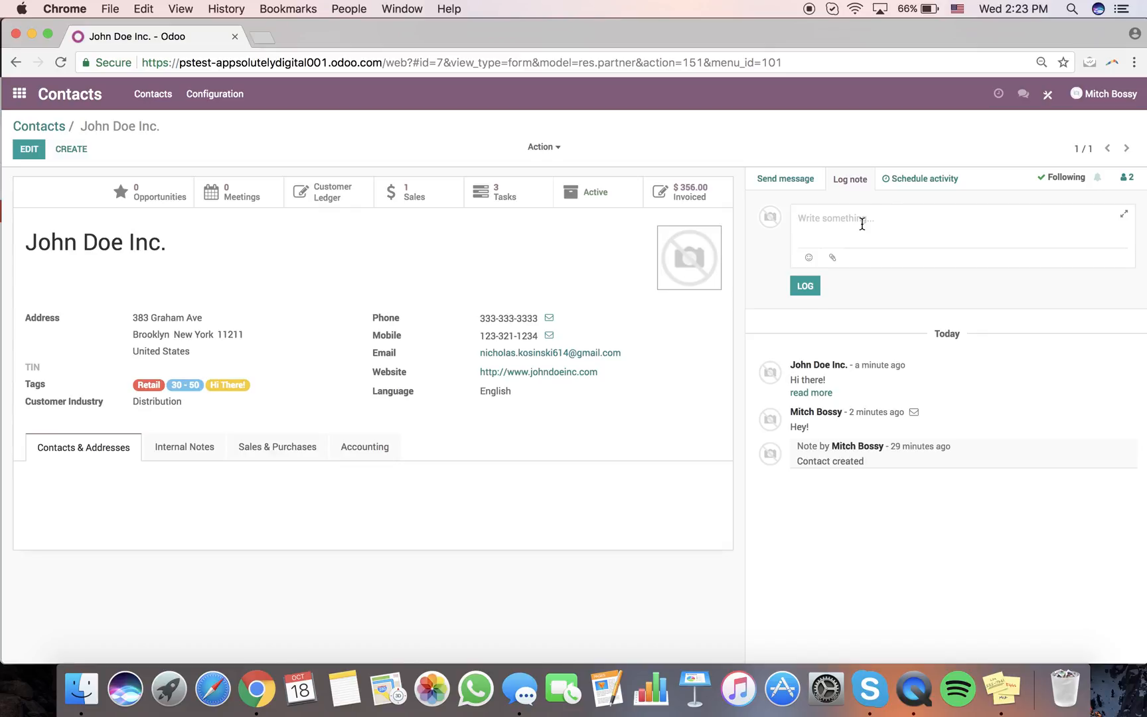
Step: Switch to the work Gmail window and search the mailbox for a colleague's first name
key("ctrl+Up")
left_click(396, 284)
scroll(325, 445, "down", 3)
scroll(306, 399, "up", 3)
left_click(253, 108)
type("dhara")
key("Return")
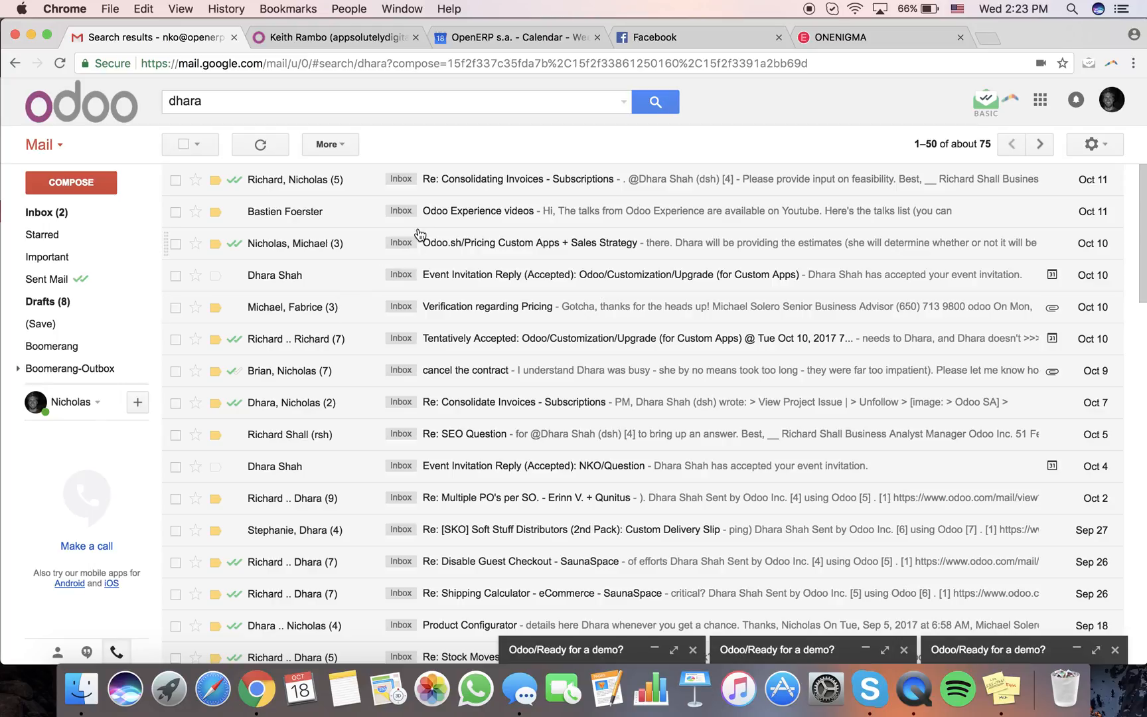
Step: Open the "Consolidating Invoices - Subscriptions" email, follow its link to the Odoo task, and review the task's description and internal notes
left_click(493, 178)
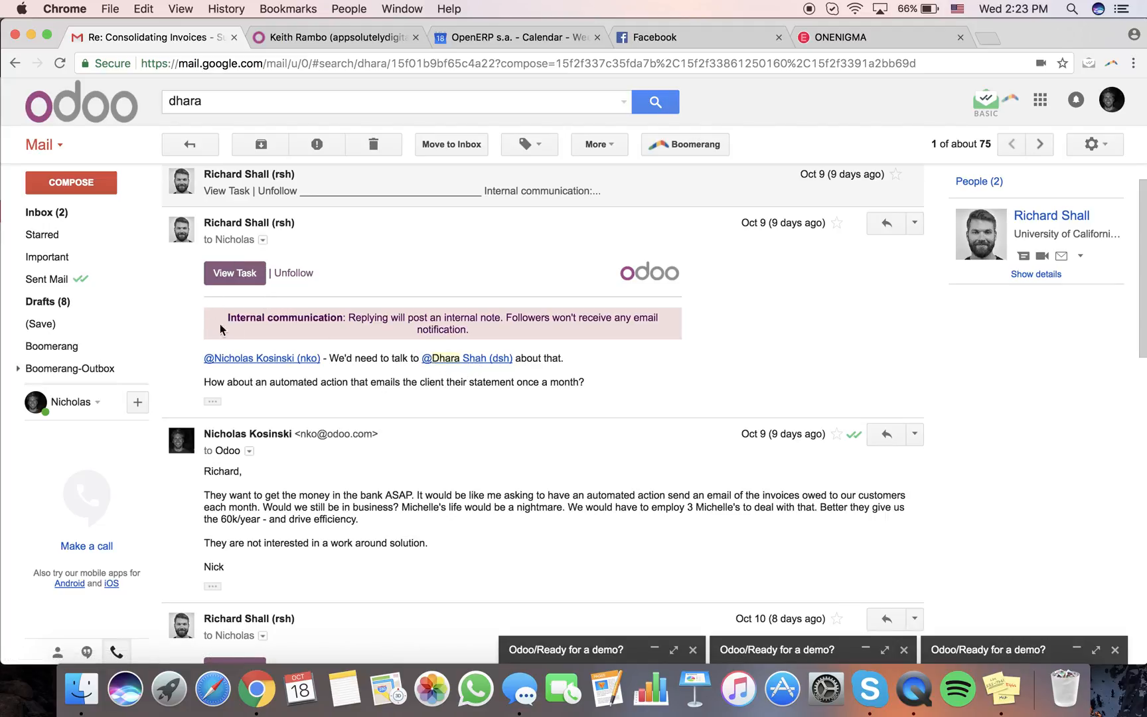
left_click(241, 278)
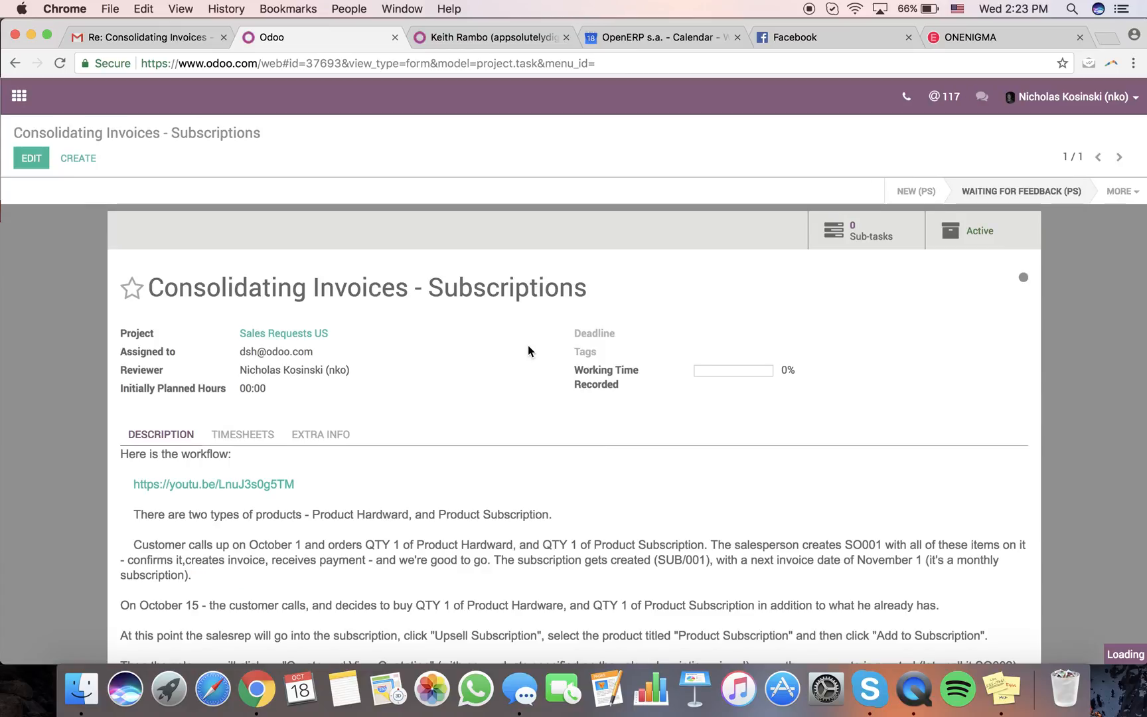
scroll(528, 351, "down", 2)
scroll(528, 346, "down", 15)
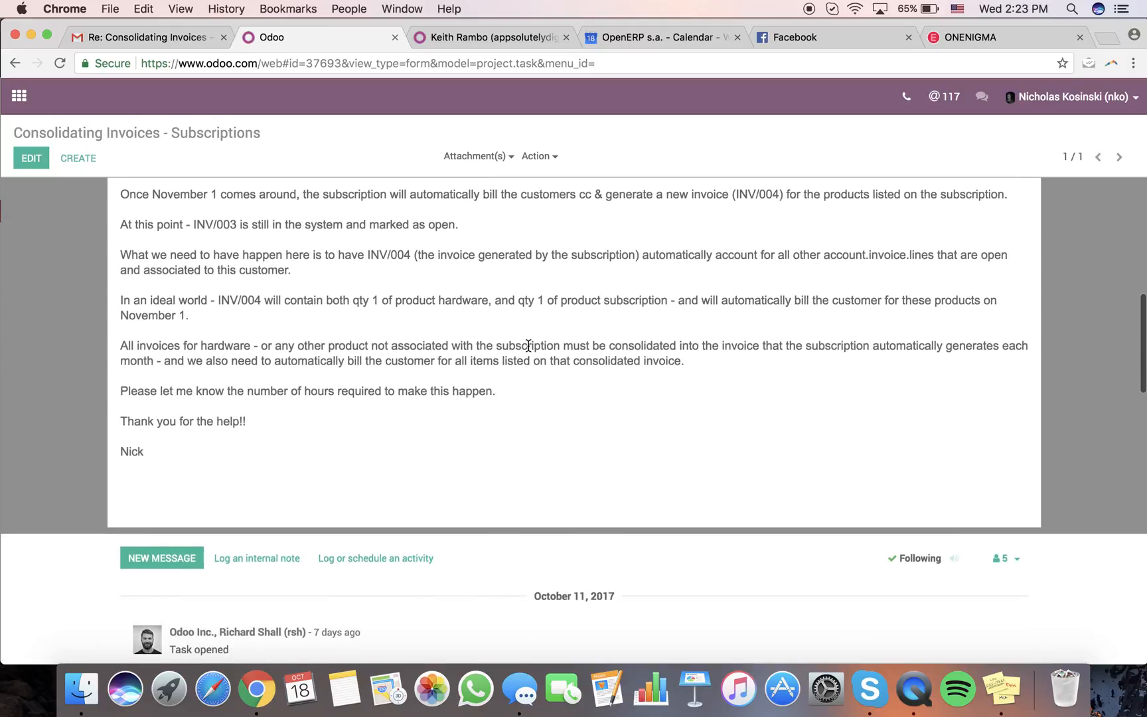
scroll(528, 345, "down", 15)
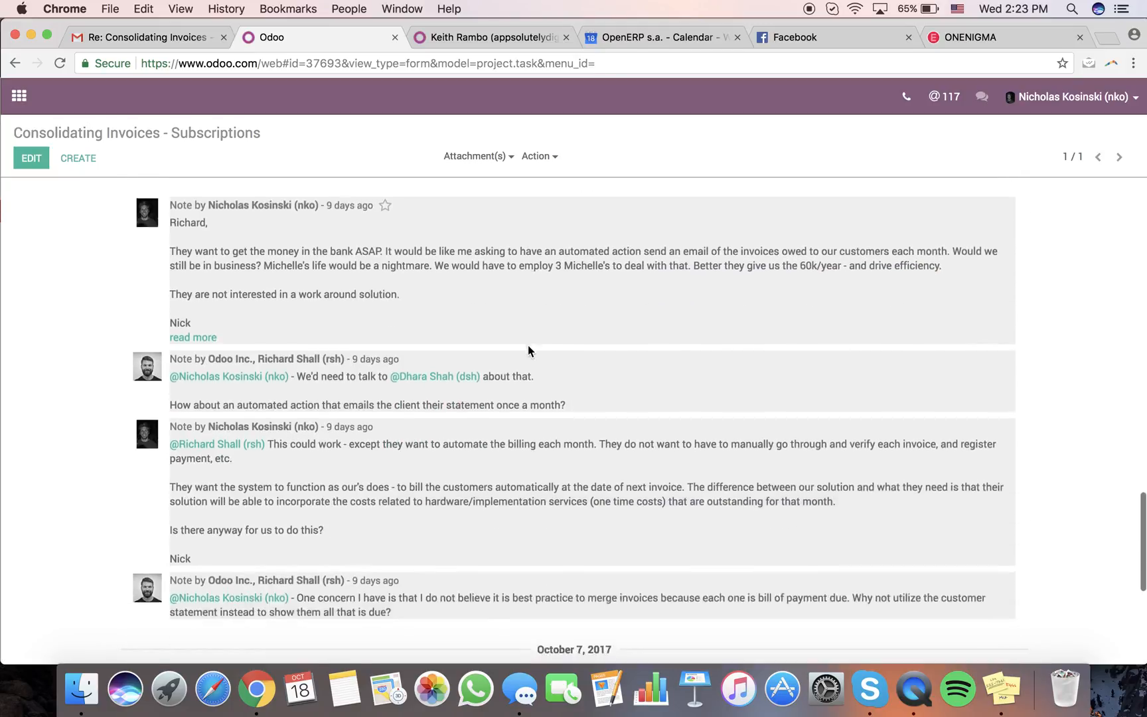
scroll(529, 346, "down", 2)
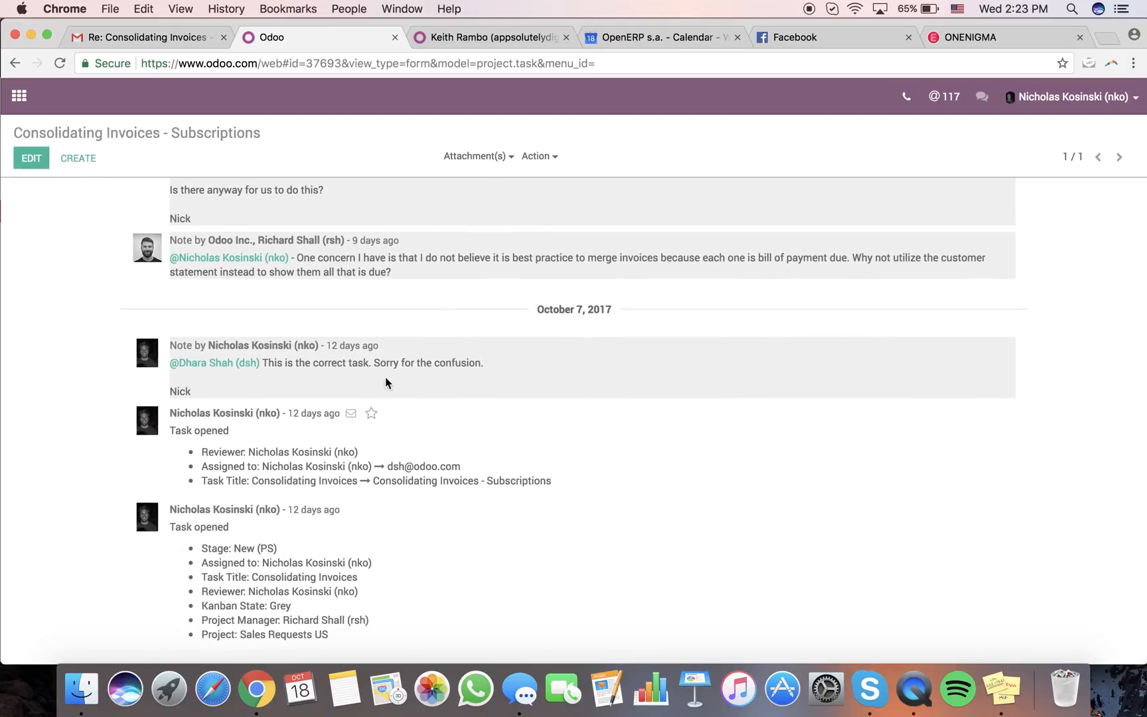
scroll(555, 341, "up", 20)
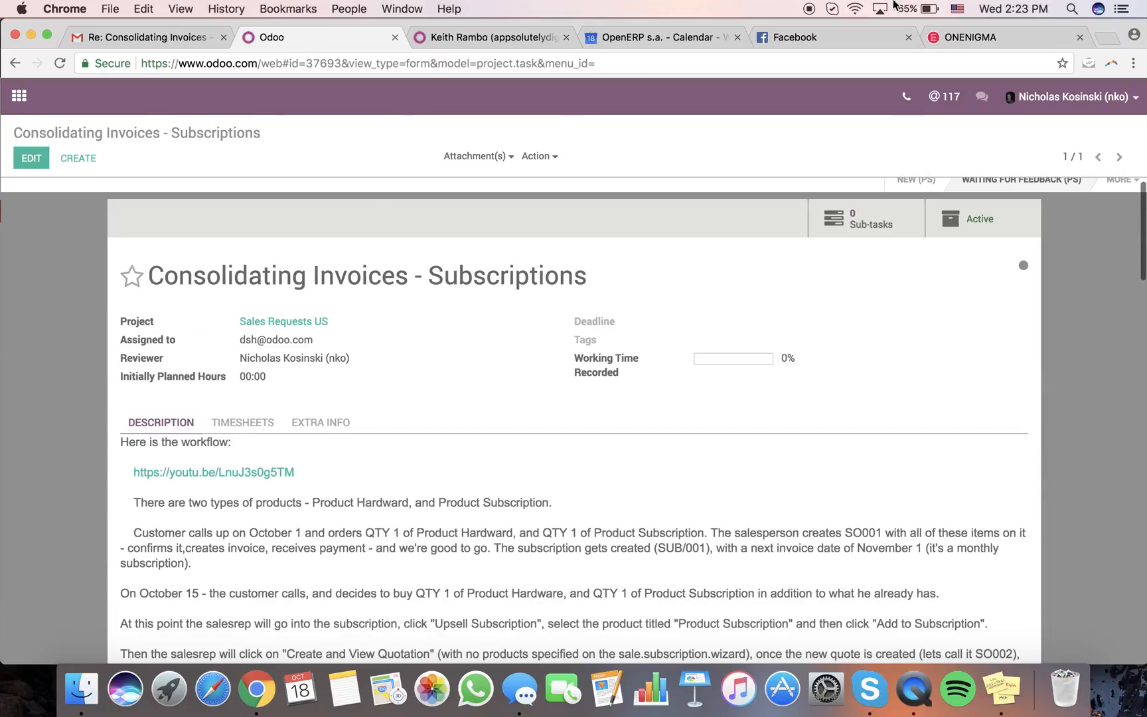
Step: Switch back to the browser window with the John Doe Inc. contact and make it full screen
key("ctrl+Up")
left_click(607, 516)
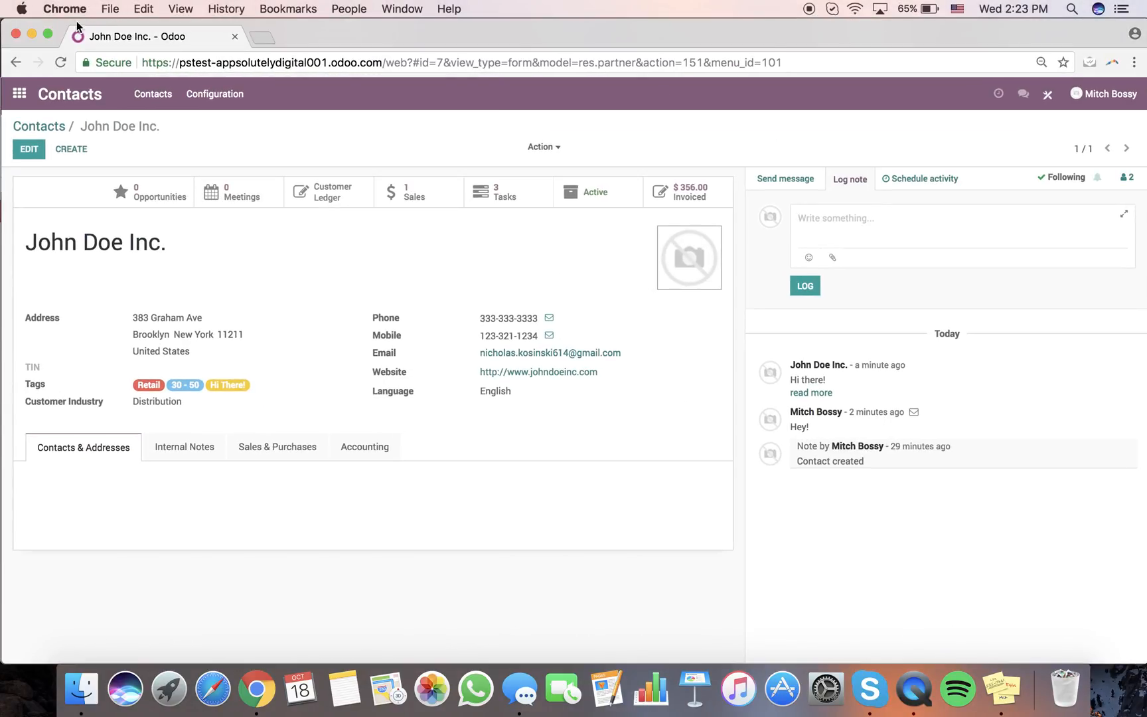
left_click(48, 33)
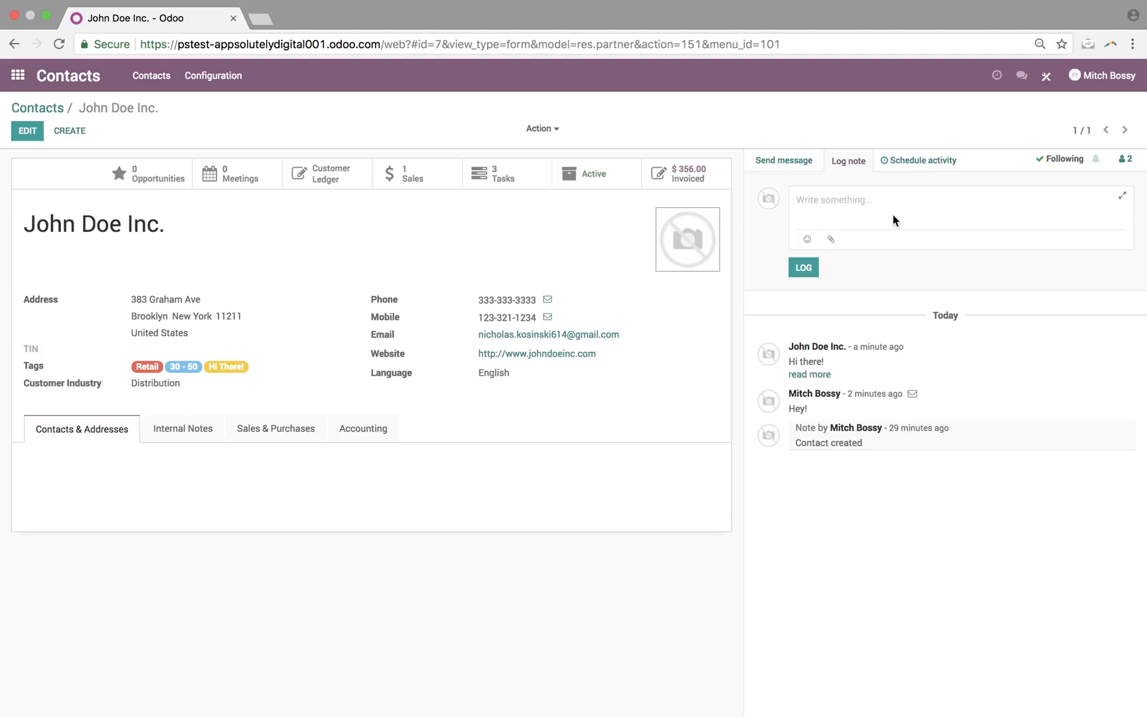
Step: Schedule an Email activity on the contact with the summary "Make sure to follow up!"
left_click(911, 164)
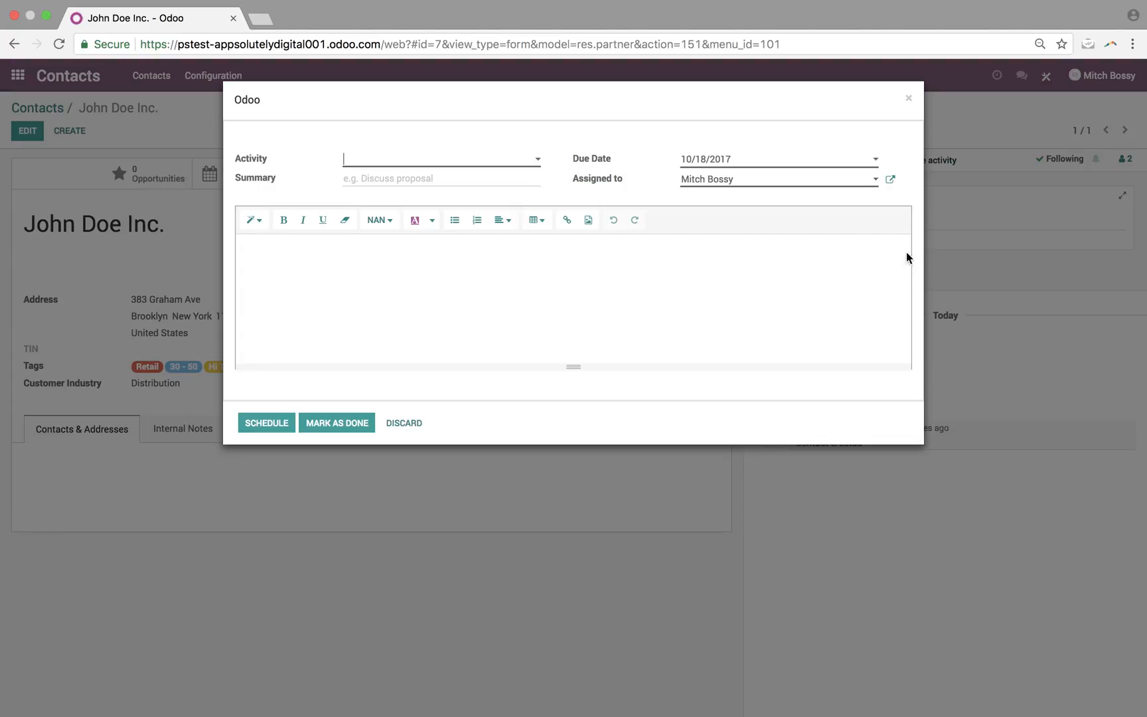
left_click(441, 166)
left_click(422, 191)
left_click(445, 183)
type("Make sure to follow up!")
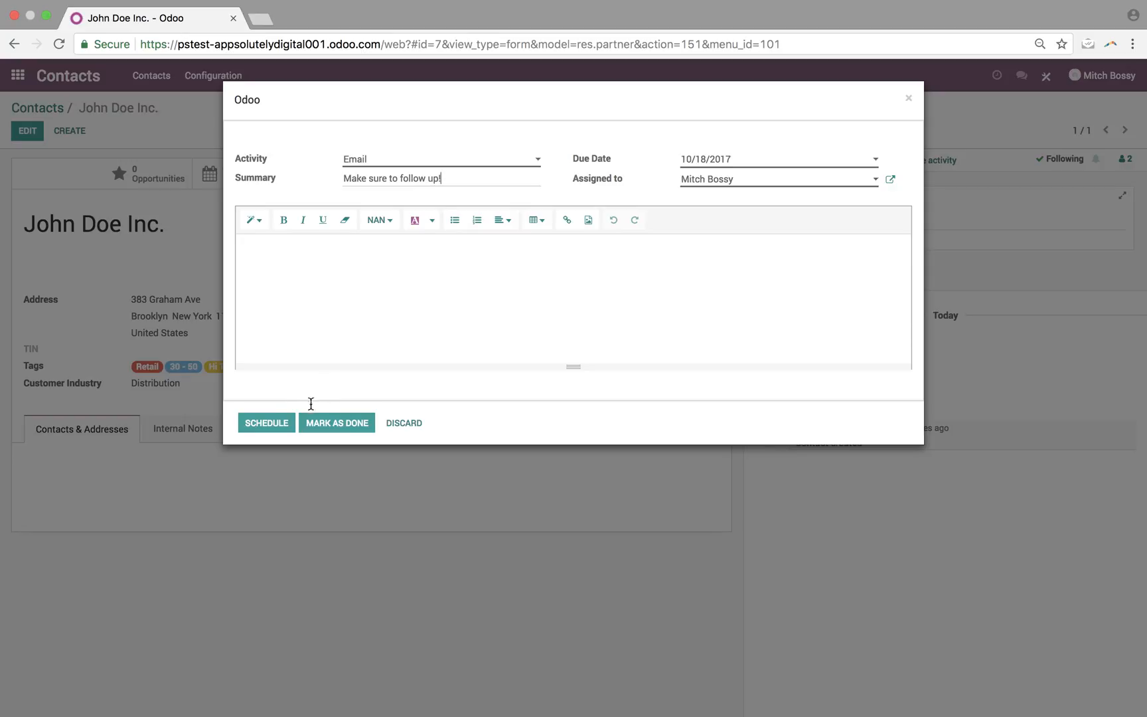
left_click(266, 423)
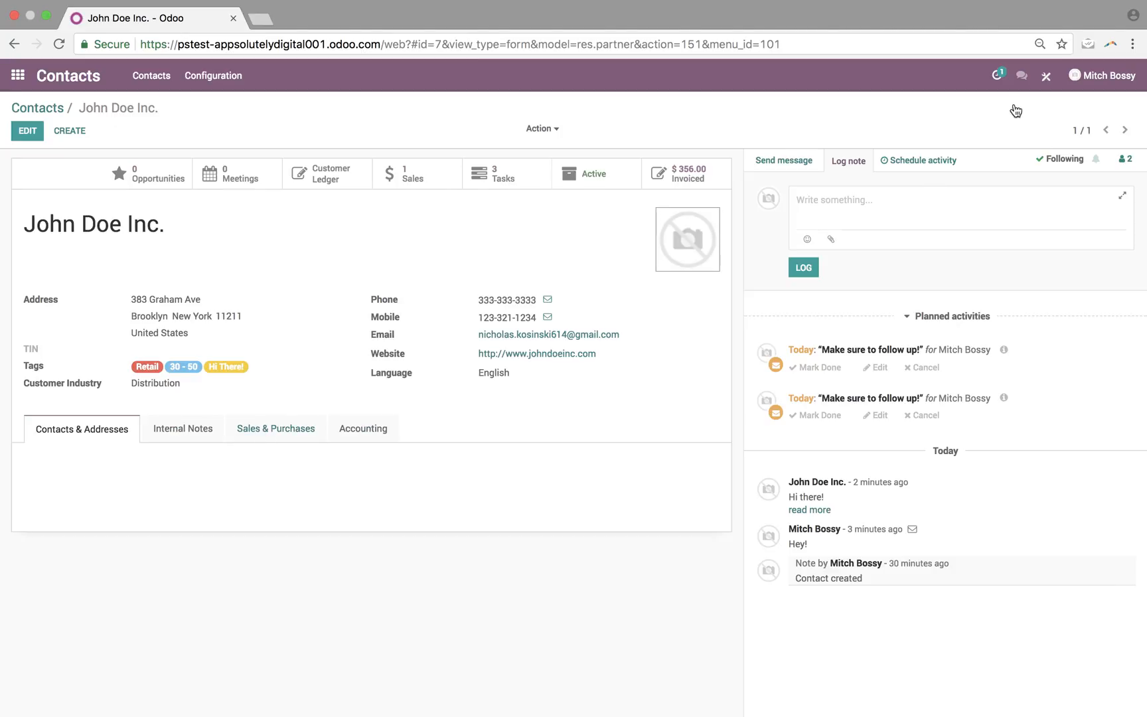
Step: Check the pending activities overview and mark the contact's planned follow-up email as done
left_click(999, 77)
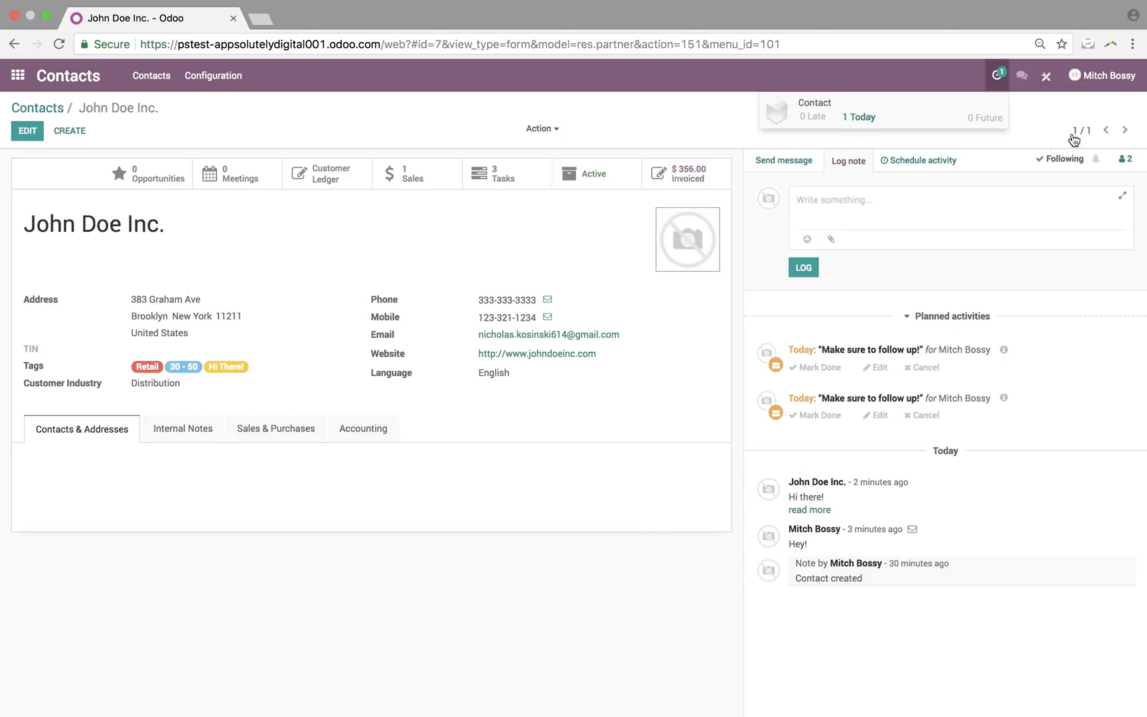
left_click(1052, 107)
left_click(822, 416)
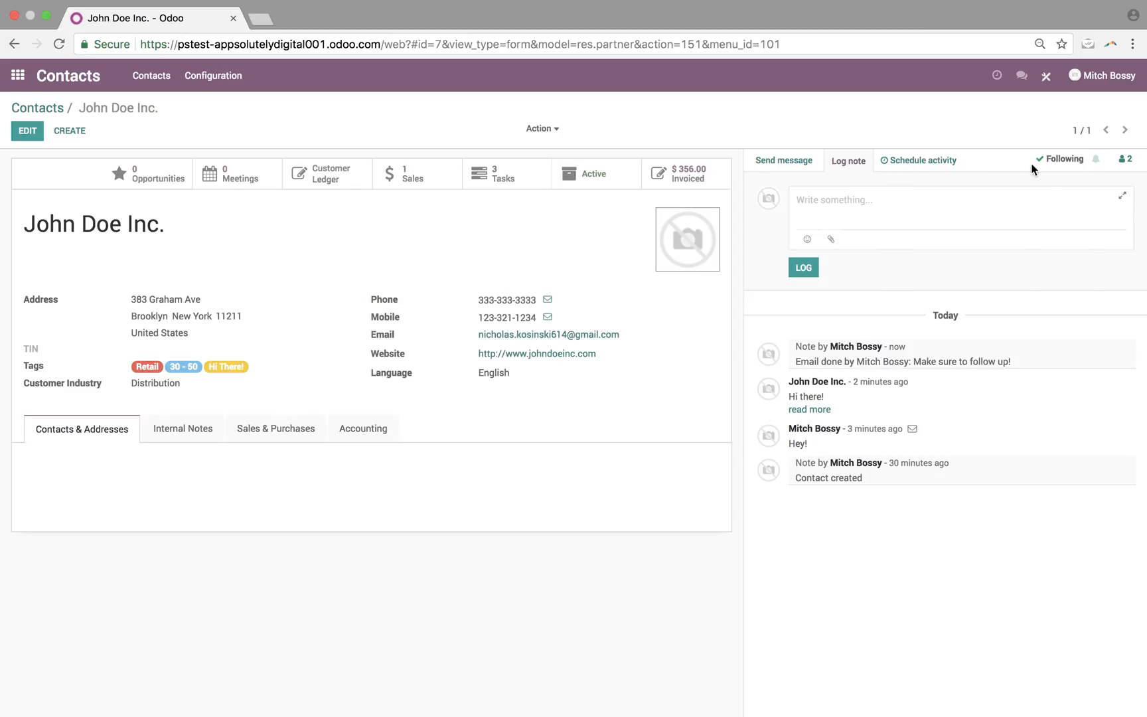
Step: Review the contact's follower list and the recipients of a new message to its followers
left_click(1125, 159)
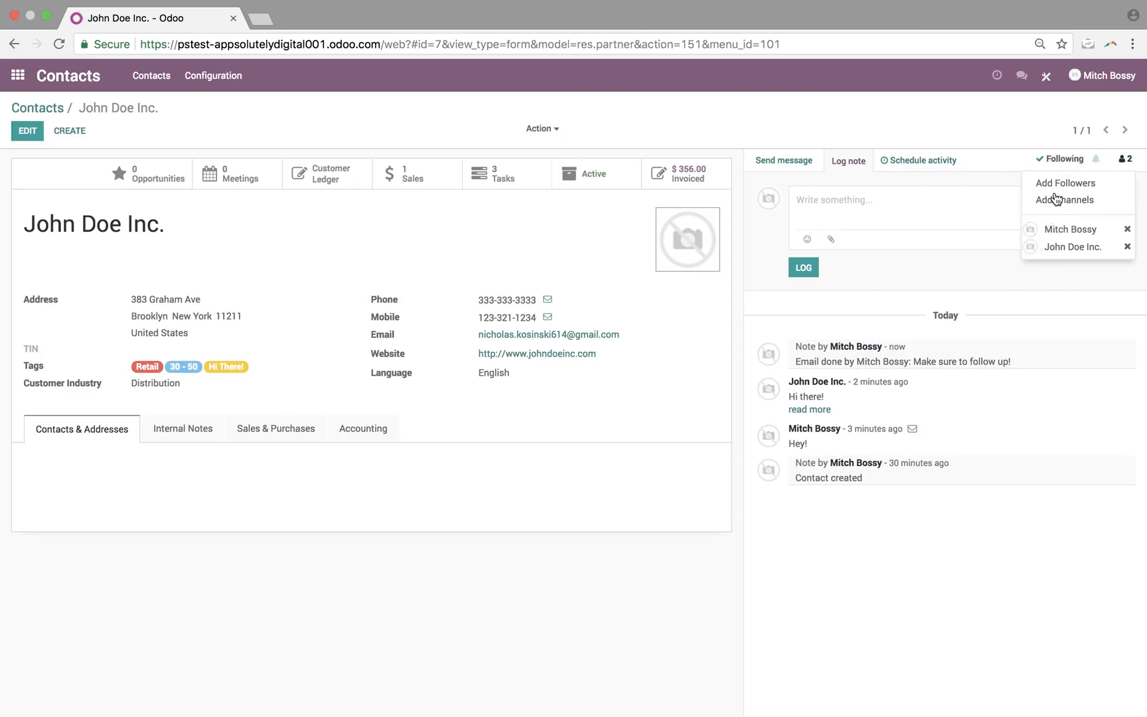
left_click(1123, 160)
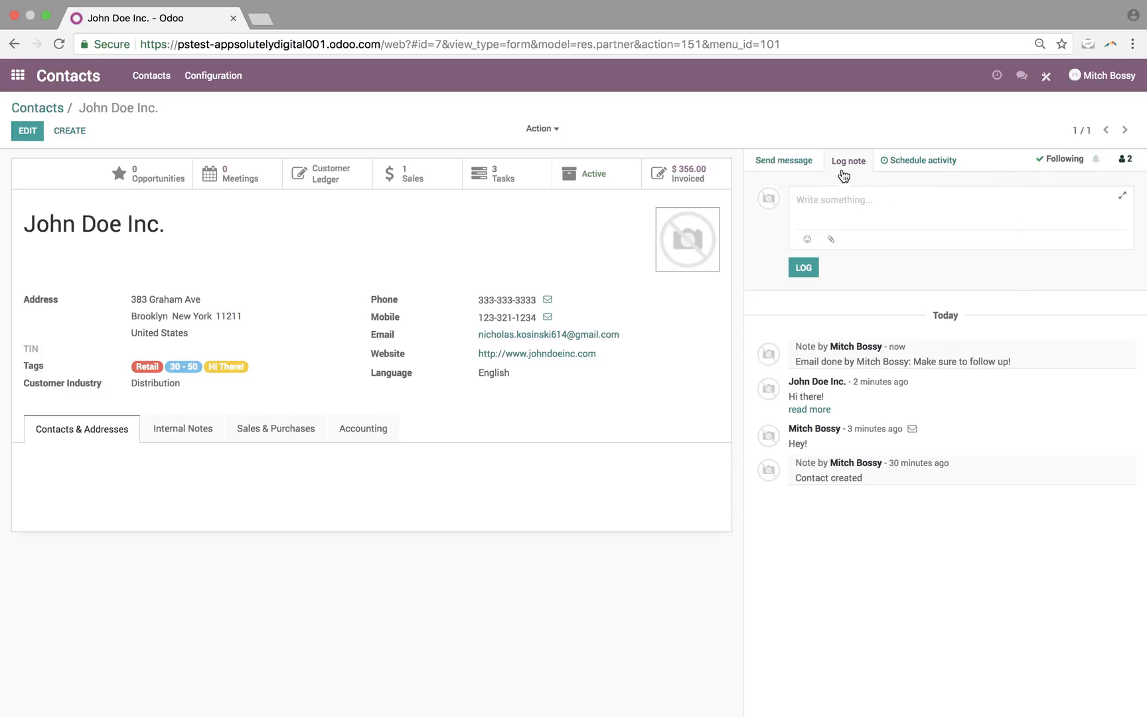
left_click(792, 161)
left_click_drag(805, 188, 906, 190)
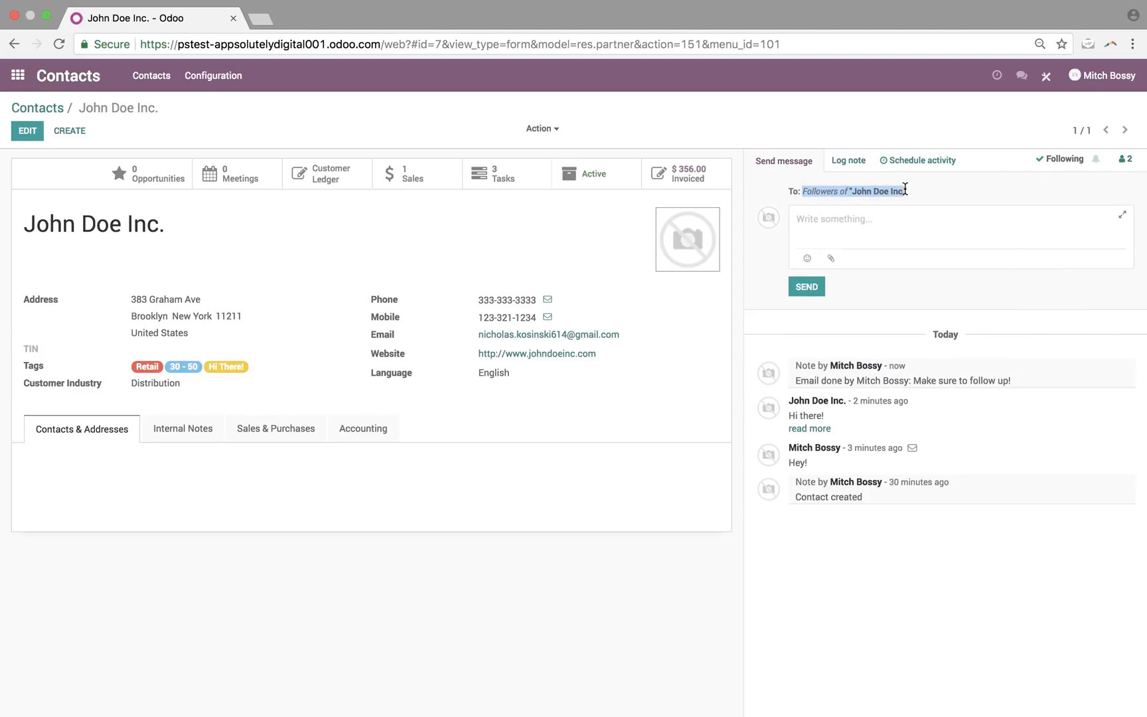
left_click(920, 190)
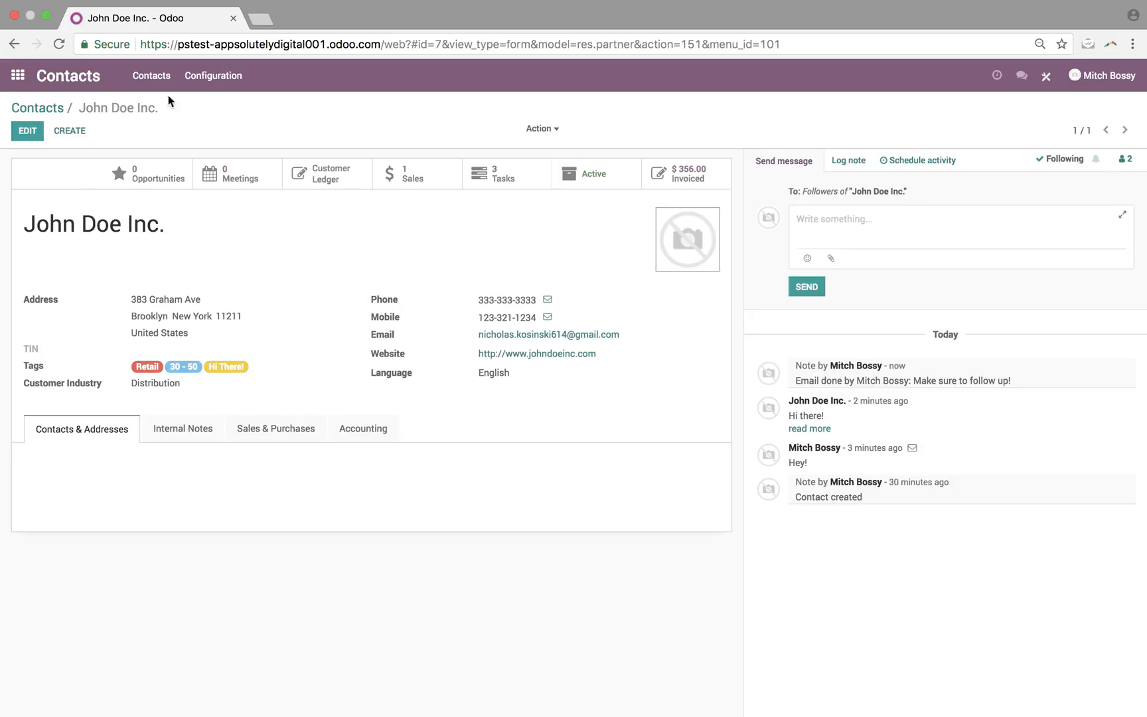
Step: Compare the contact form's communication thread layout at 100% and 90% page zoom, ending at 100%
key("super+0")
scroll(863, 469, "down", 5)
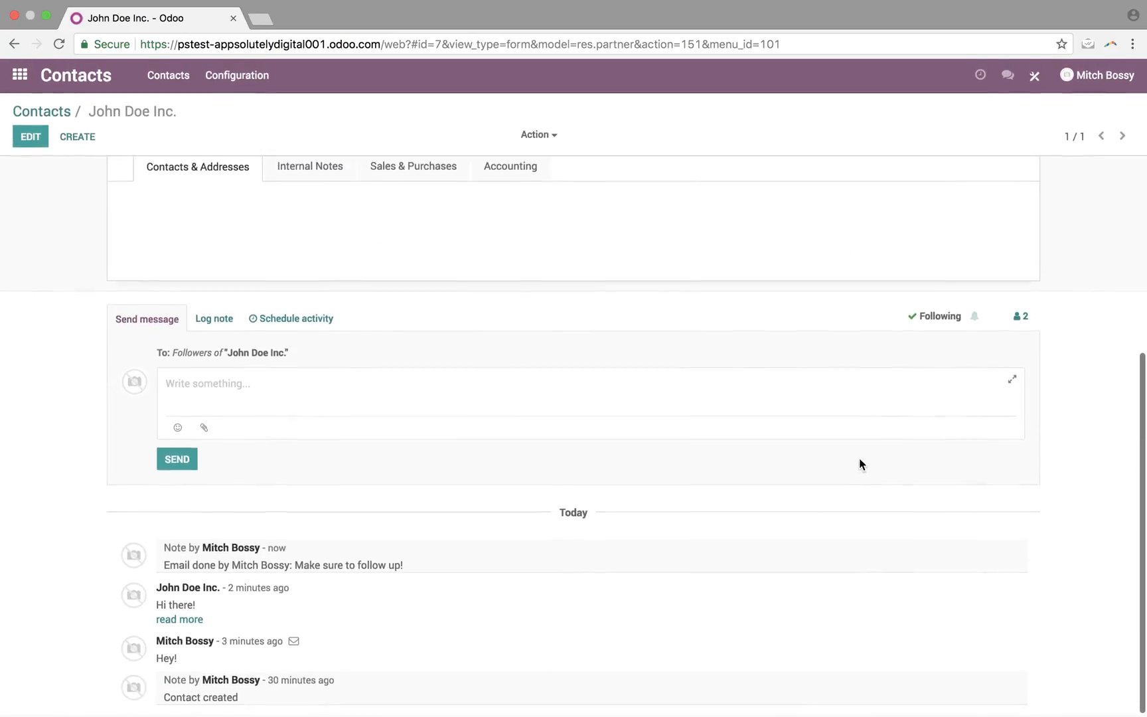
key("super+minus")
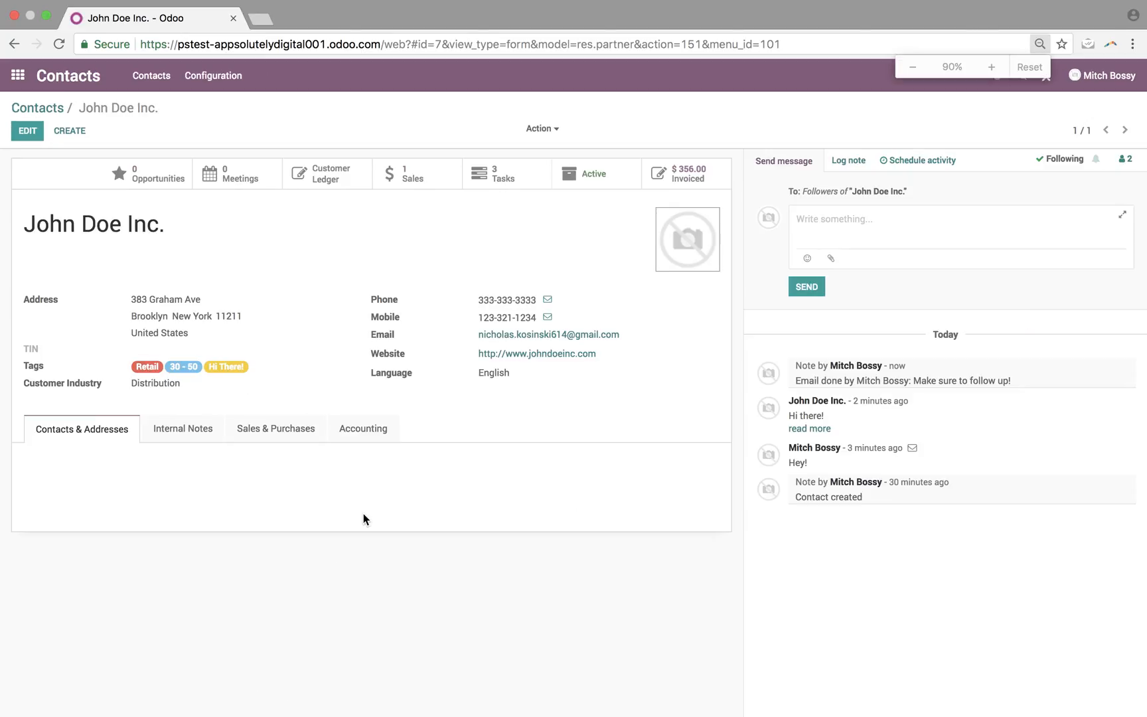
key("super+equal")
scroll(432, 544, "down", 5)
scroll(439, 362, "up", 5)
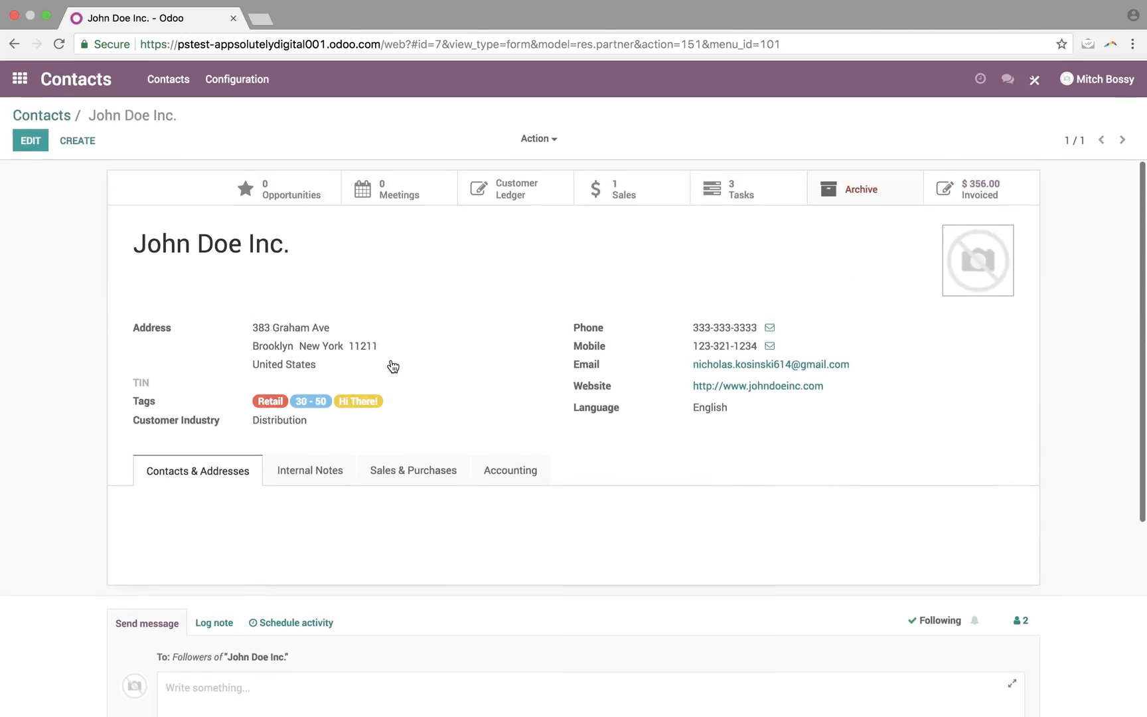
Step: Return to the contacts overview, go to the apps home screen, and open the CRM pipeline
left_click(43, 108)
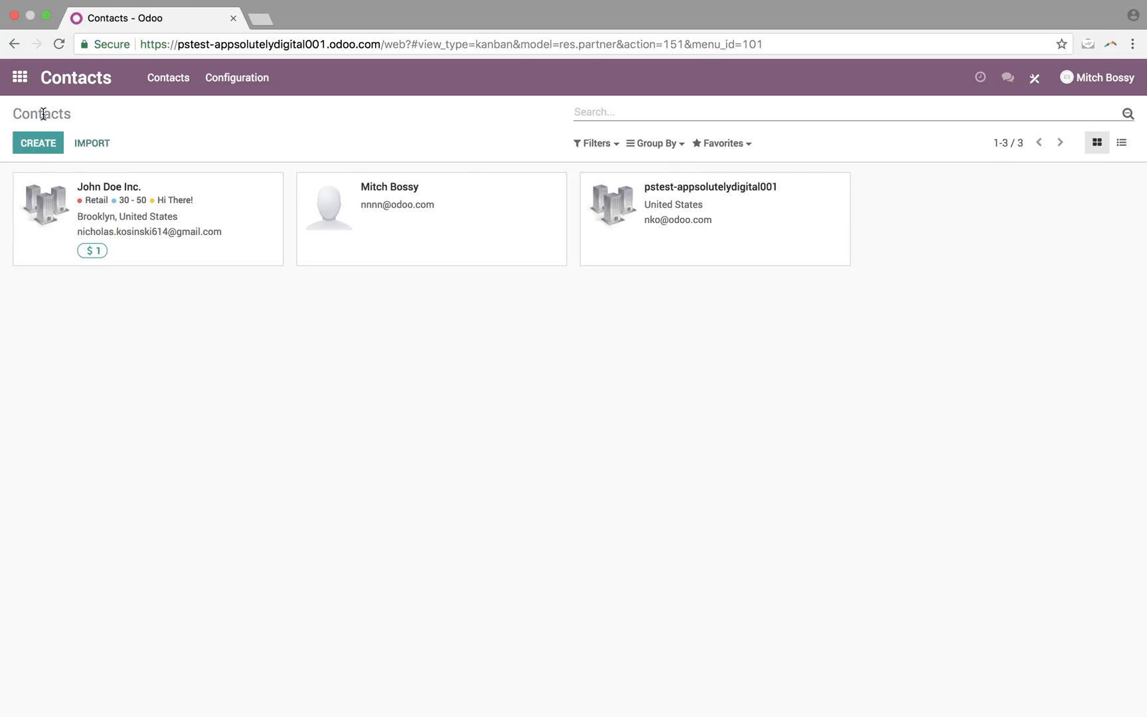
left_click(20, 78)
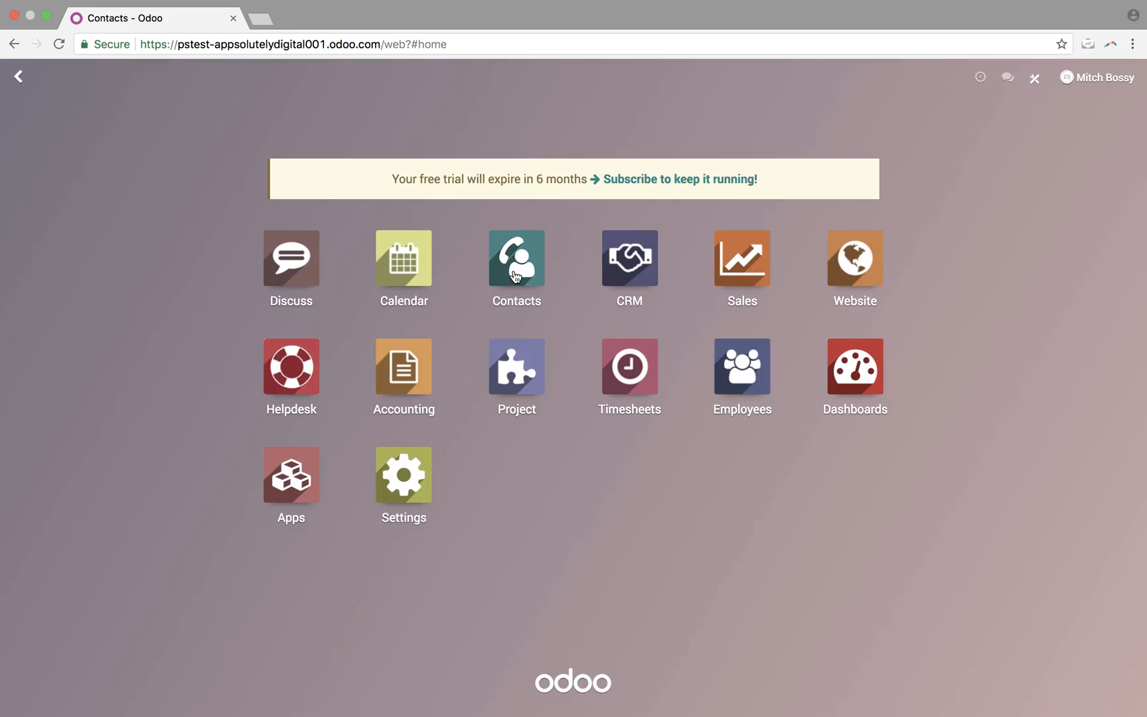
key("space")
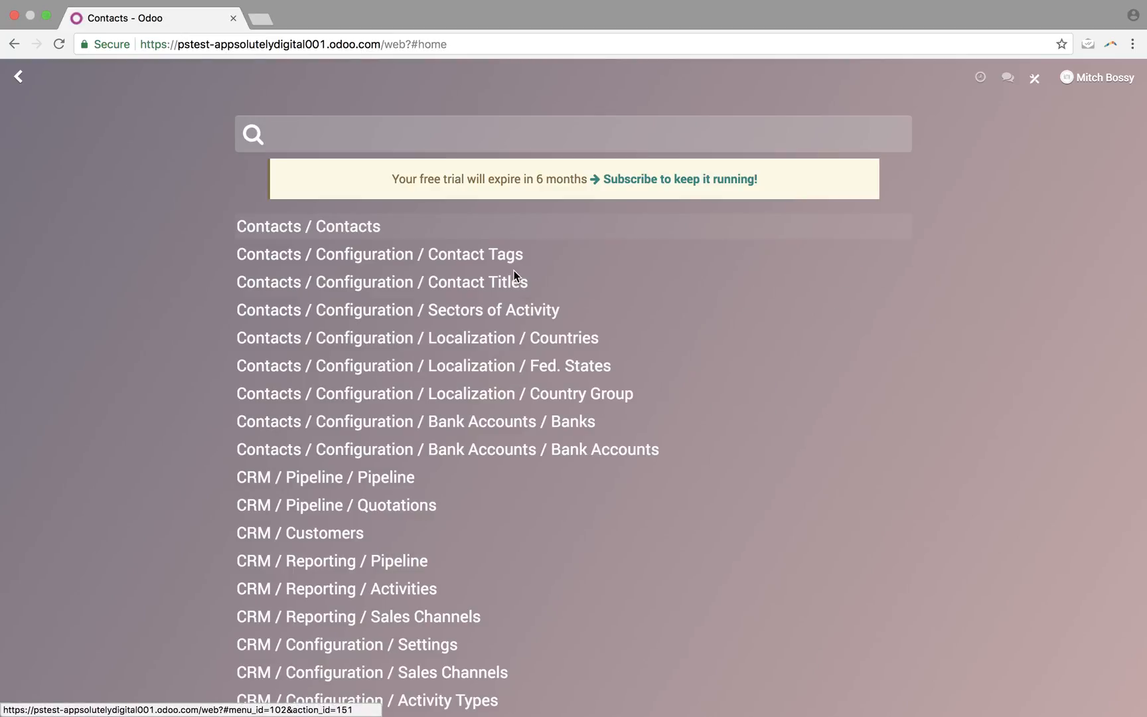
key("BackSpace")
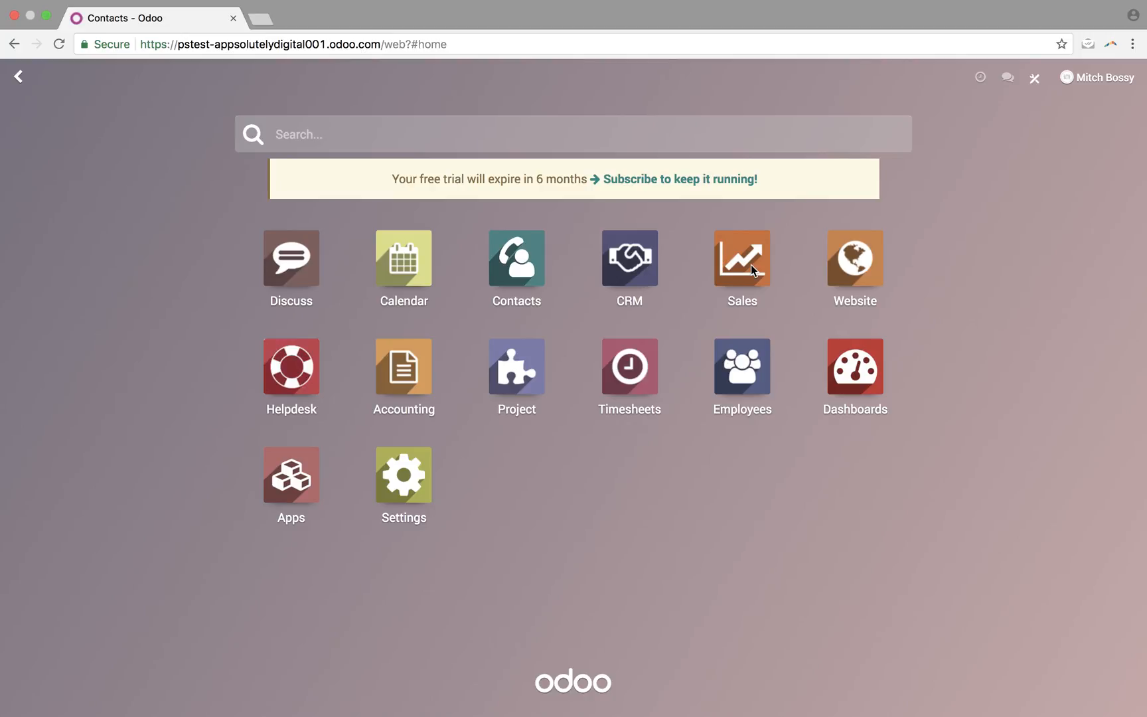
left_click(643, 259)
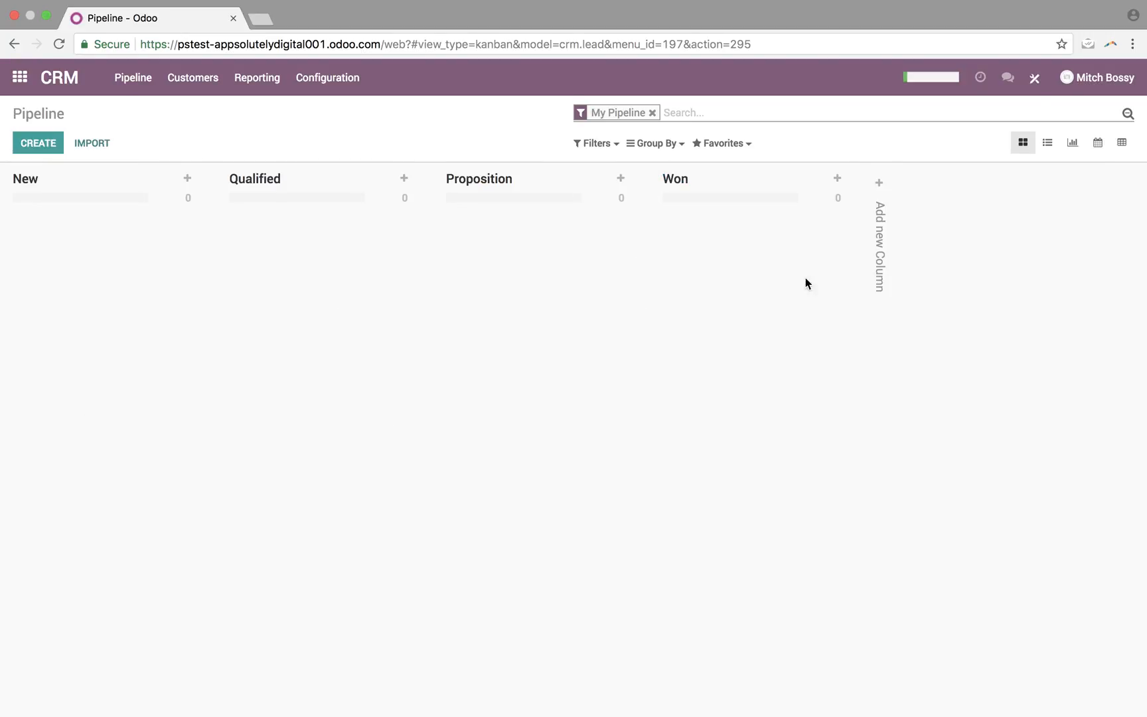
Step: Create an opportunity titled "John Doe Interest" for John Doe Inc. with expected revenue of 1,200, and move it to the Proposition stage
left_click(38, 144)
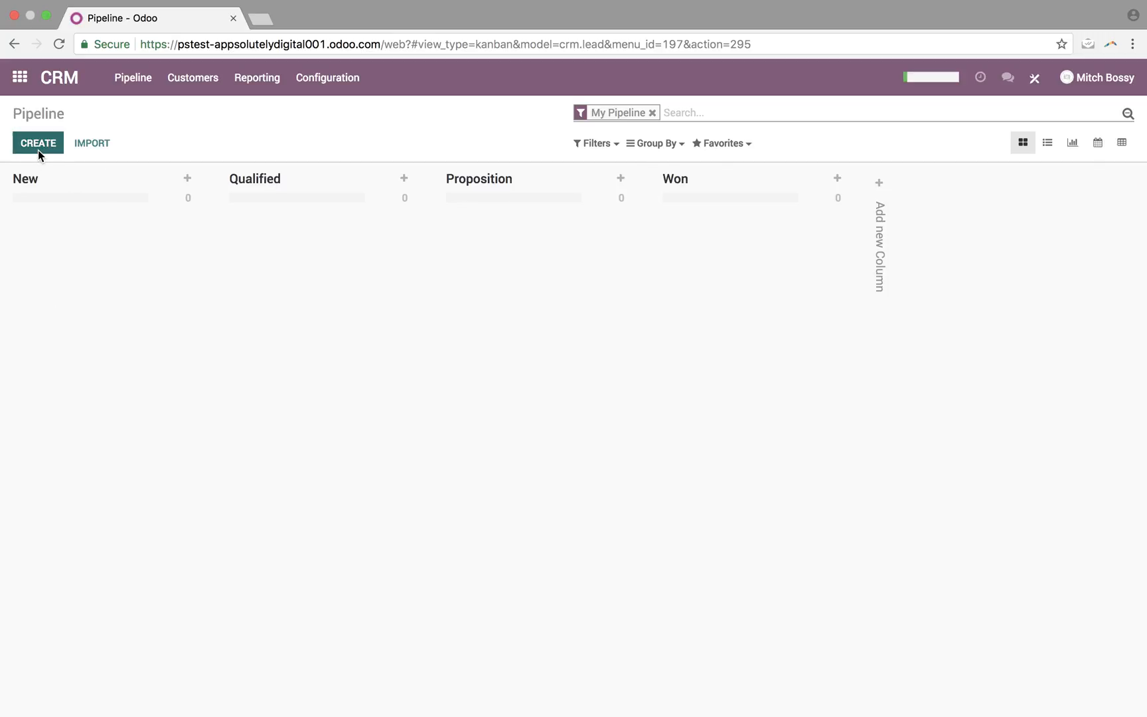
type("John Doe Interest")
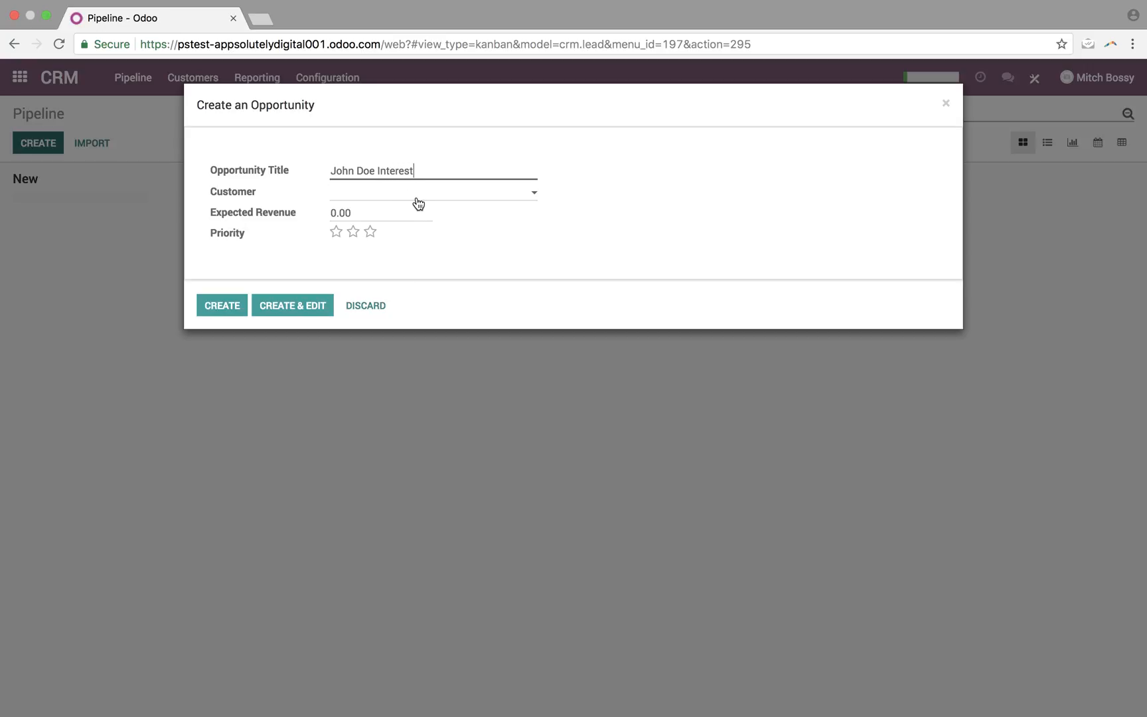
left_click(418, 199)
left_click(410, 214)
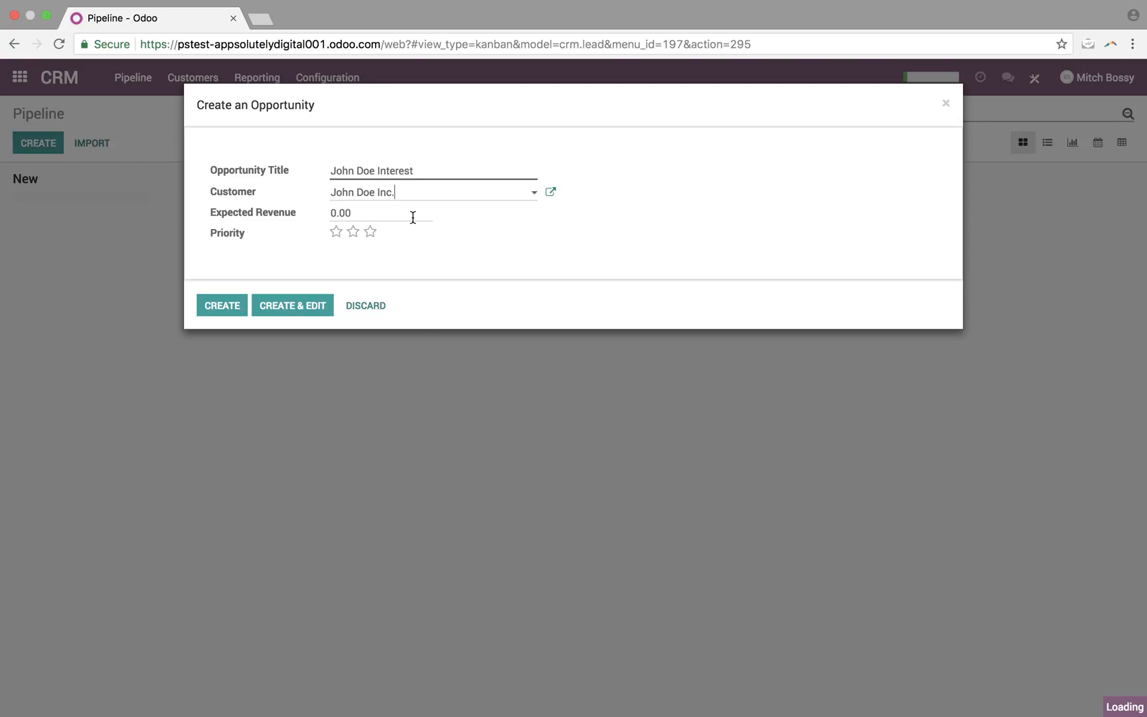
key("Tab")
type("1000")
left_click(225, 307)
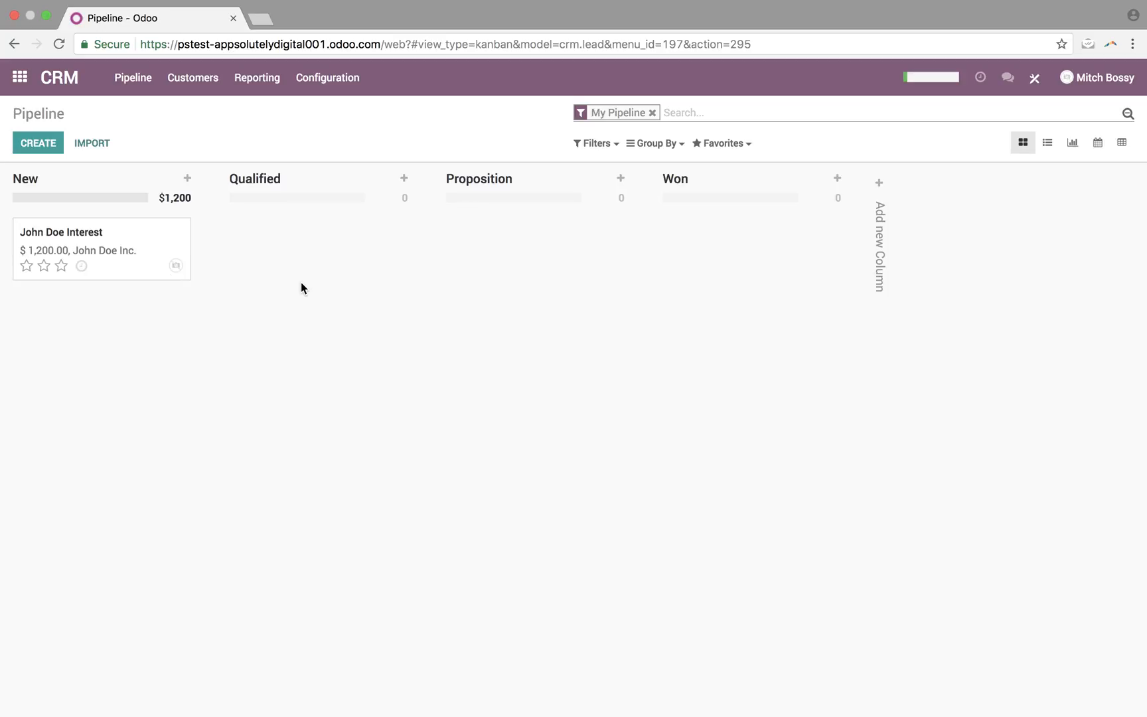
left_click_drag(114, 253, 471, 248)
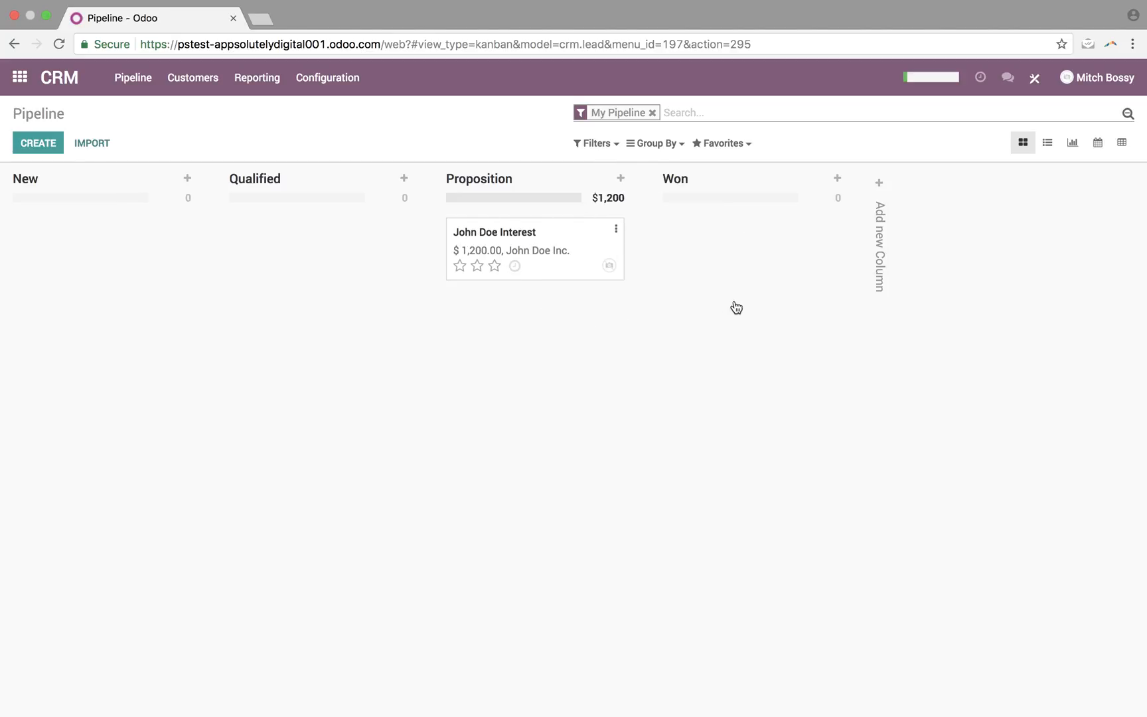
Step: Add a pipeline stage named "Spec Drawn Up" and place it between Qualified and Proposition
left_click(874, 232)
type("Spec Drawn Up")
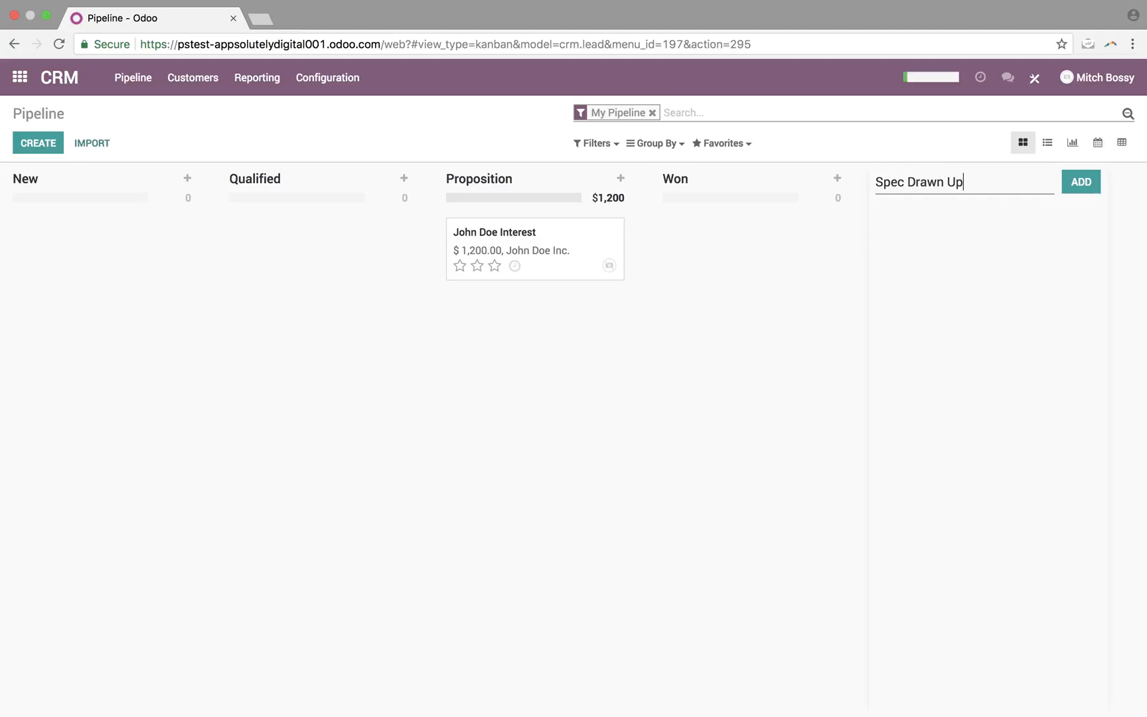
key("Return")
mouse_move(747, 187)
left_mouse_down()
mouse_move(417, 194)
mouse_move(476, 184)
mouse_move(468, 198)
left_mouse_up()
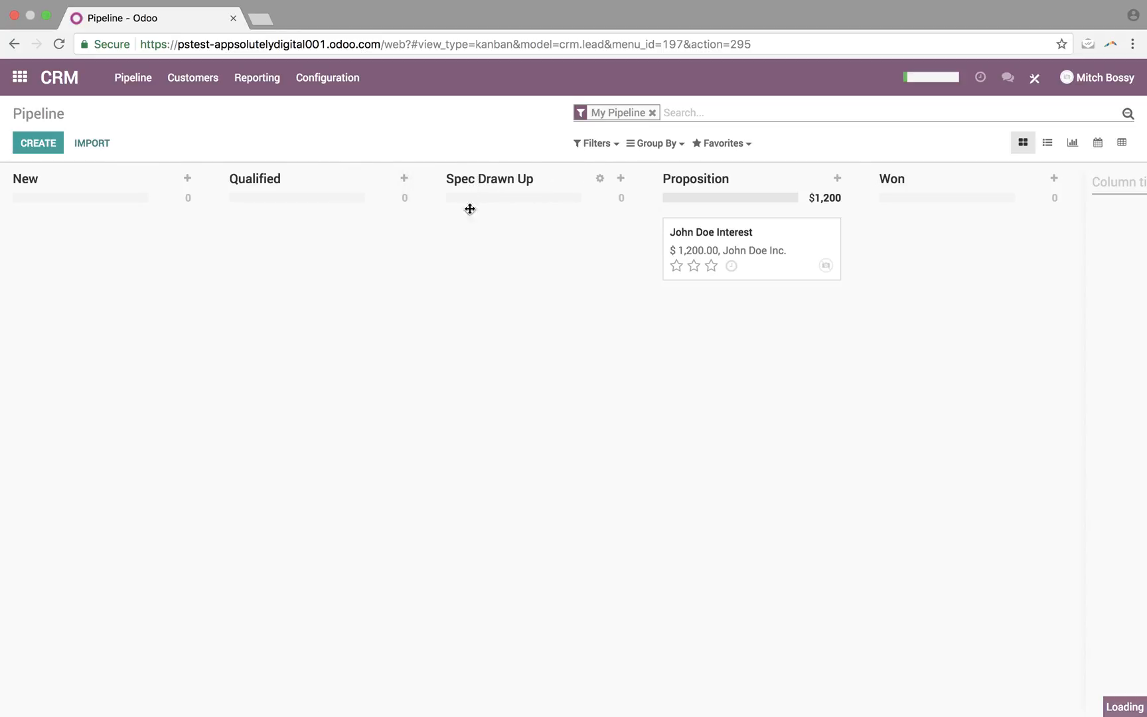
Step: View the edit form and Requirements field of the "Spec Drawn Up" stage, and discard it without changes
left_click(602, 179)
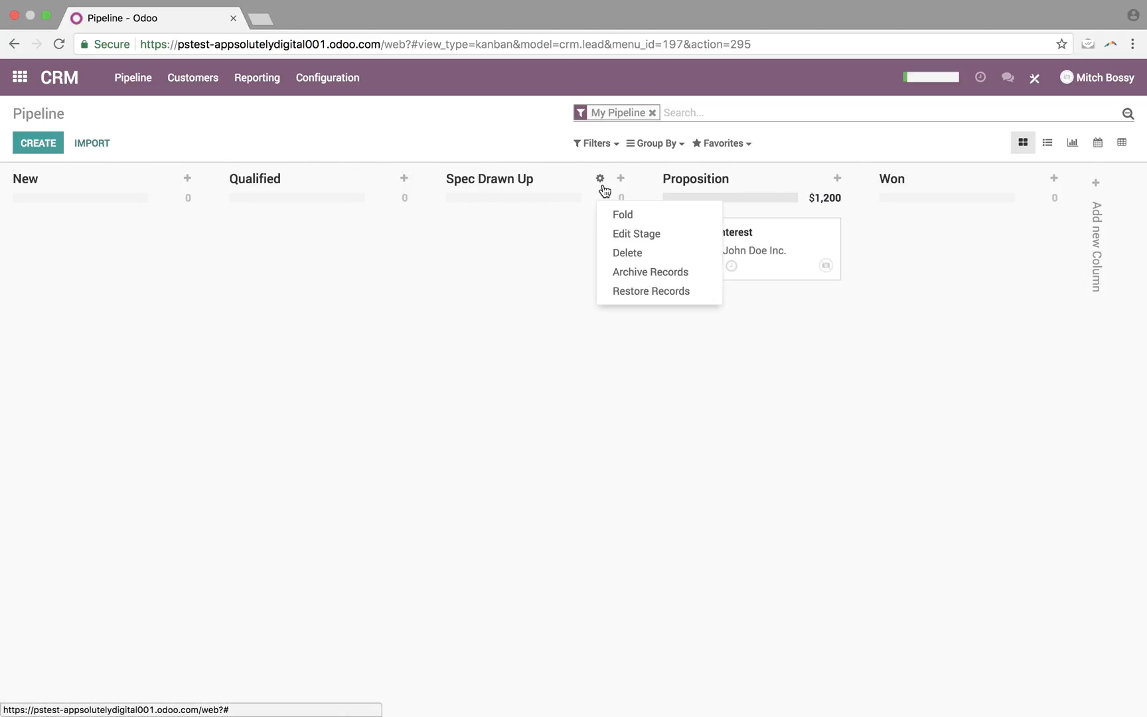
left_click(622, 239)
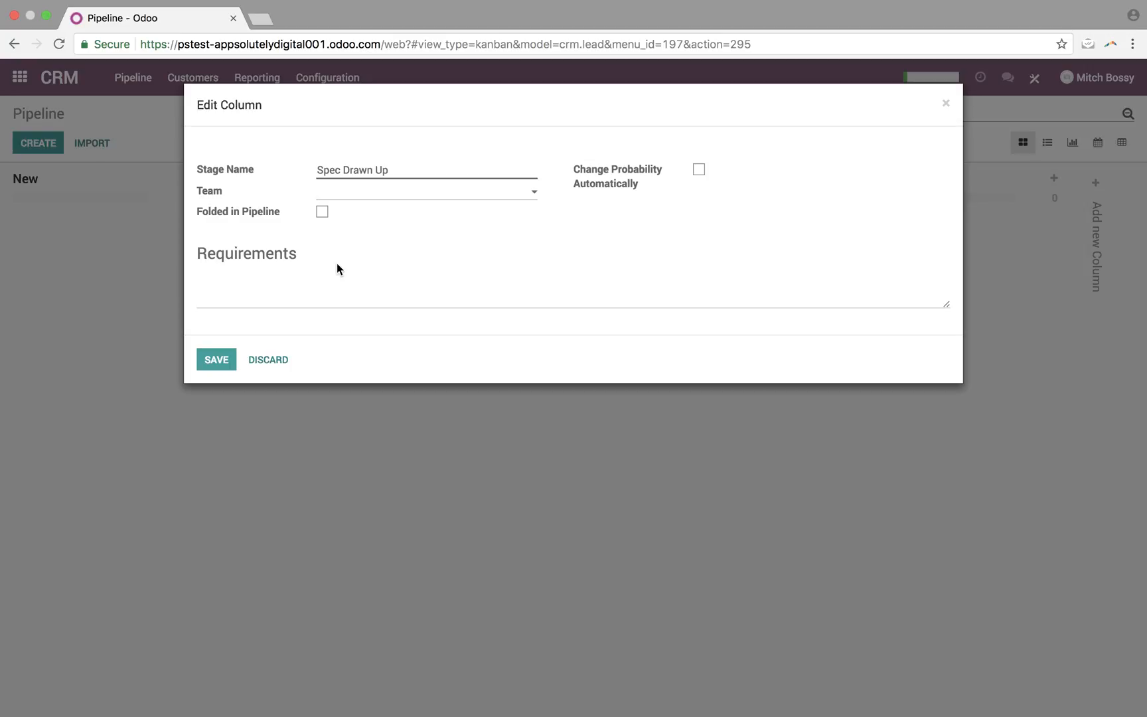
left_click(279, 279)
mouse_move(271, 259)
left_click(264, 362)
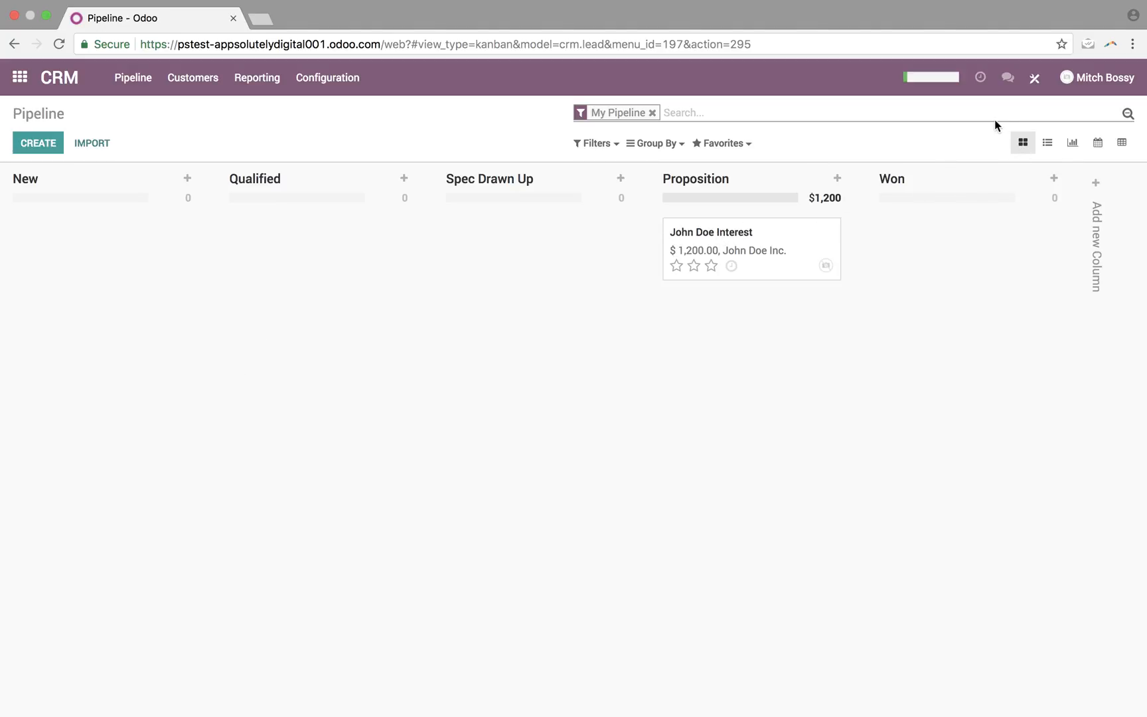
Step: Show the pipeline as a list grouped by salesperson and stage, and expand the salesperson's group
left_click(1048, 142)
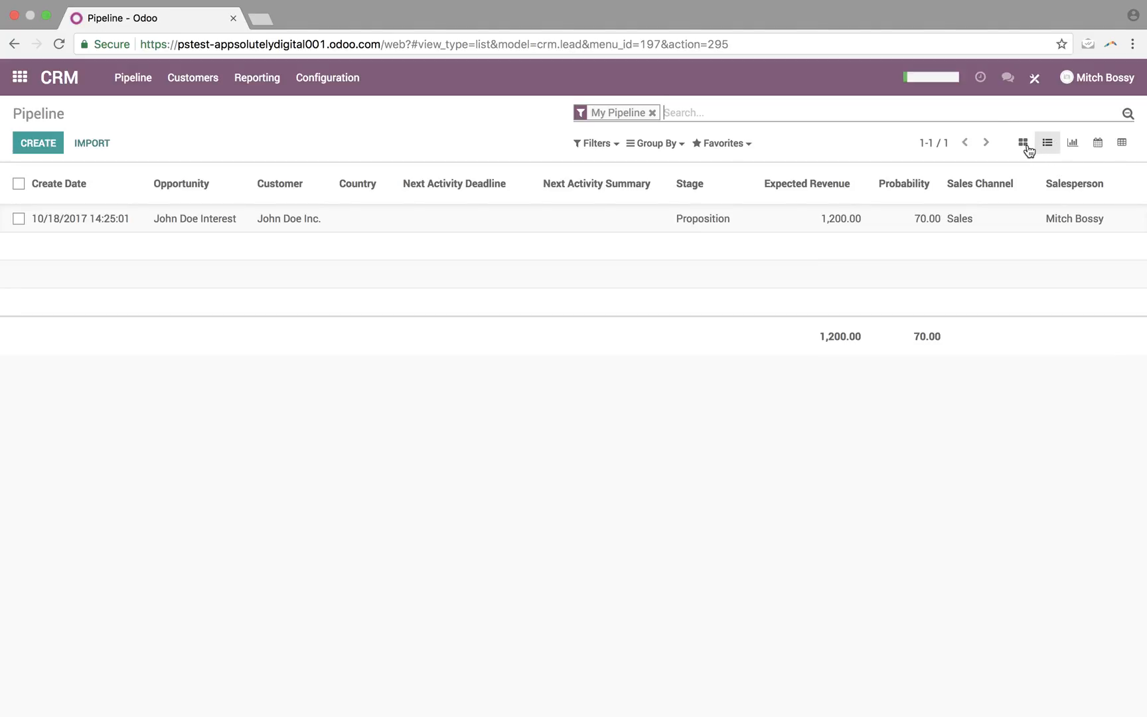
left_click(659, 144)
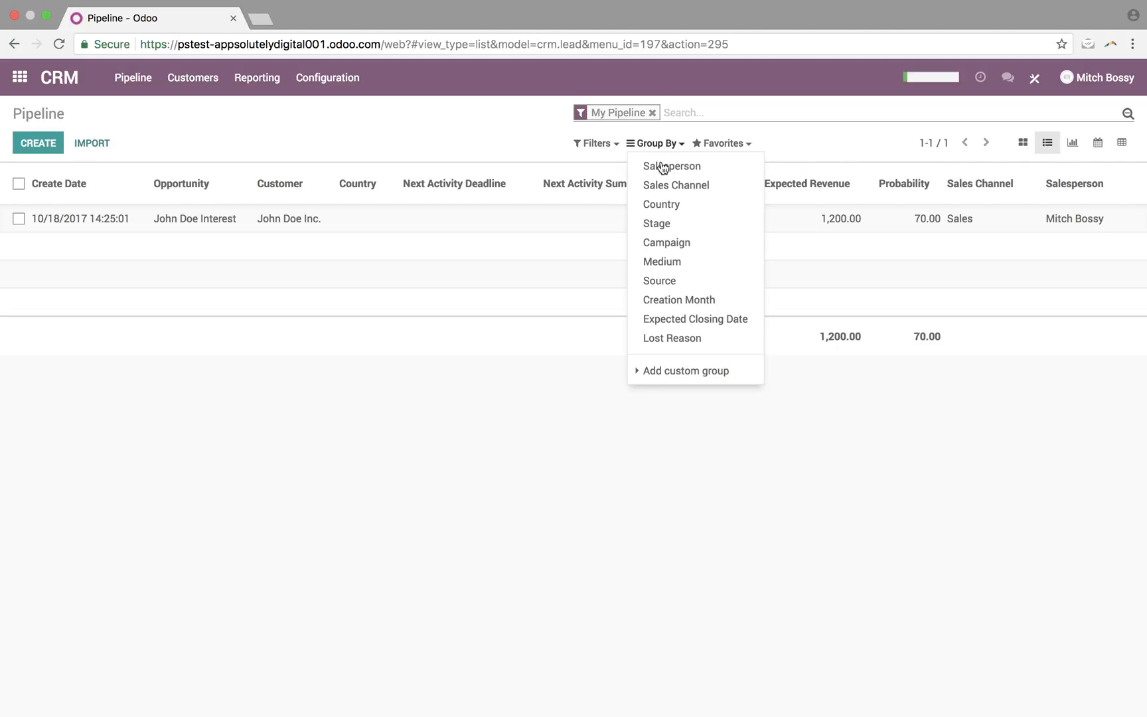
left_click(666, 170)
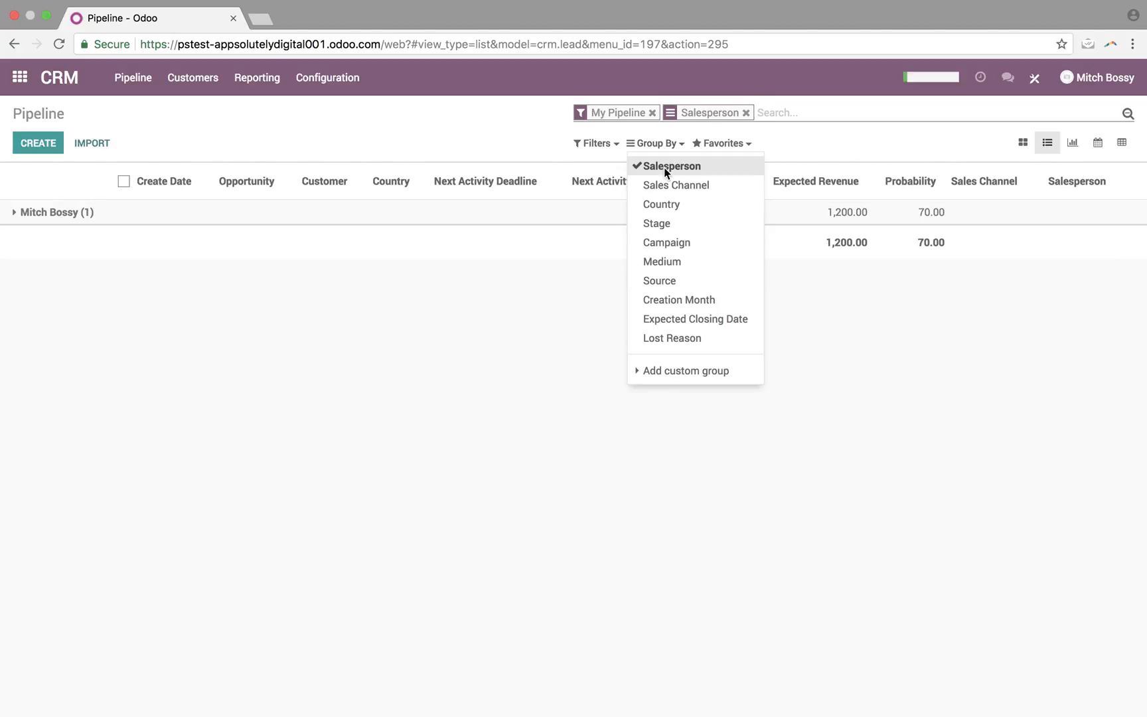
left_click(666, 168)
left_click(666, 167)
left_click(658, 224)
left_click(154, 323)
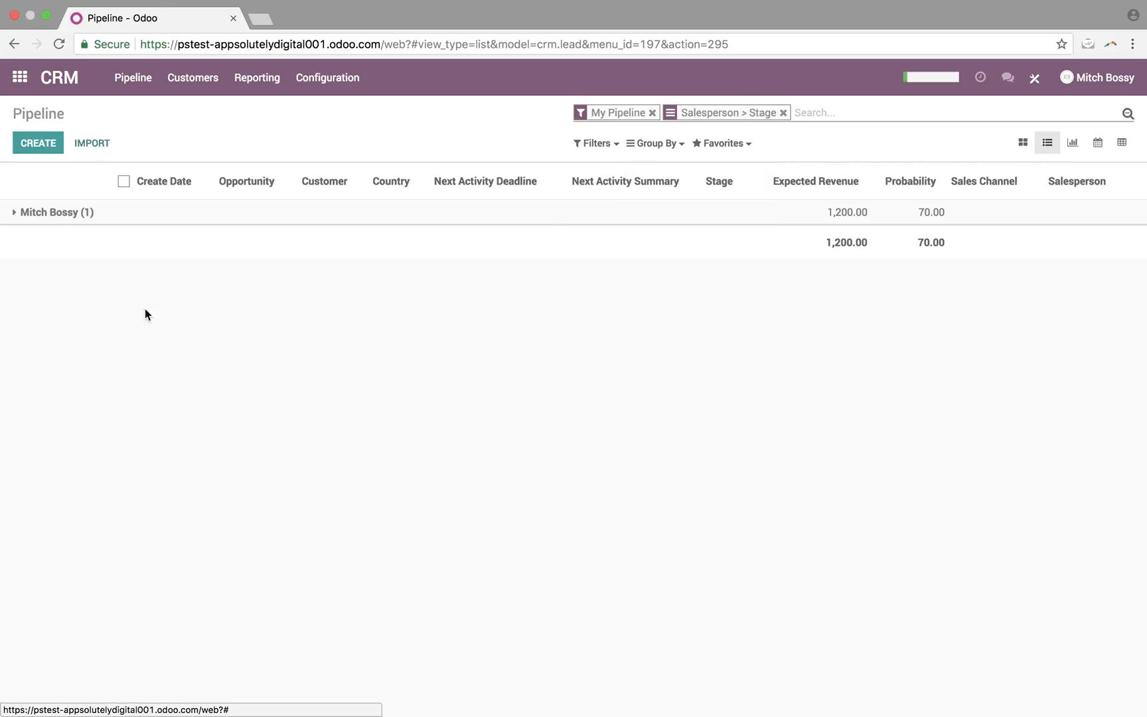
left_click(74, 213)
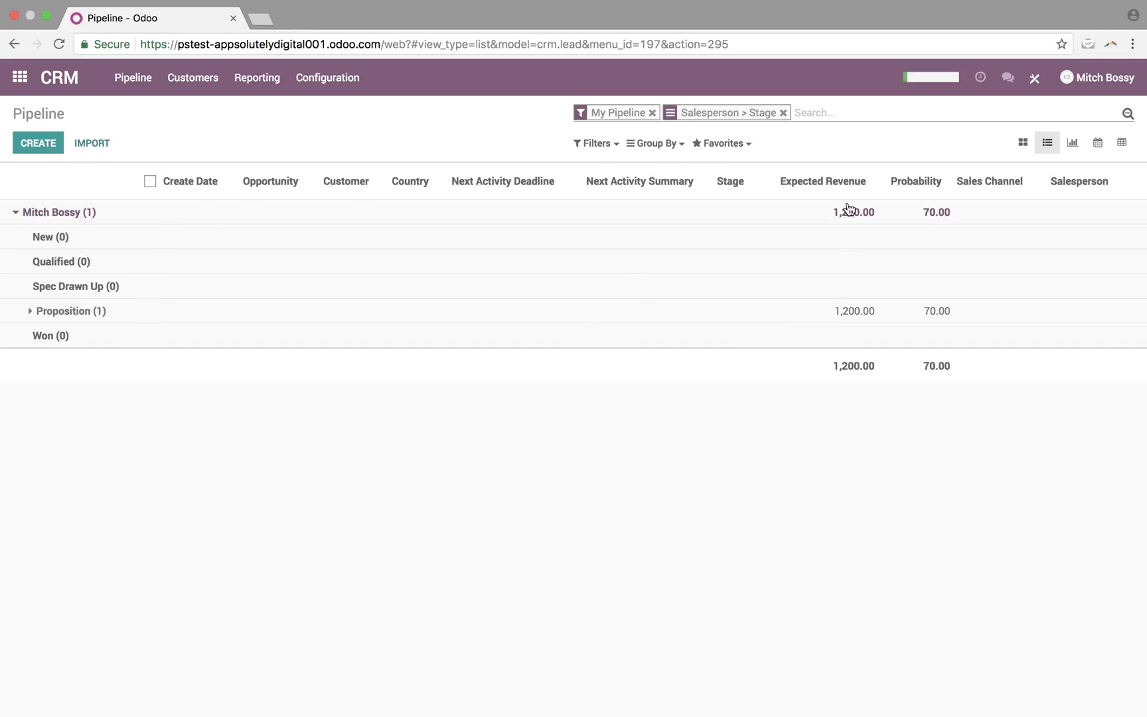
Step: Open the John Doe Interest opportunity from the Proposition group, set its expected closing date to 10/31/2017, and save
left_click(561, 312)
left_click(460, 349)
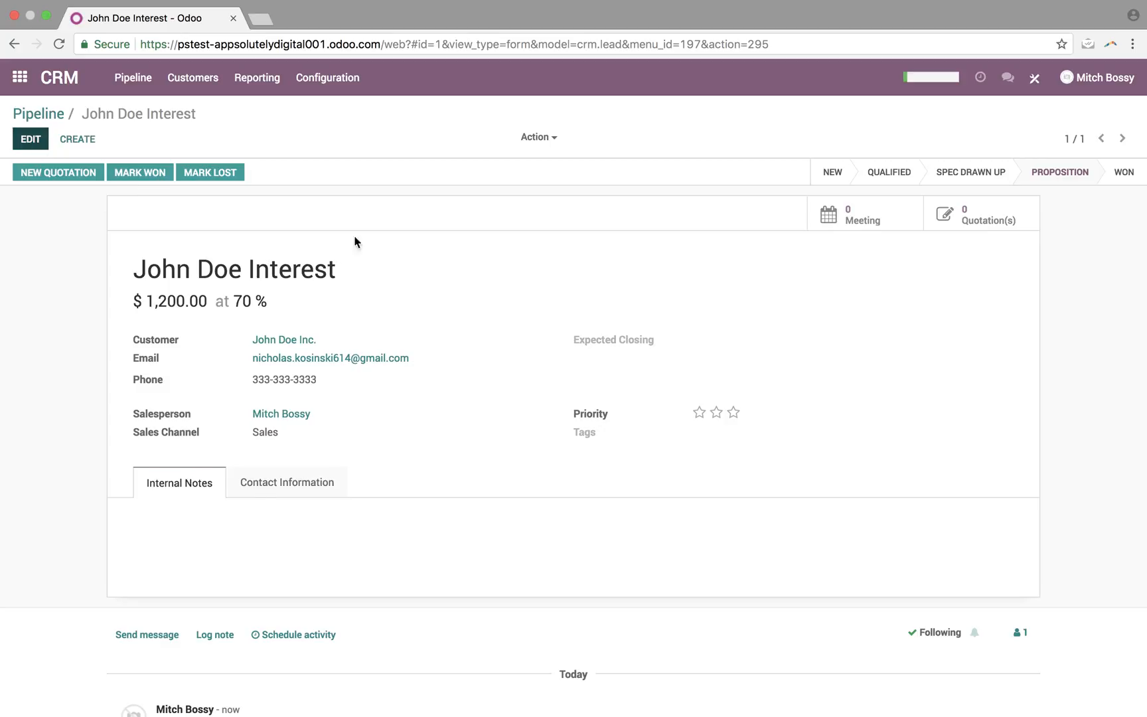
left_click(757, 383)
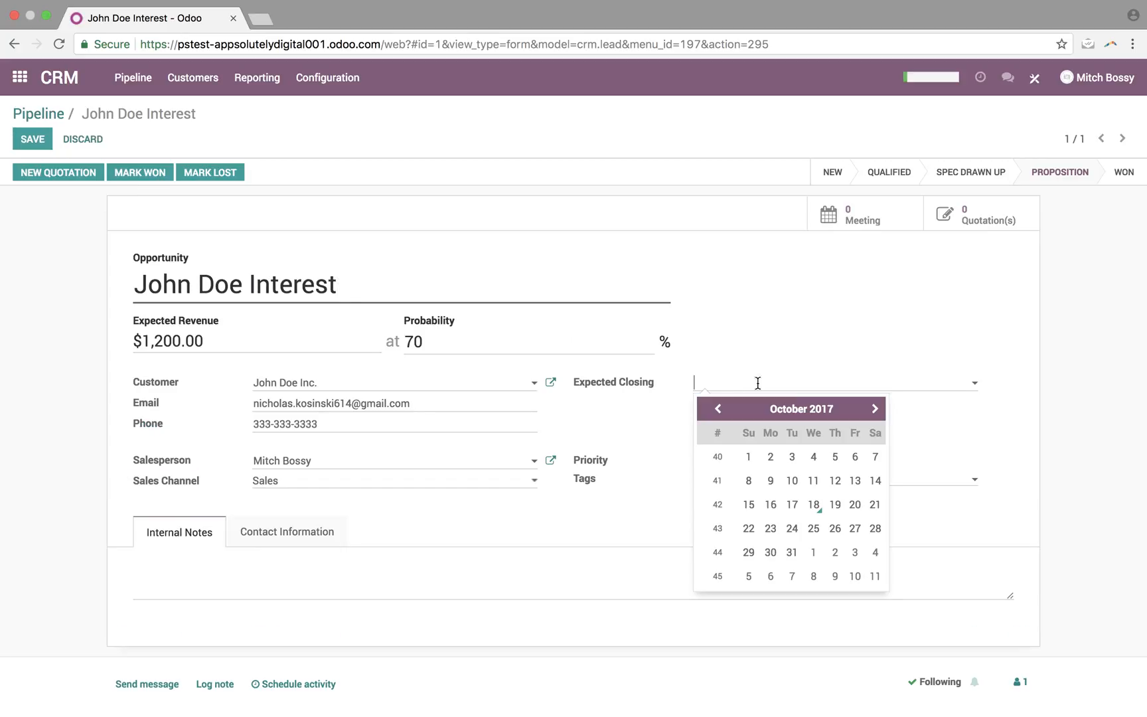
left_click(792, 551)
left_click(32, 141)
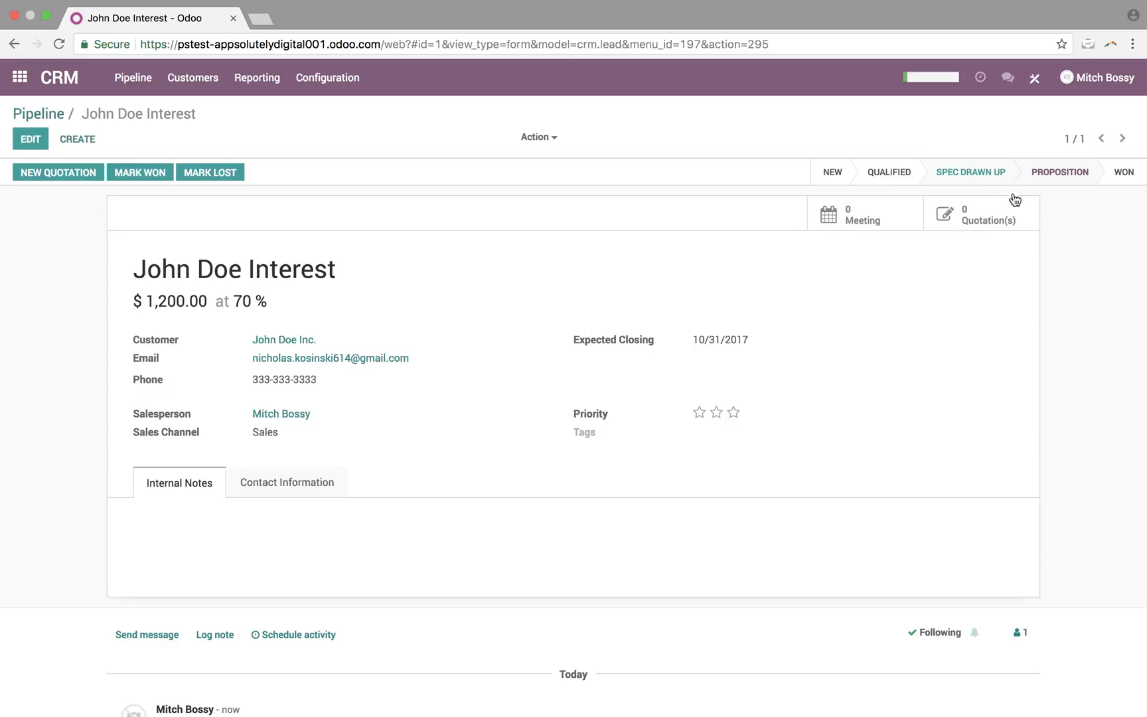
Step: Move the opportunity to Spec Drawn Up and back to Proposition, and review the stage changes logged in its history
left_click(1052, 173)
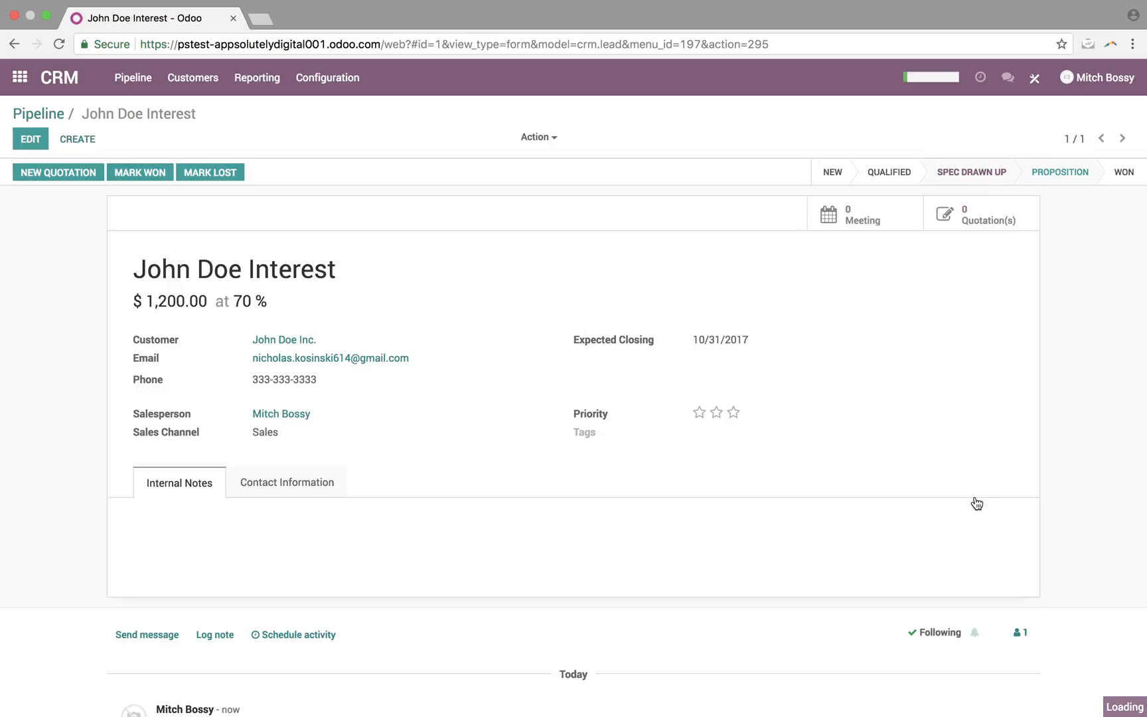
scroll(974, 496, "down", 5)
scroll(351, 358, "down", 1)
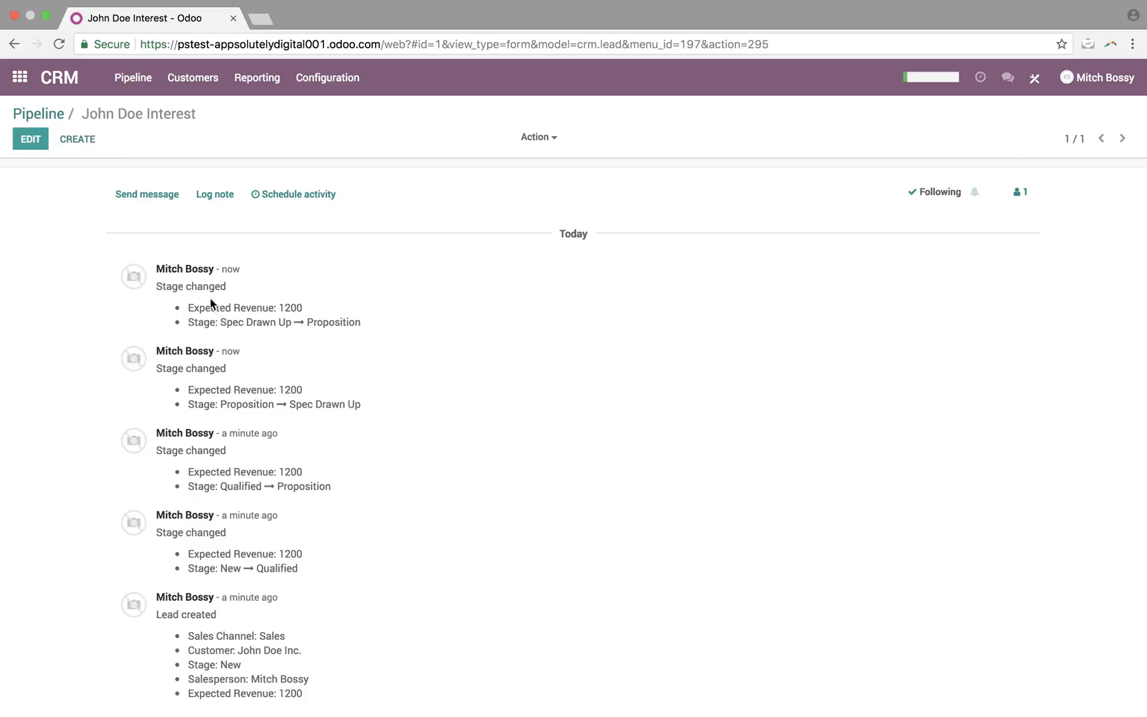
scroll(482, 263, "up", 6)
Step: View the opportunity's message composer with its recipients, without writing a message
scroll(481, 264, "down", 2)
left_click(147, 479)
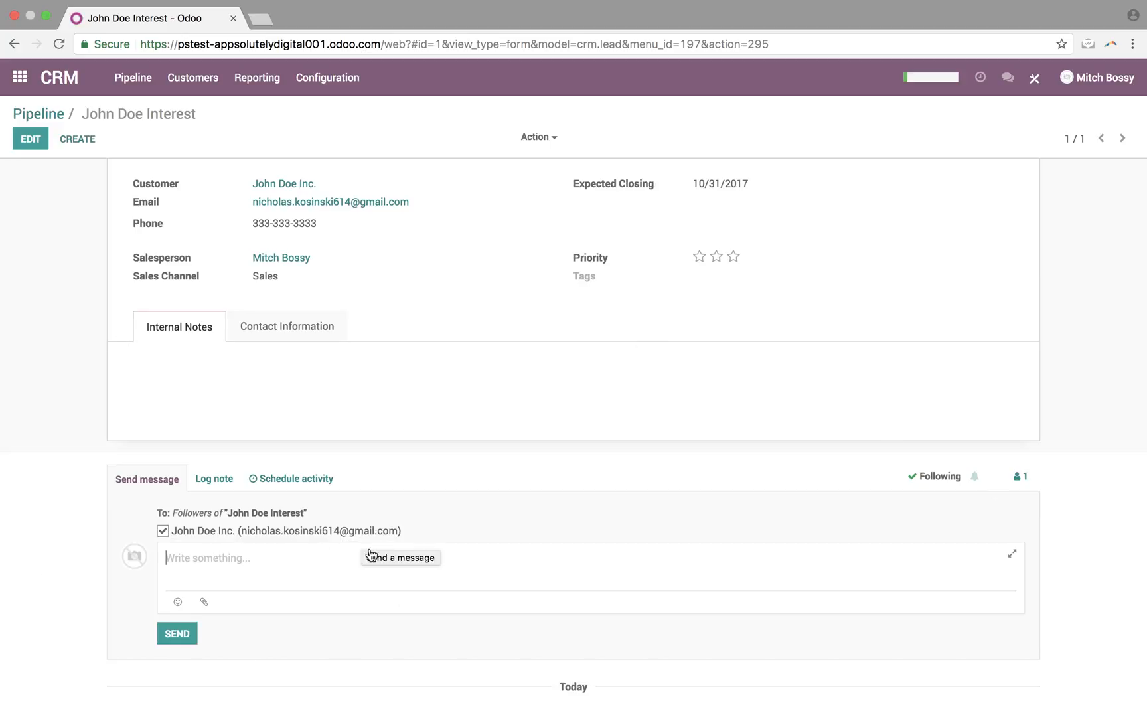
scroll(258, 199, "up", 3)
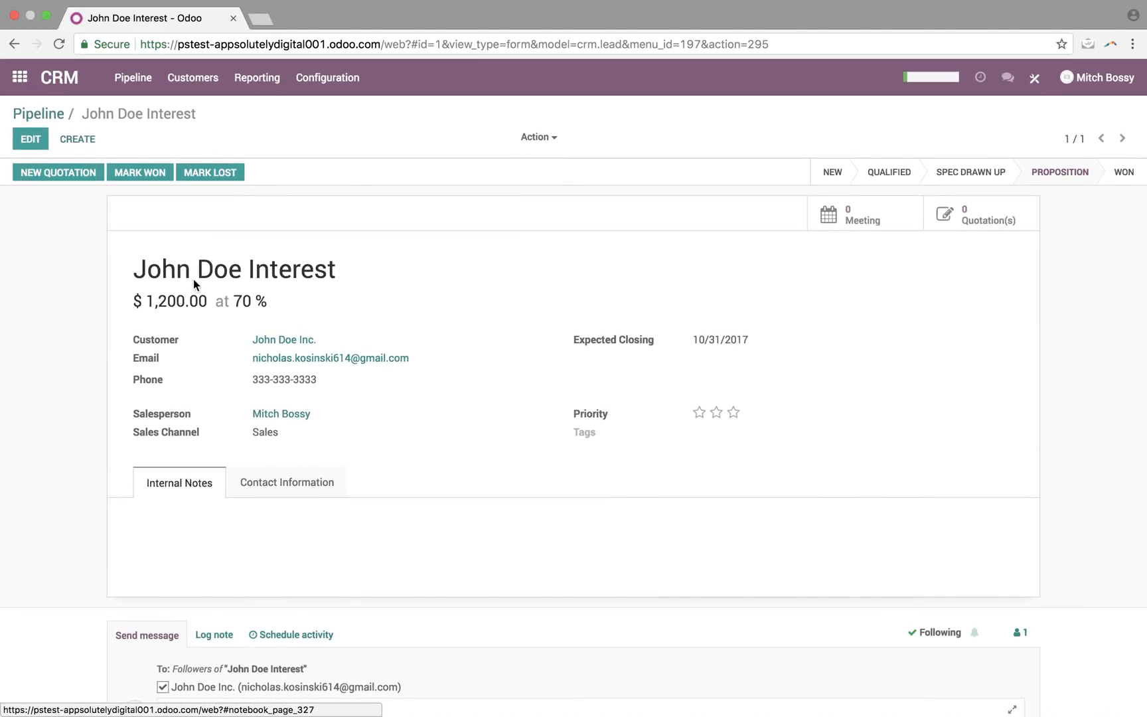
Step: Create a new quotation from the opportunity and set its expiration date to 10/31/2017
left_click(66, 172)
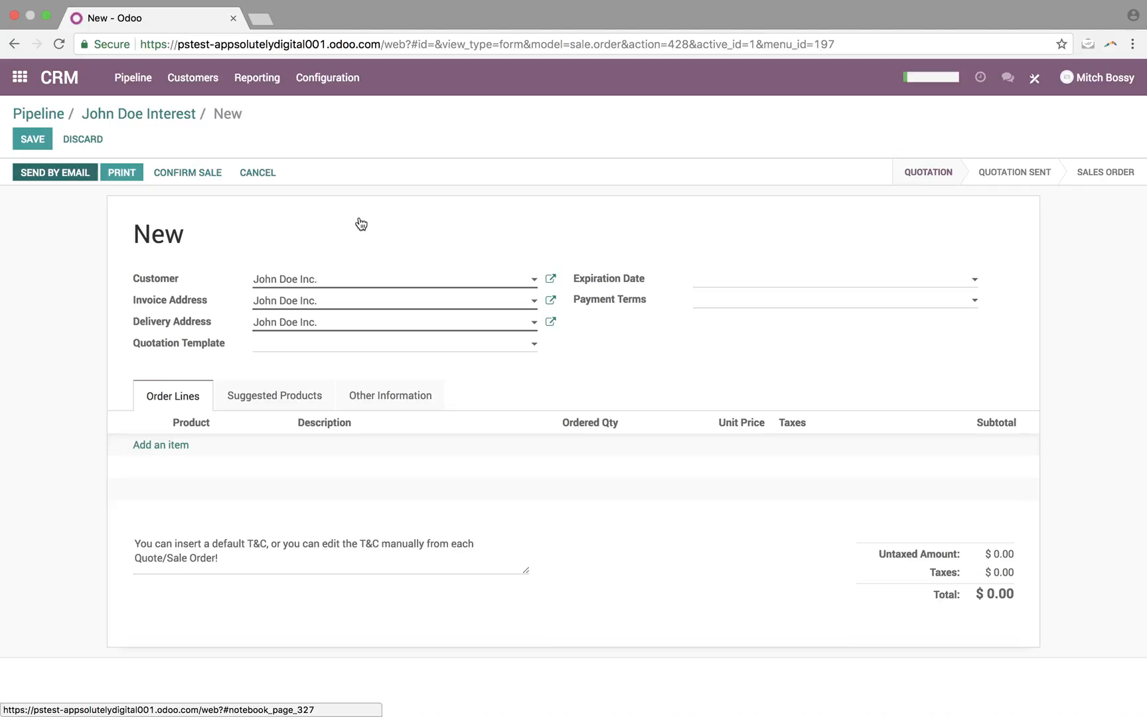
left_click(726, 281)
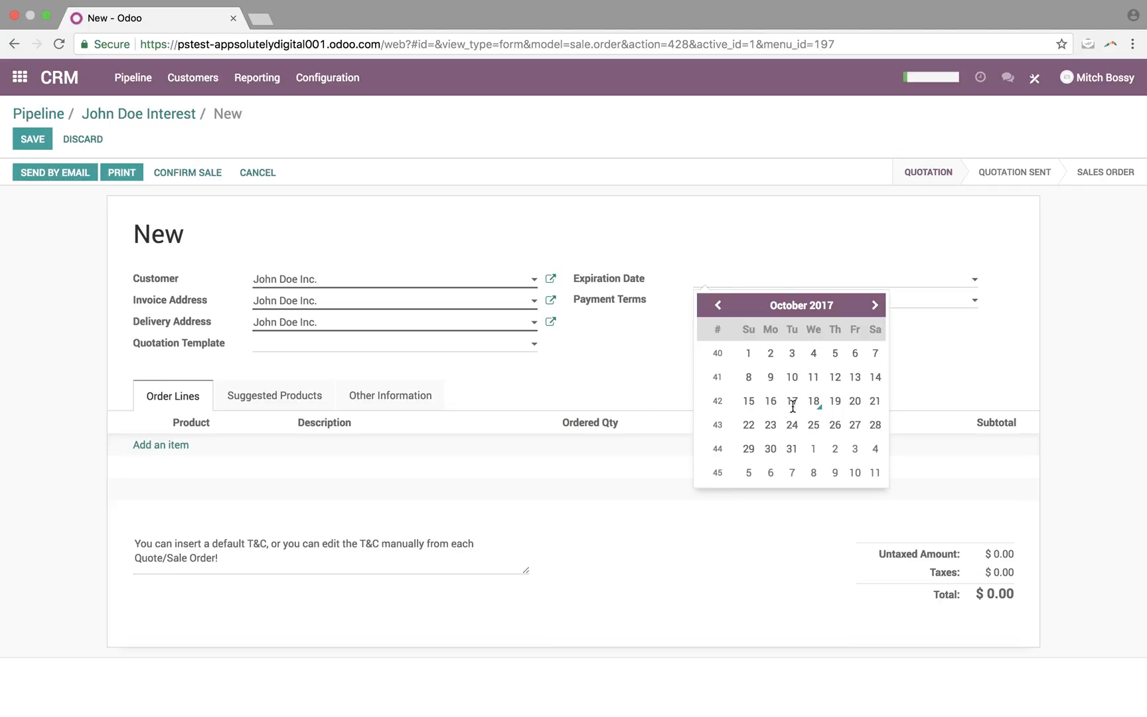
left_click(794, 449)
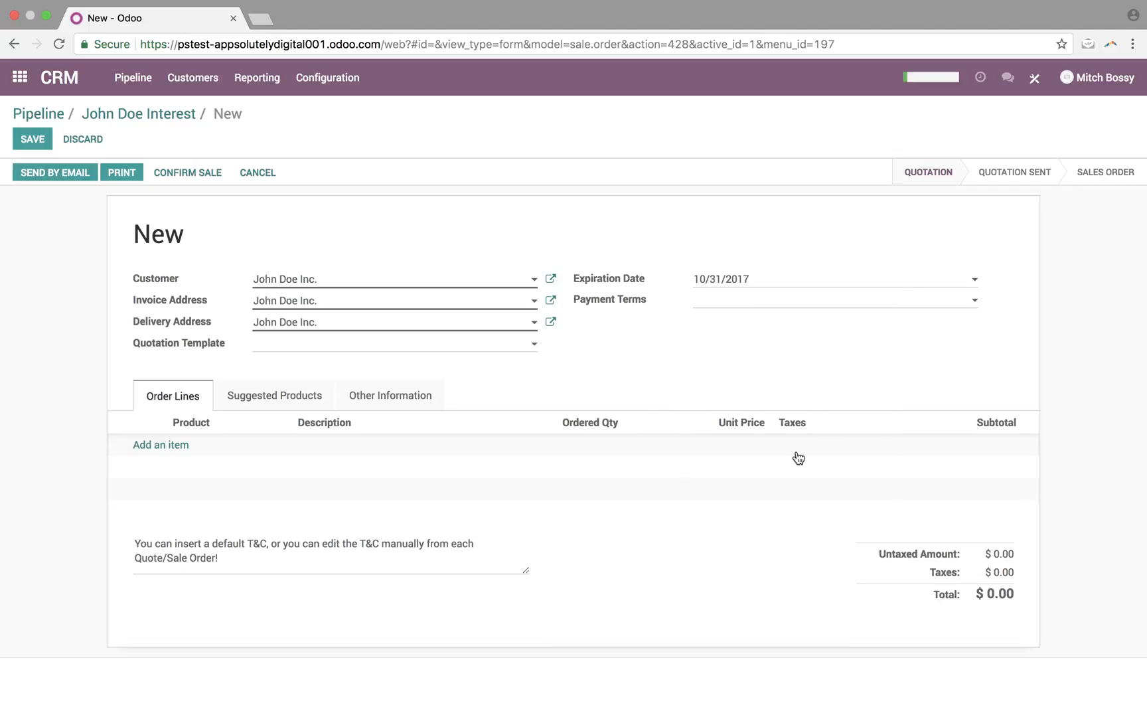
Step: Add an order line for the Consulting product with an ordered quantity of 10
left_click(192, 452)
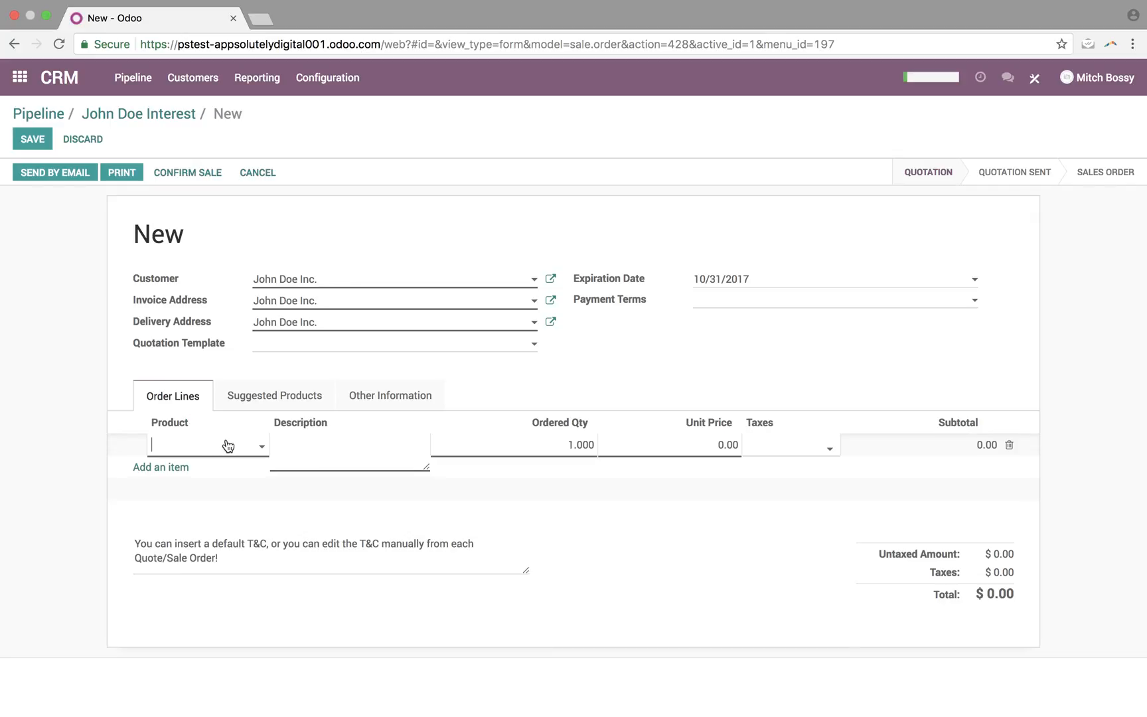
left_click(232, 446)
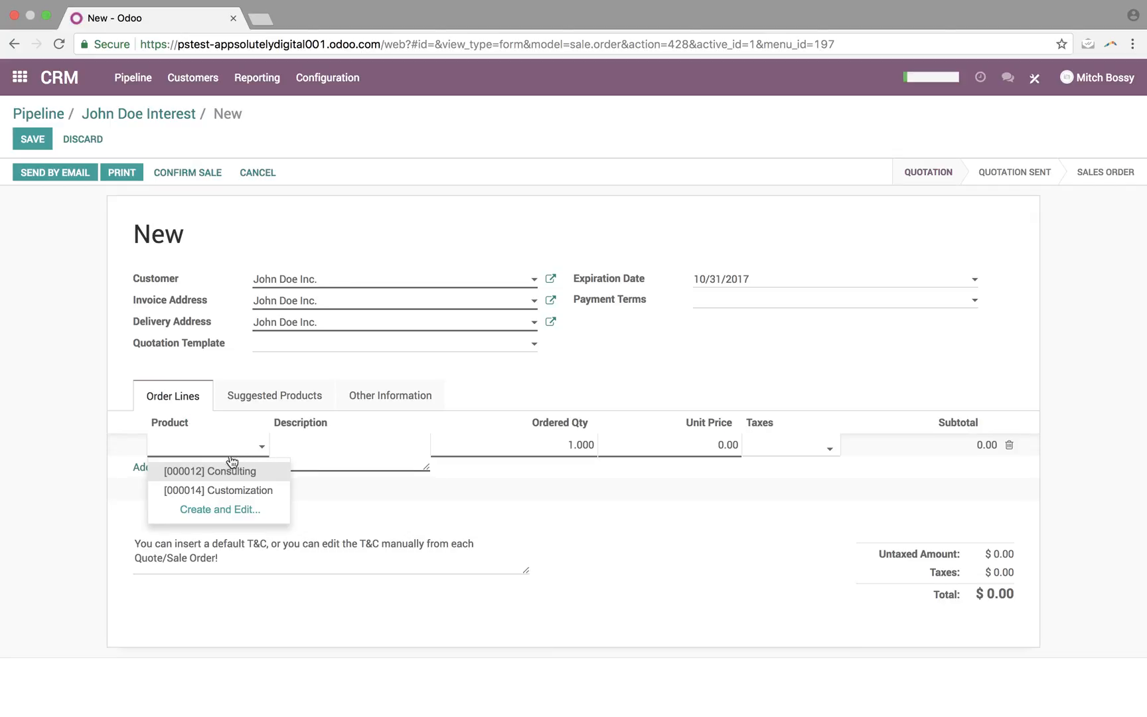
left_click(572, 447)
type("10")
left_click(1089, 454)
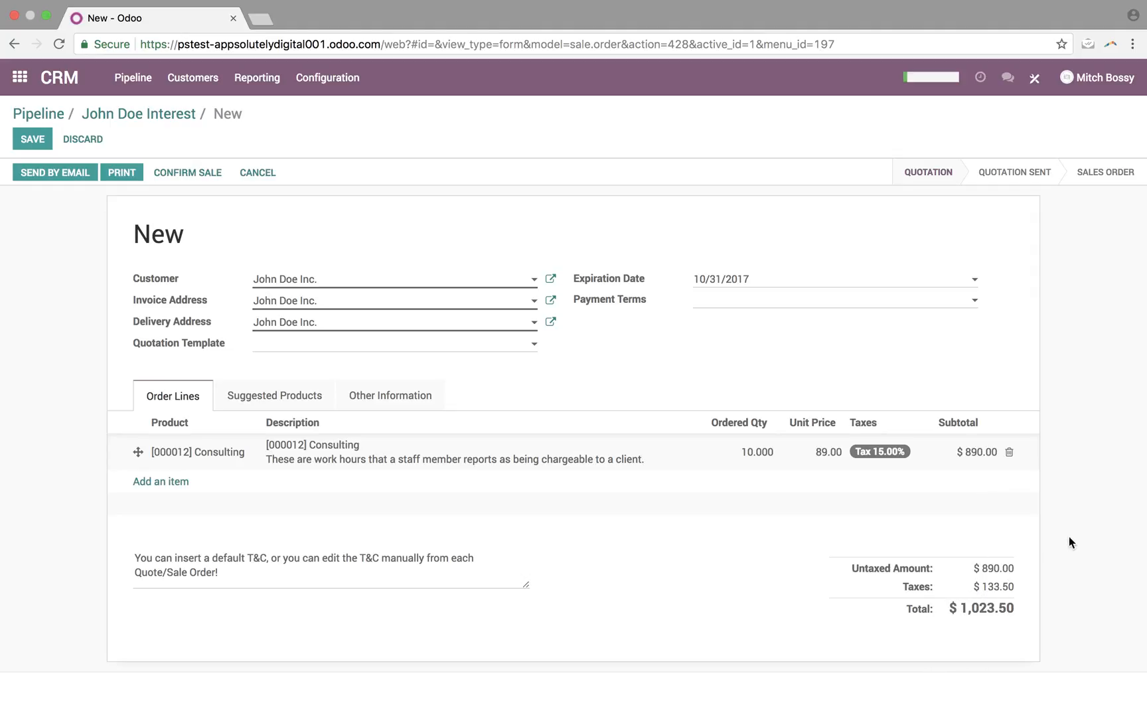
Step: Apply the Default Template to the quotation, add a Consulting order line with quantity 10, and save it
left_click(397, 347)
left_click(380, 367)
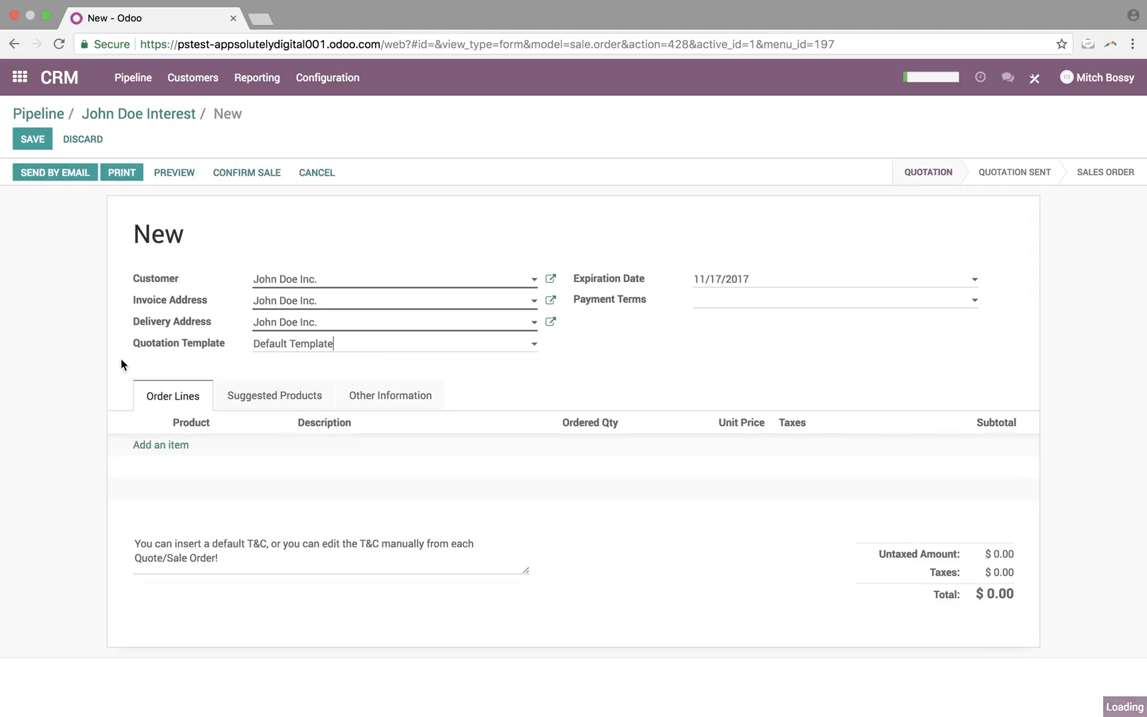
left_click(170, 450)
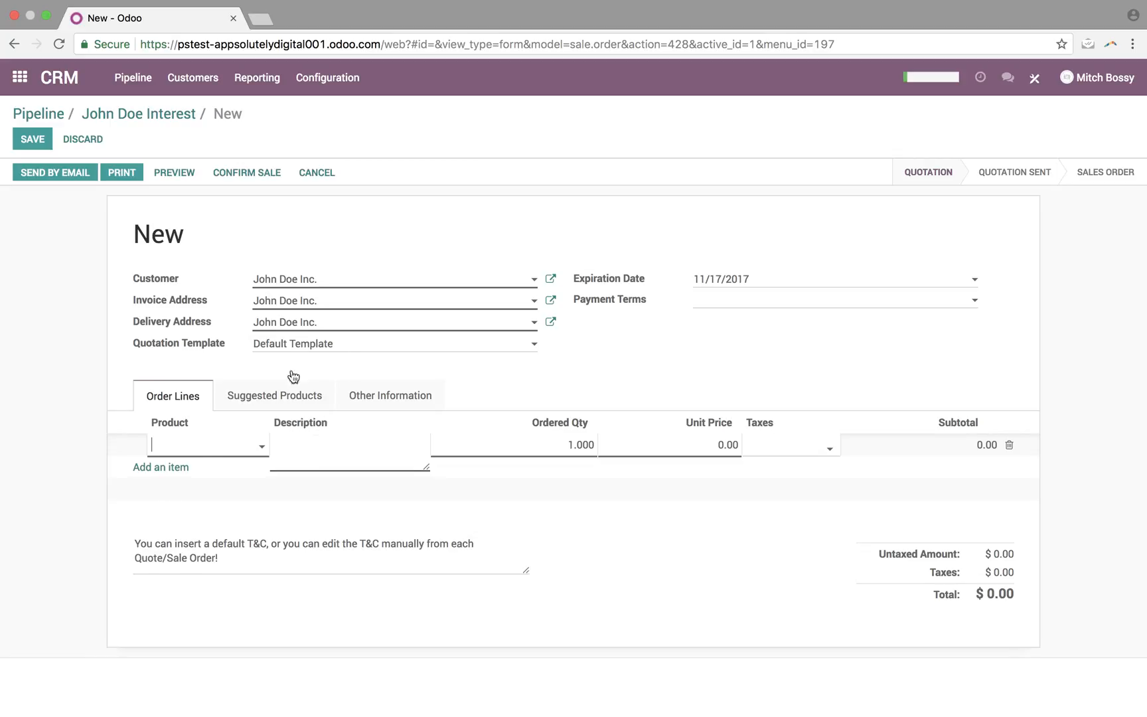
left_click(226, 444)
left_click(247, 472)
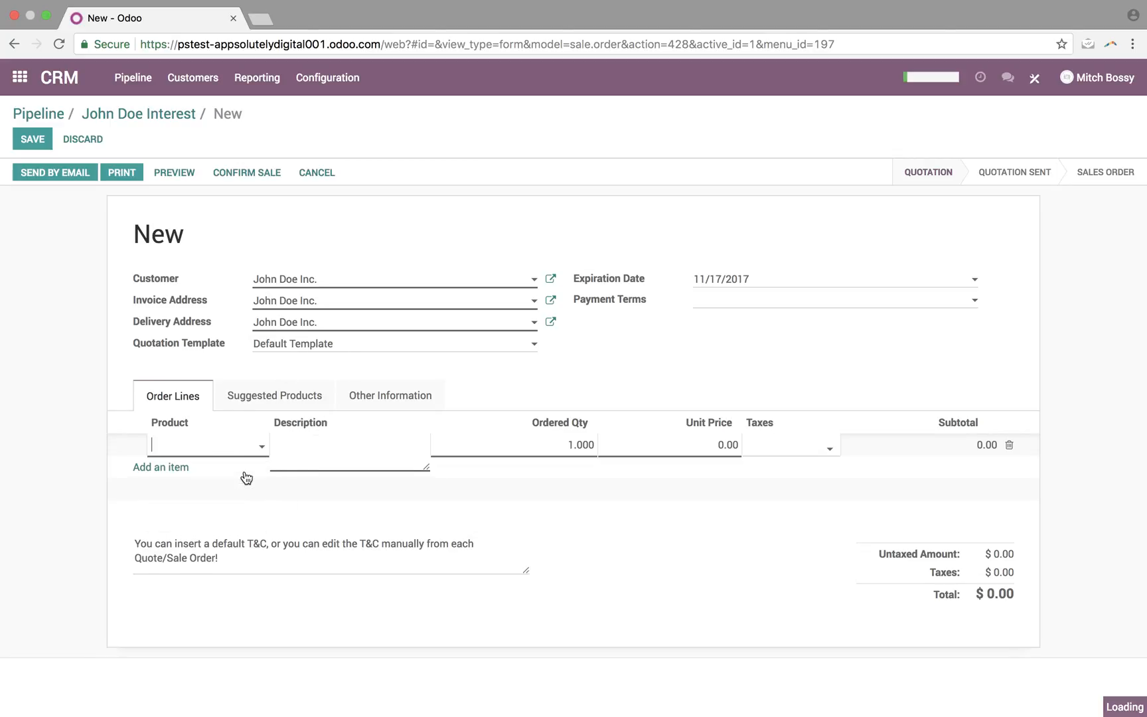
left_click(575, 443)
type("10")
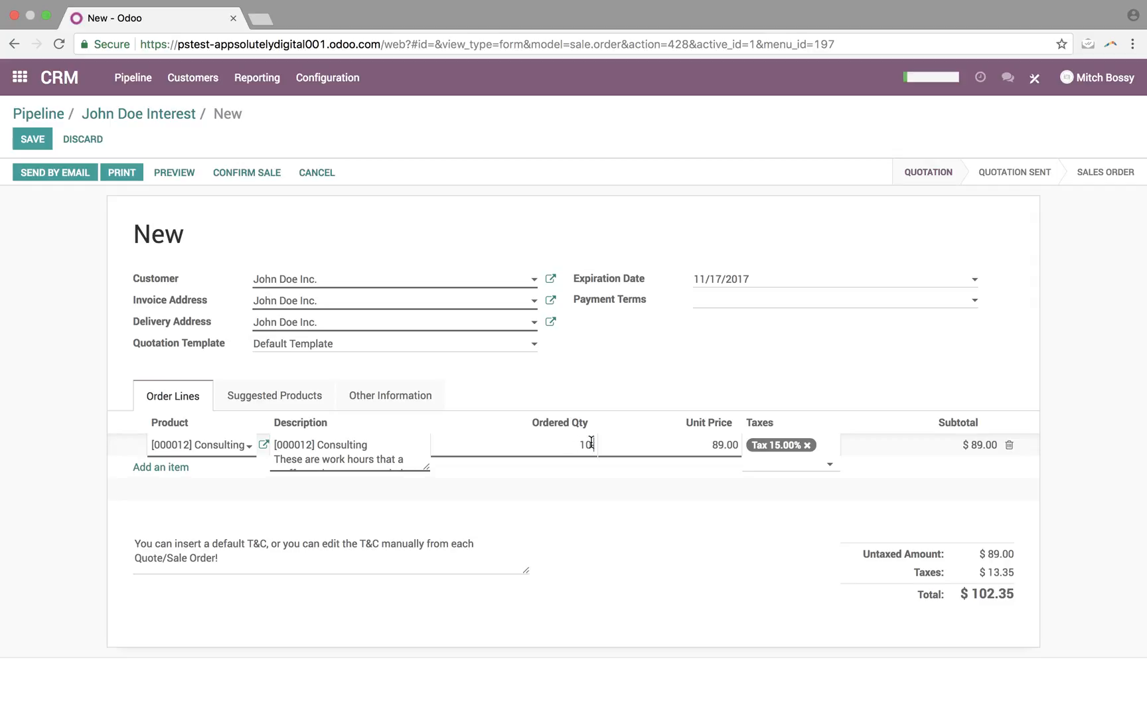
left_click(1145, 424)
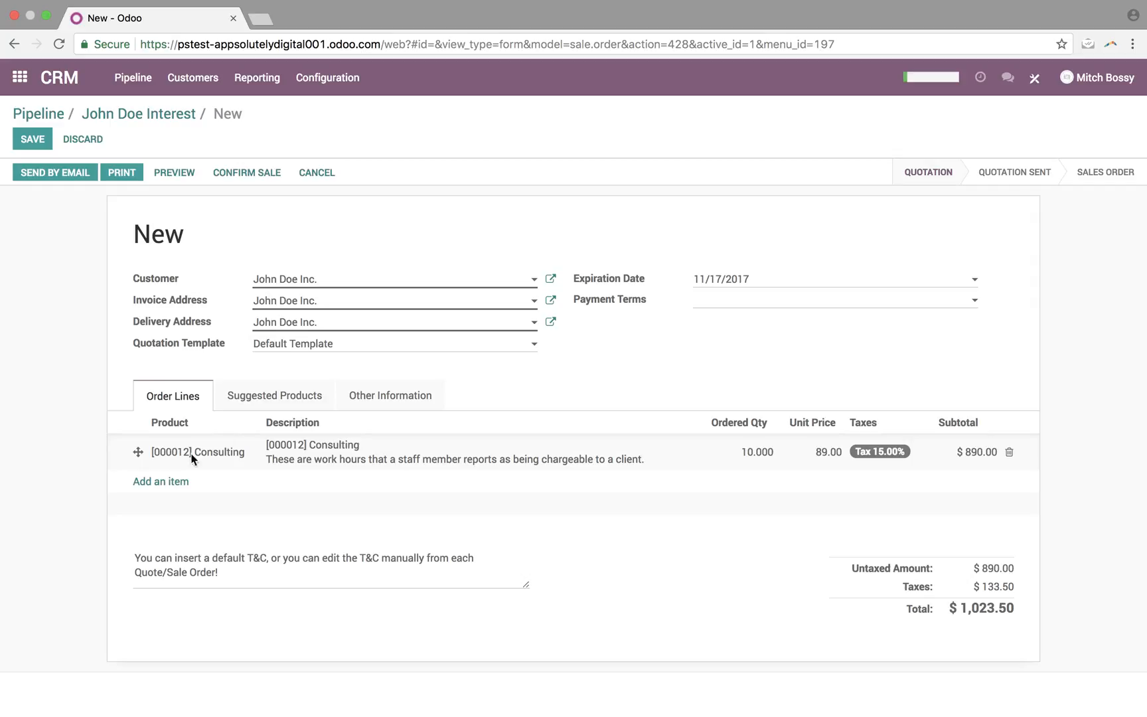
left_click(31, 146)
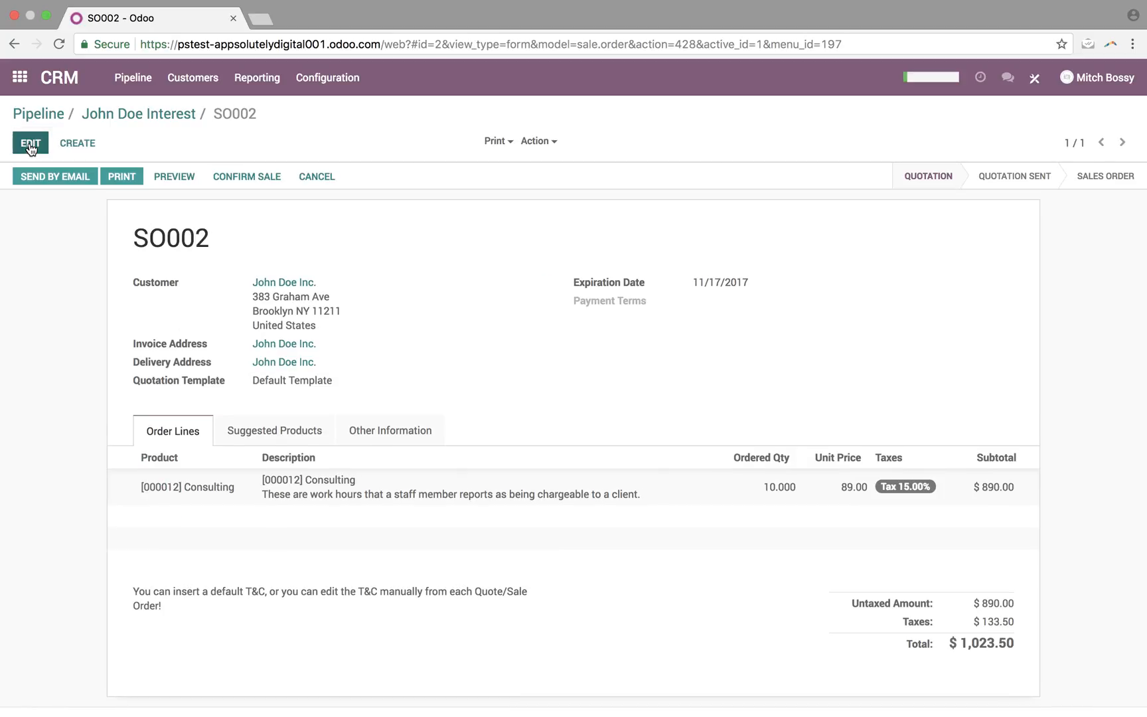
Step: Send the quotation to John Doe Inc. by e-mail with its PDF attached, and view the logged message
left_click(54, 176)
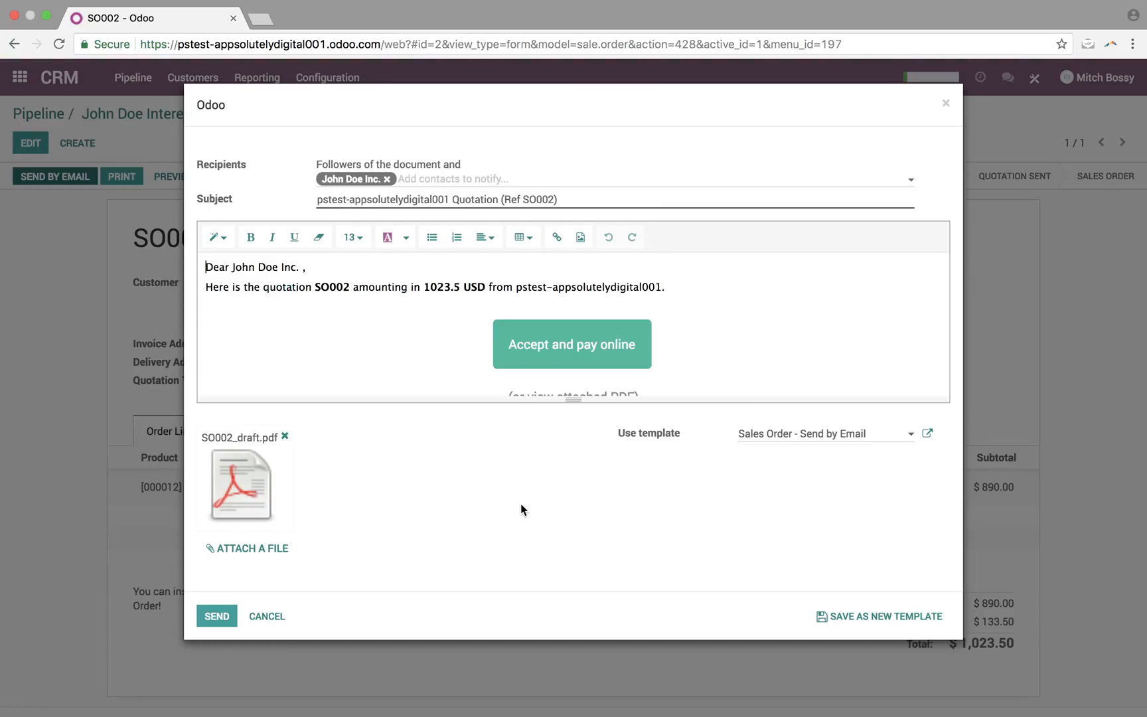
left_click(207, 615)
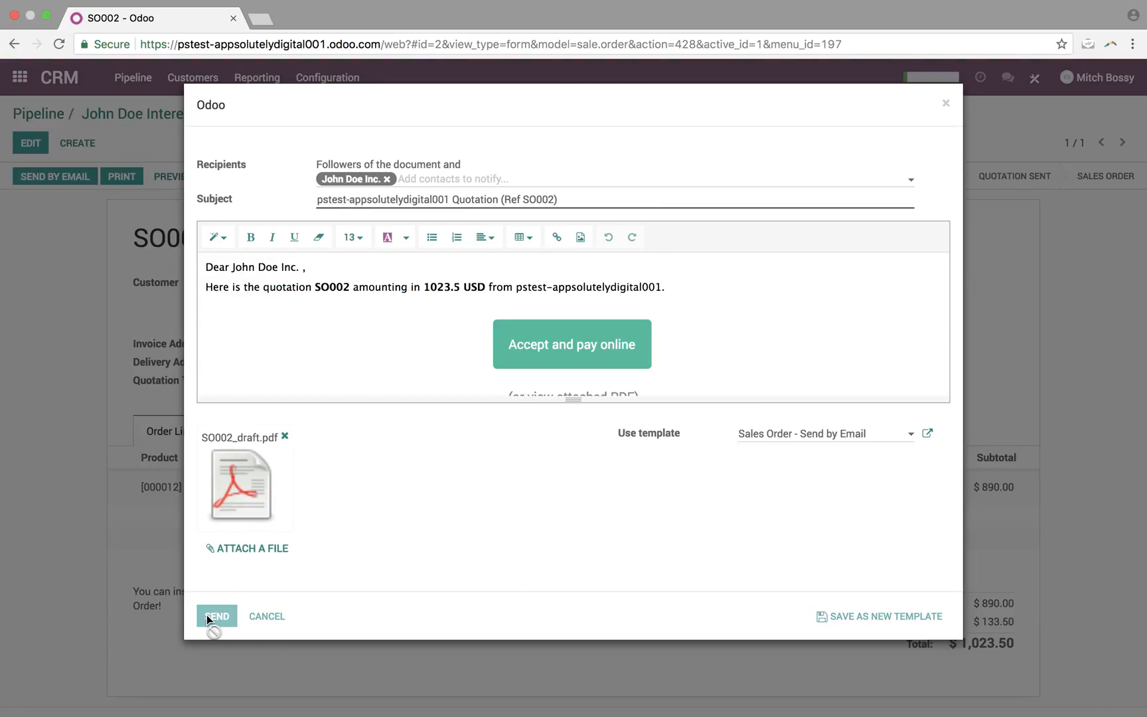
scroll(219, 614, "down", 10)
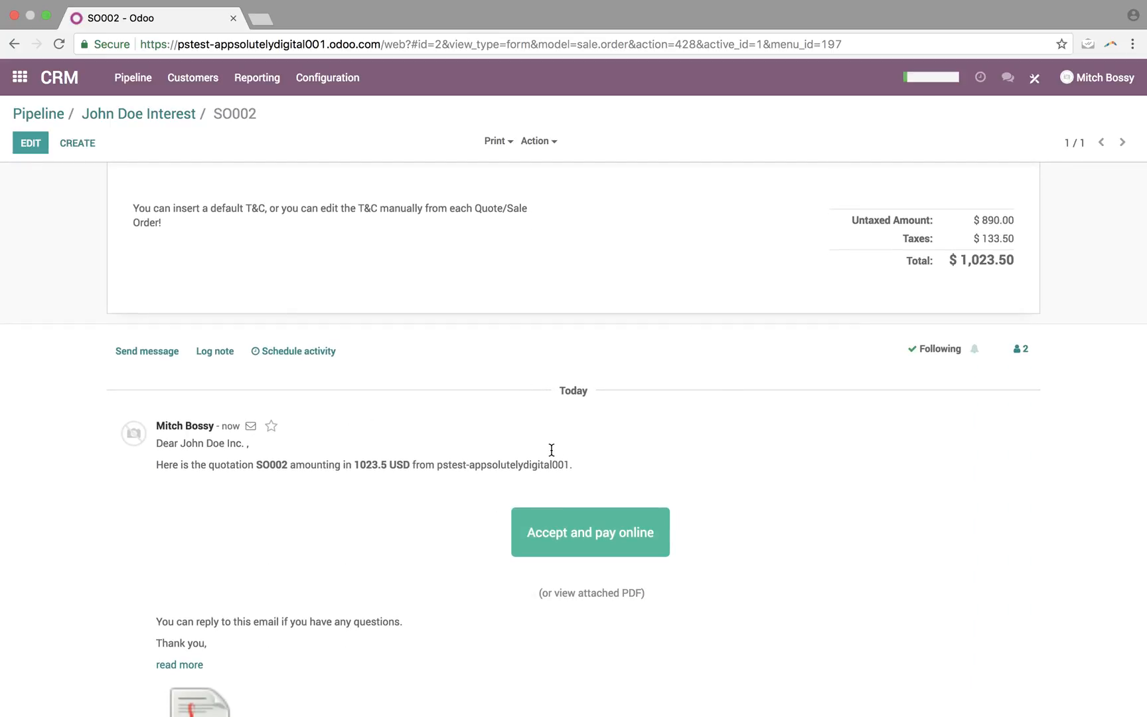
Step: Switch to the Gmail window, return to the inbox, and open the received quotation e-mail
key("ctrl+Up")
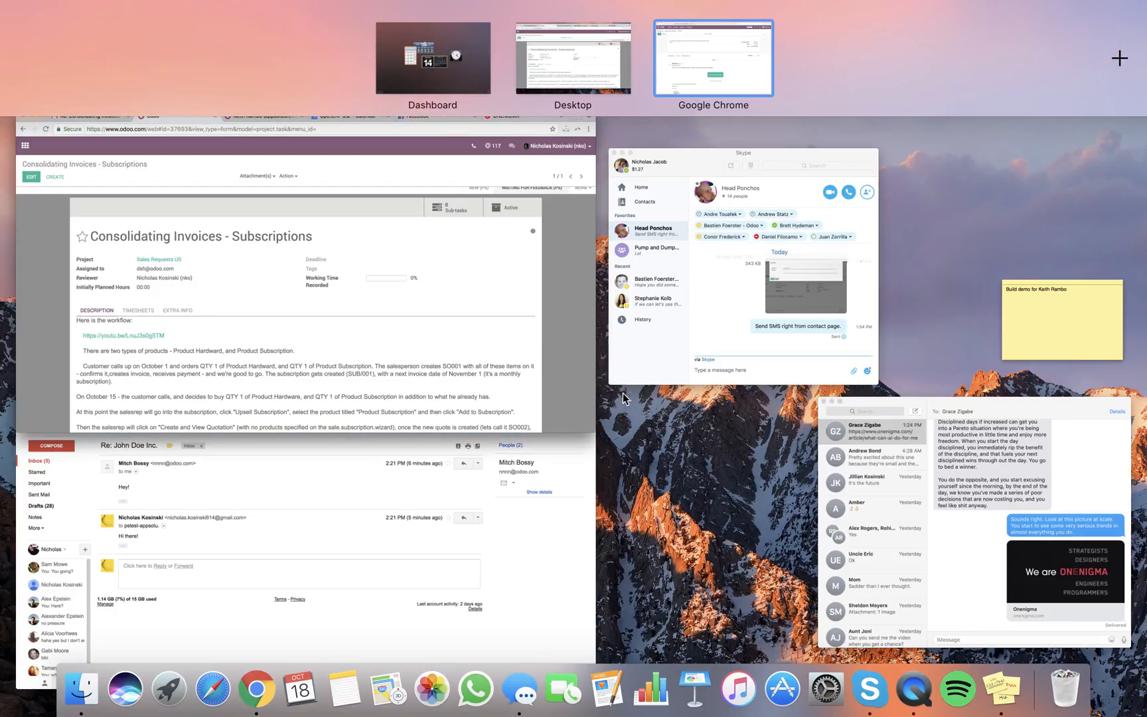
left_click(440, 353)
key("ctrl+Up")
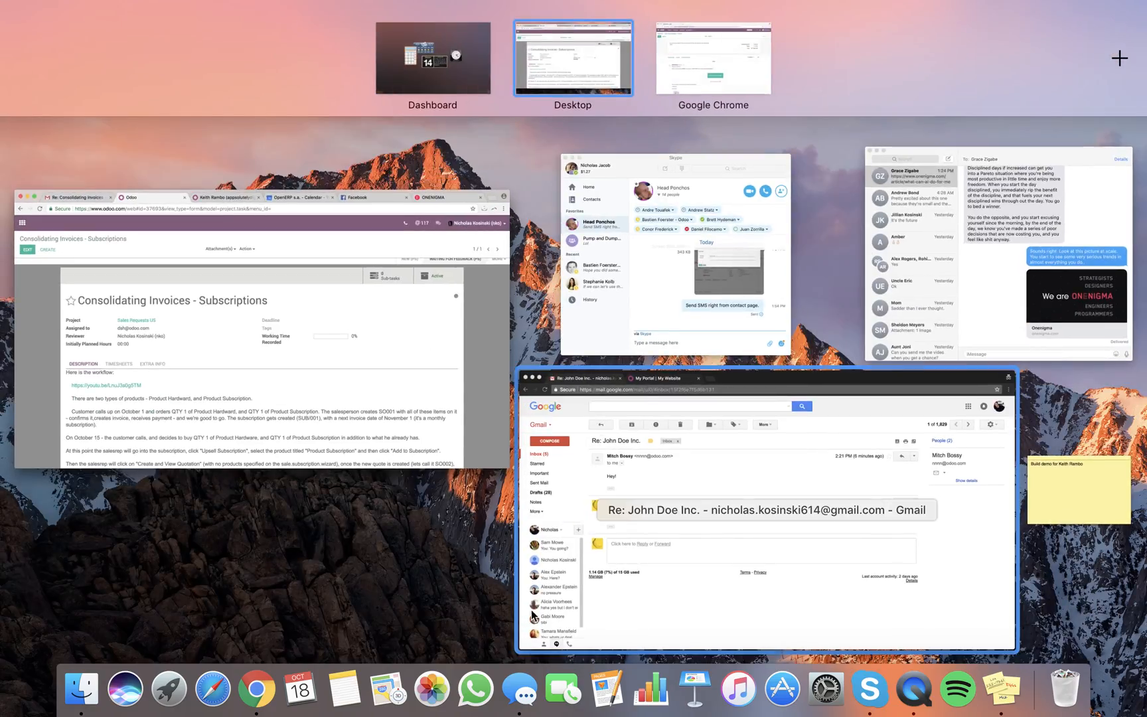
left_click(533, 617)
left_click(64, 216)
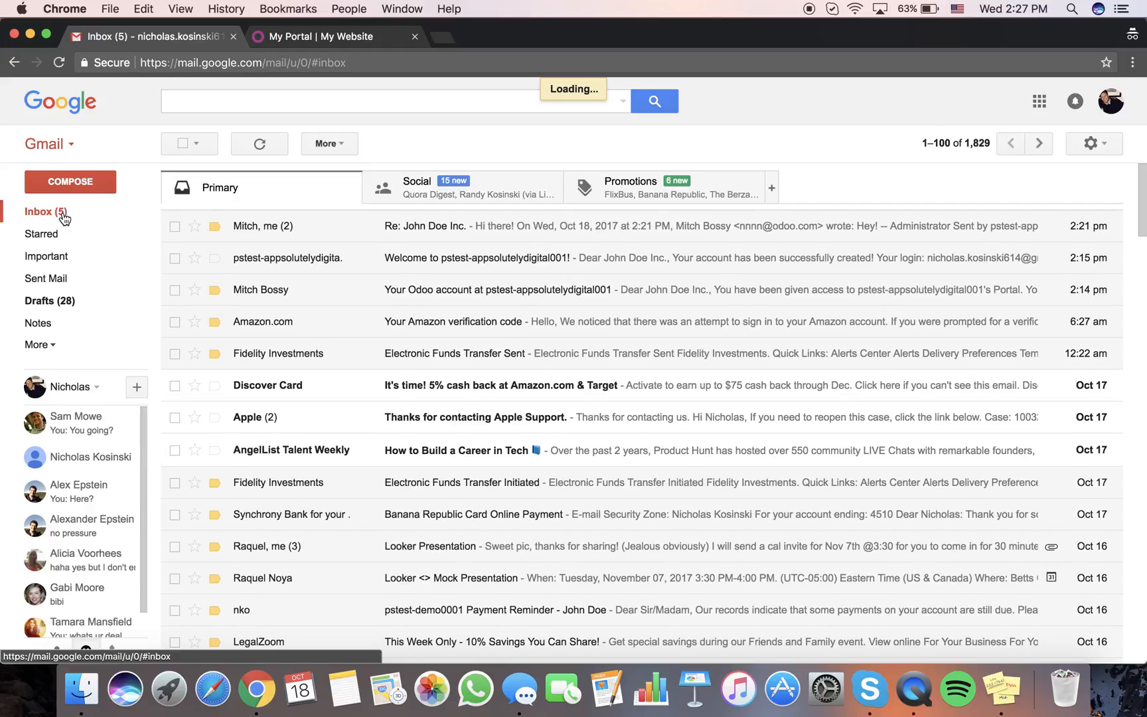
left_click(266, 225)
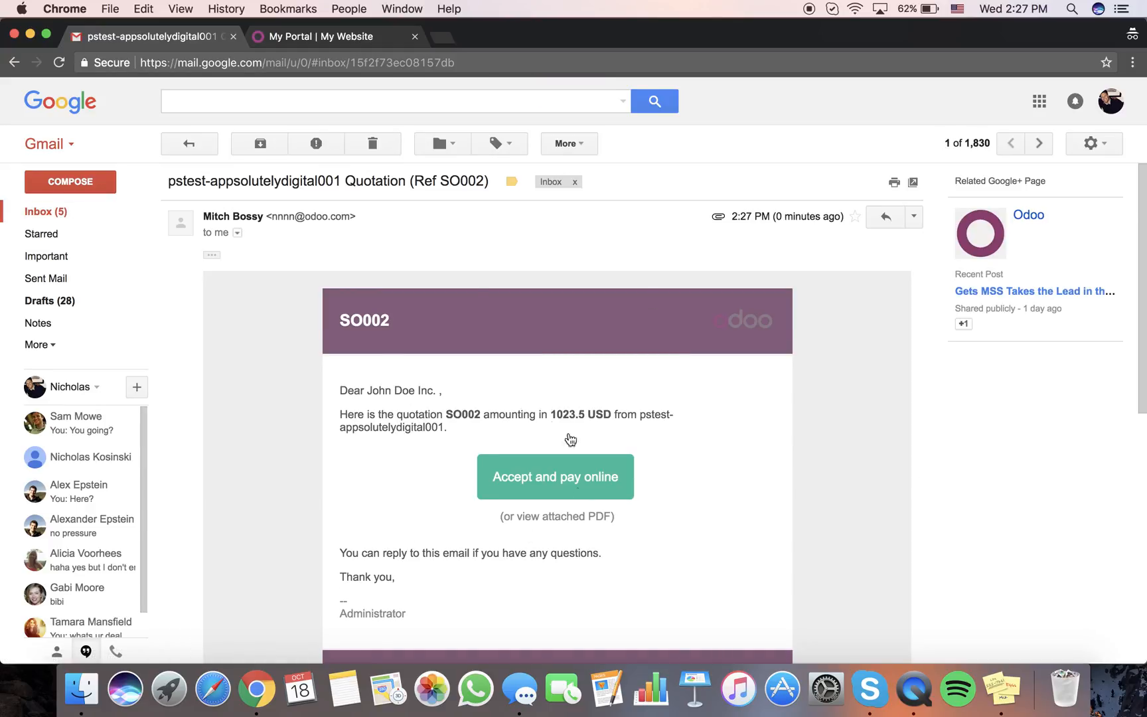
Step: Open the online quotation from the e-mail and review its offer, pricing, and terms and conditions
left_click(549, 473)
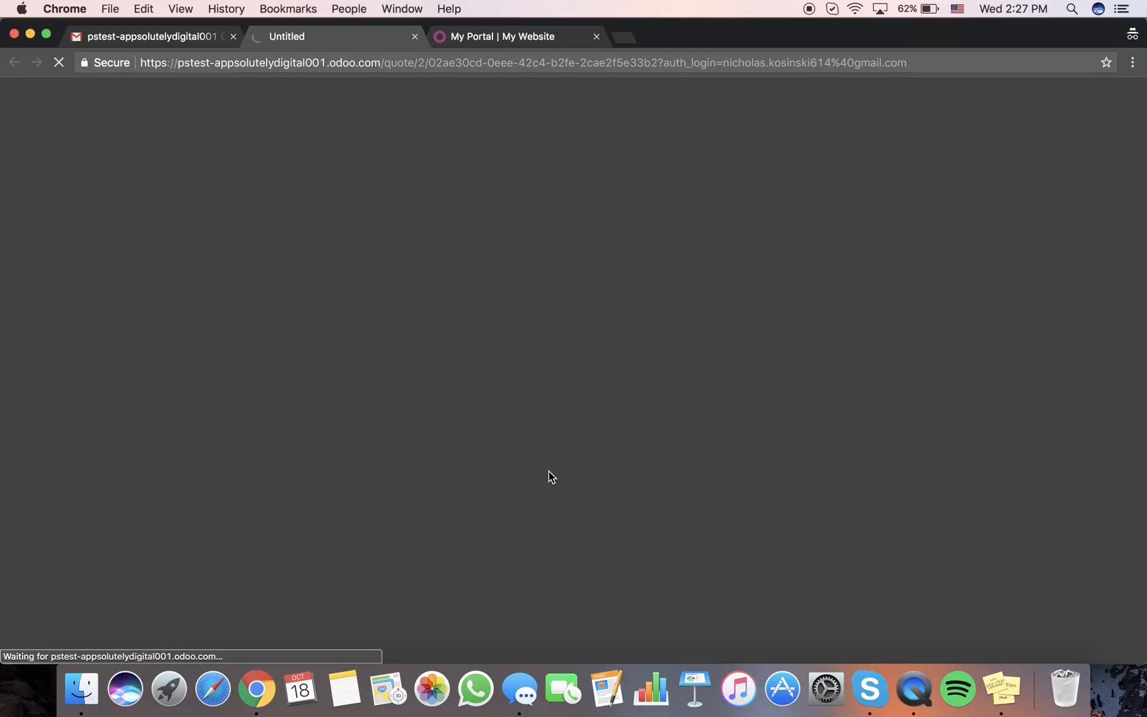
scroll(548, 476, "down", 10)
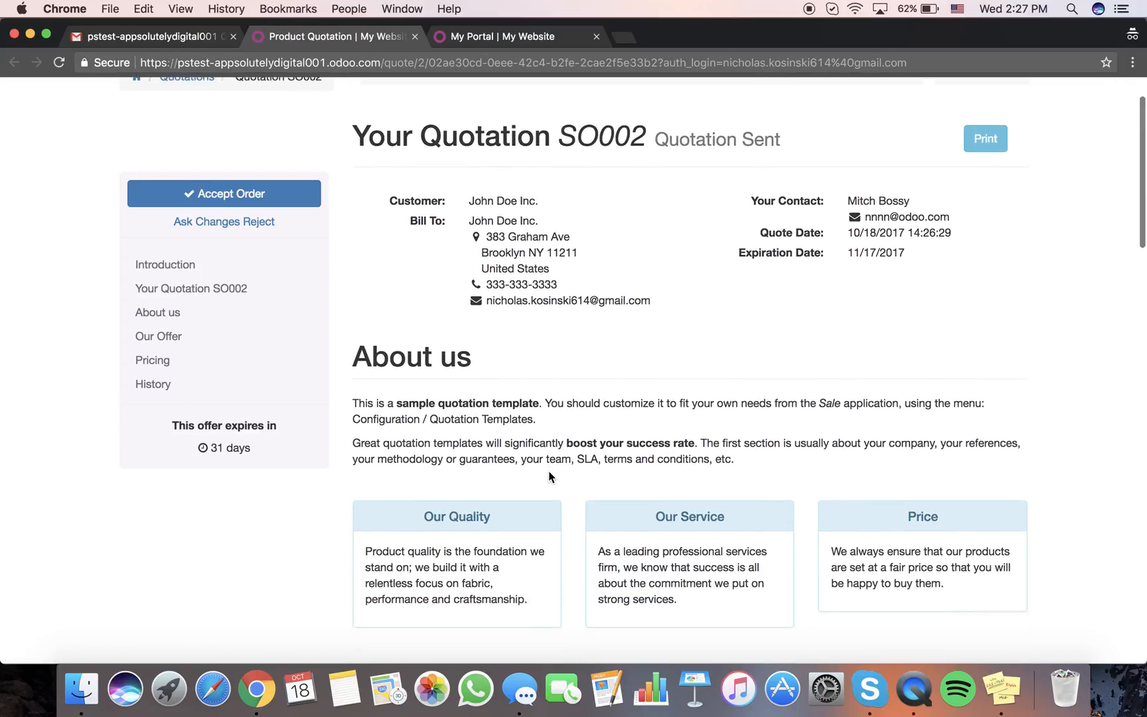
scroll(549, 475, "down", 3)
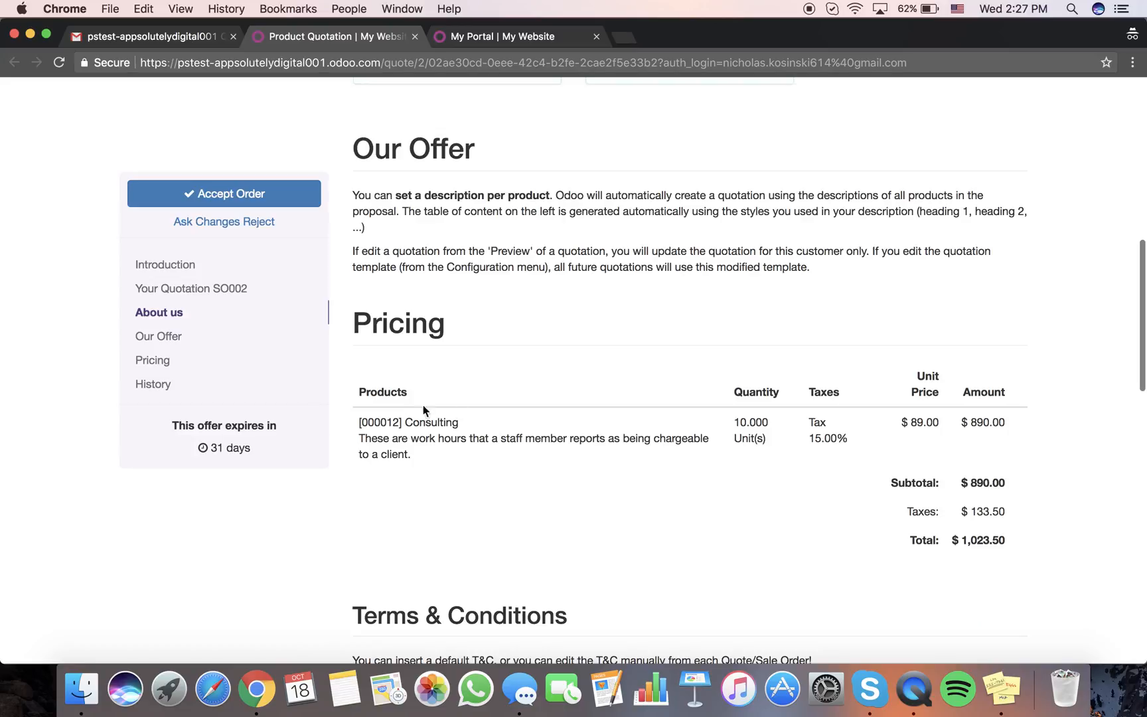
scroll(794, 473, "down", 7)
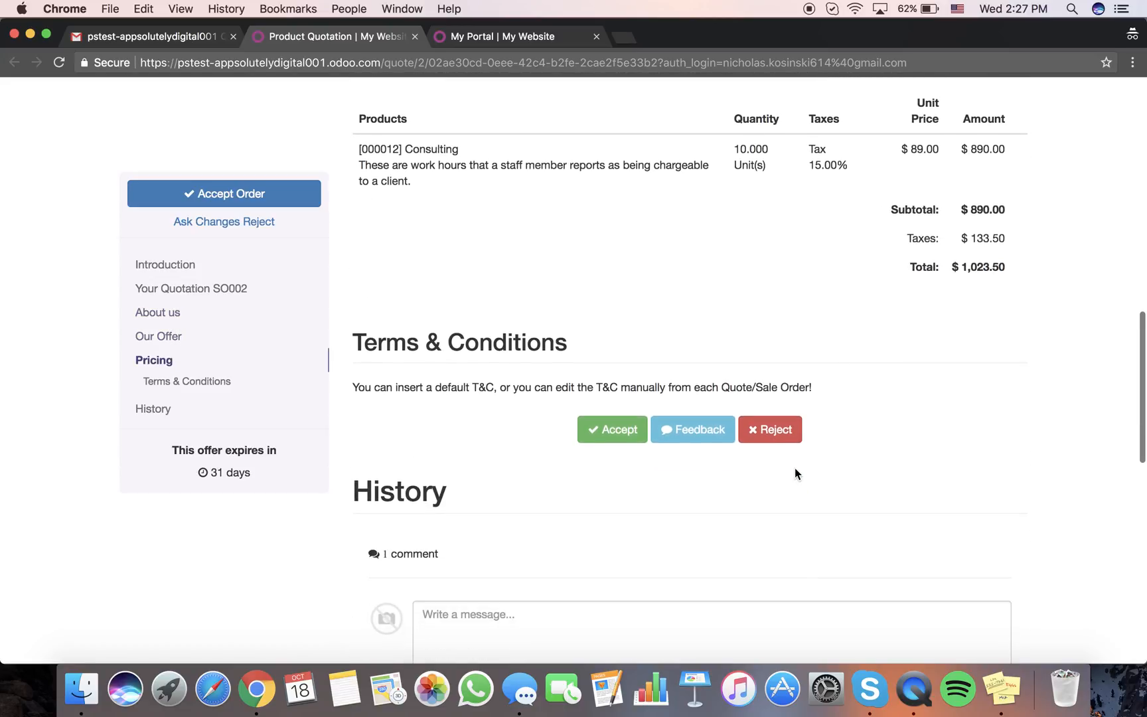
Step: Accept the online quotation as the customer, draw a freehand signature, and submit the signed order
left_click(615, 430)
mouse_move(618, 333)
left_mouse_down()
mouse_move(697, 318)
mouse_move(762, 346)
left_mouse_up()
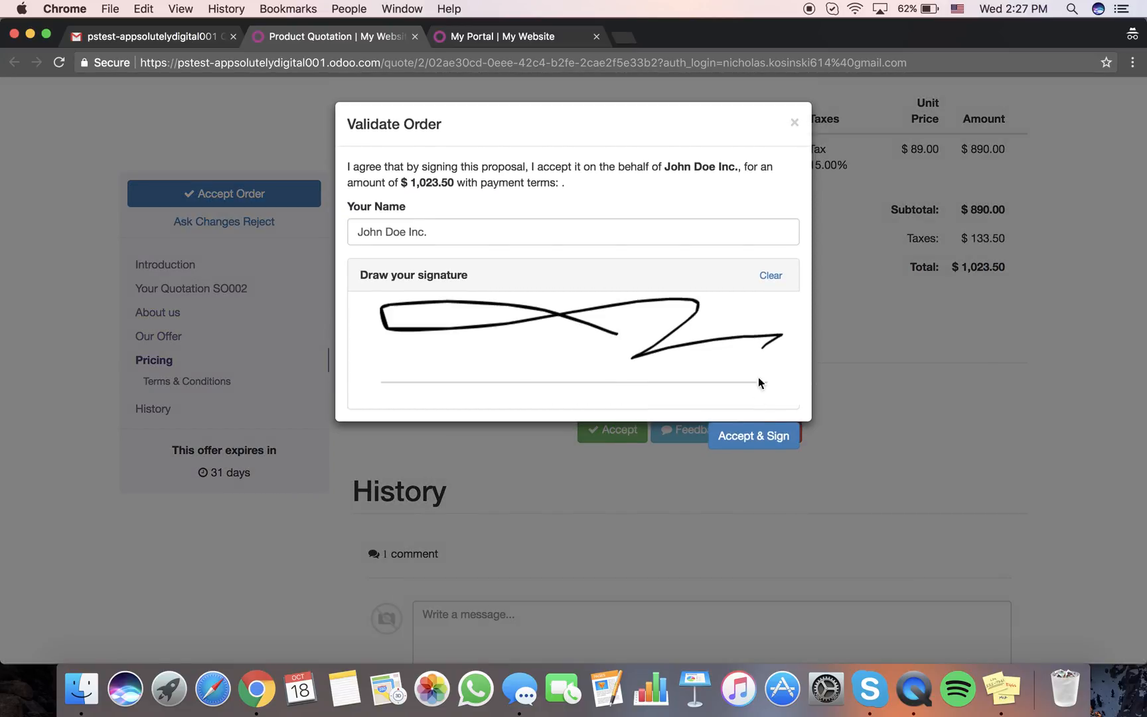
left_click(757, 438)
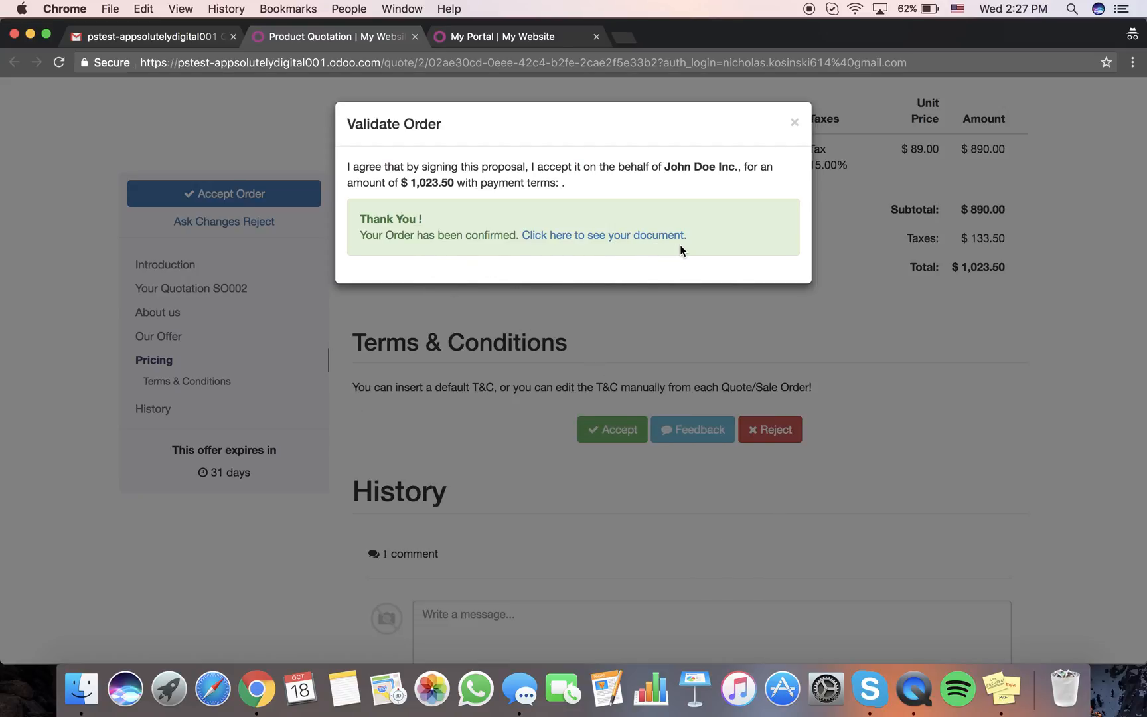
Step: Switch back to the full-screen Odoo window showing SO002 and reload the order
key("ctrl+Up")
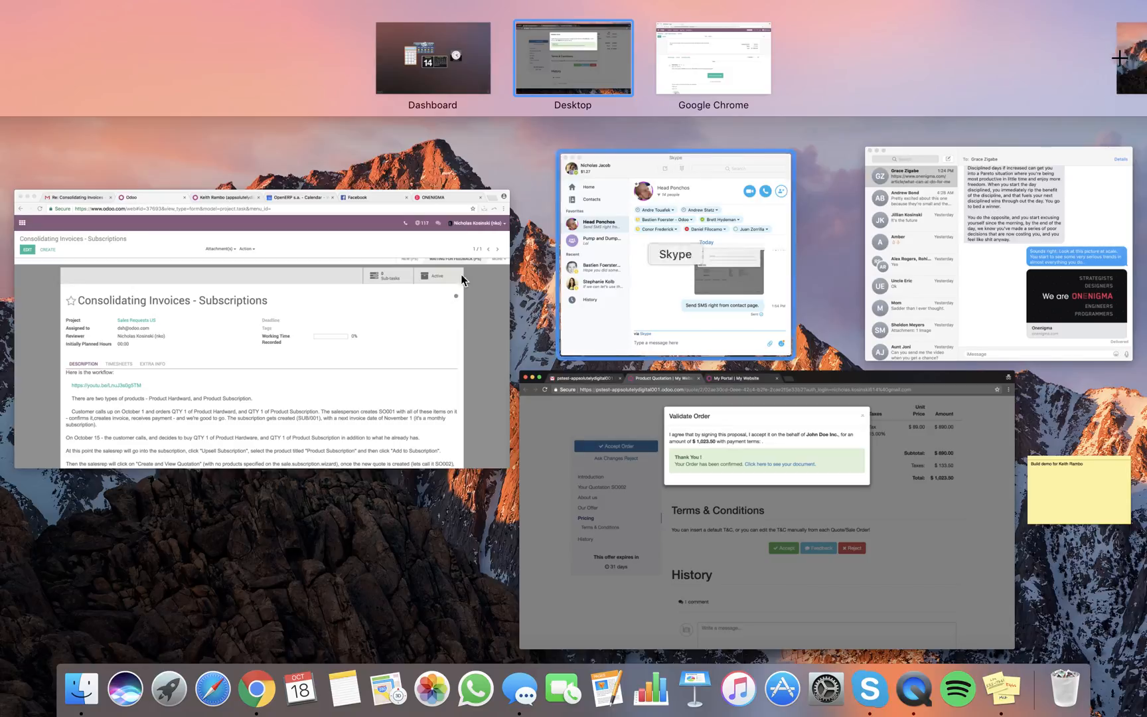
left_click(249, 385)
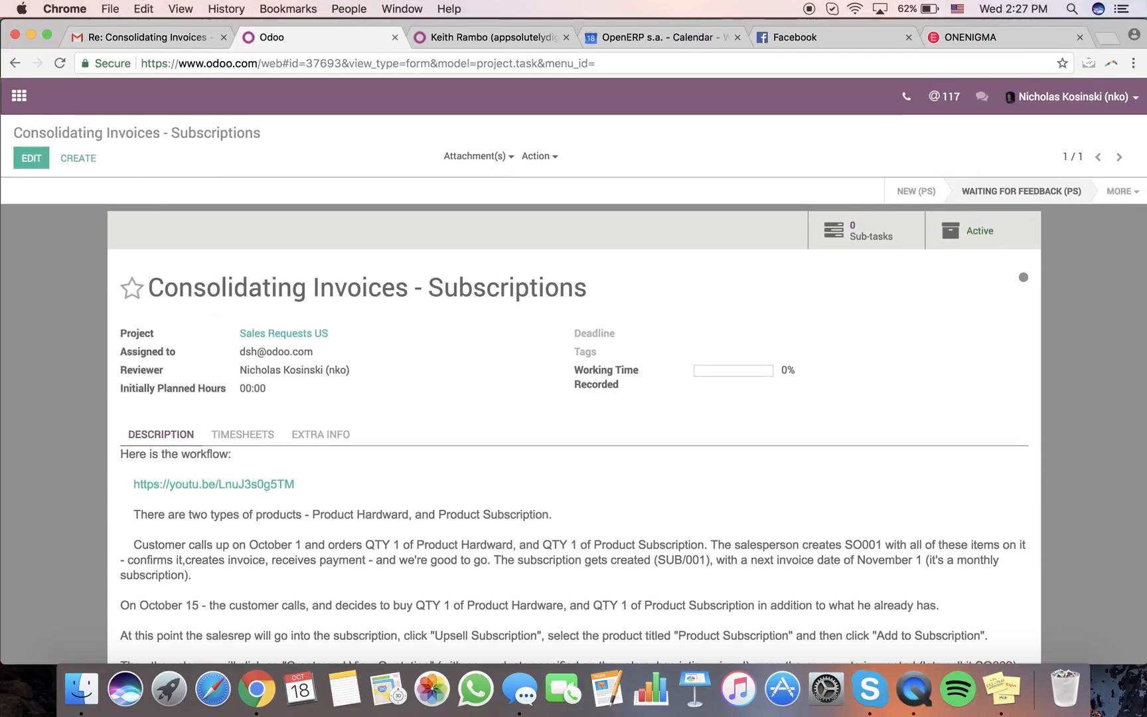
key("ctrl+Up")
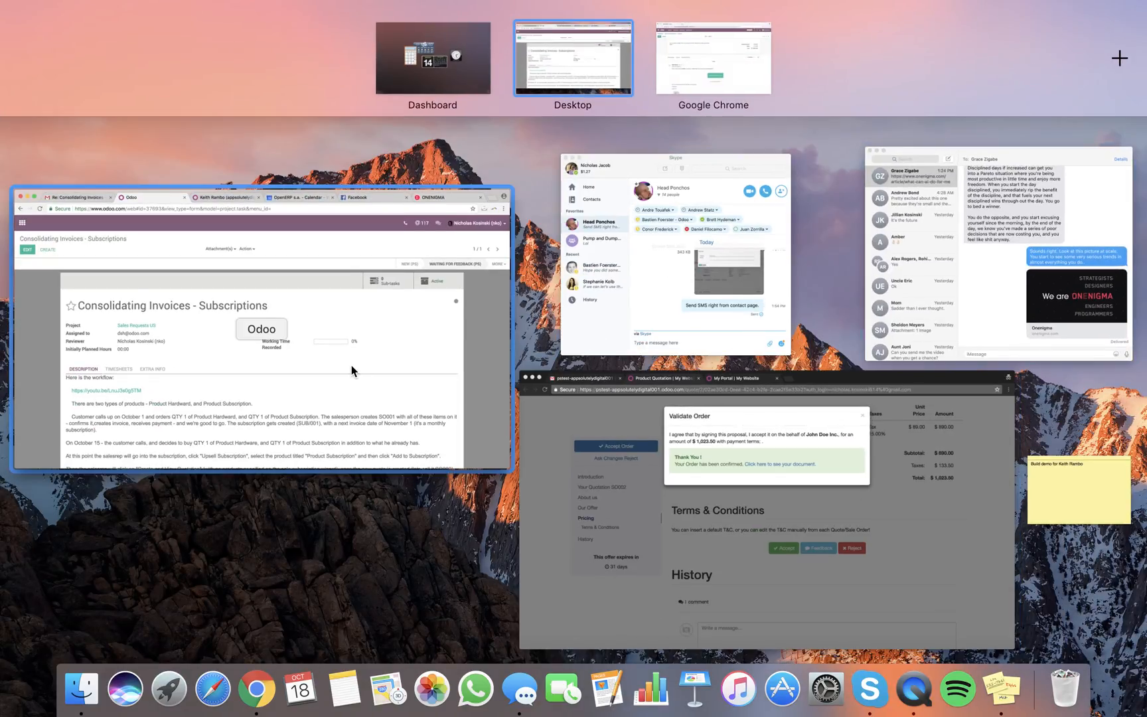
left_click(683, 61)
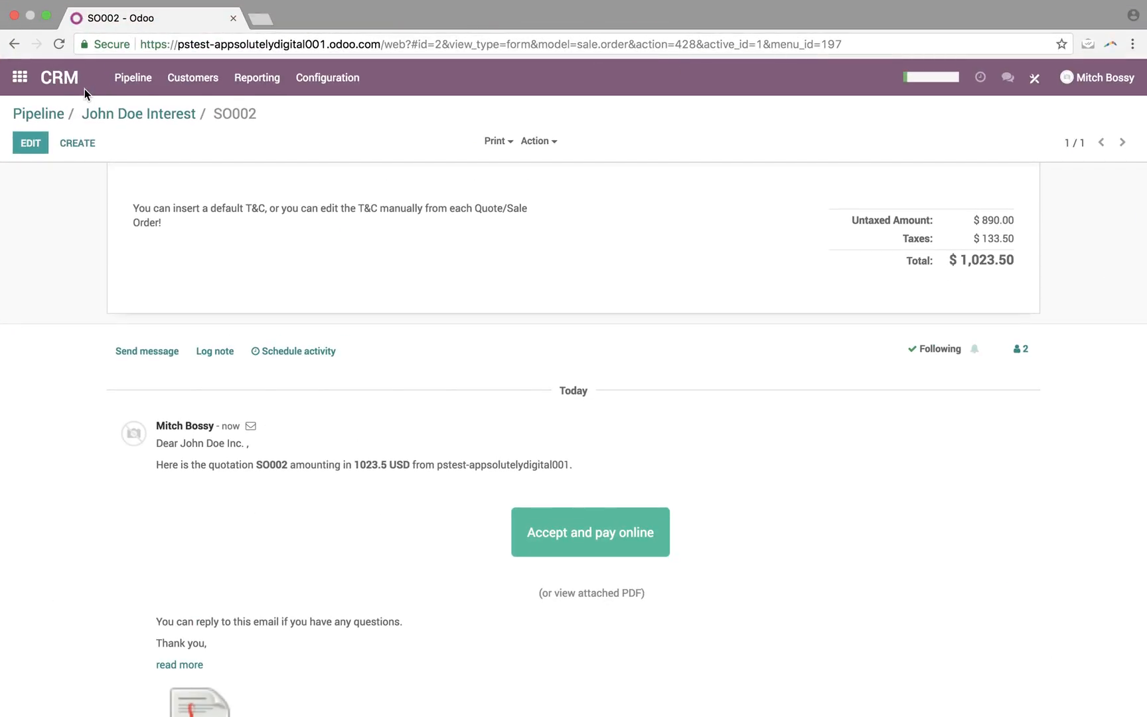
scroll(137, 233, "up", 6)
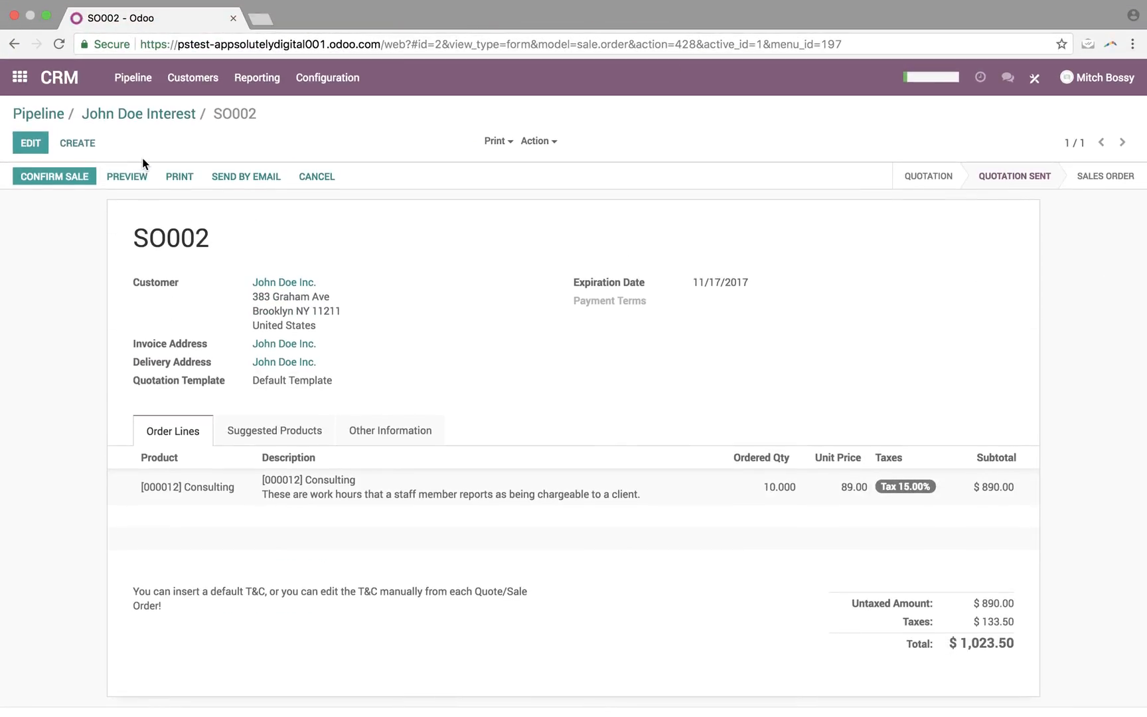
left_click(270, 45)
key("Return")
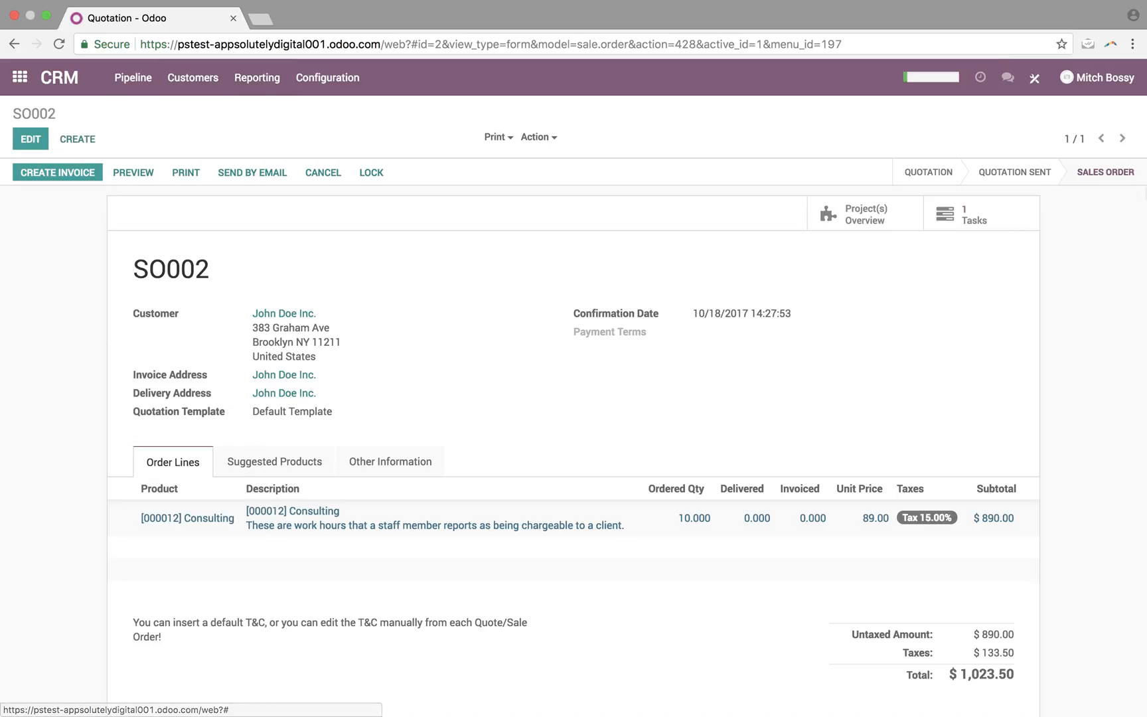
Step: Examine the order's message log for the customer's signature and the task creation note
scroll(976, 379, "down", 6)
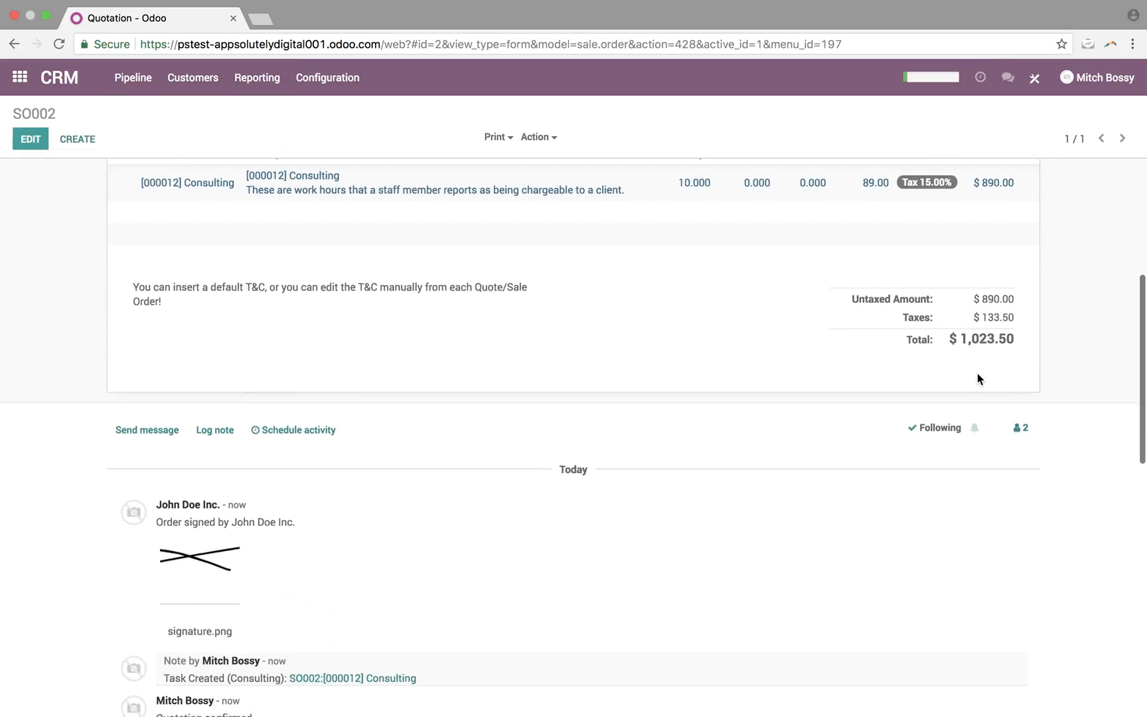
mouse_move(200, 531)
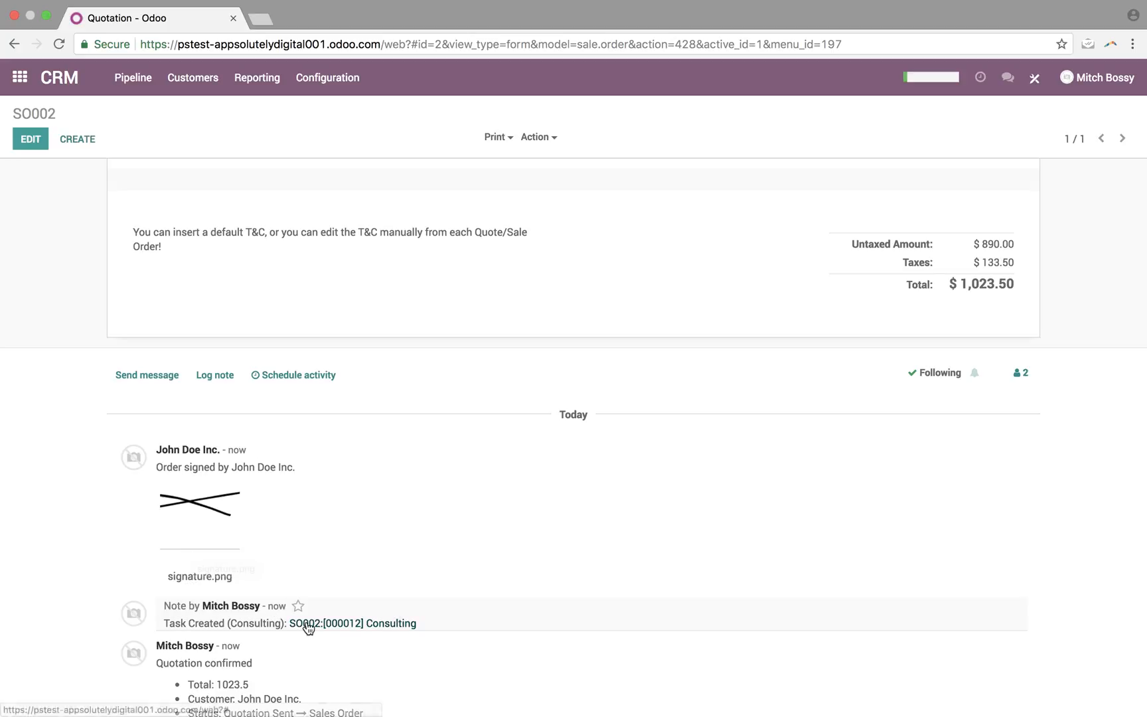
scroll(401, 494, "up", 6)
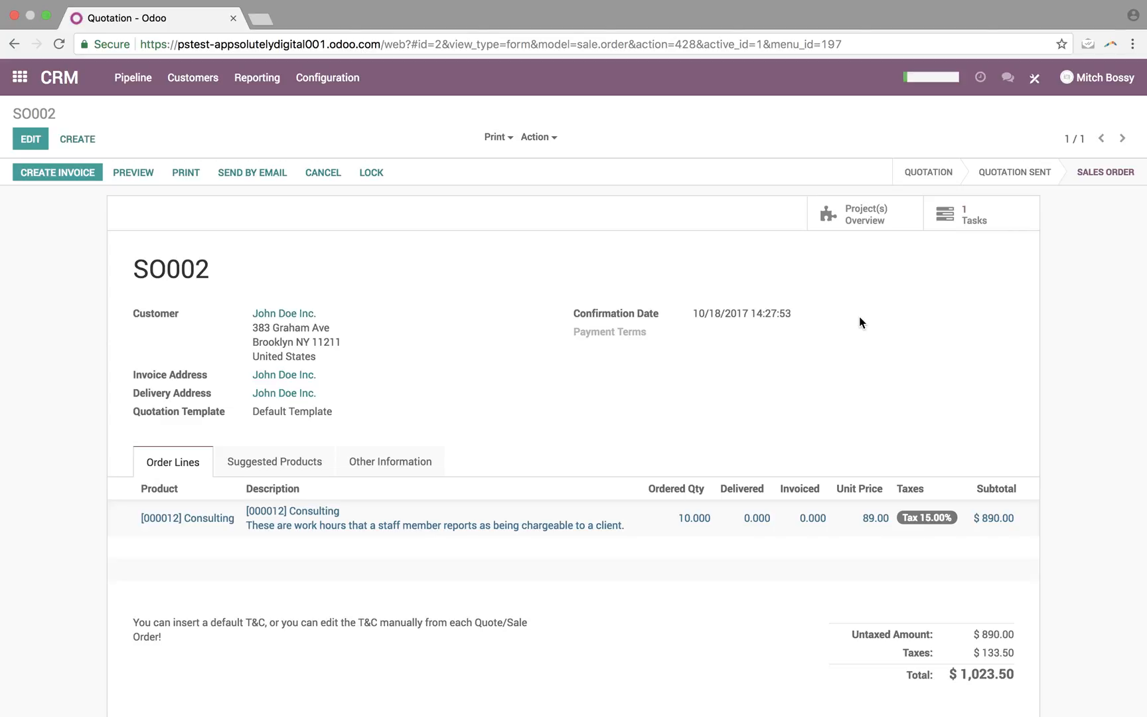
Step: Open the Project app and view the Consulting task in the 000012: SO002 project
left_click(20, 77)
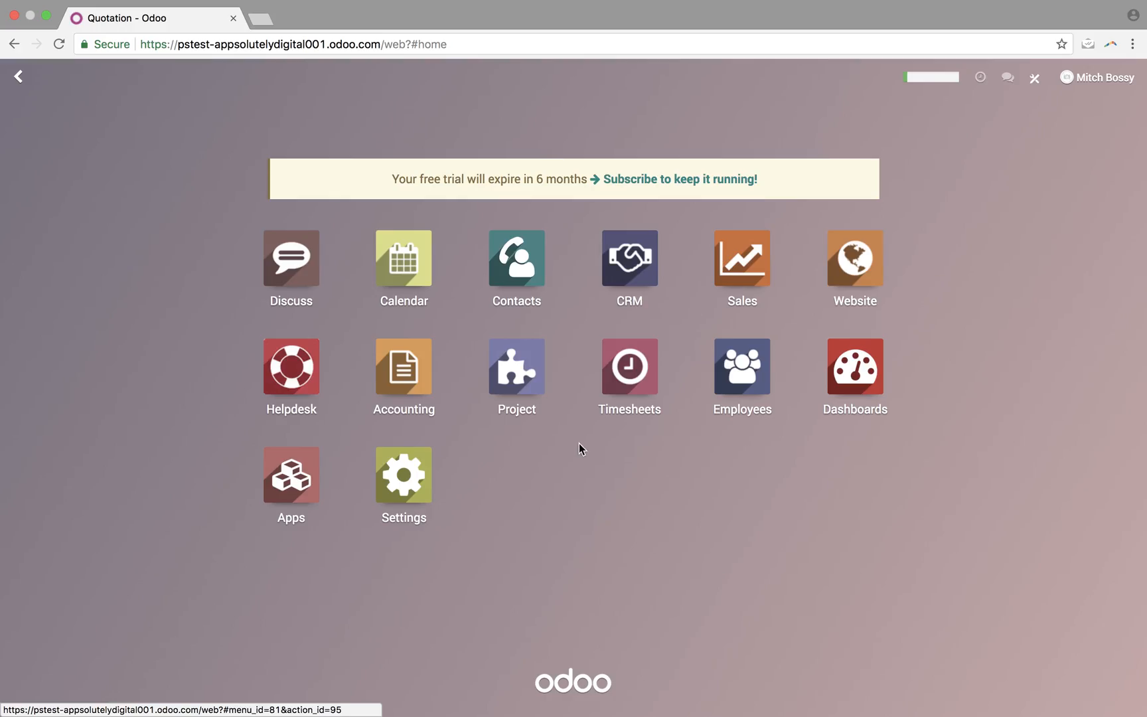
left_click(516, 352)
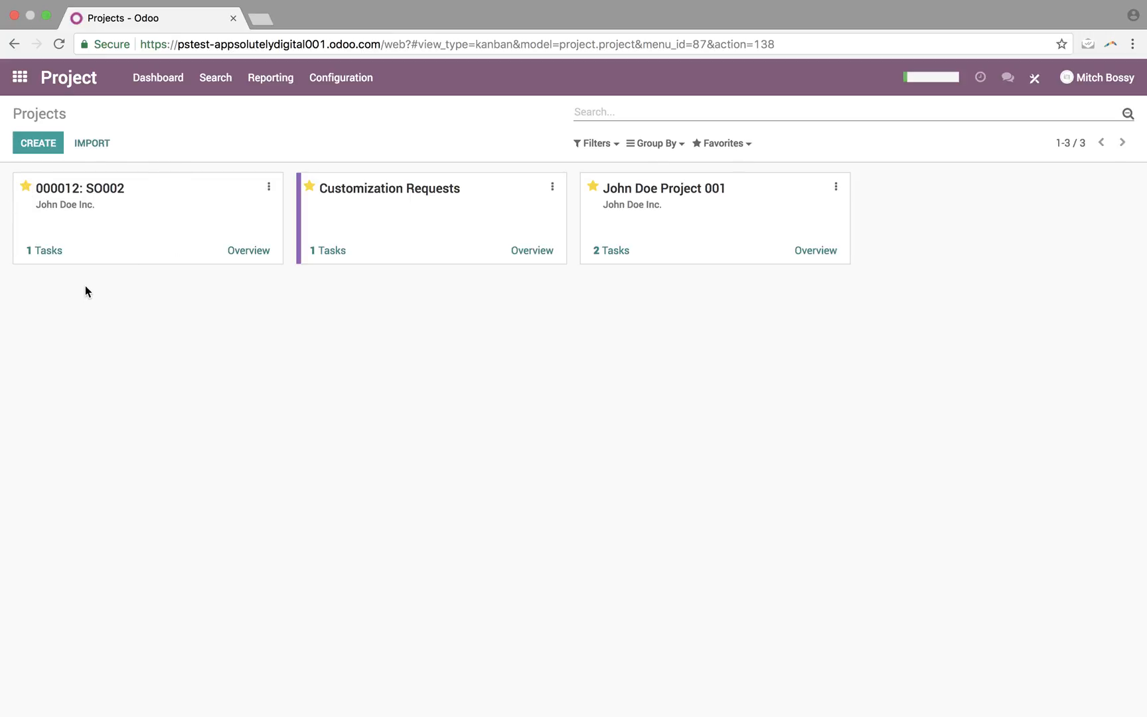
left_click(88, 194)
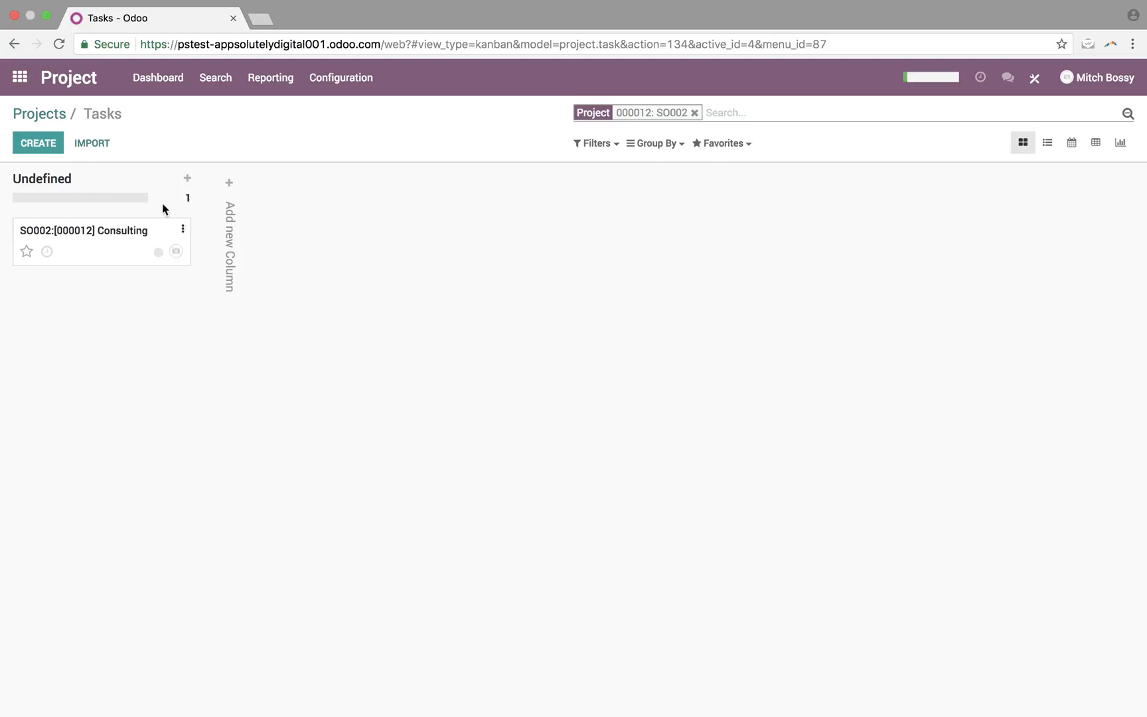
left_click(77, 238)
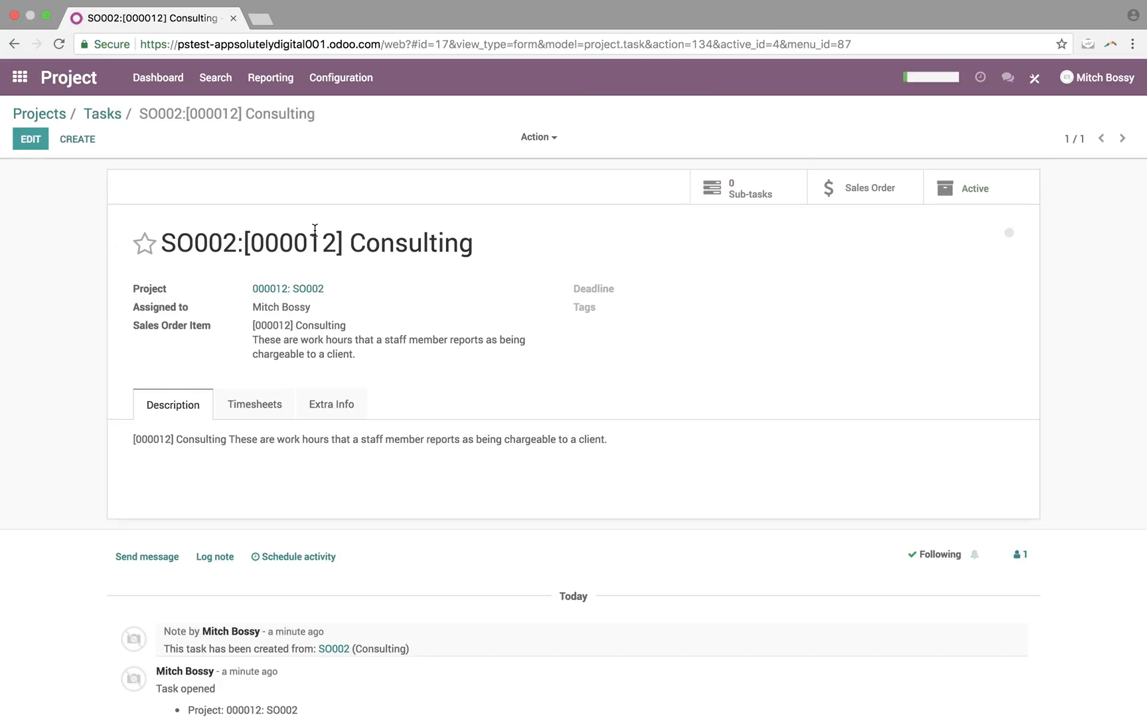
Step: Open the sales order linked to the Consulting task and look through it
left_click(868, 196)
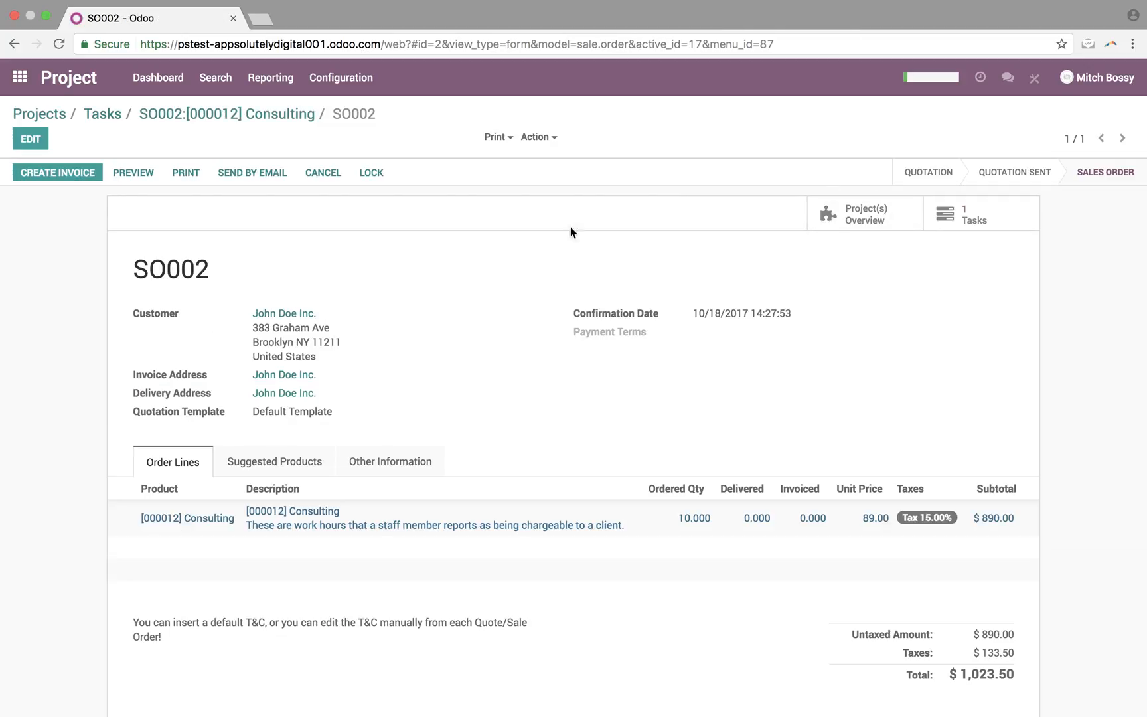
scroll(559, 387, "down", 7)
scroll(402, 612, "up", 7)
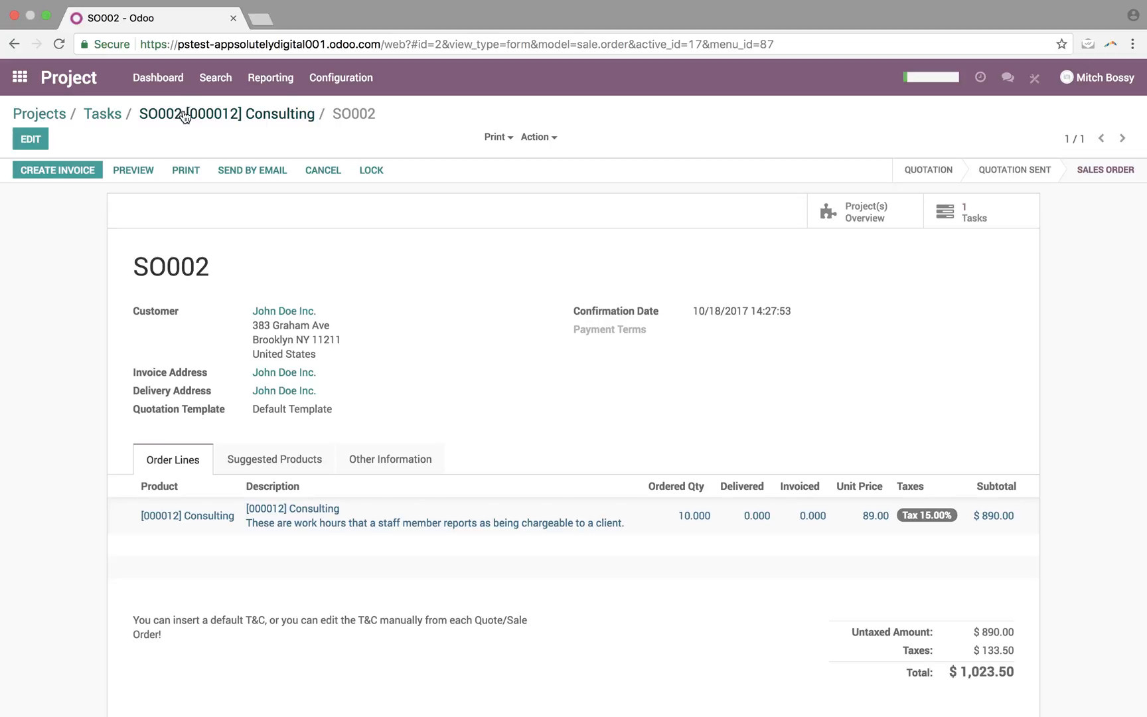
Step: View the hours and profitability overview of the 000012: SO002 project, and return to the projects list
left_click(51, 115)
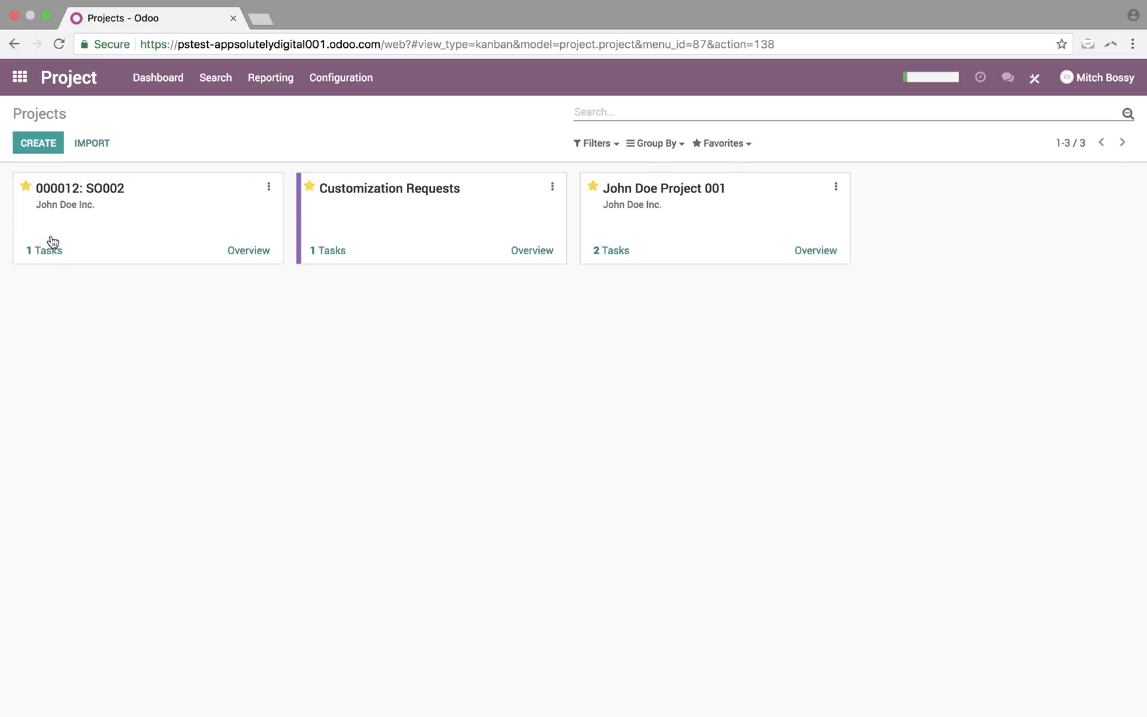
left_click(255, 257)
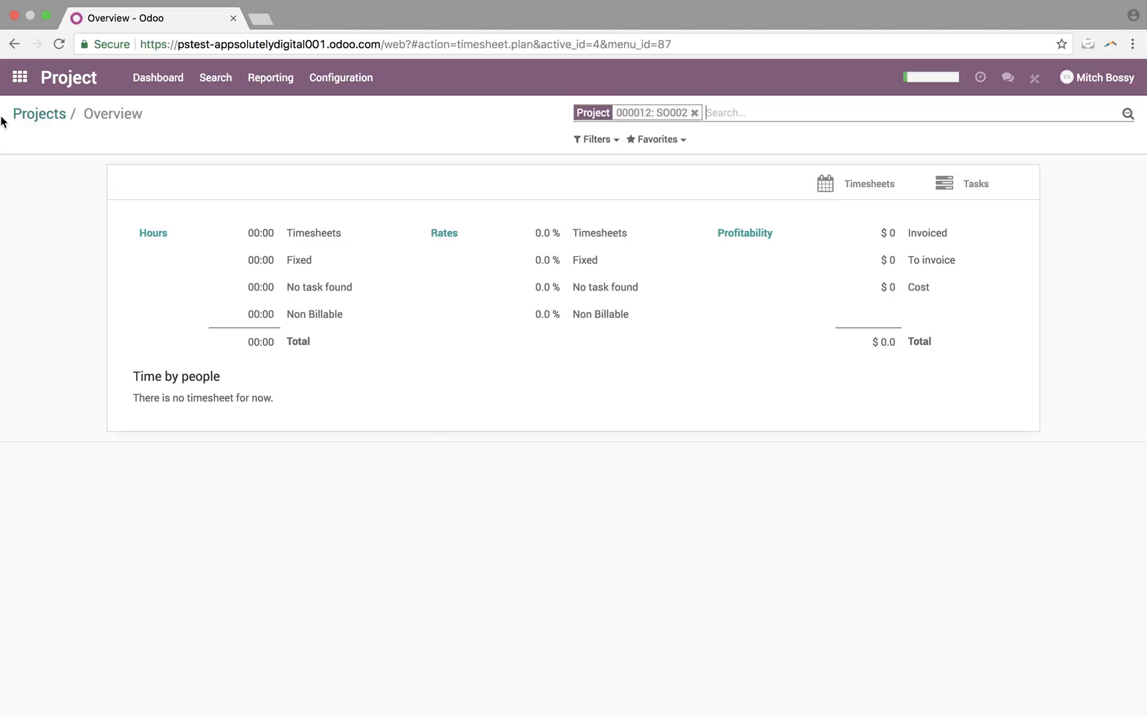
left_click(53, 118)
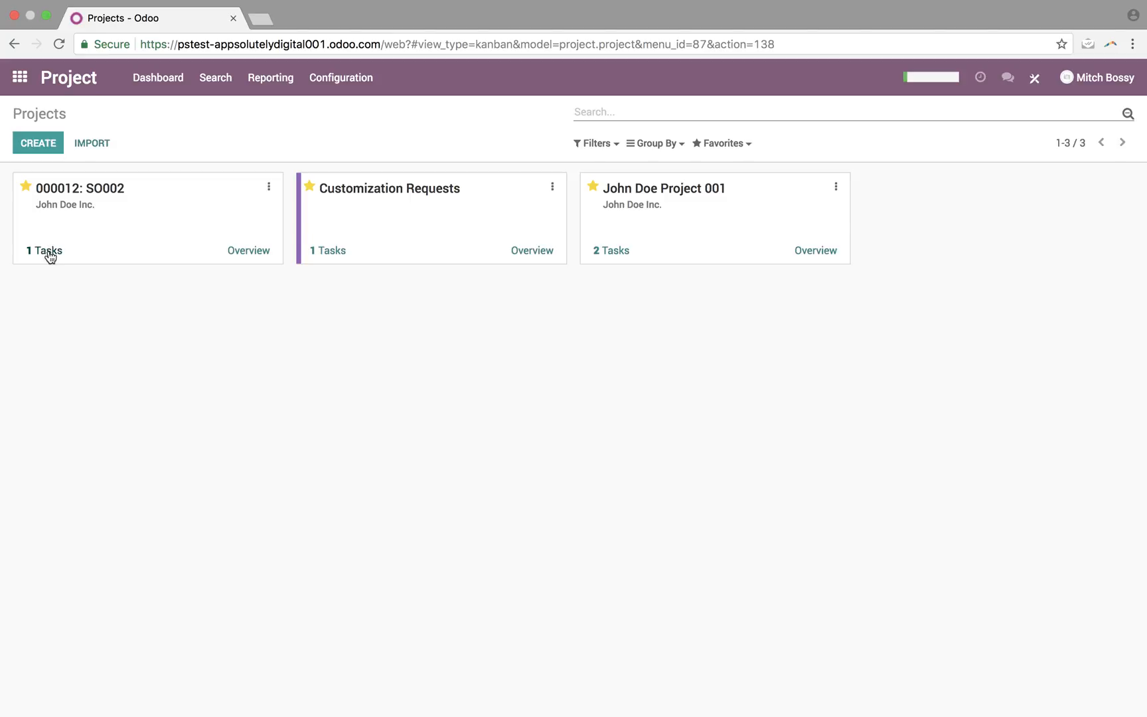
Step: Set the colour of the 000012: SO002 project card to light blue
left_click(269, 187)
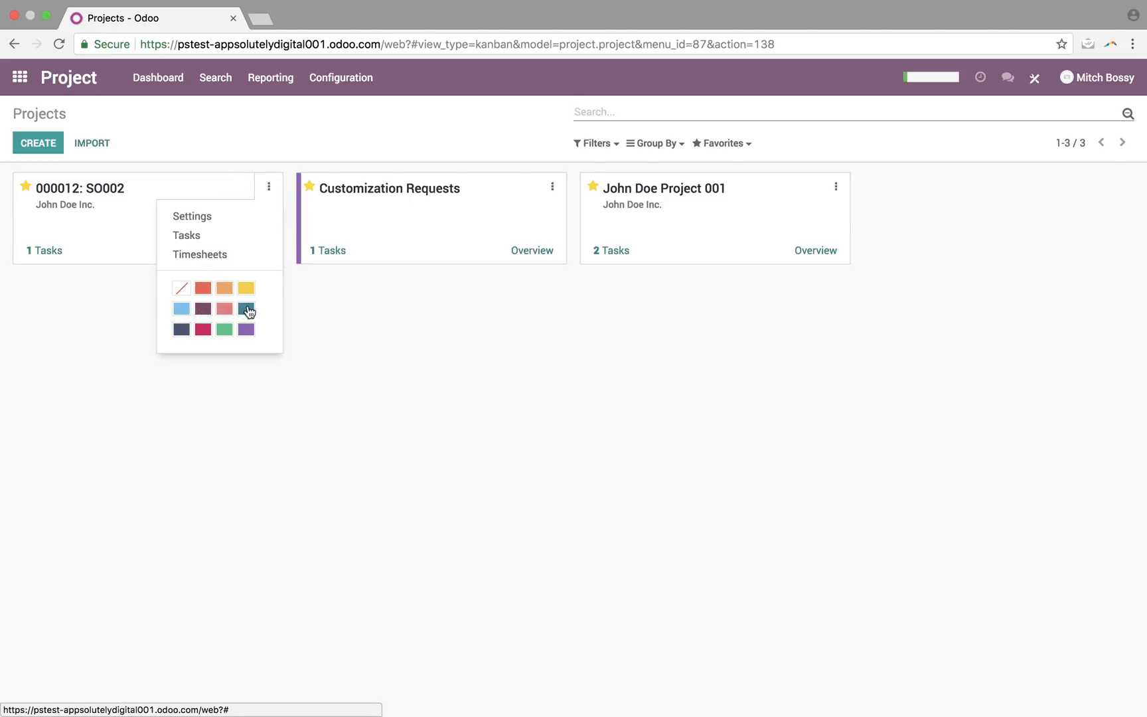
left_click(182, 309)
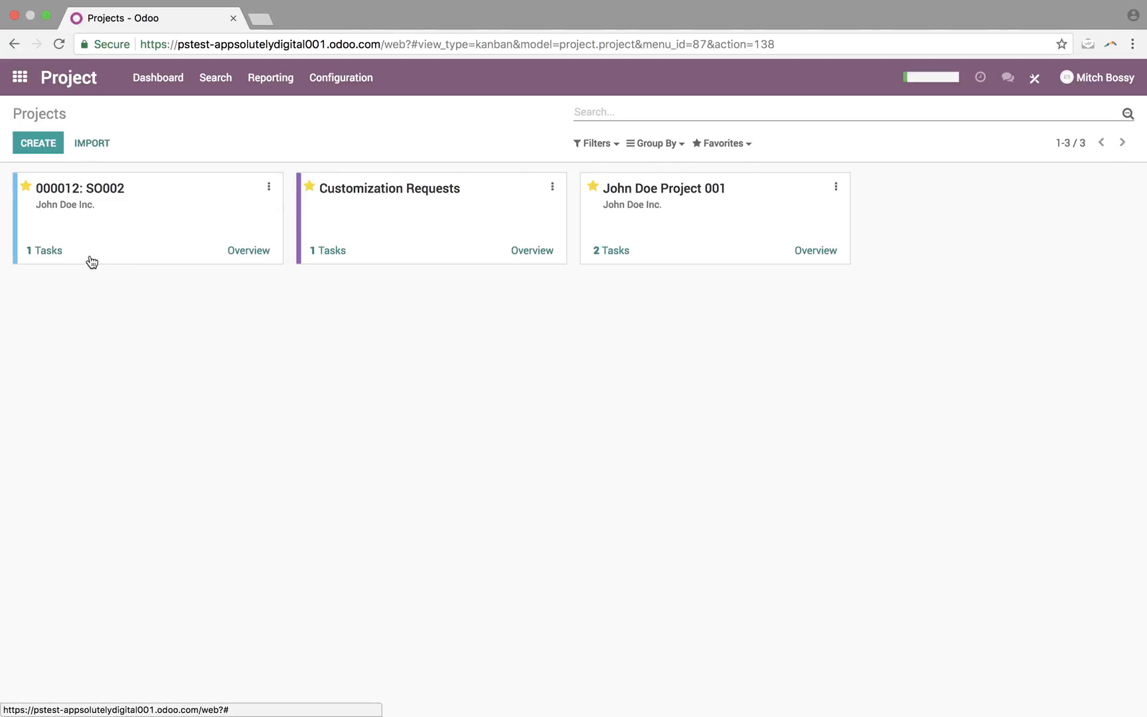
Step: Open the 000012: SO002 project's tasks and add the columns New, Development, Staging, Testing and Deployment
left_click(48, 253)
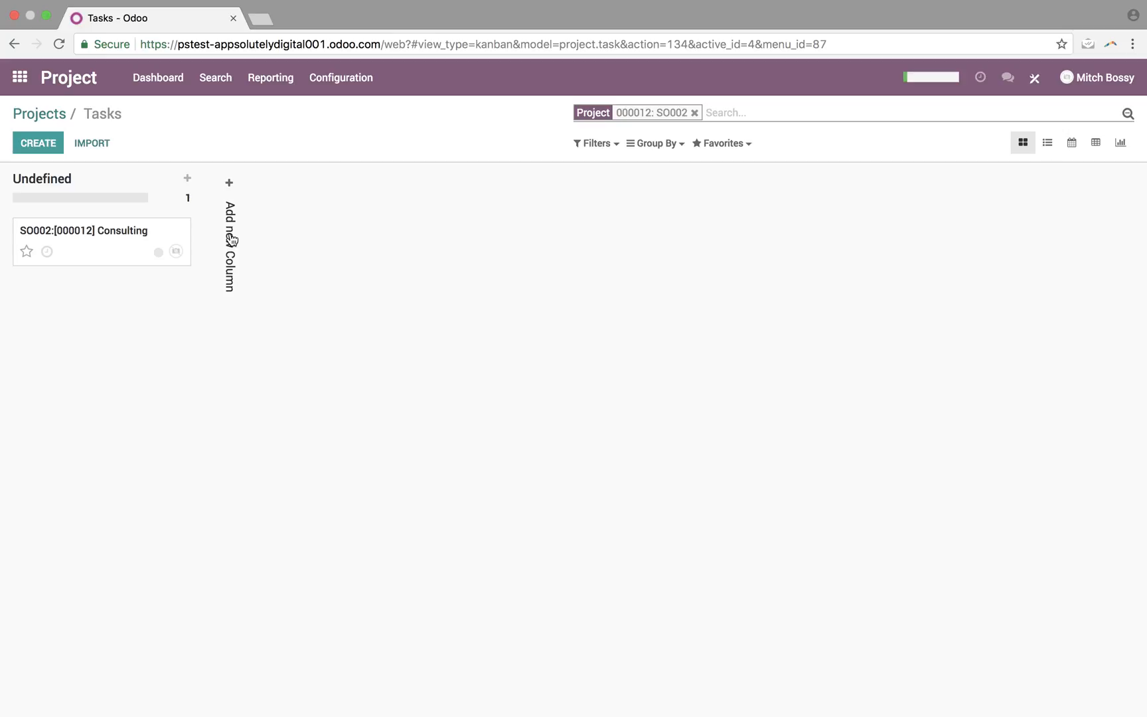
left_click(231, 239)
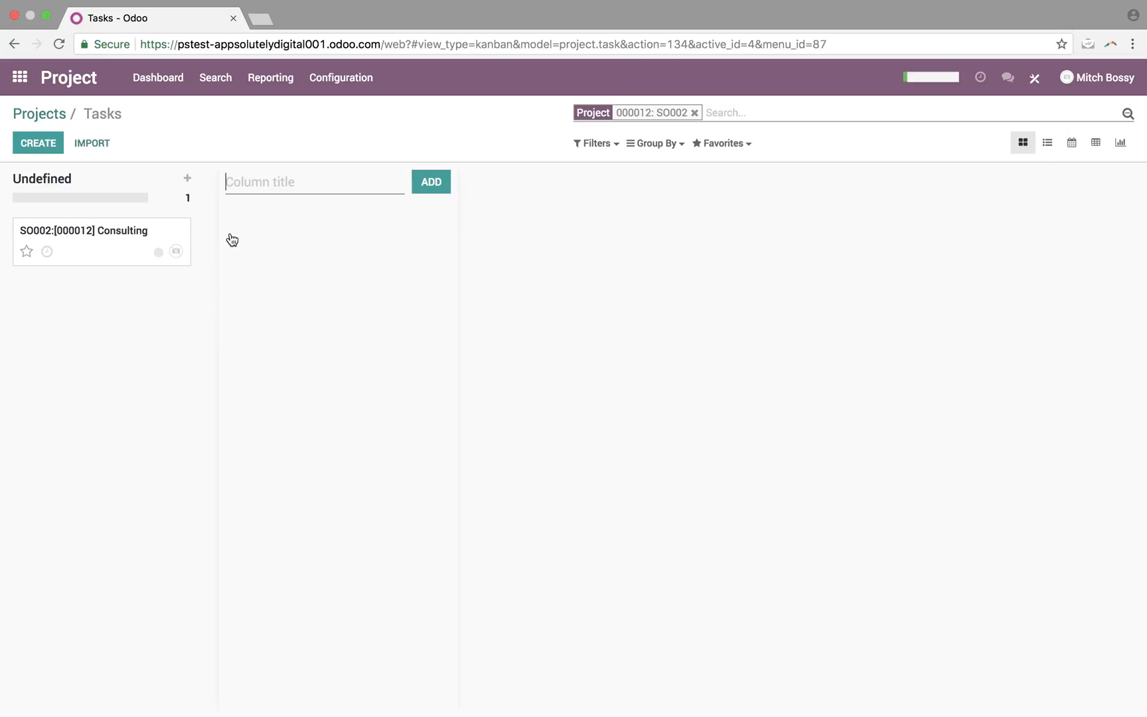
type("New")
key("Return")
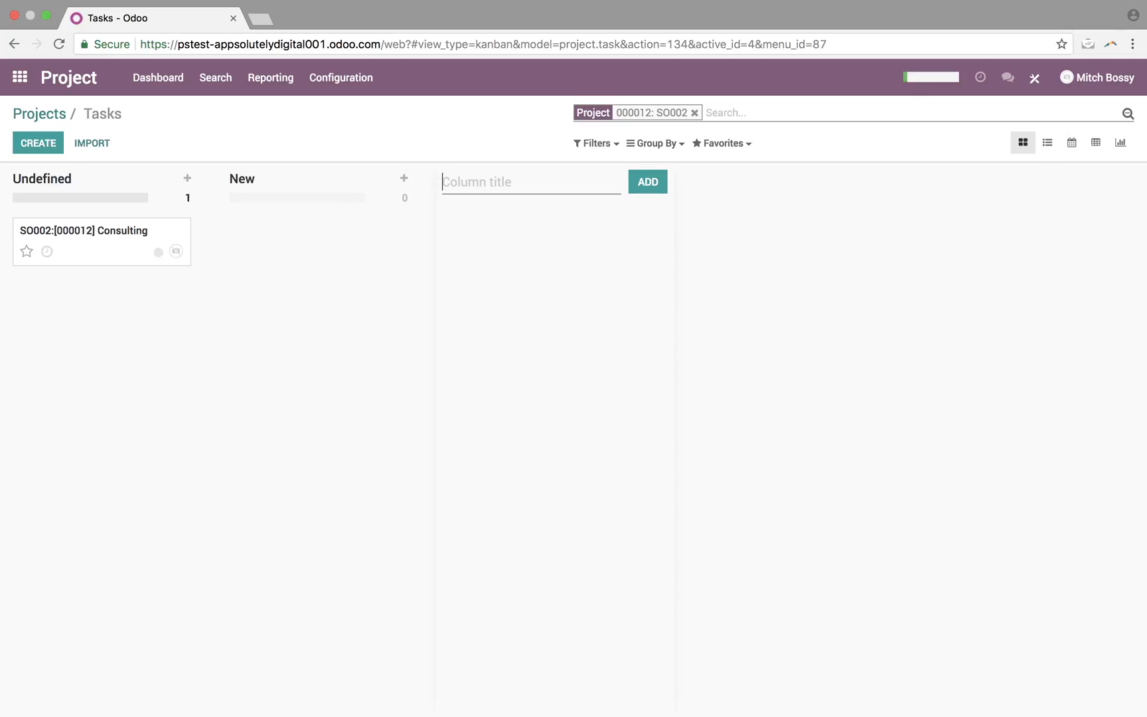
type("Development")
key("Return")
type("Staging")
key("Return")
type("Testing")
key("Return")
type("eploy")
key("BackSpace")
key("BackSpace")
key("BackSpace")
type("loyment")
key("Return")
Step: Move the SO002:[000012] Consulting task from the Undefined column into New
scroll(37, 213, "left", 5)
left_click_drag(35, 228, 286, 229)
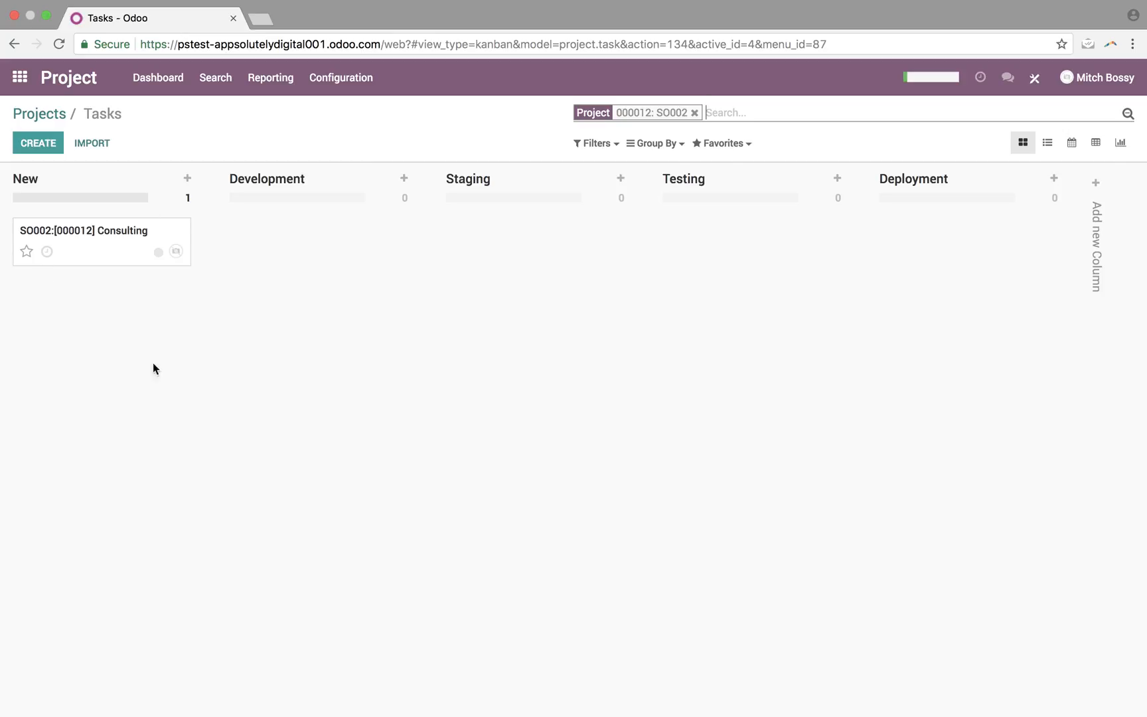
Step: Create a task titled Test in the New column
left_click(39, 143)
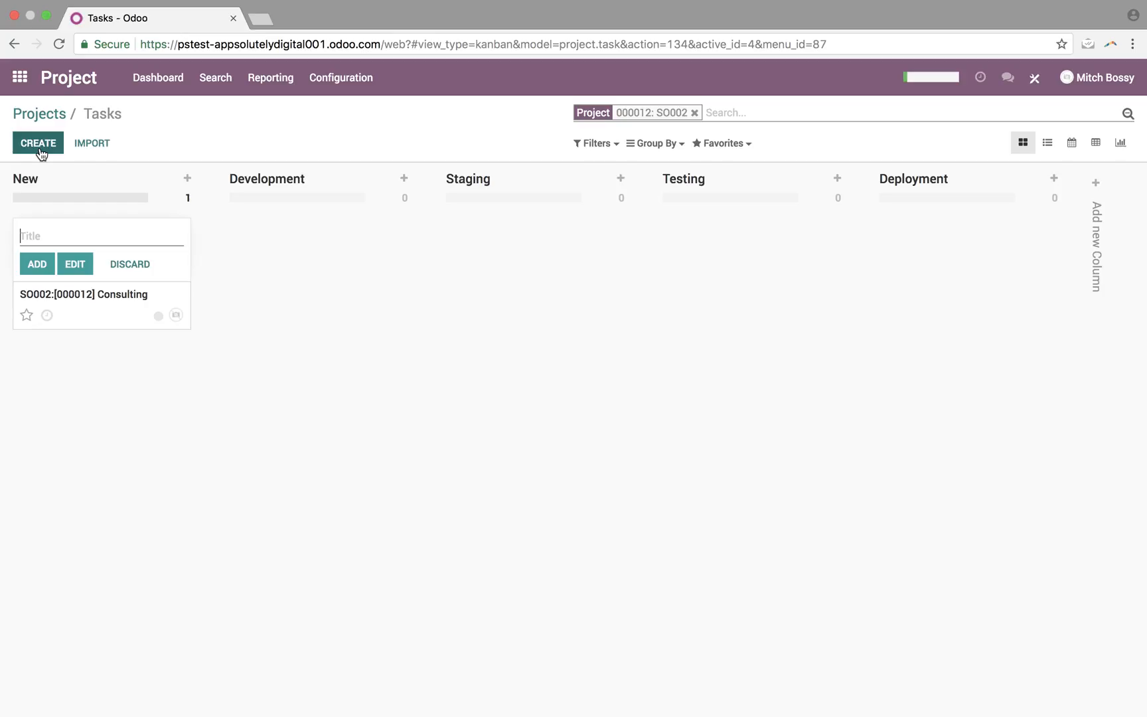
type("Test")
left_click(37, 264)
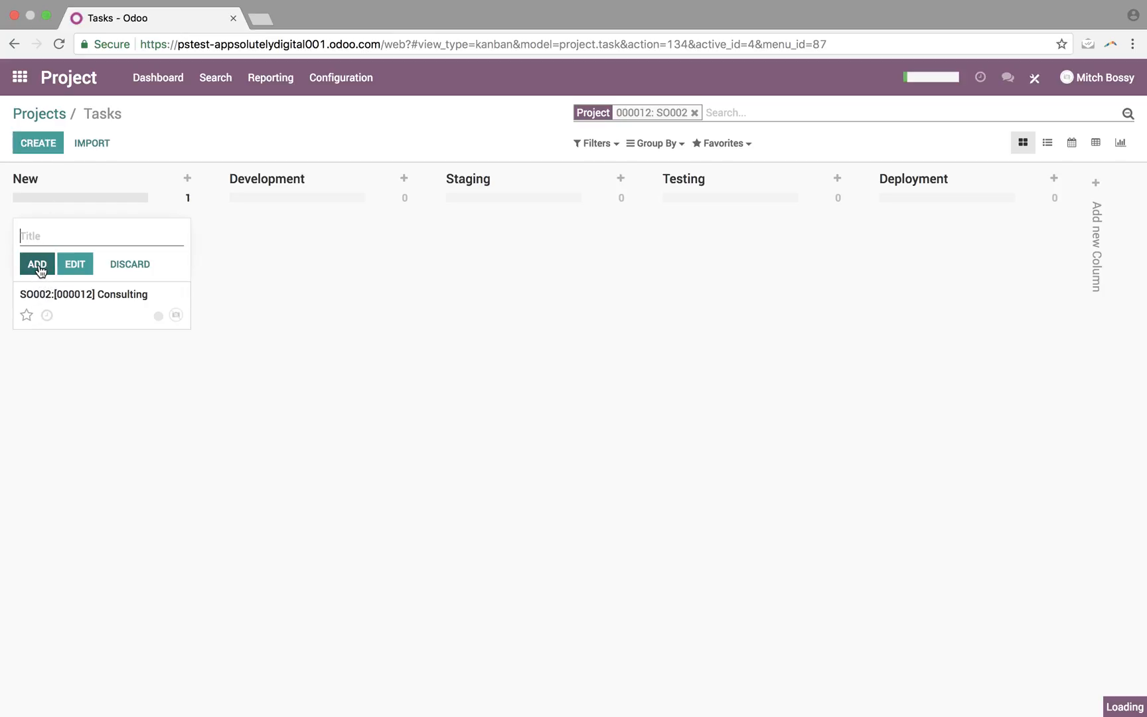
Step: Open the SO002:[000012] Consulting task for editing and insert two blank lines above its description text
left_click(86, 284)
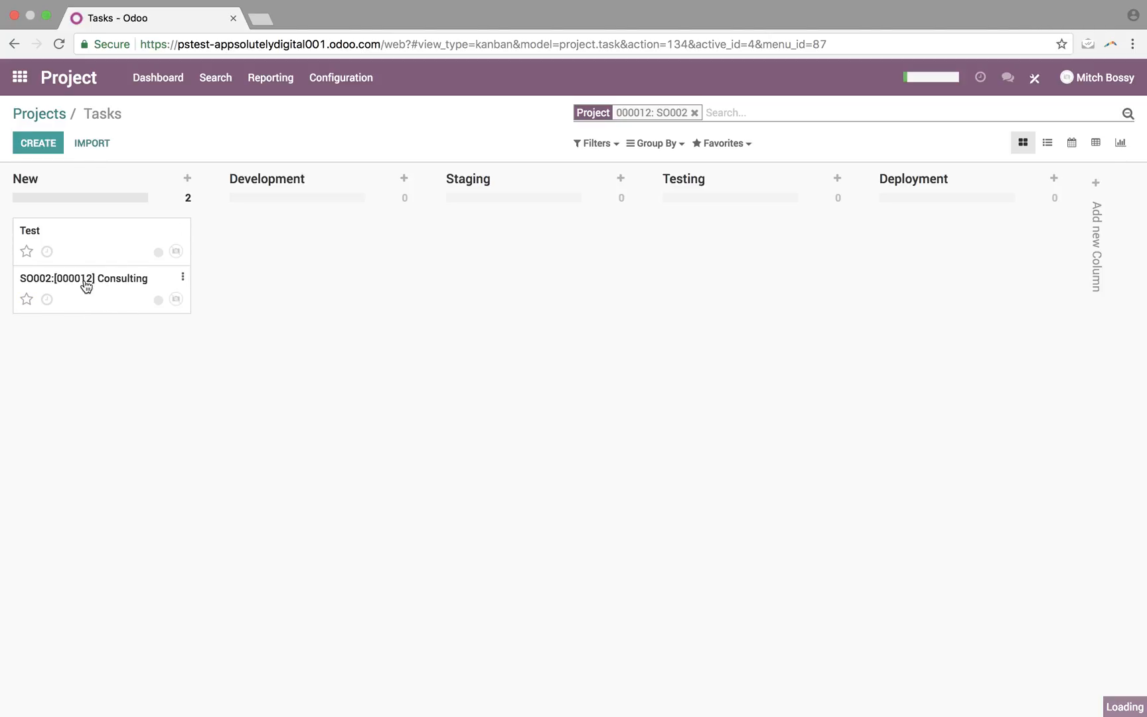
left_click(30, 140)
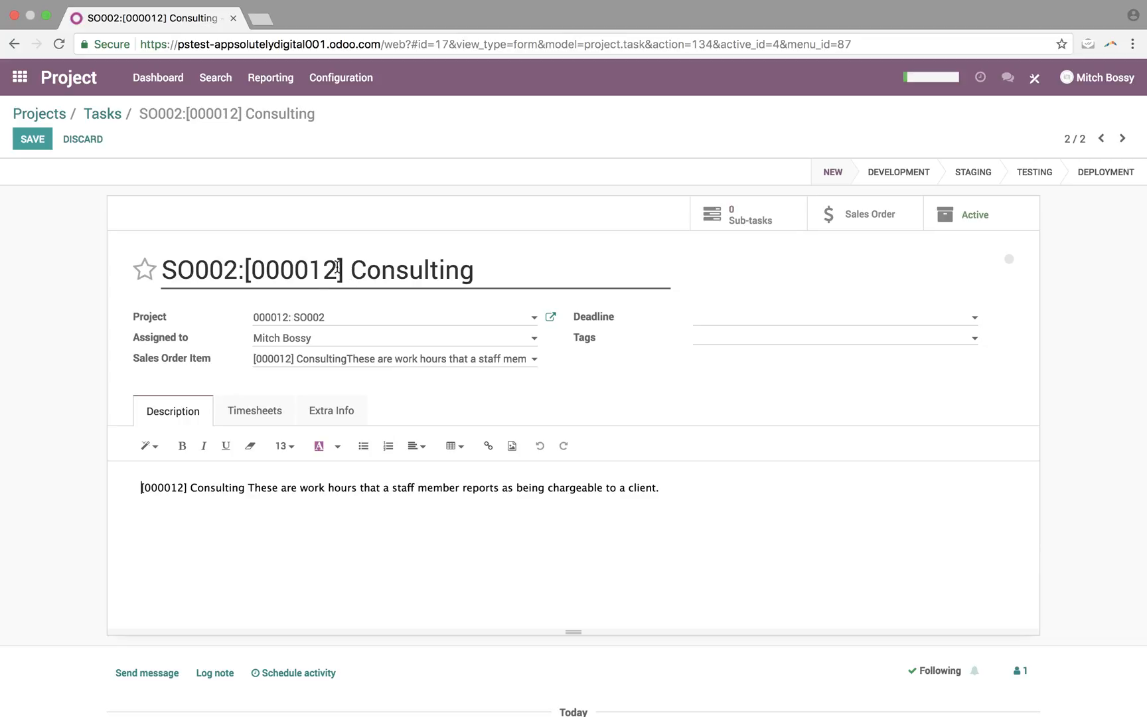
left_click_drag(481, 264, 85, 277)
left_click(39, 365)
left_click_drag(677, 493, 279, 489)
left_click(291, 507)
key("Return")
key("Return")
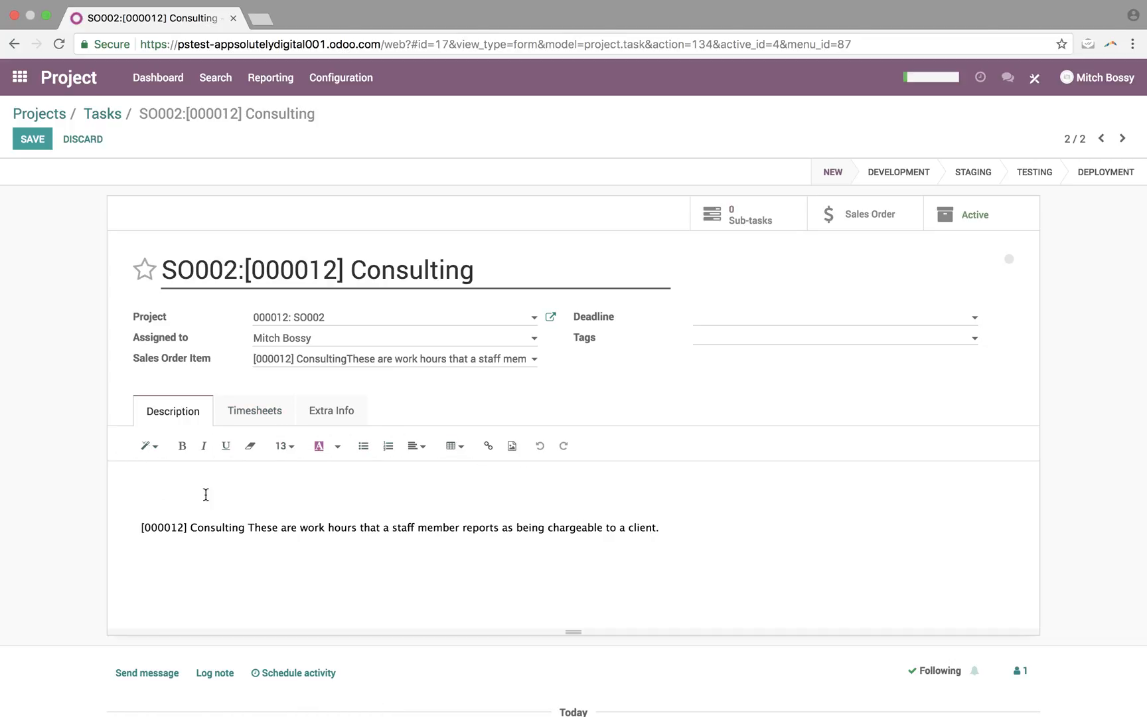
type("e")
Step: Add a timesheet line to the task with the description Development and a duration of 10:00 hours
left_click(243, 421)
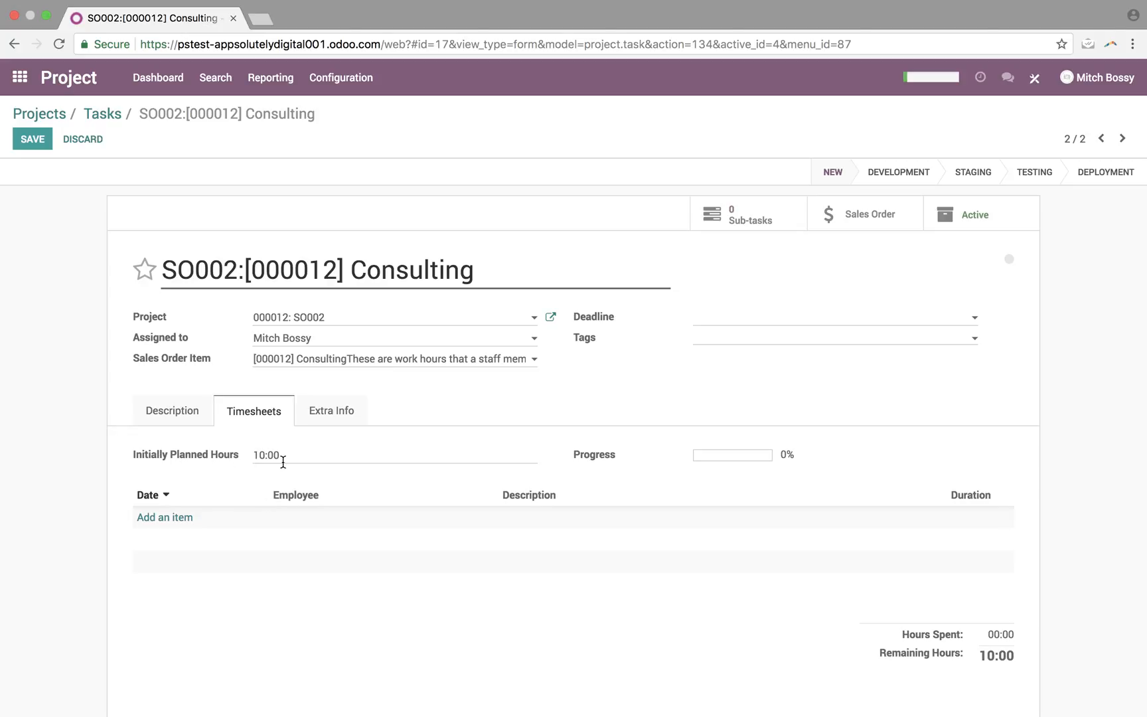
left_click(163, 517)
left_click(618, 516)
type("De")
key("Tab")
key("BackSpace")
left_click(1023, 538)
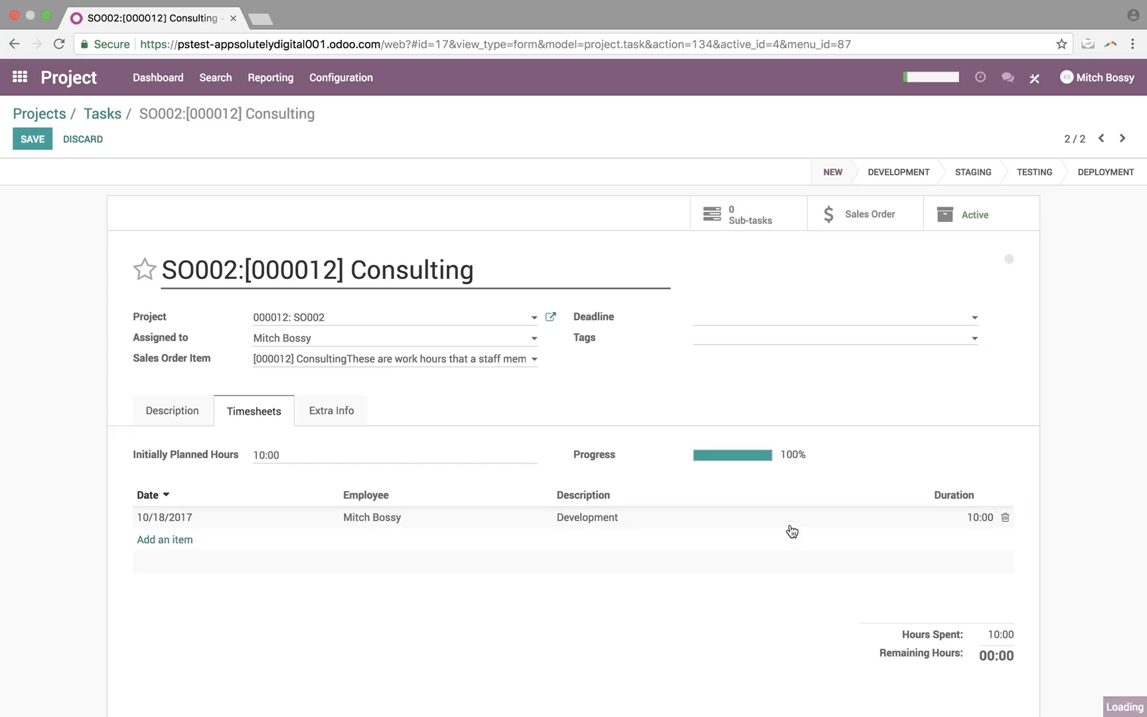
Step: Set the duration of the Development timesheet line to 5 hours
left_click(980, 521)
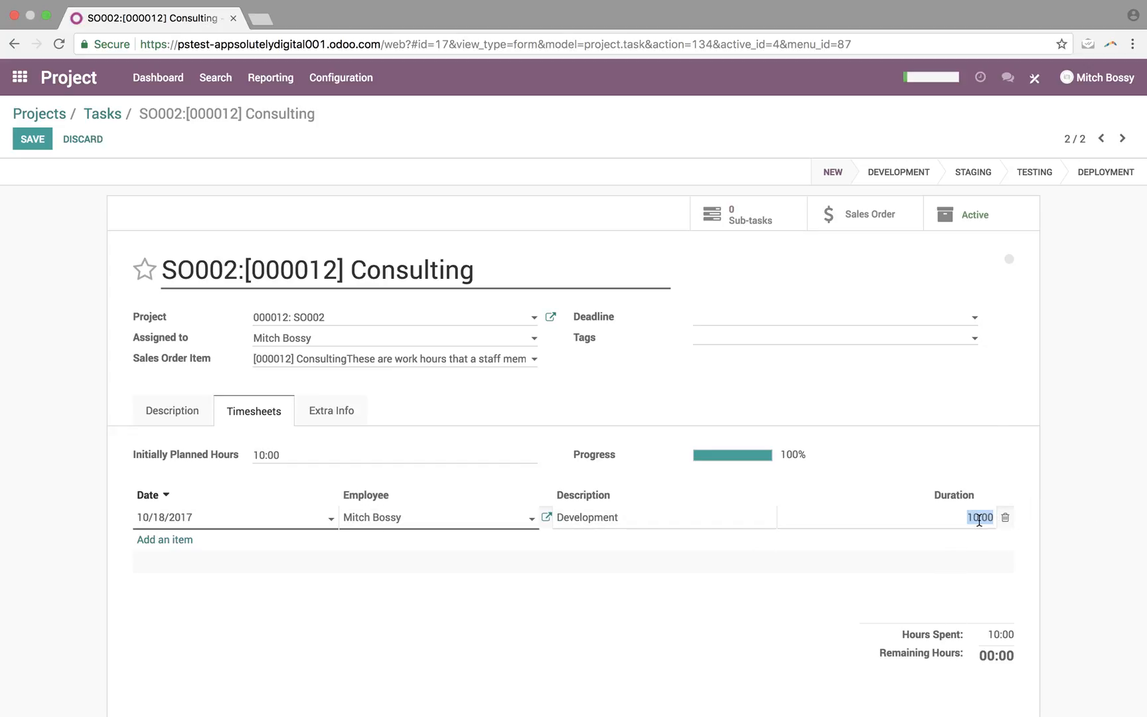
type("5")
left_click(1073, 520)
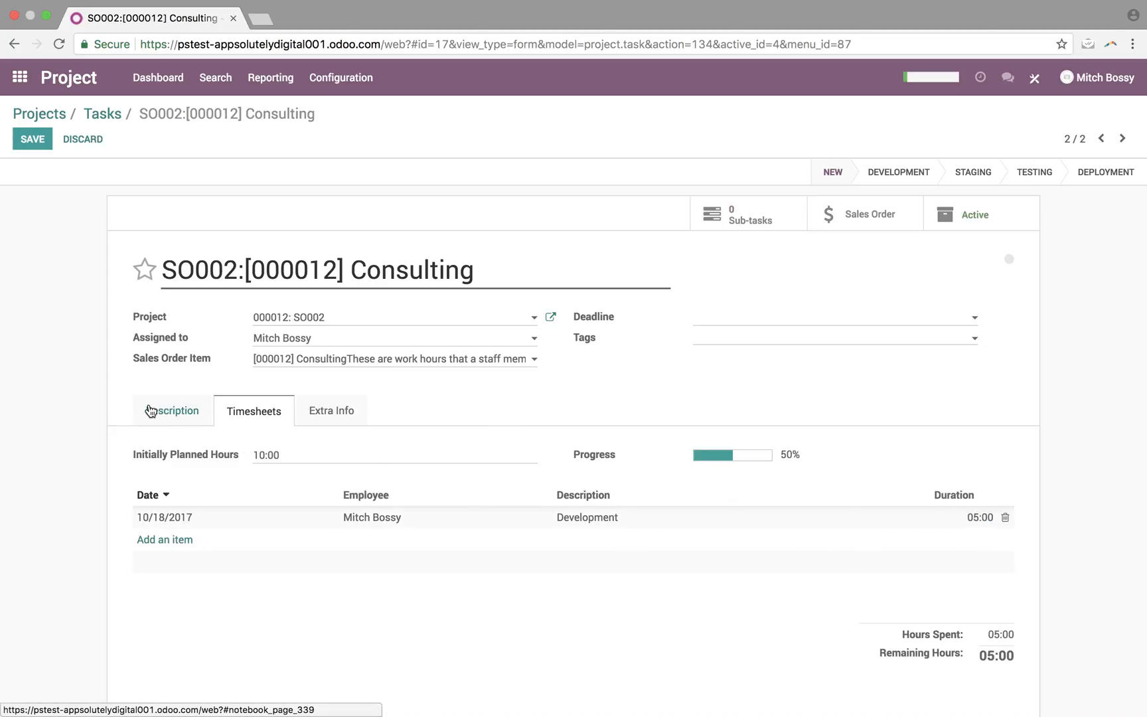
Step: Review the task's extra info and timesheets, and save the edited task
left_click(348, 414)
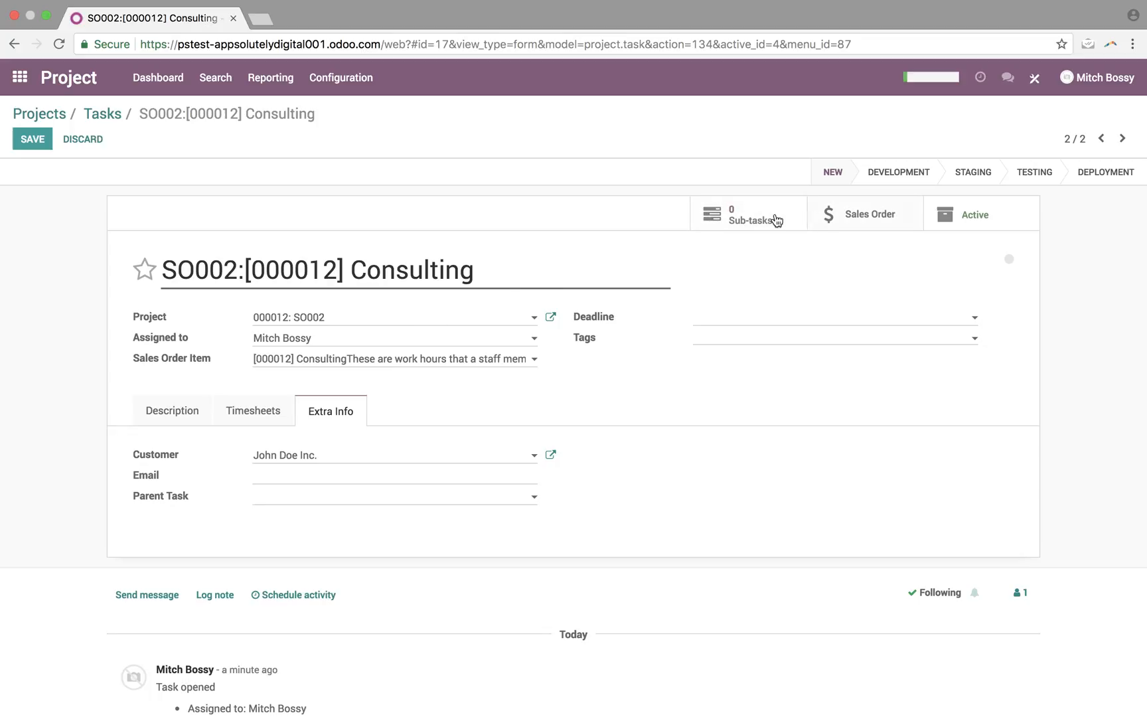
left_click(279, 410)
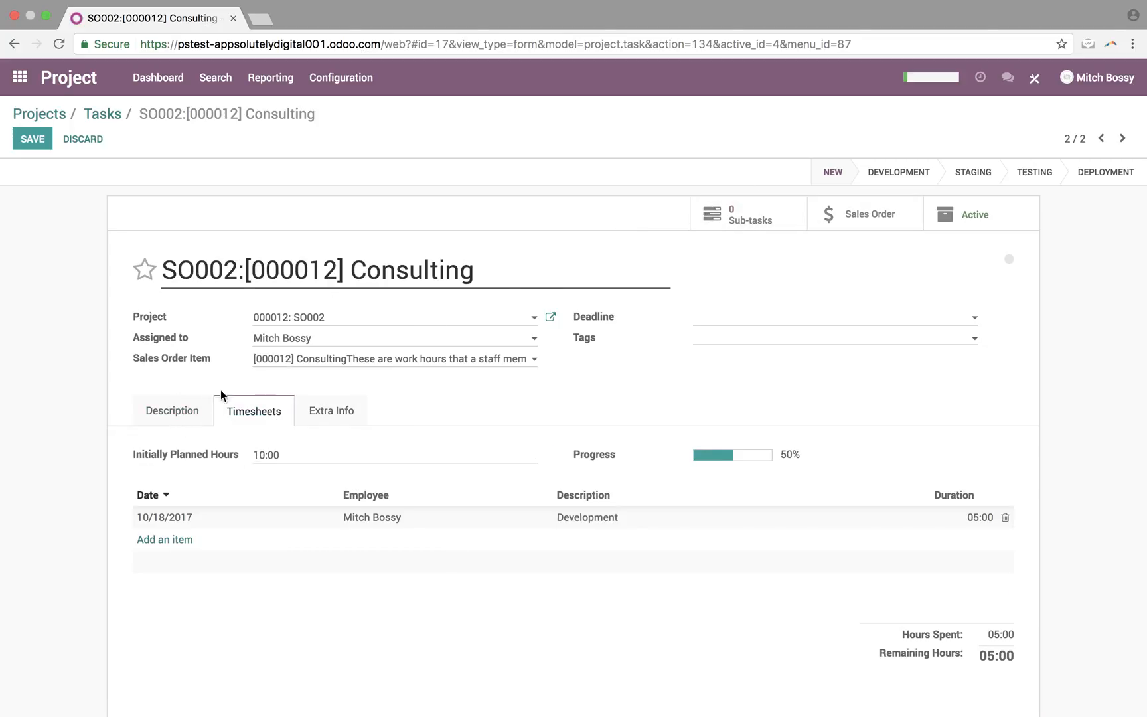
left_click(181, 412)
left_click(30, 138)
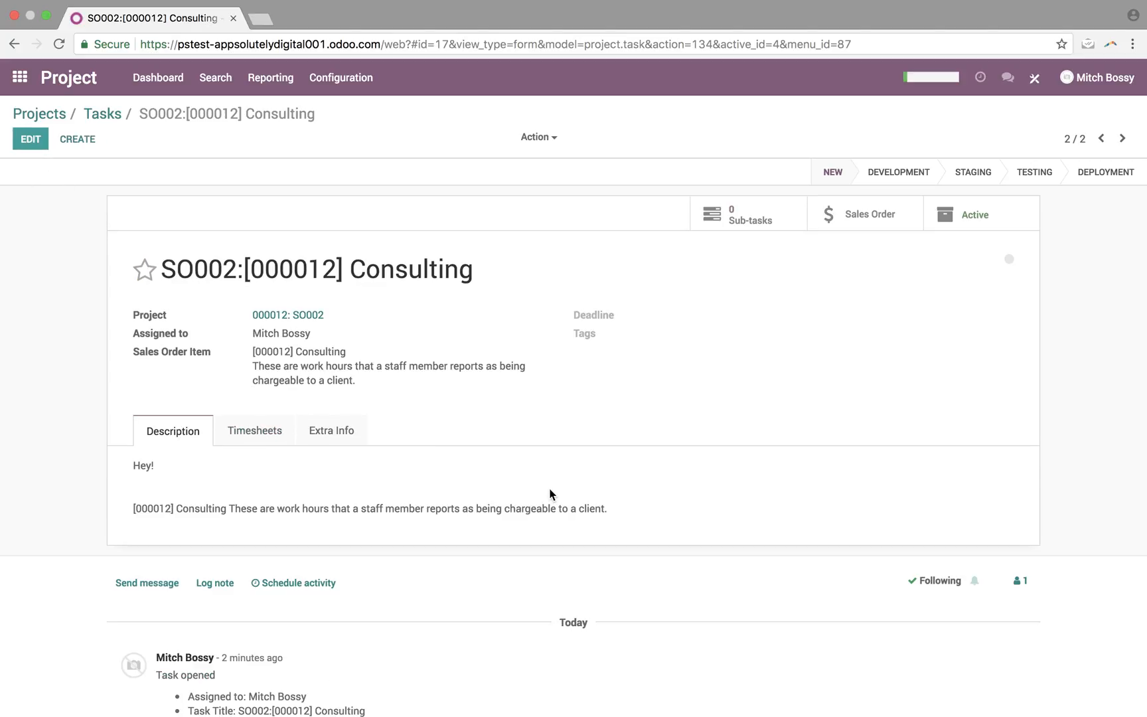
scroll(551, 494, "down", 3)
scroll(550, 494, "up", 3)
scroll(550, 494, "down", 3)
scroll(356, 535, "up", 3)
scroll(356, 535, "down", 3)
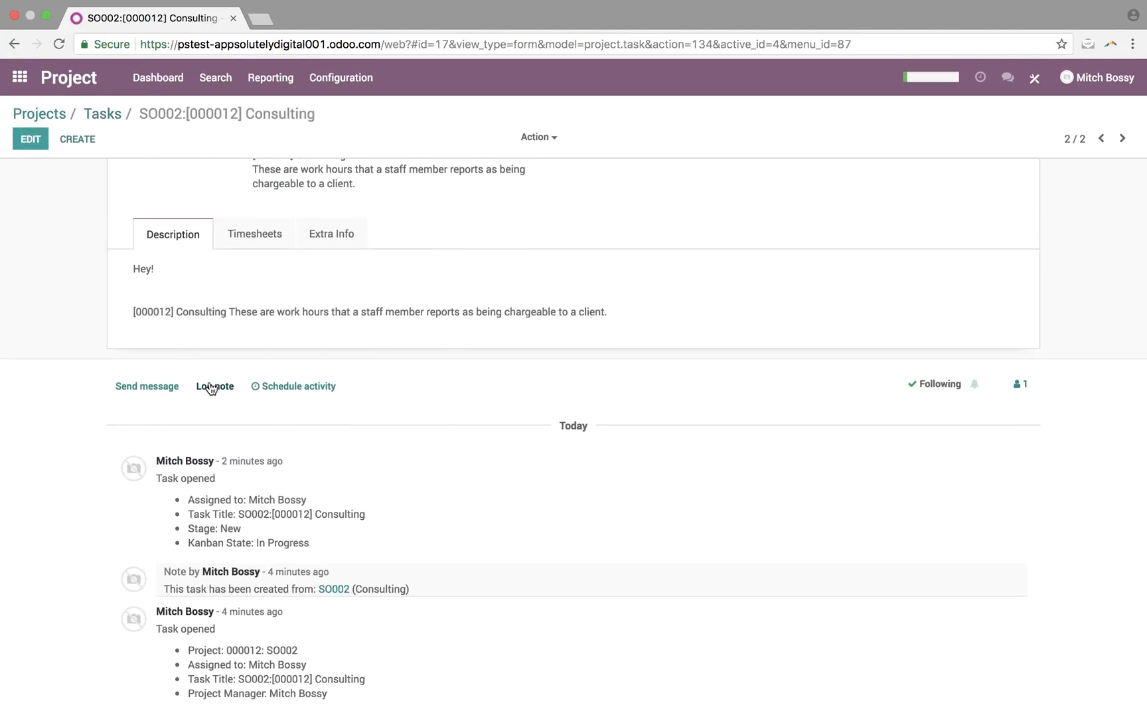
left_click(211, 386)
type("@")
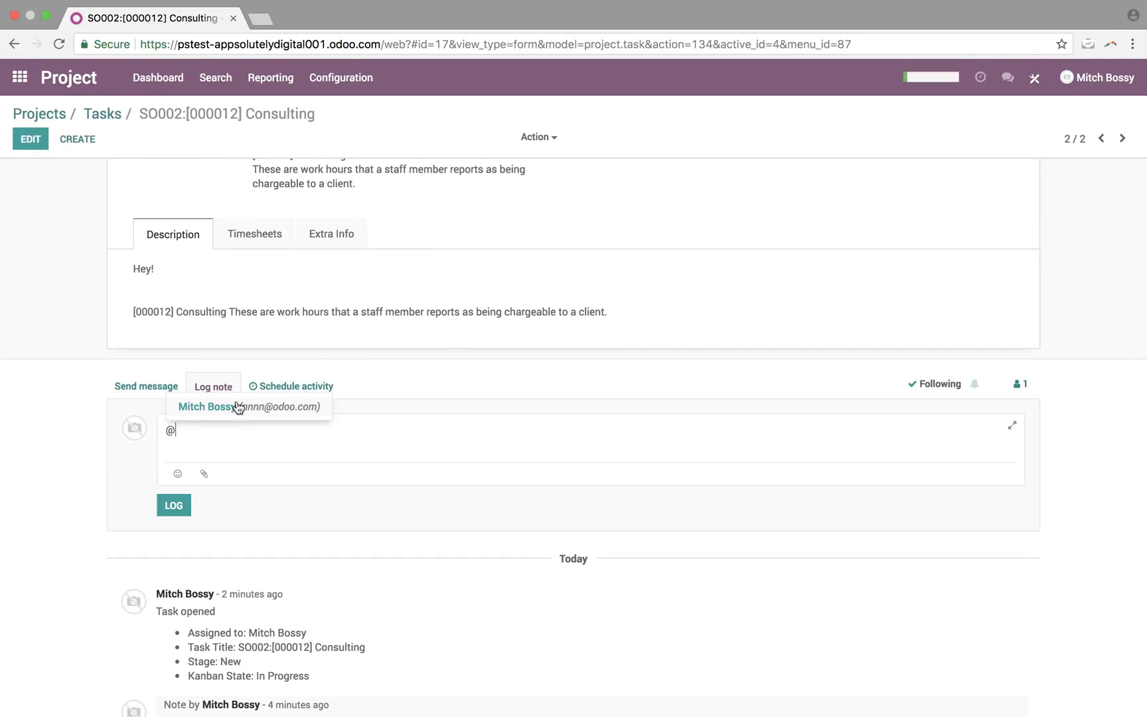
left_click(228, 408)
left_click_drag(300, 424, 147, 408)
key("BackSpace")
Step: Move the SO002:[000012] Consulting task to the Development stage, and view the project's tasks as a list and a calendar
left_click(106, 115)
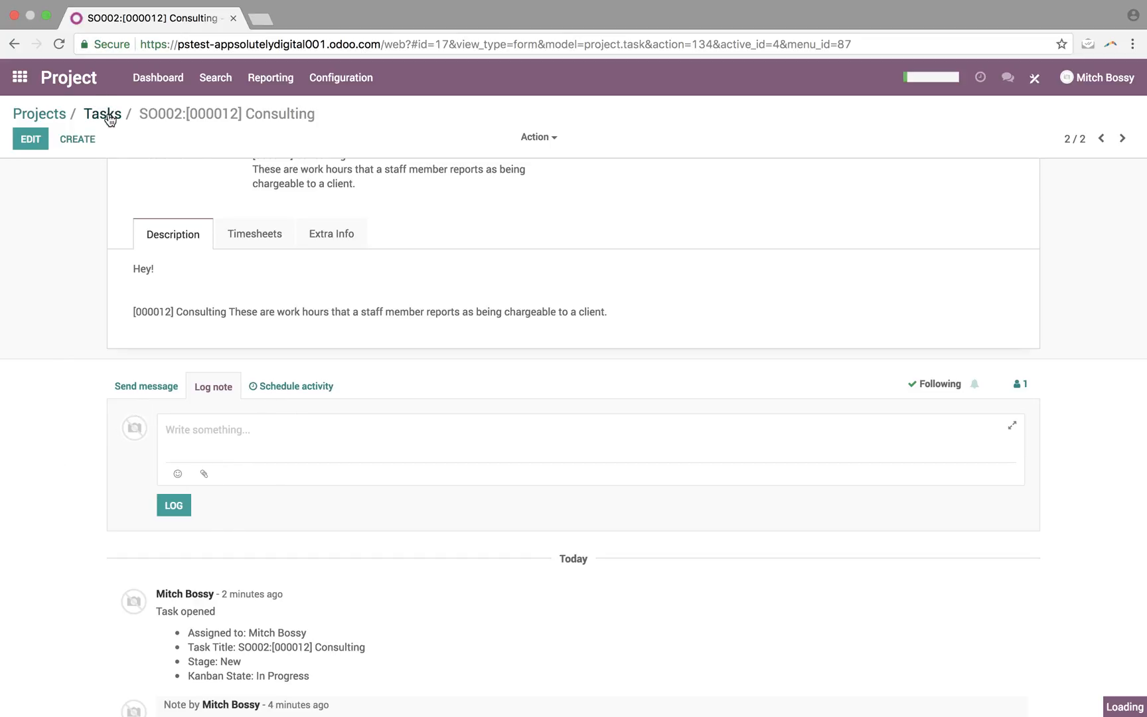
left_click_drag(91, 240, 266, 239)
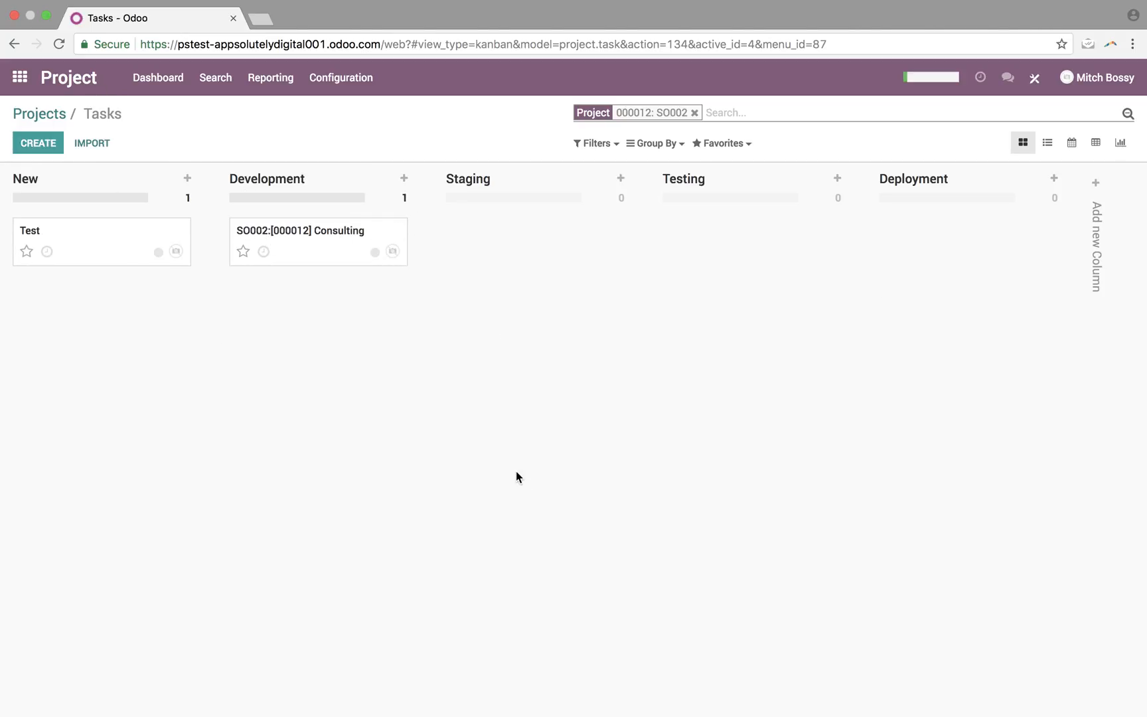
left_click(1053, 146)
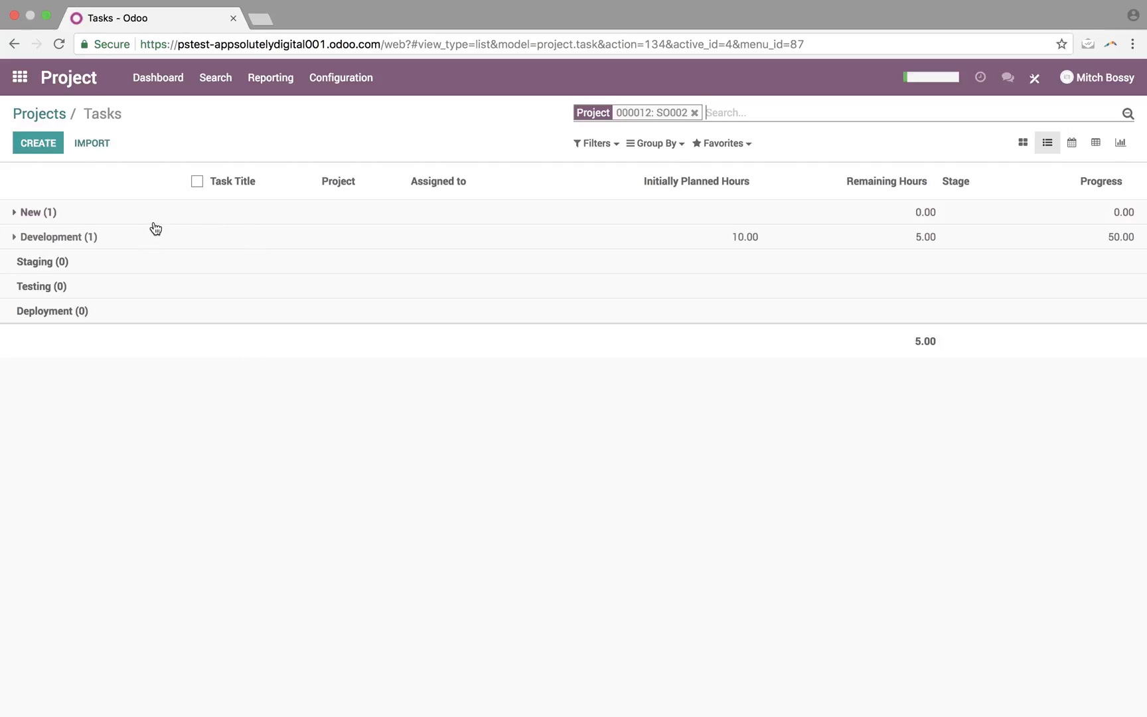
left_click(1070, 146)
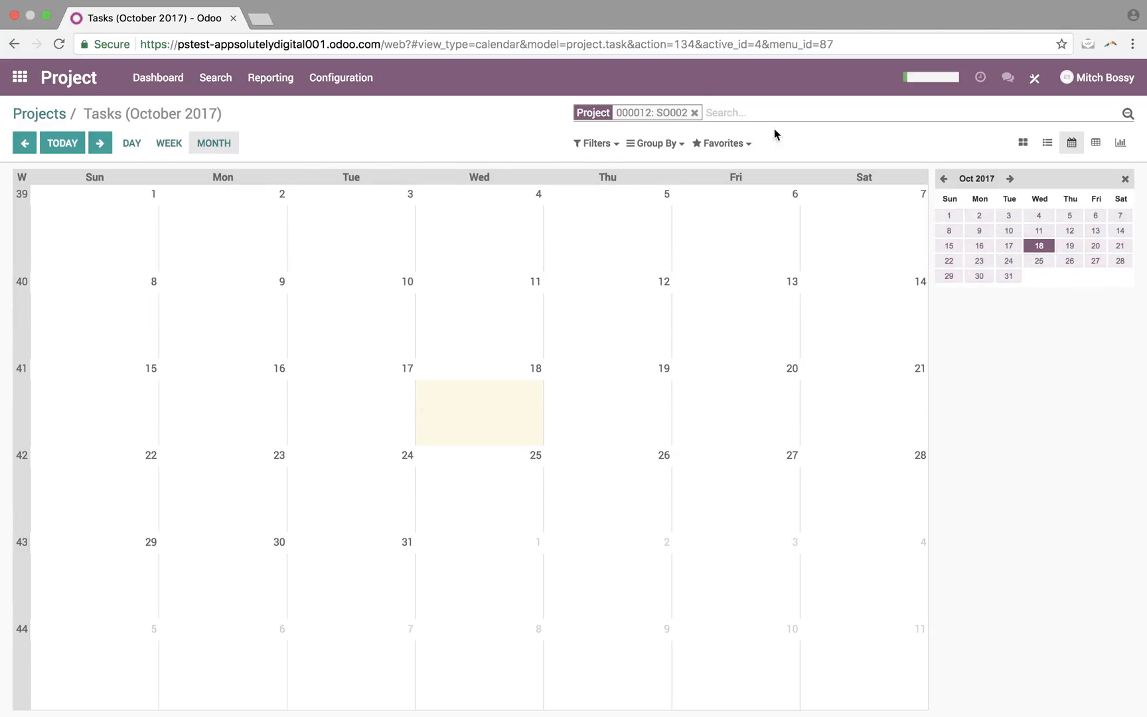
Step: Set the SO002:[000012] Consulting task's deadline to 10/20/2017, and show the project's tasks in the calendar
left_click(30, 114)
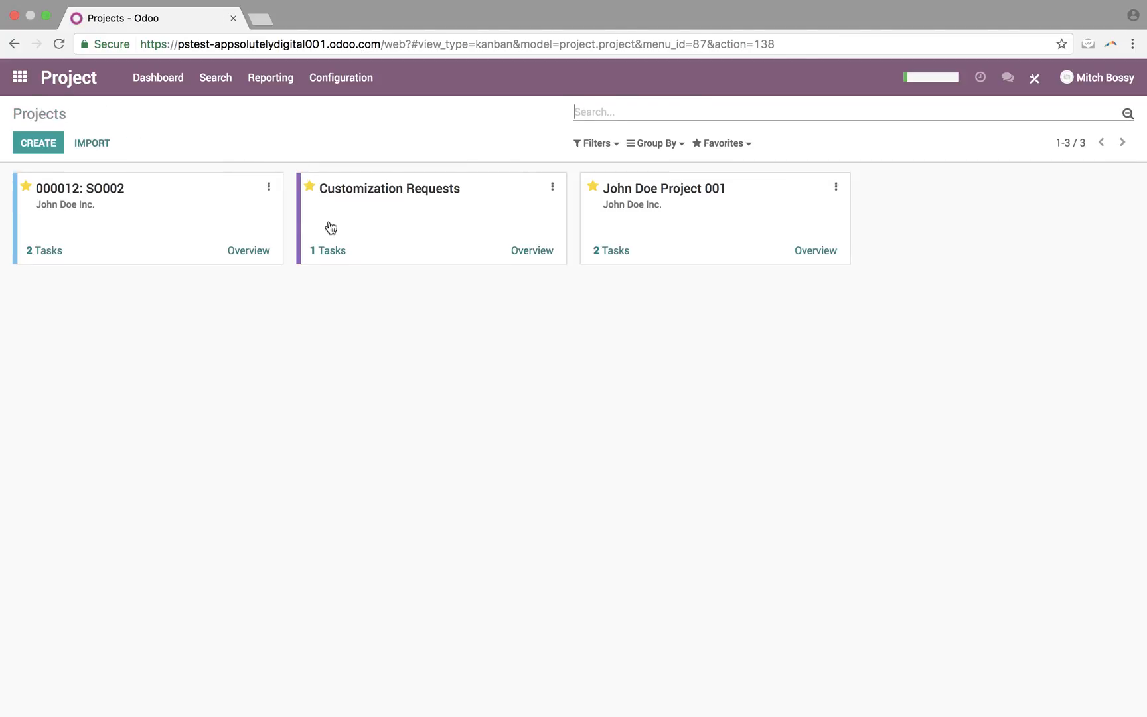
left_click(47, 252)
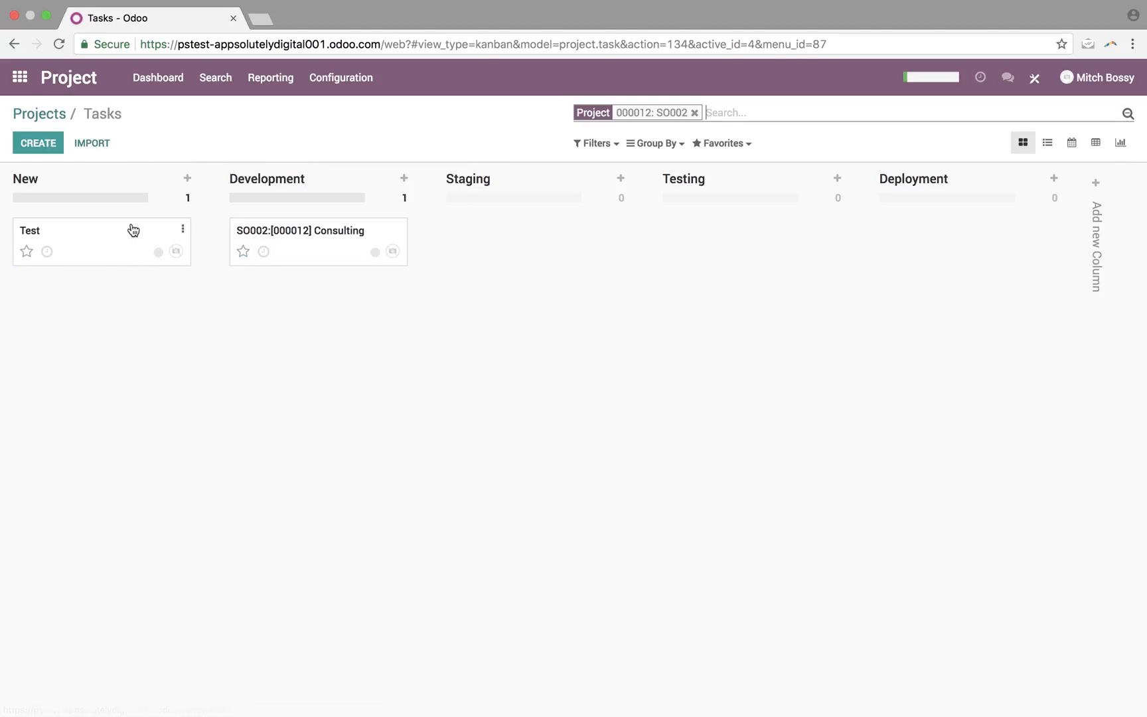
left_click(303, 231)
left_click(33, 138)
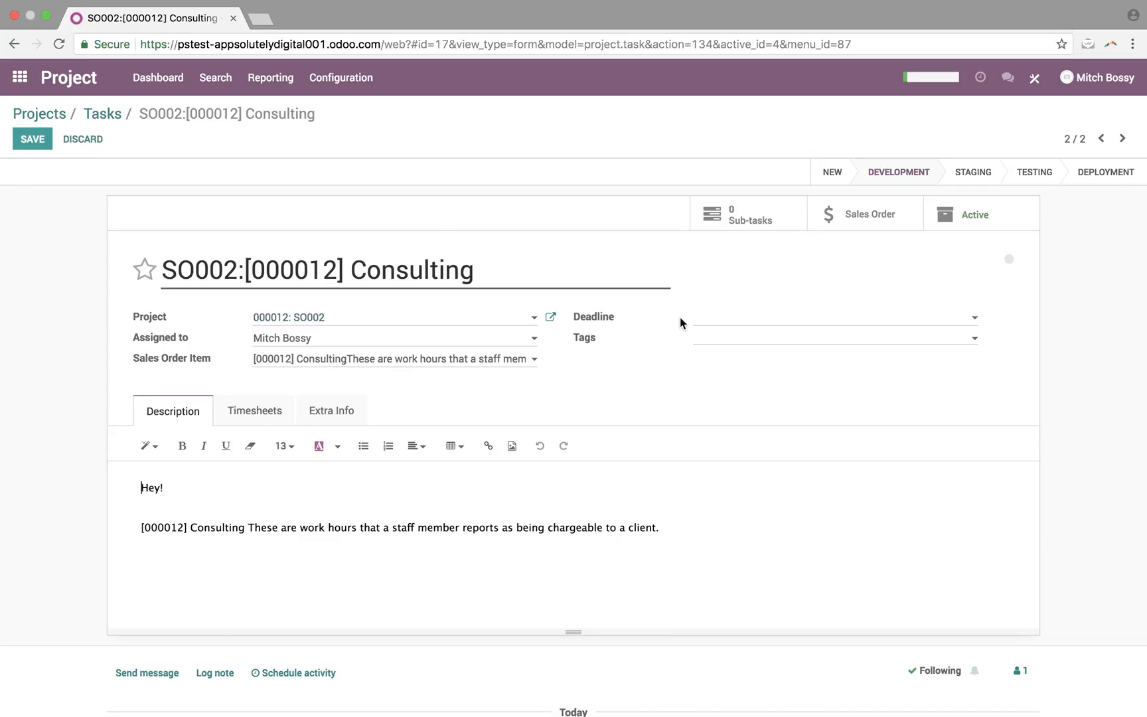
left_click(715, 317)
left_click(864, 439)
left_click(32, 139)
left_click(97, 114)
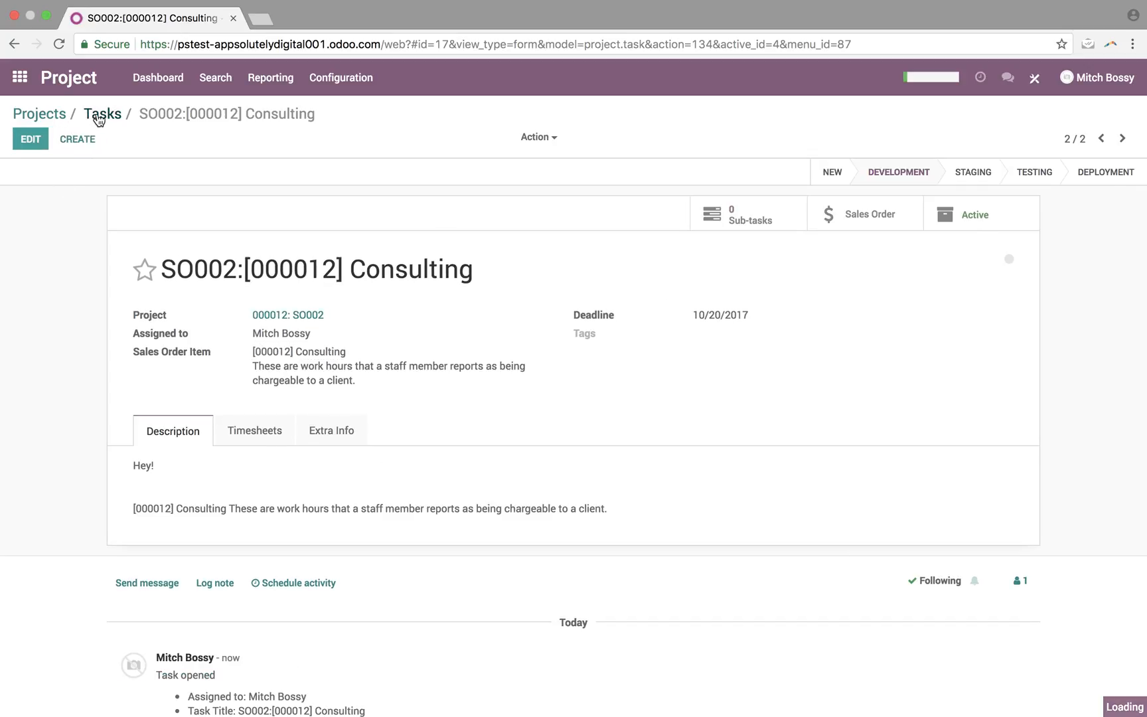
left_click(1081, 152)
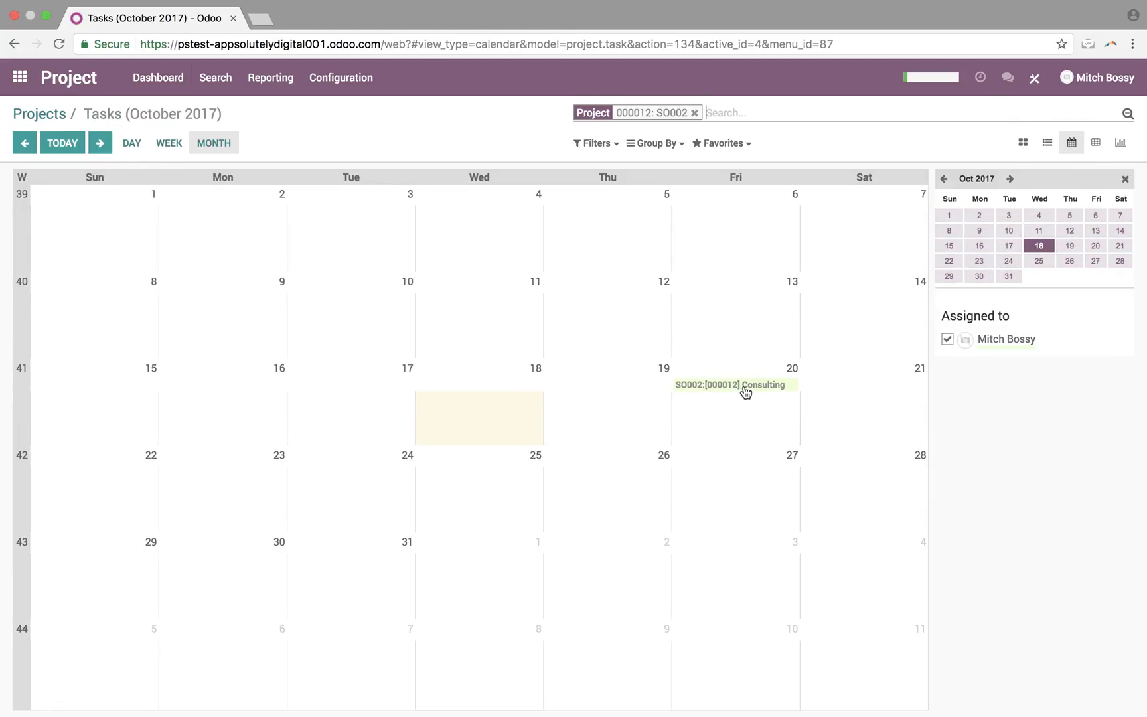
Step: Show the project's tasks as a pivot table and add the measures Progress, Total Hours, Remaining Hours, Hours Spent and Total
left_click(1096, 142)
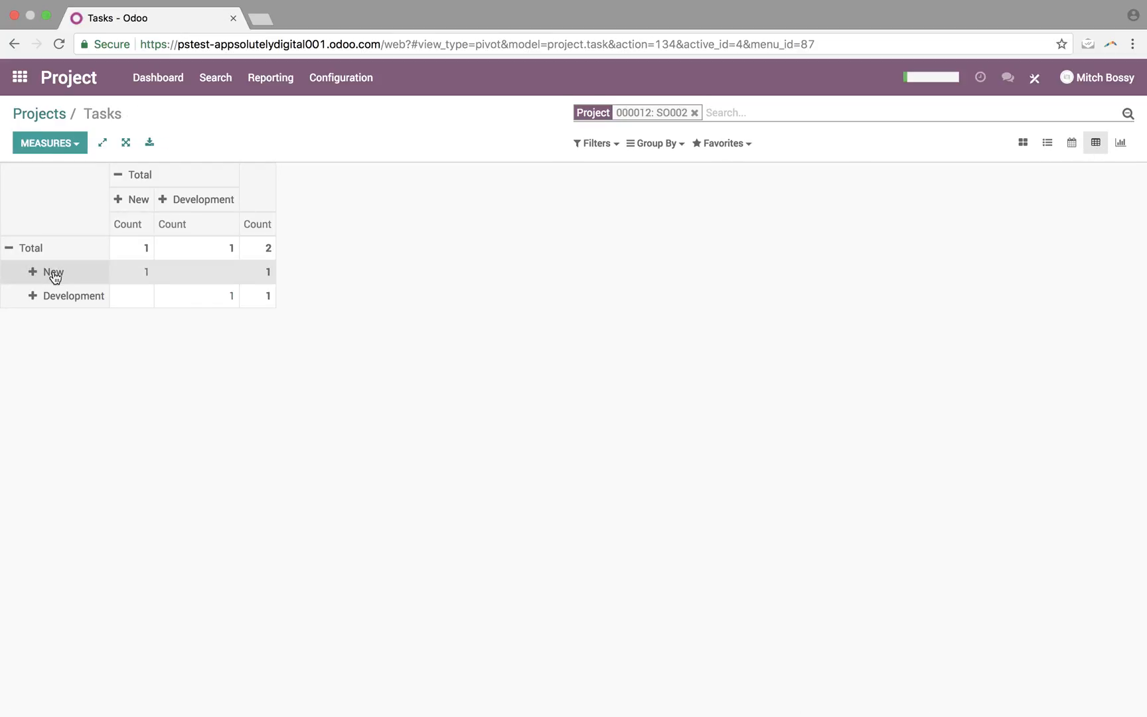
left_click(78, 141)
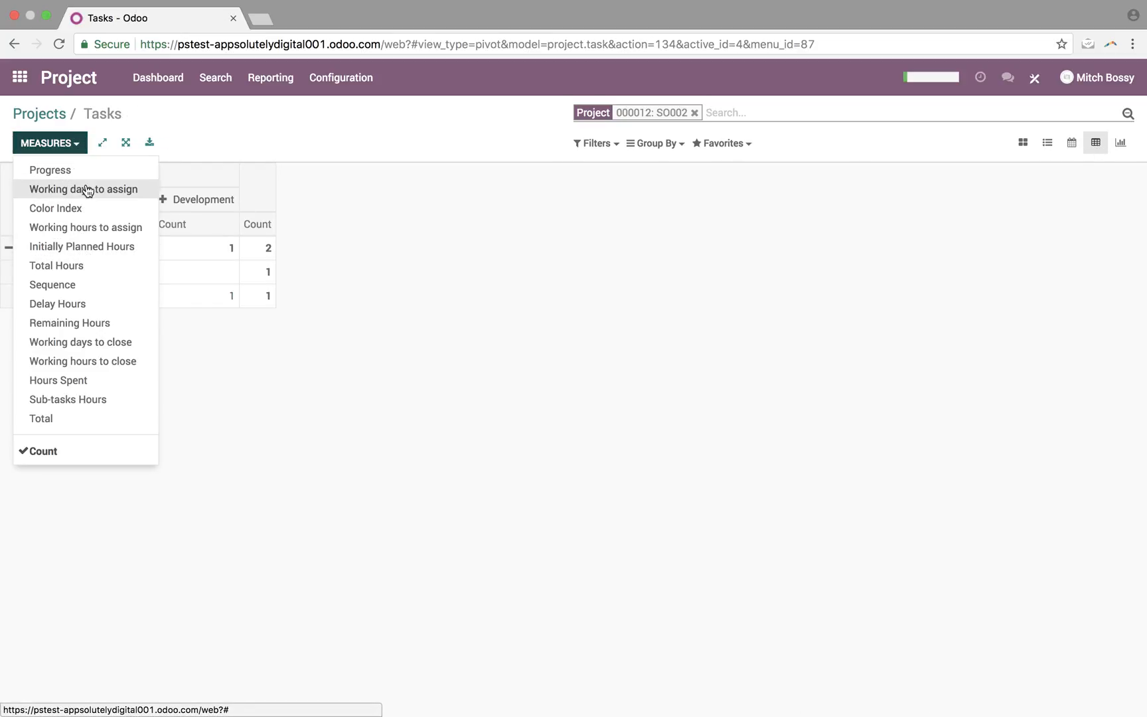
left_click(88, 171)
left_click(94, 266)
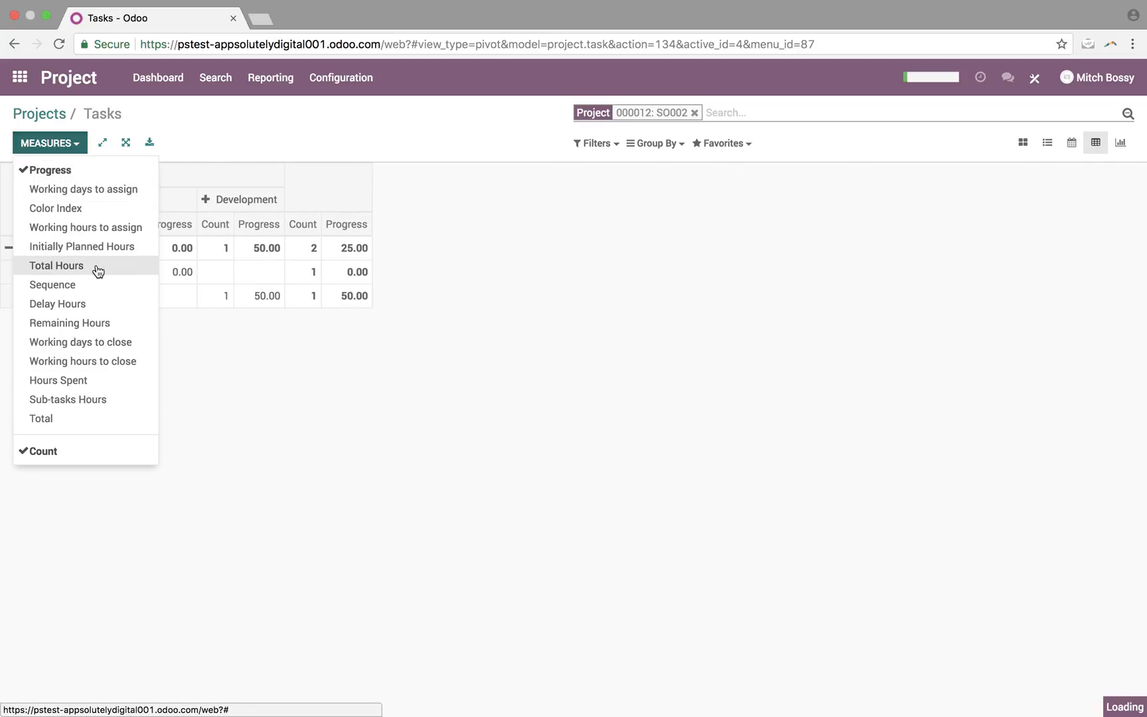
left_click(98, 322)
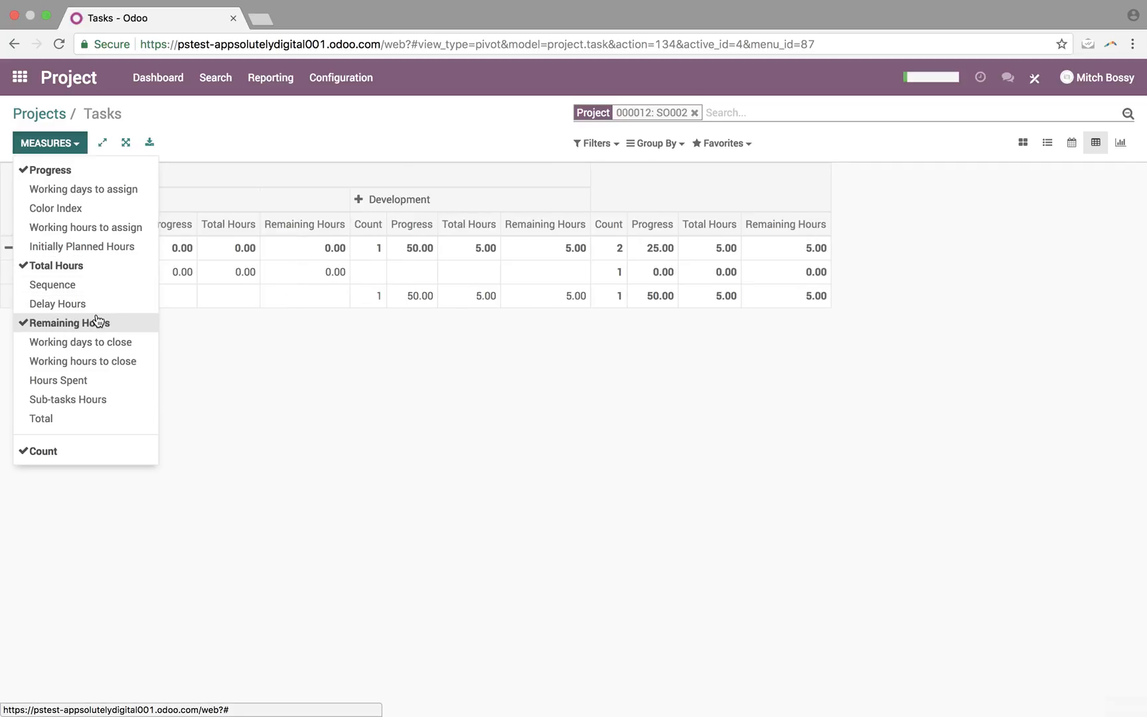
left_click(102, 382)
left_click(95, 418)
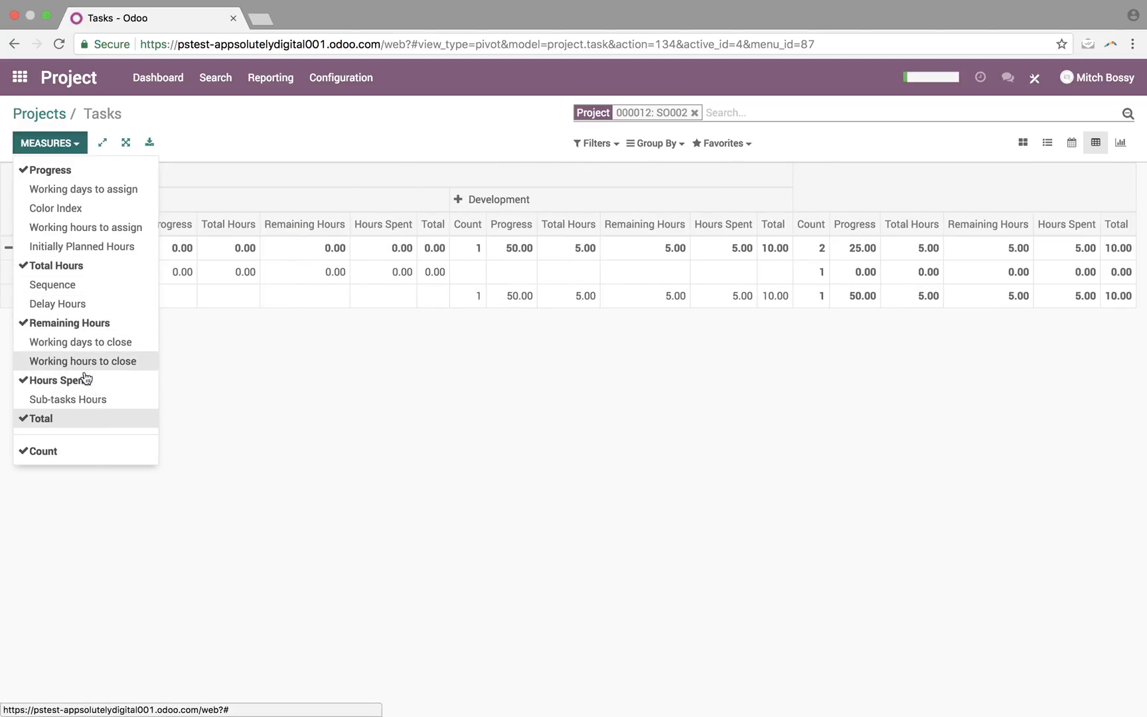
left_click(433, 397)
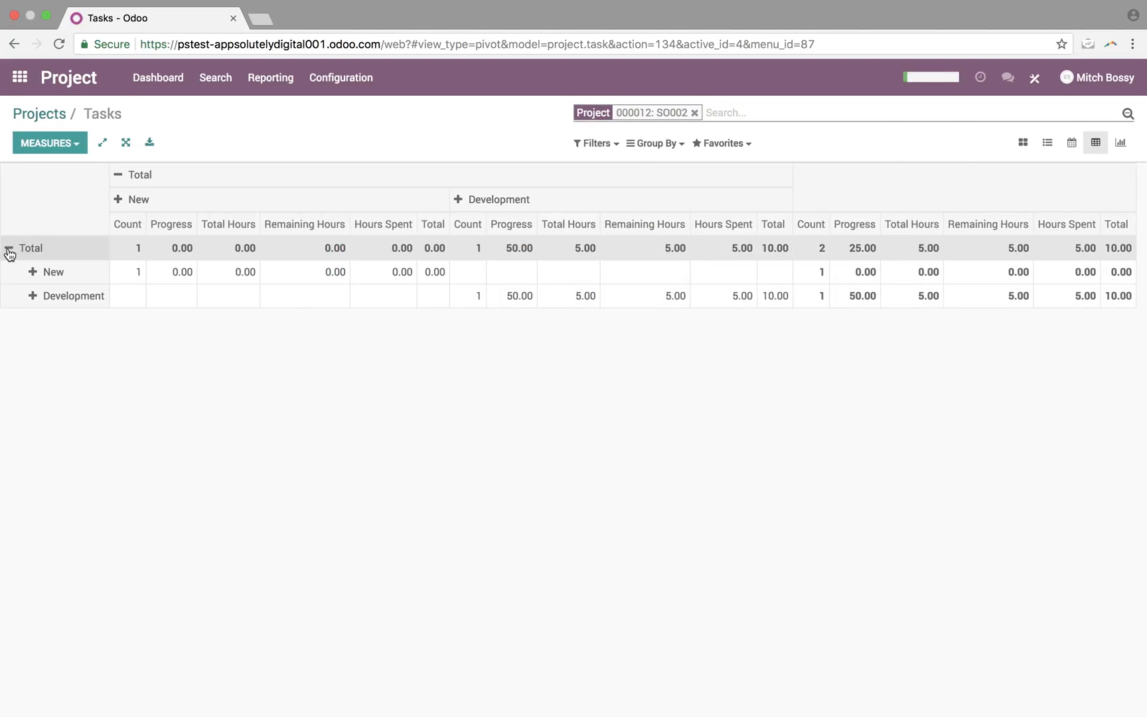
Step: Collapse the pivot table's stage columns and regroup the columns by Assigning Date per day
left_click(113, 182)
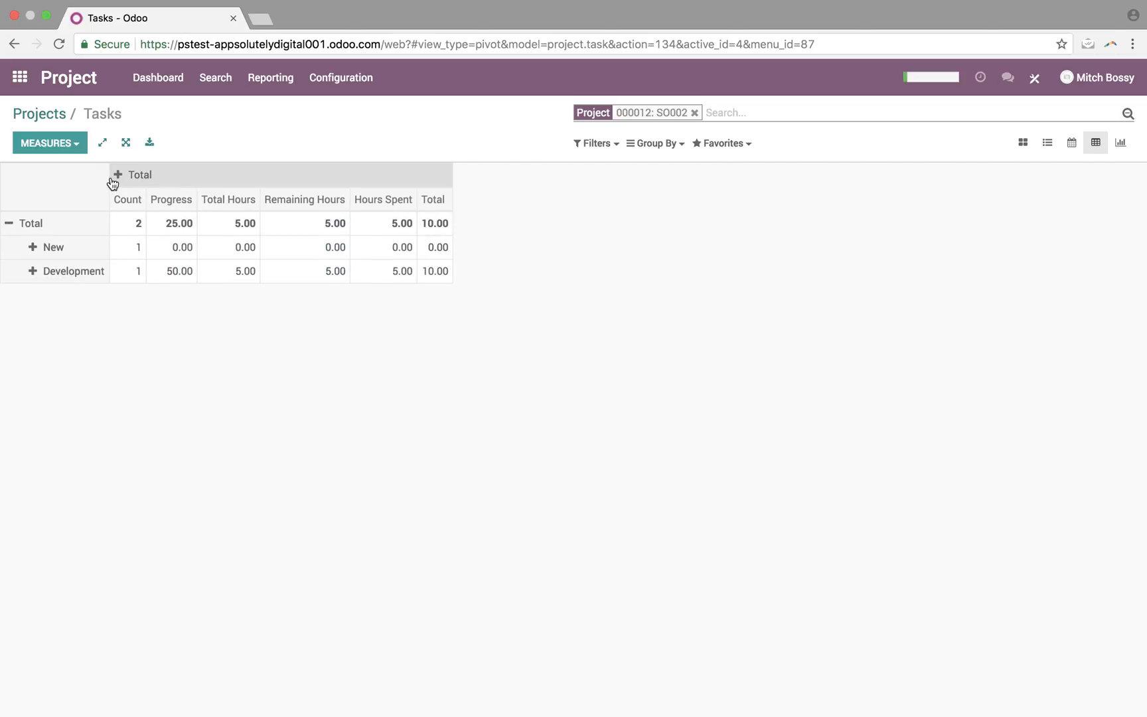
left_click(113, 182)
mouse_move(210, 233)
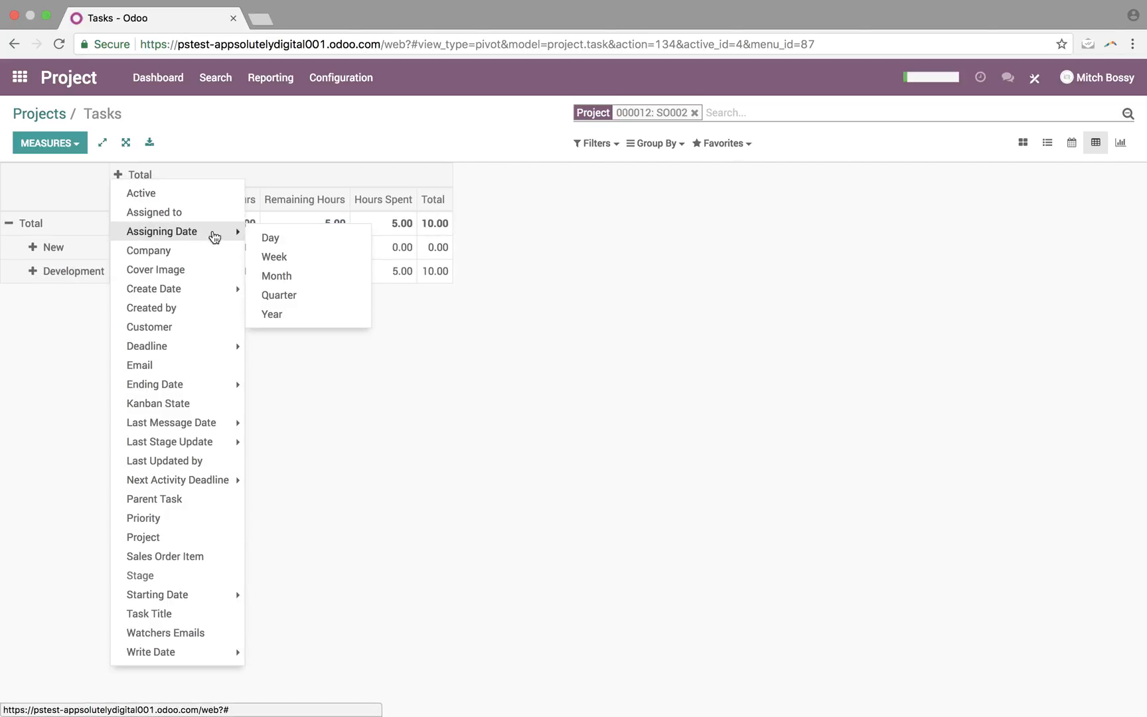
left_click(300, 236)
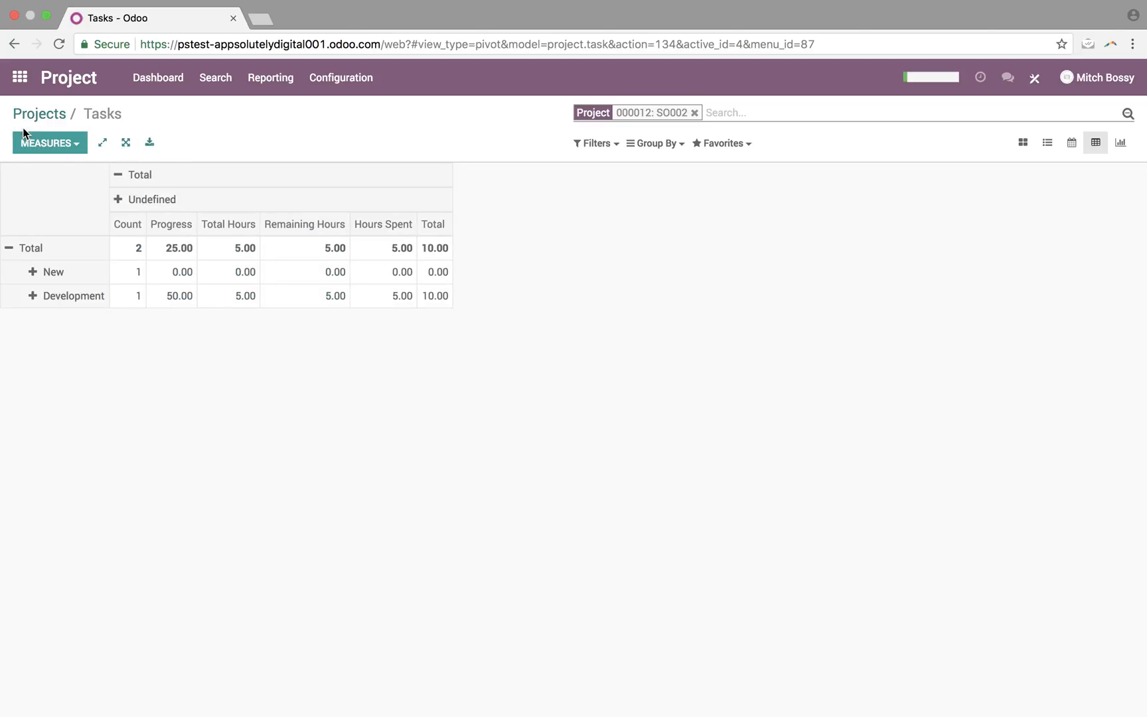
Step: Leave the Project app and open the list of sales orders in the Sales app
left_click(40, 117)
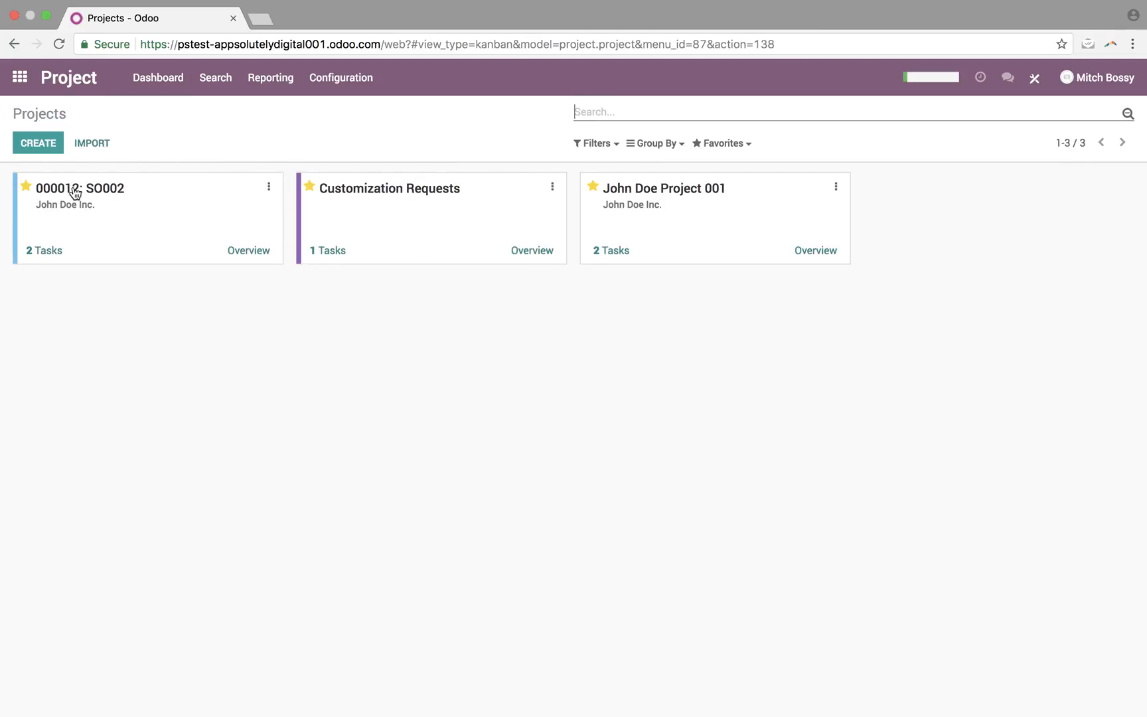
left_click(20, 77)
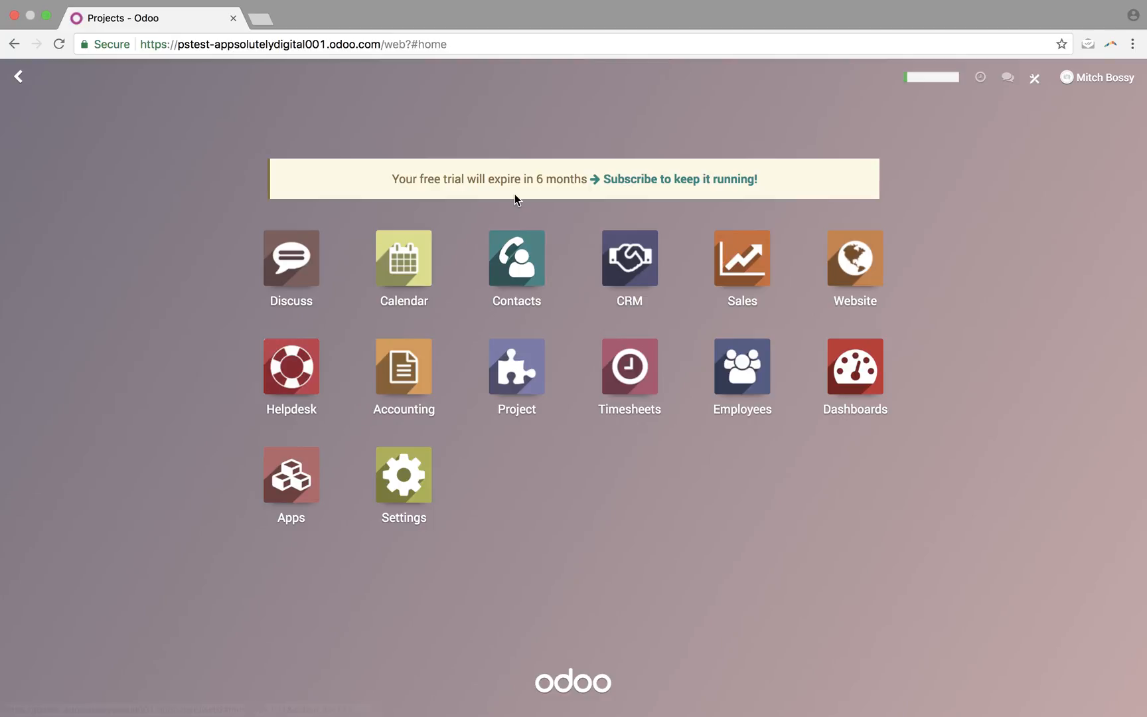
type("orders")
key("Return")
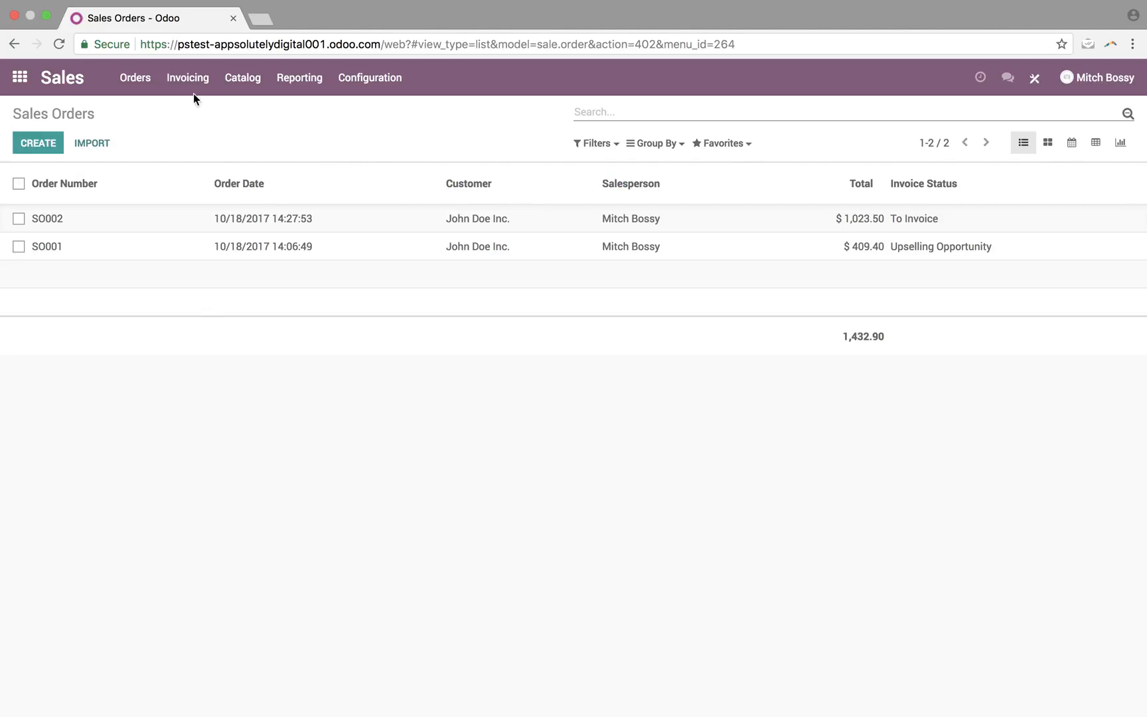
Step: List the orders to invoice and open sales order SO002
left_click(142, 81)
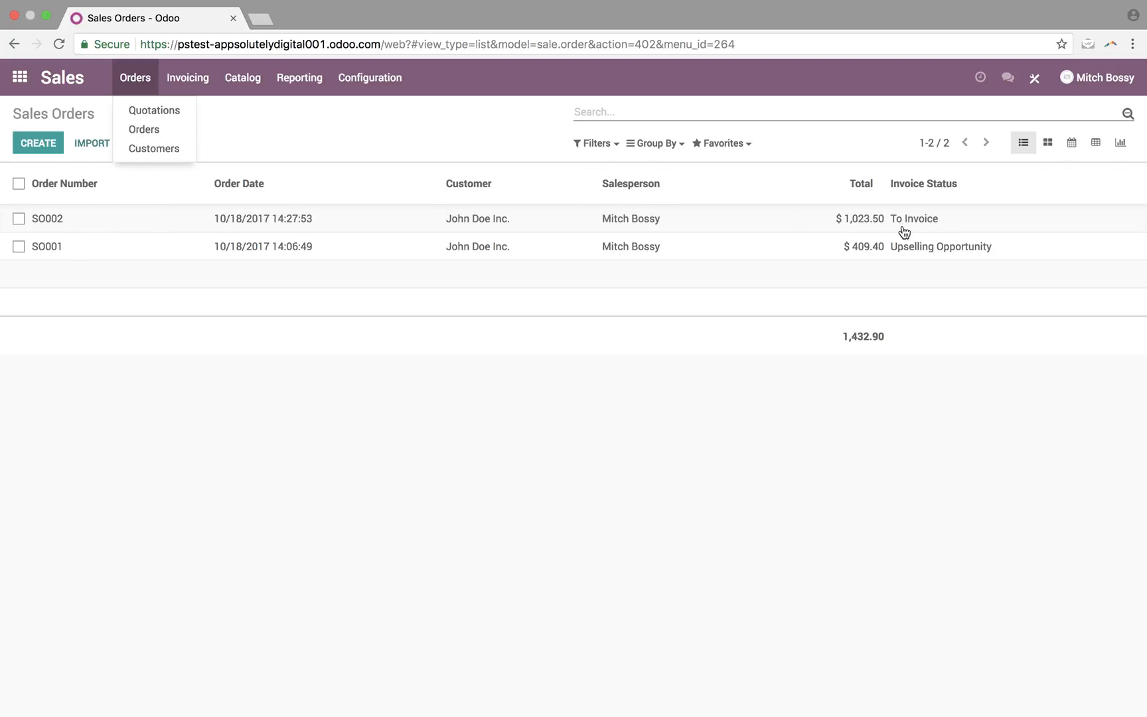
left_click(191, 83)
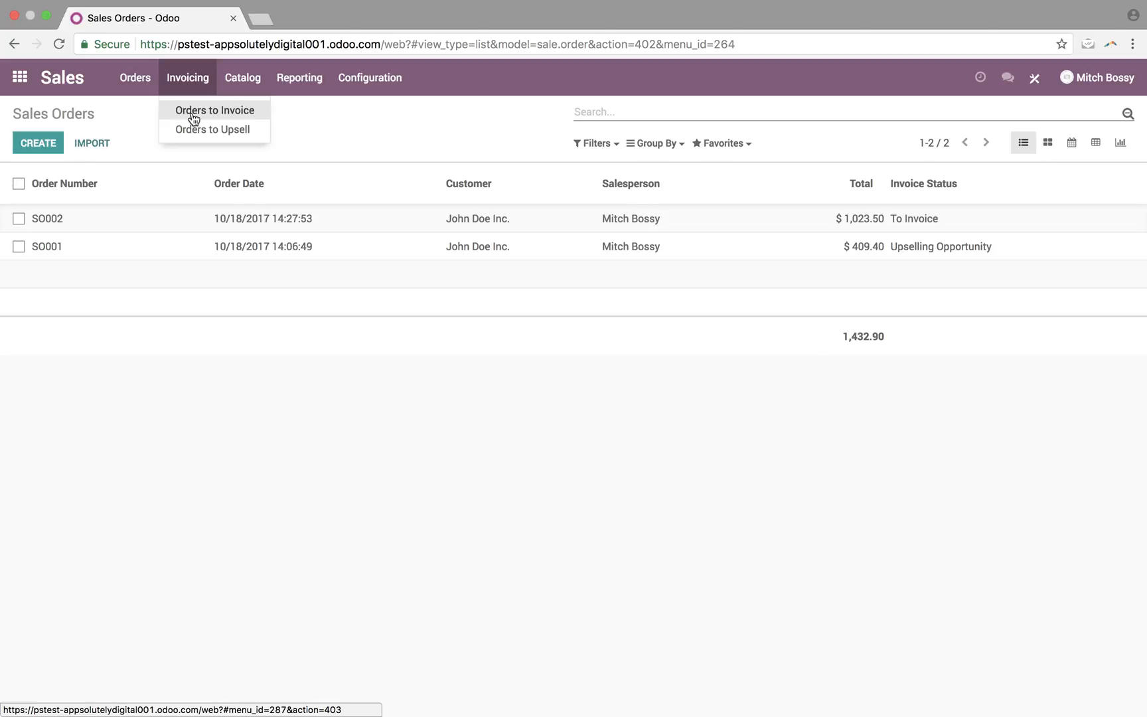
left_click(193, 119)
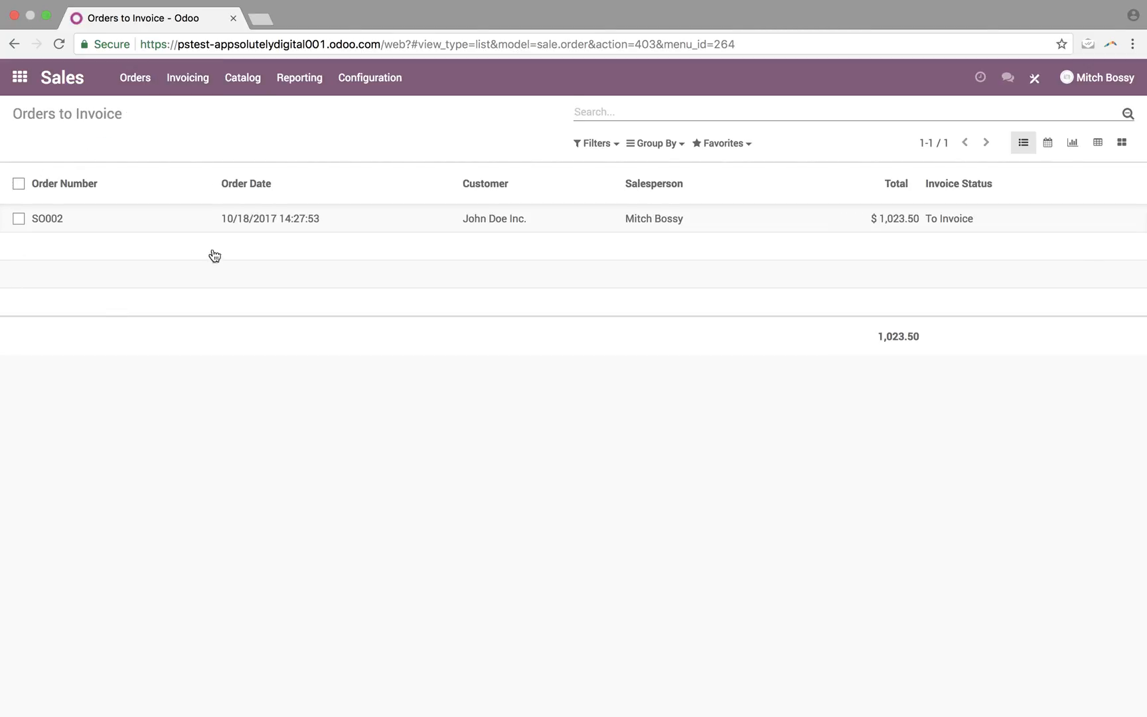
left_click(946, 228)
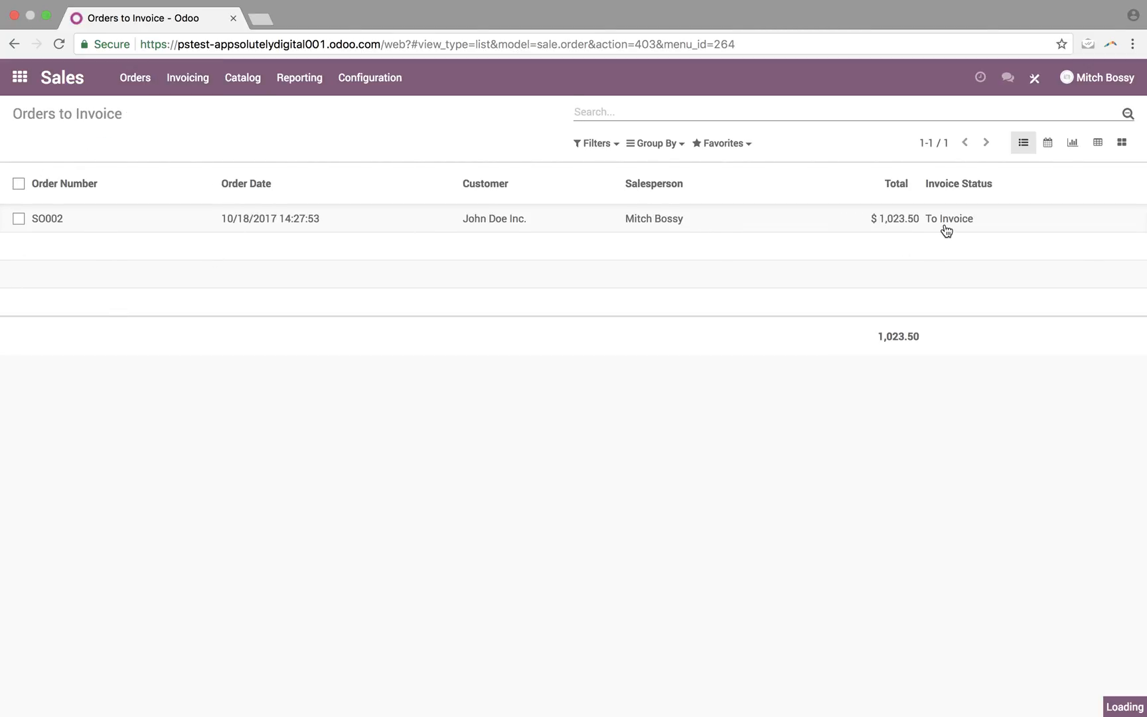
Step: Create an invoice for SO002 from its invoiceable lines with down payments deducted, and validate it
left_click(77, 171)
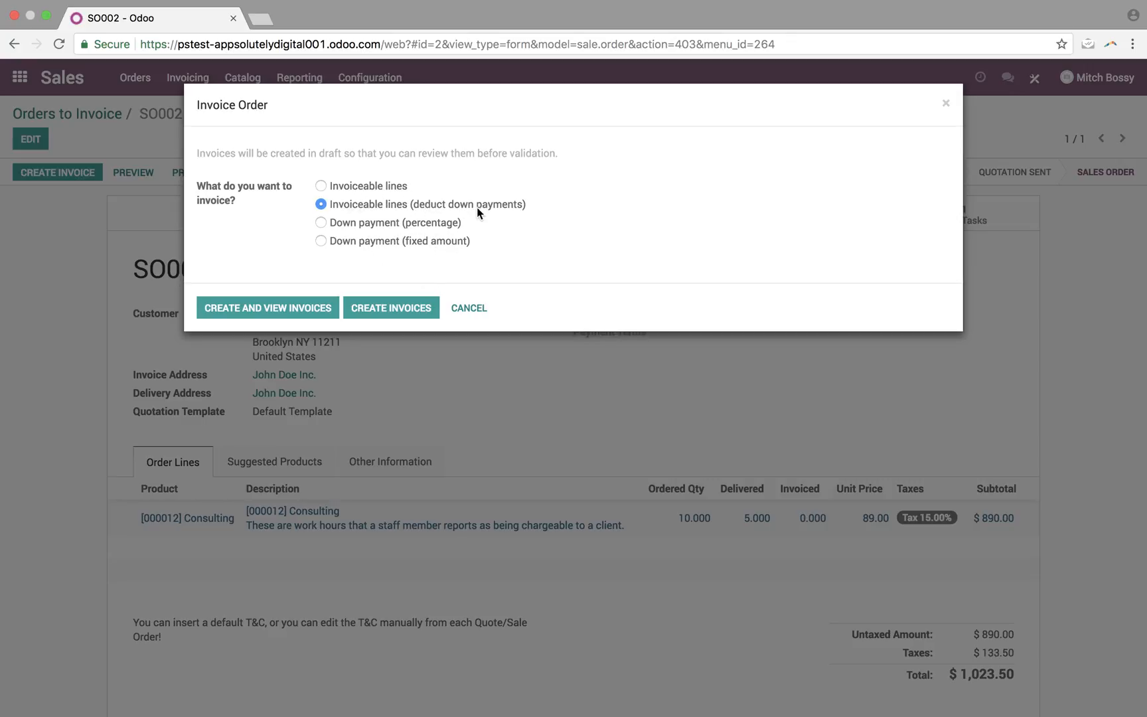
left_click(287, 308)
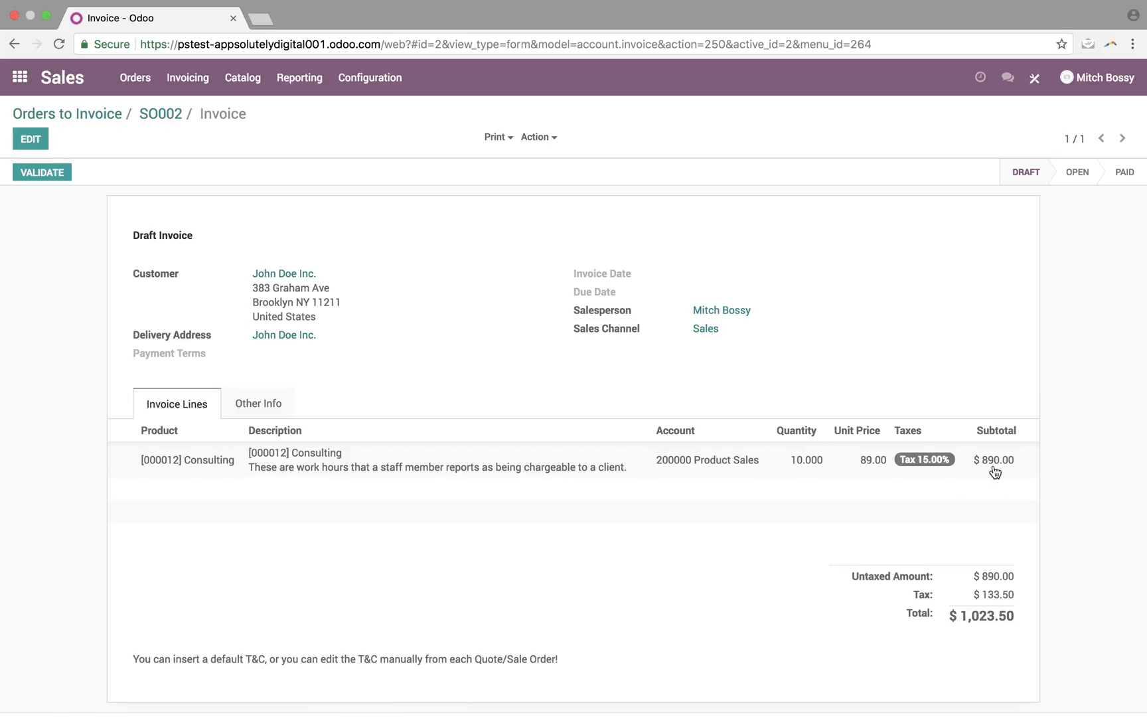
left_click(45, 175)
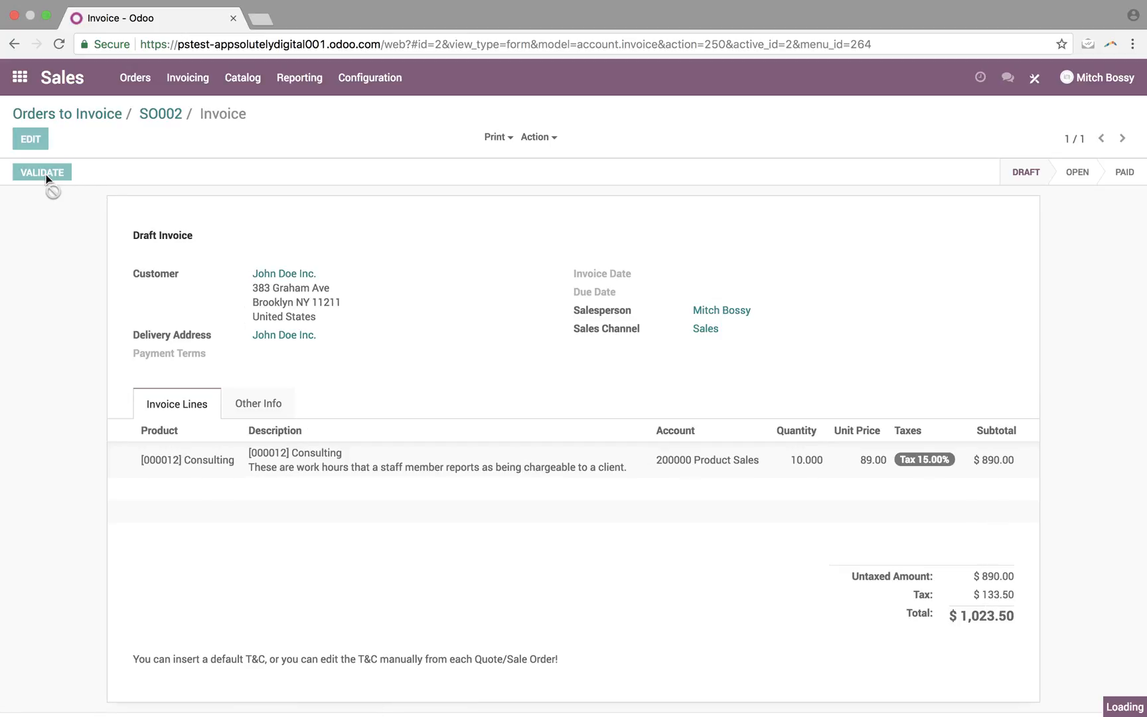
Step: Open the journal entry linked in the validated invoice's other information to examine its journal items
left_click(275, 468)
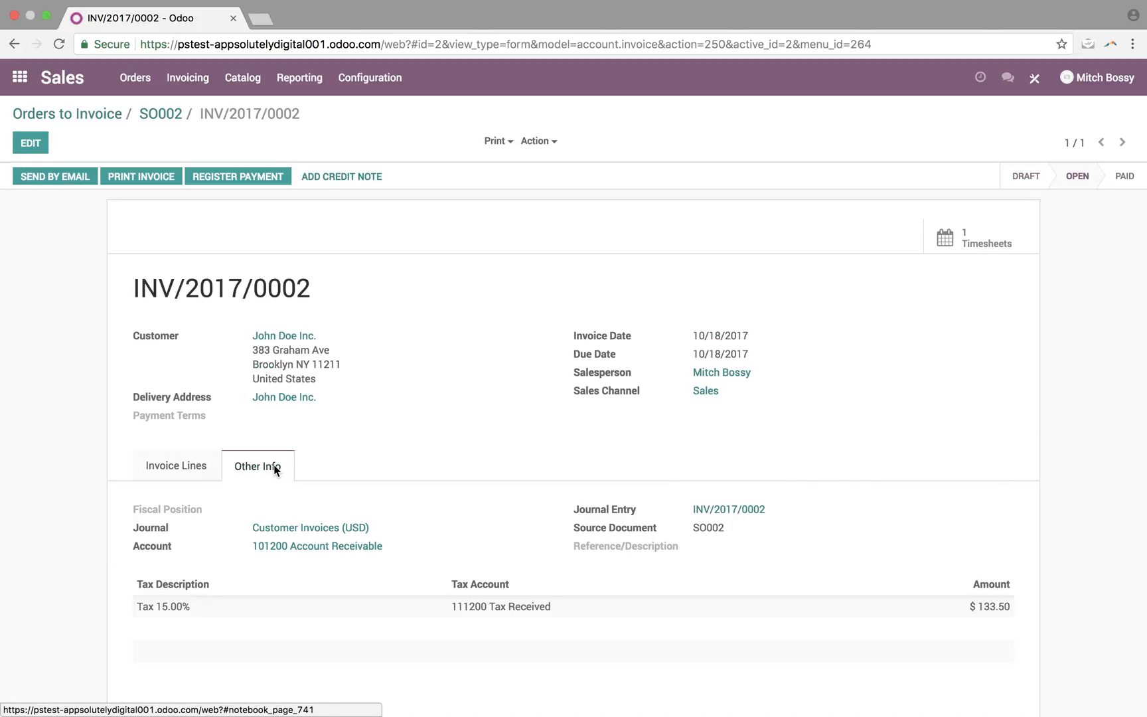
left_click(730, 510)
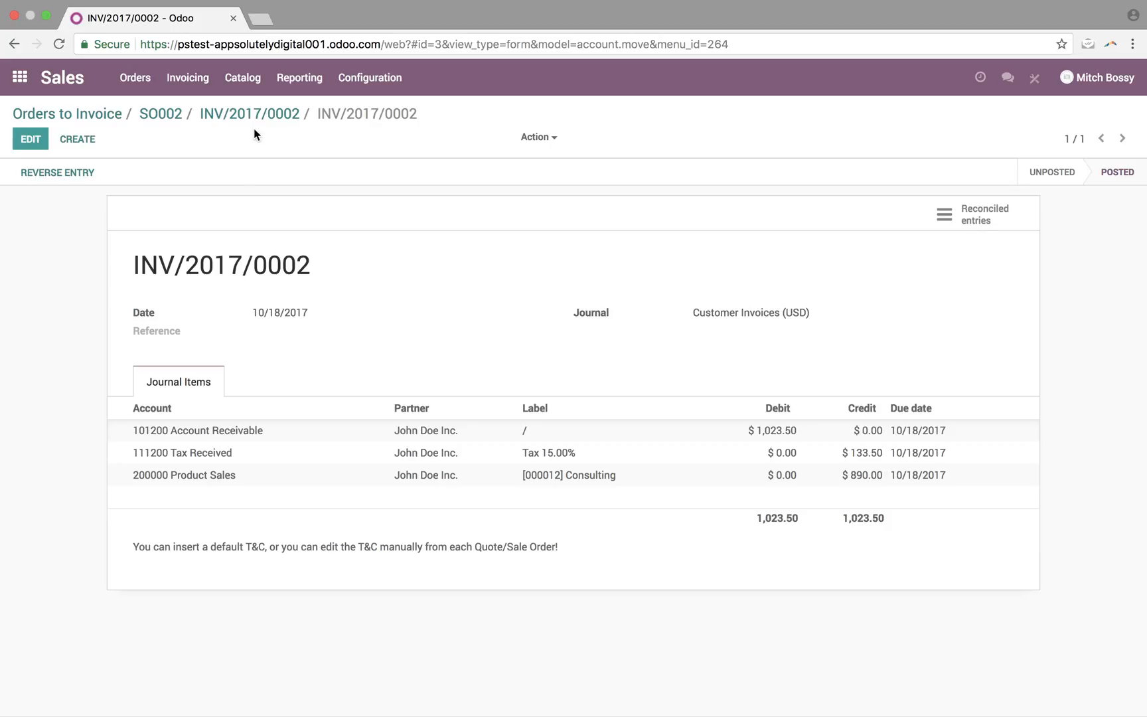
Step: Return from the journal entry to invoice INV/2017/0002 and review its lines and totals
left_click(267, 114)
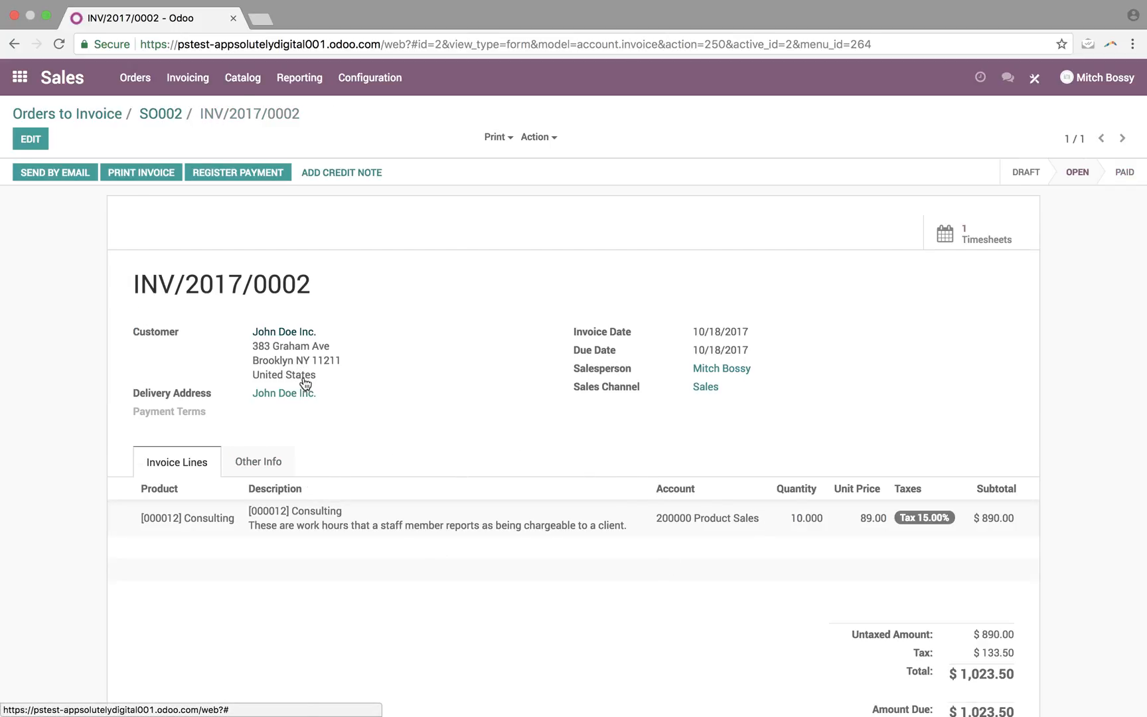
scroll(1004, 638, "down", 1)
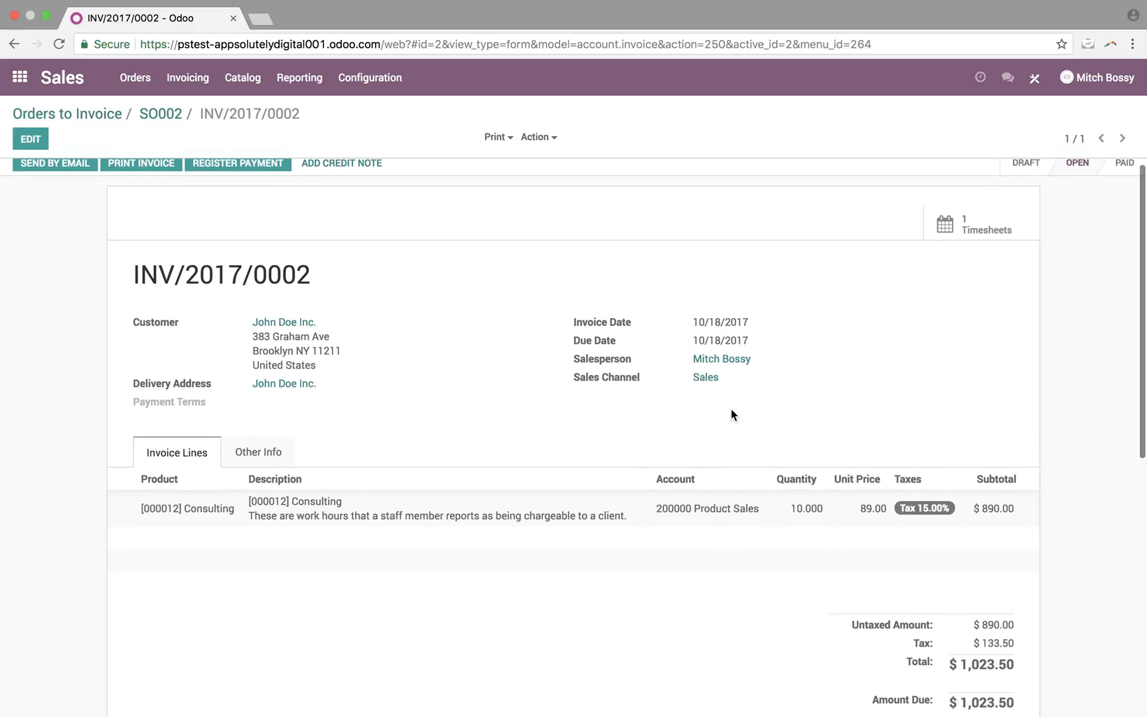
scroll(732, 409, "up", 1)
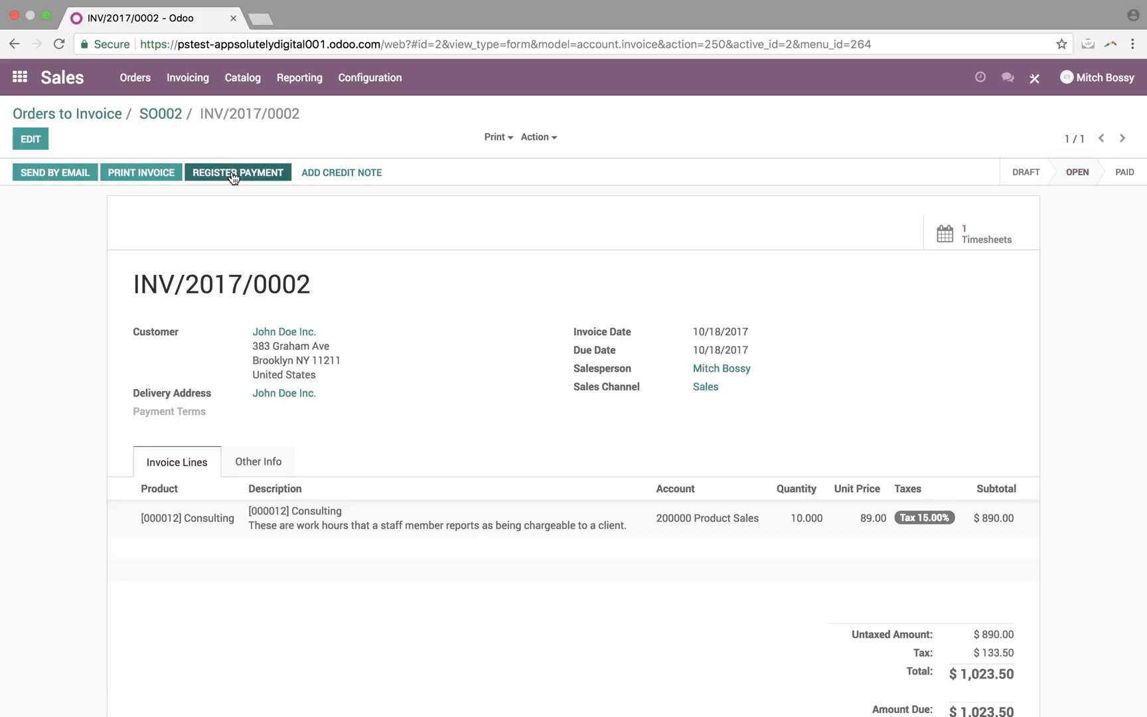
Step: Switch to the customer's portal in the other browser window and reload its account home page
key("ctrl+Up")
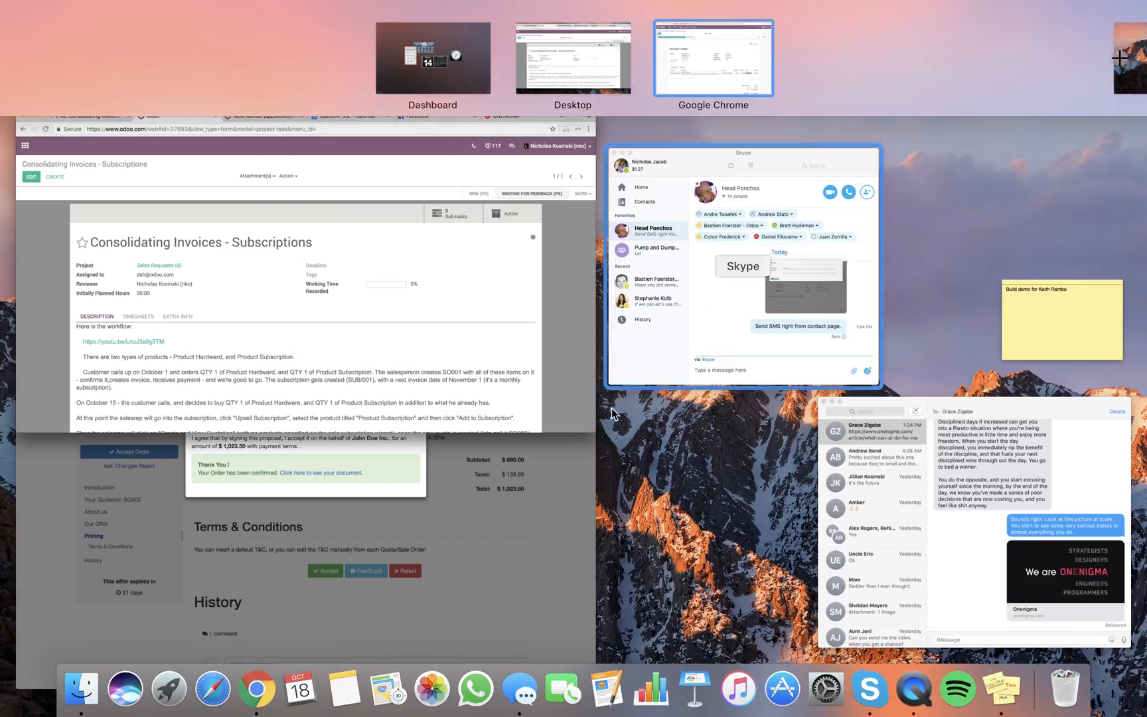
left_click(354, 597)
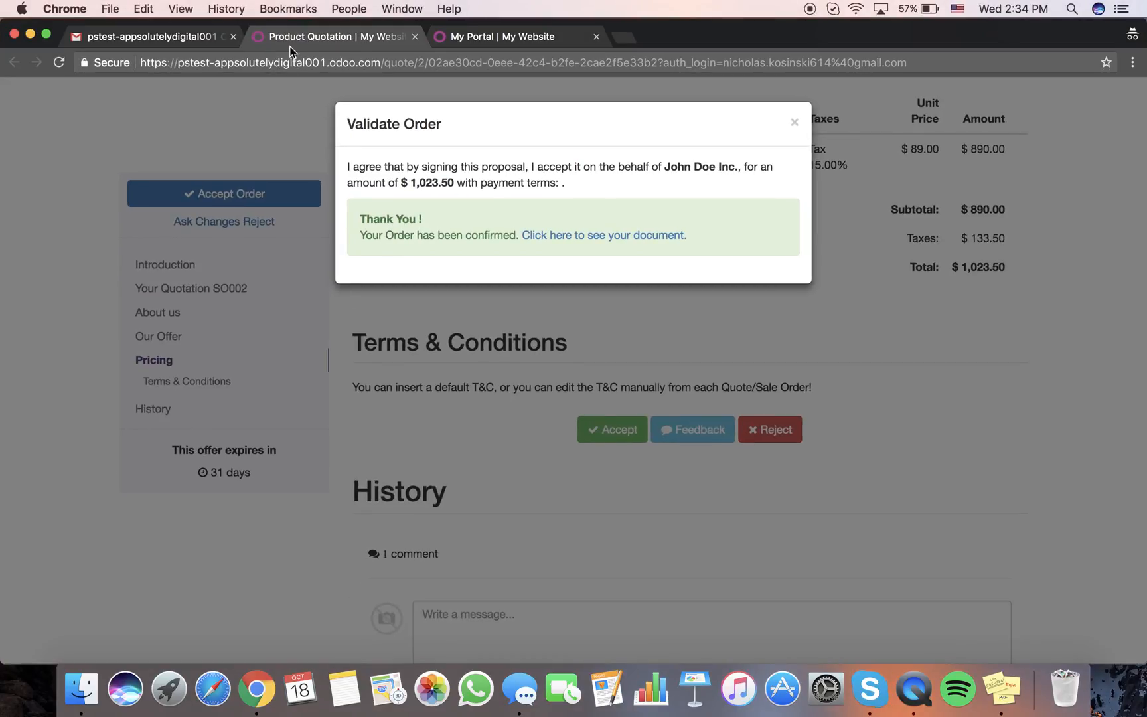
left_click(496, 29)
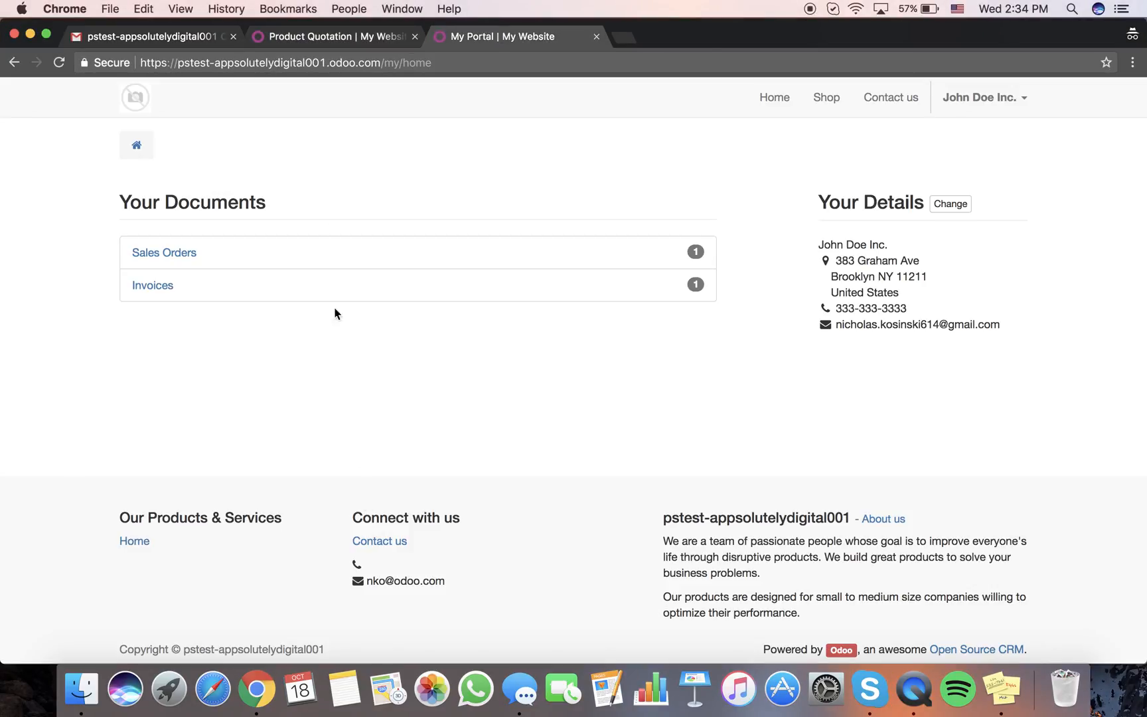
left_click(349, 63)
key("Return")
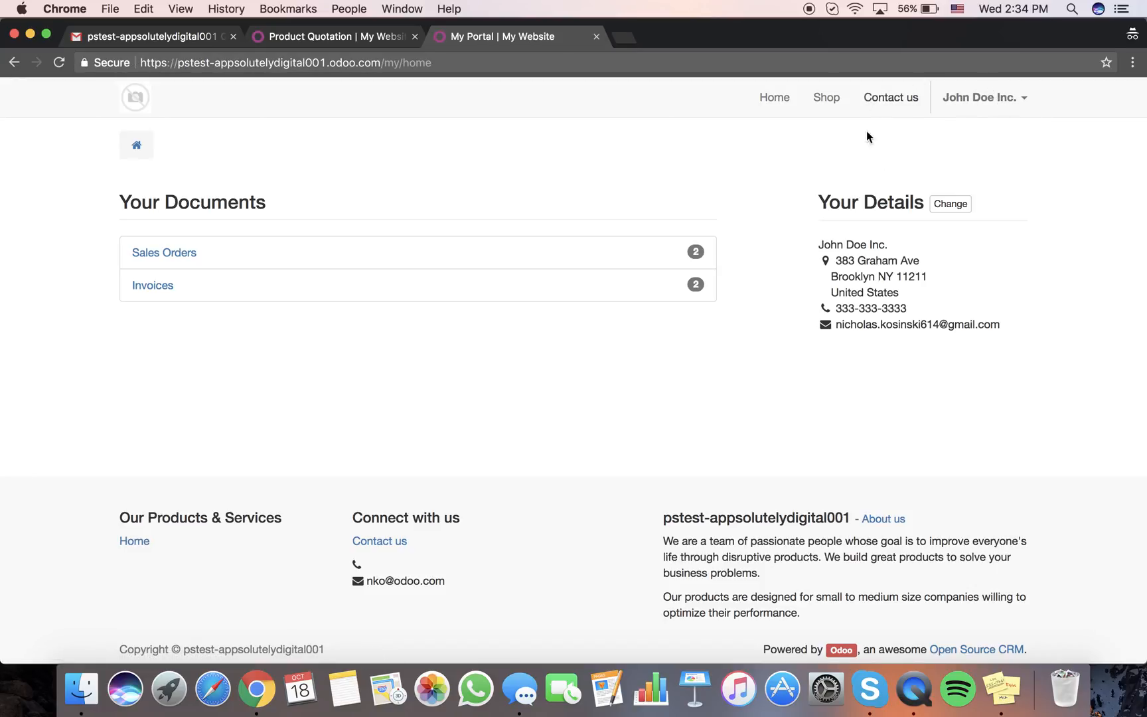
left_click(976, 110)
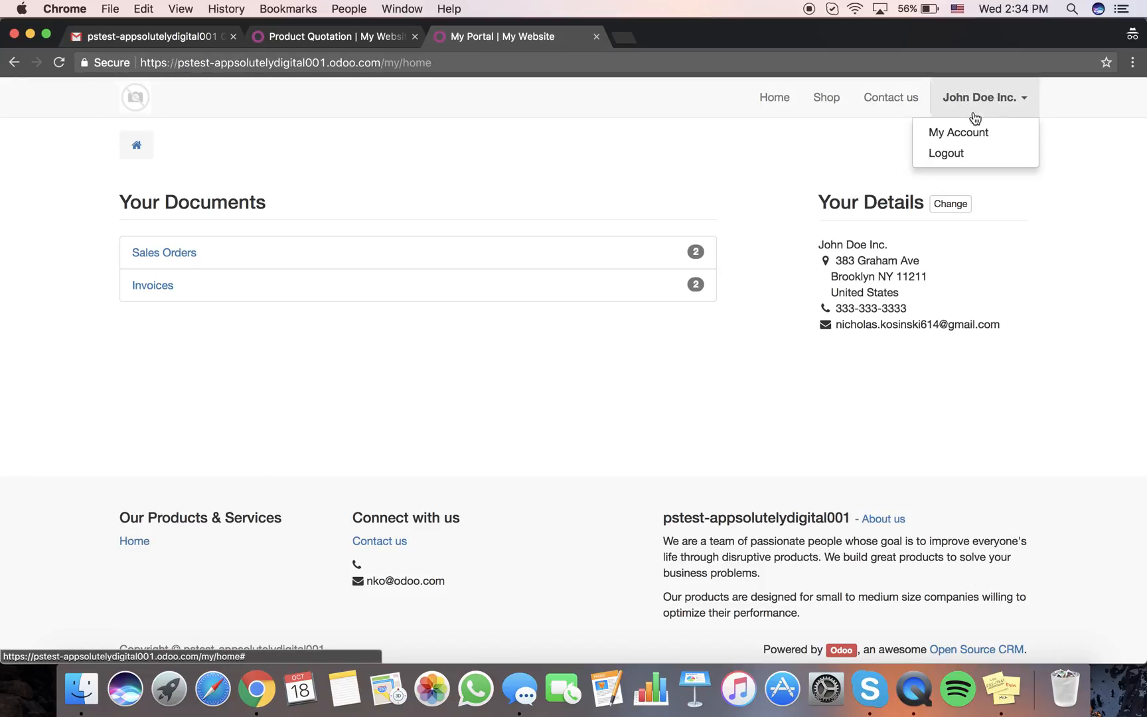
left_click(739, 166)
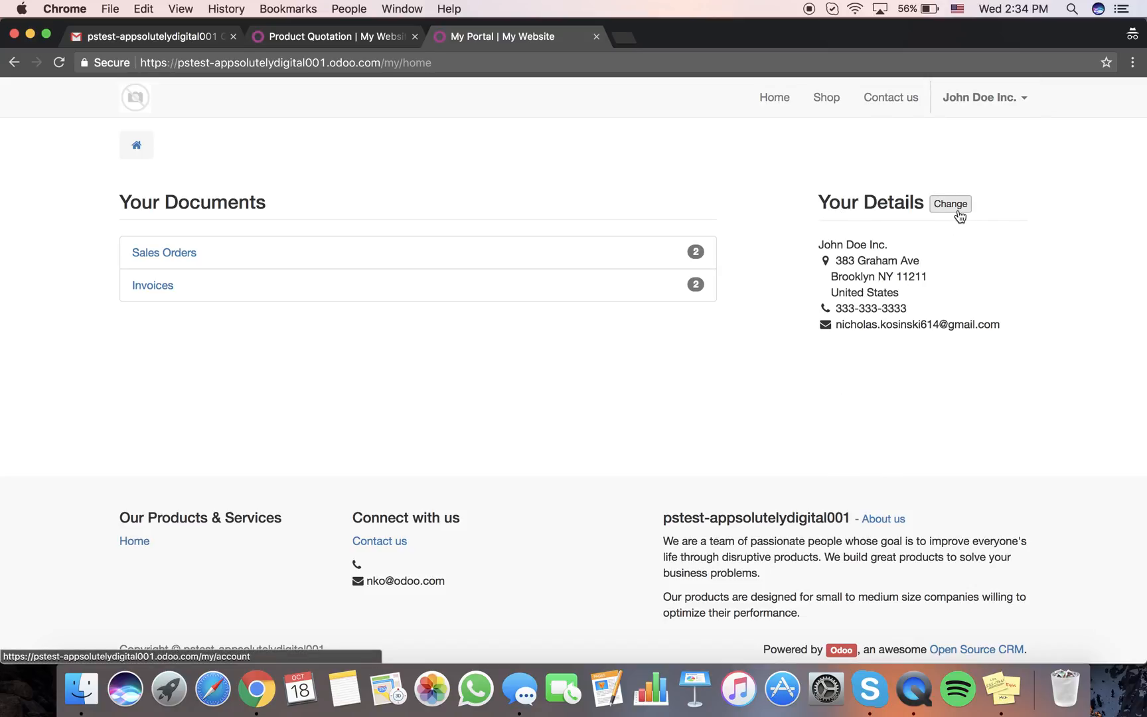
Step: Open INV/2017/0002 from the portal's invoices, review its lines and totals, and go back to the portal home
left_click(157, 293)
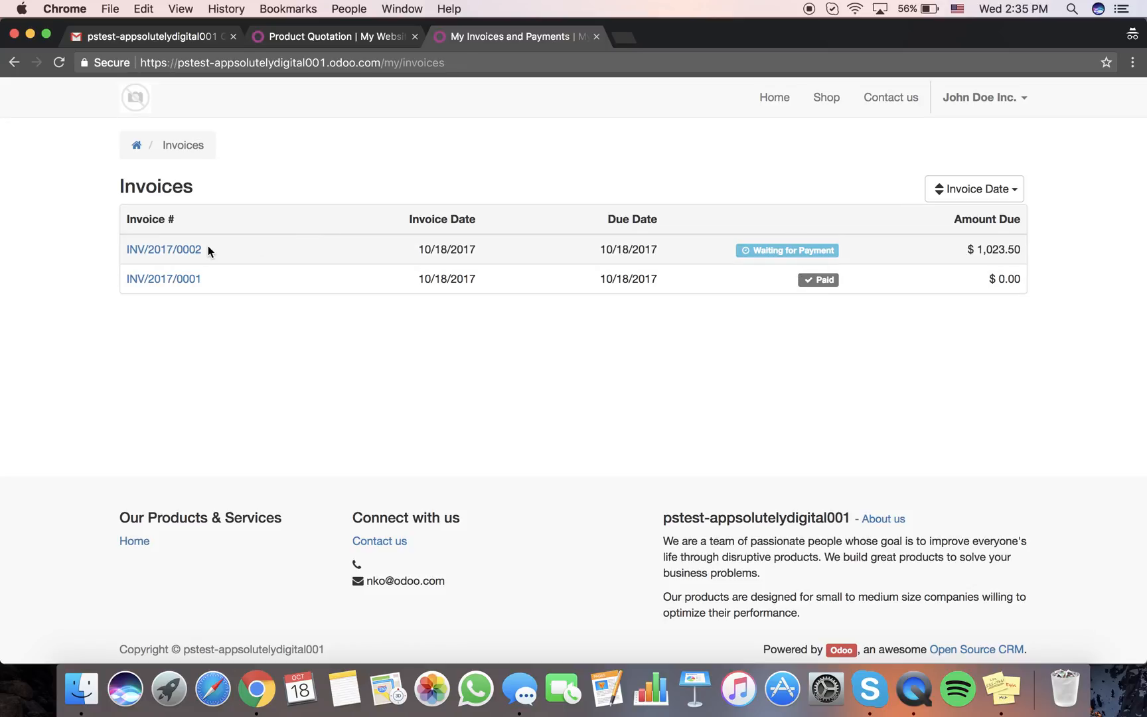
left_click(174, 249)
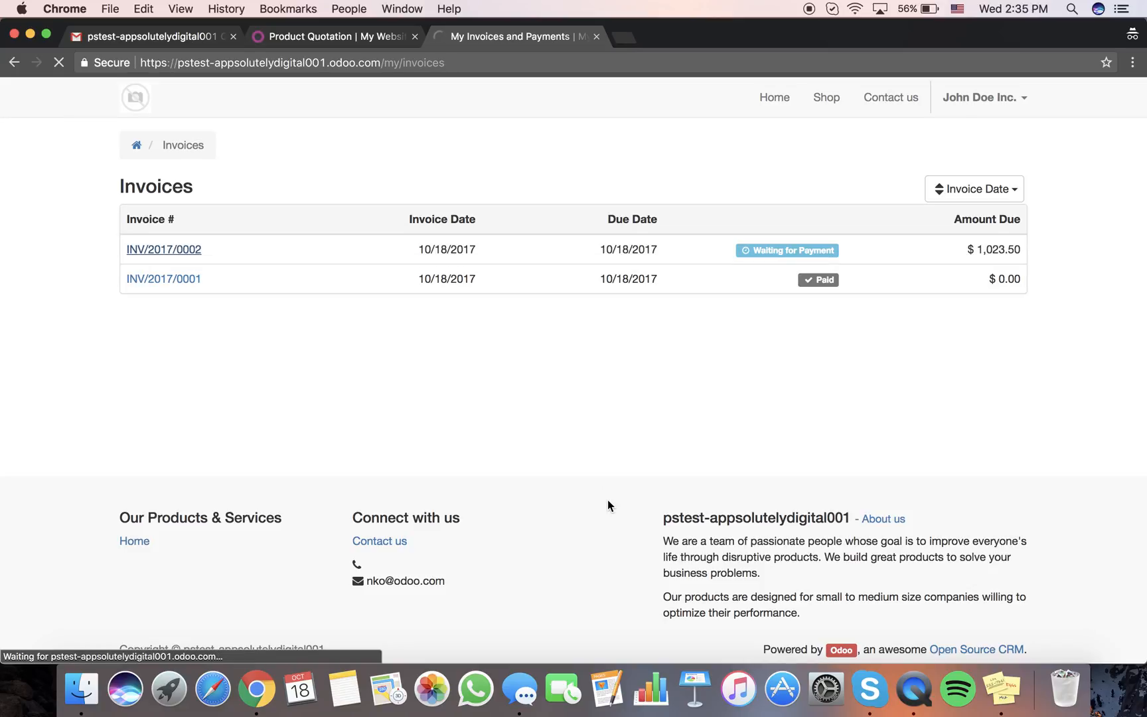
scroll(607, 501, "down", 4)
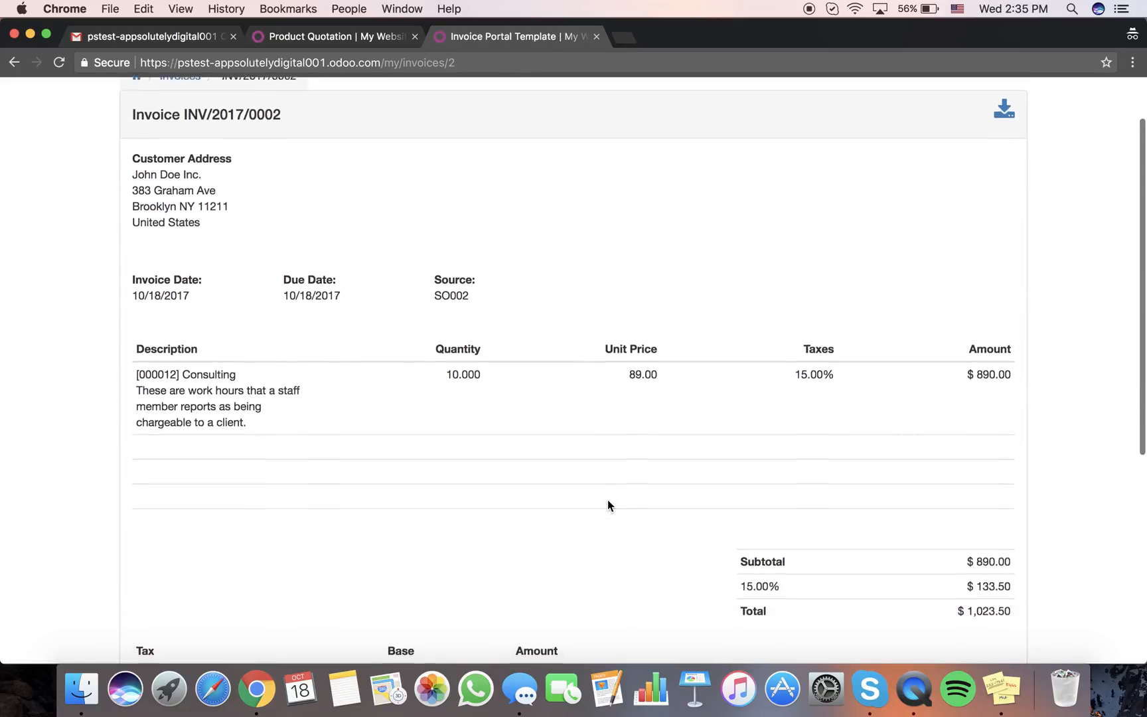
scroll(607, 501, "down", 5)
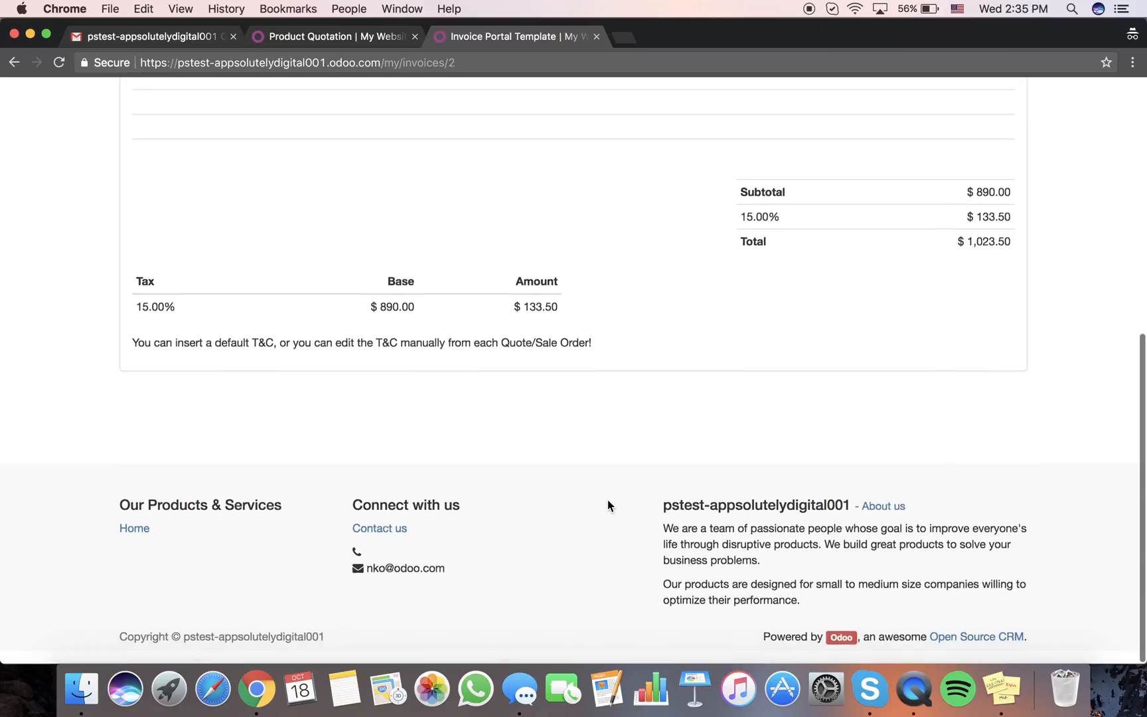
scroll(608, 501, "up", 7)
scroll(608, 506, "down", 1)
left_click(138, 148)
Step: Switch back to the Sales backend and register a payment of $1,023.50 through Bank (USD) on INV/2017/0002
key("ctrl+Up")
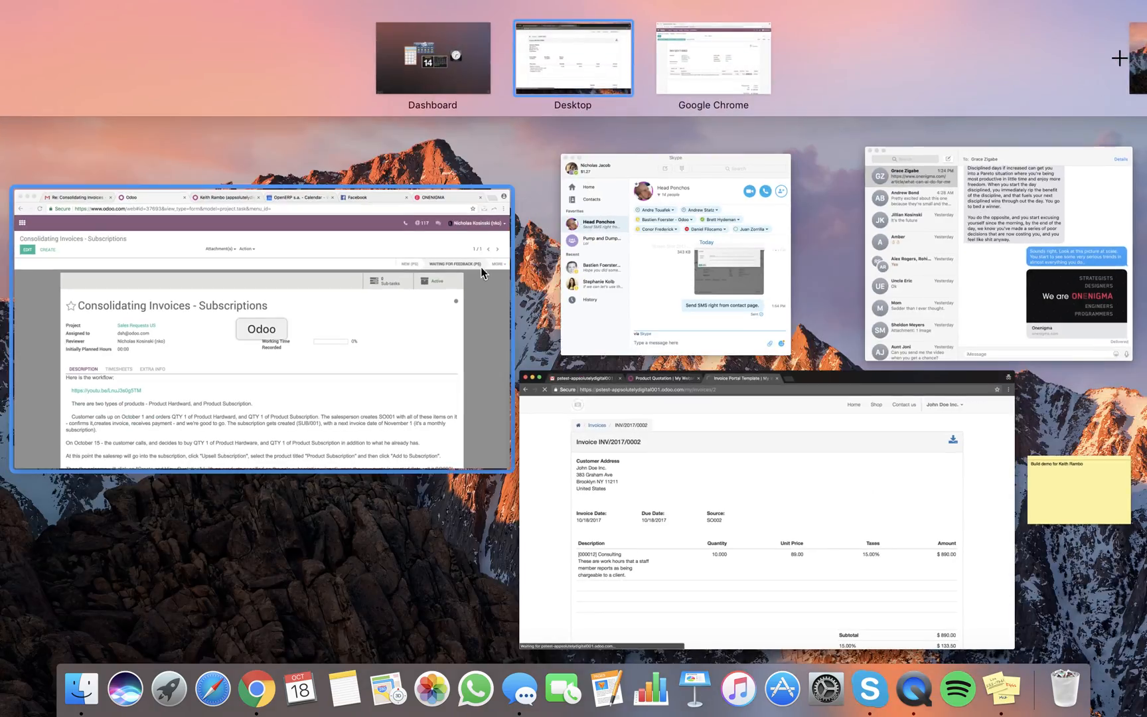
left_click(695, 59)
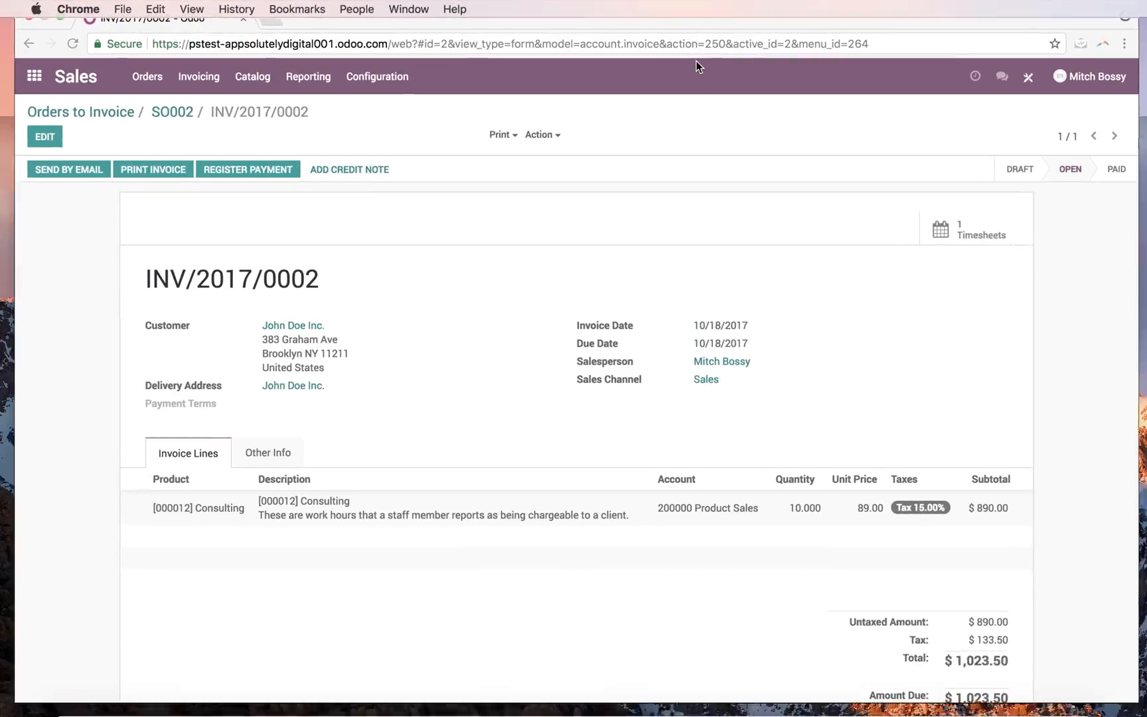
left_click(282, 177)
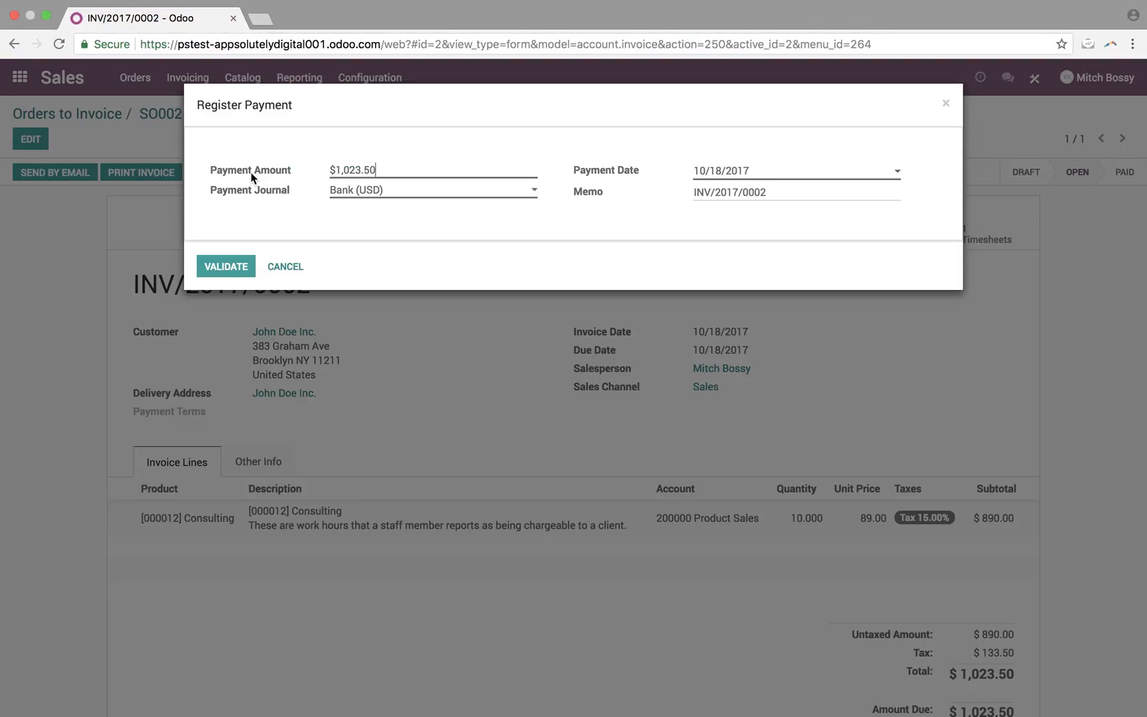
left_click(239, 266)
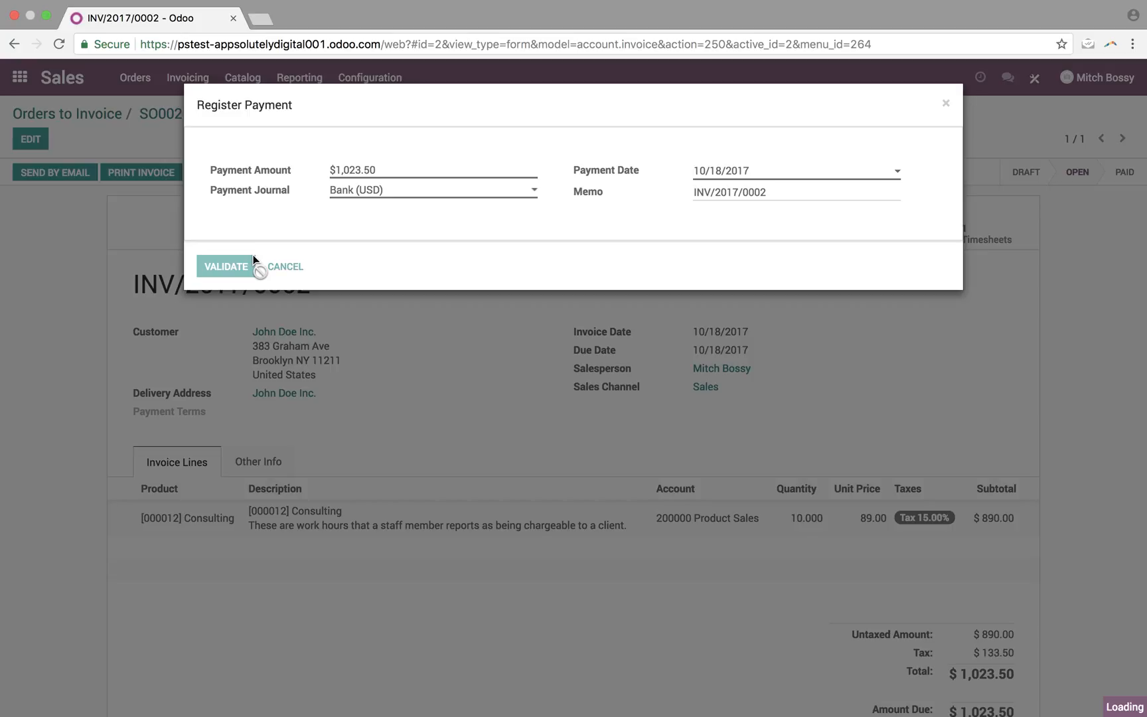
Step: Examine the reconciled entries of the invoice's linked journal entry, and go back to the apps overview
scroll(626, 443, "down", 3)
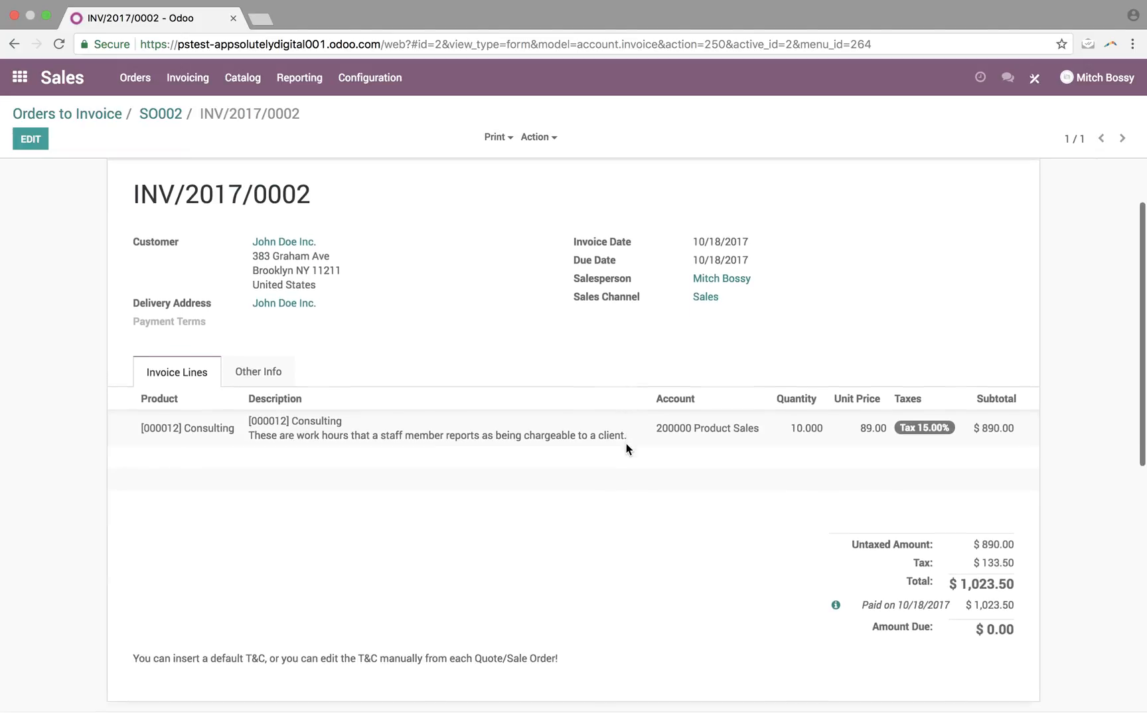
left_click(261, 369)
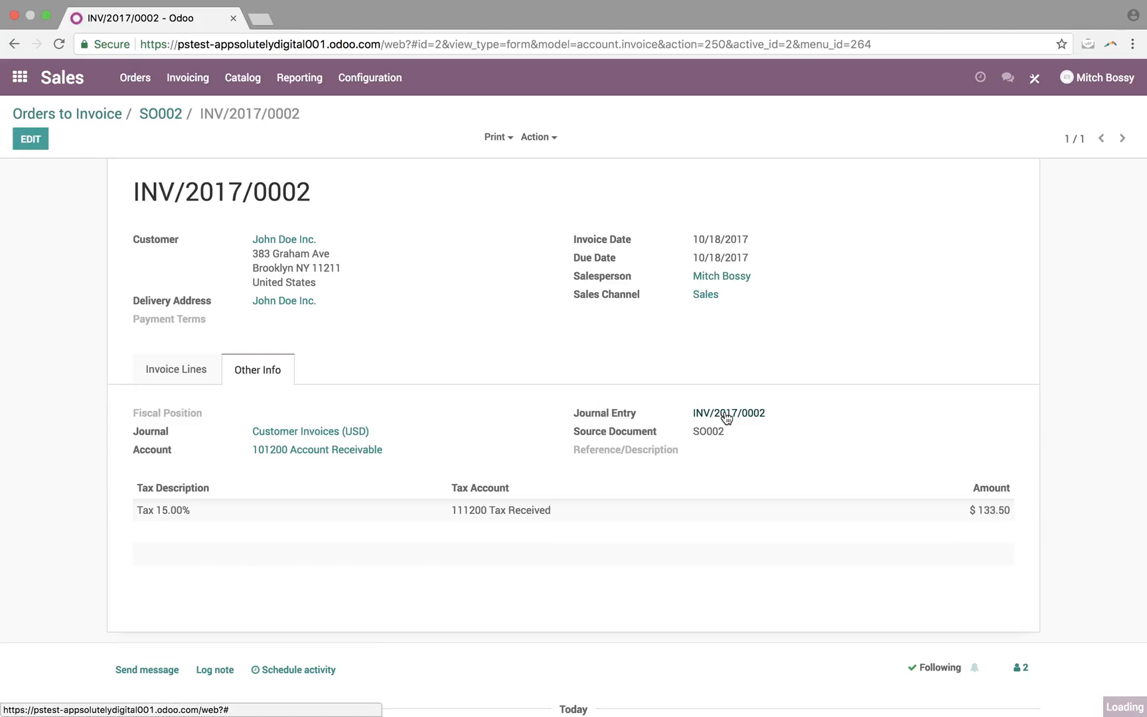
left_click(727, 414)
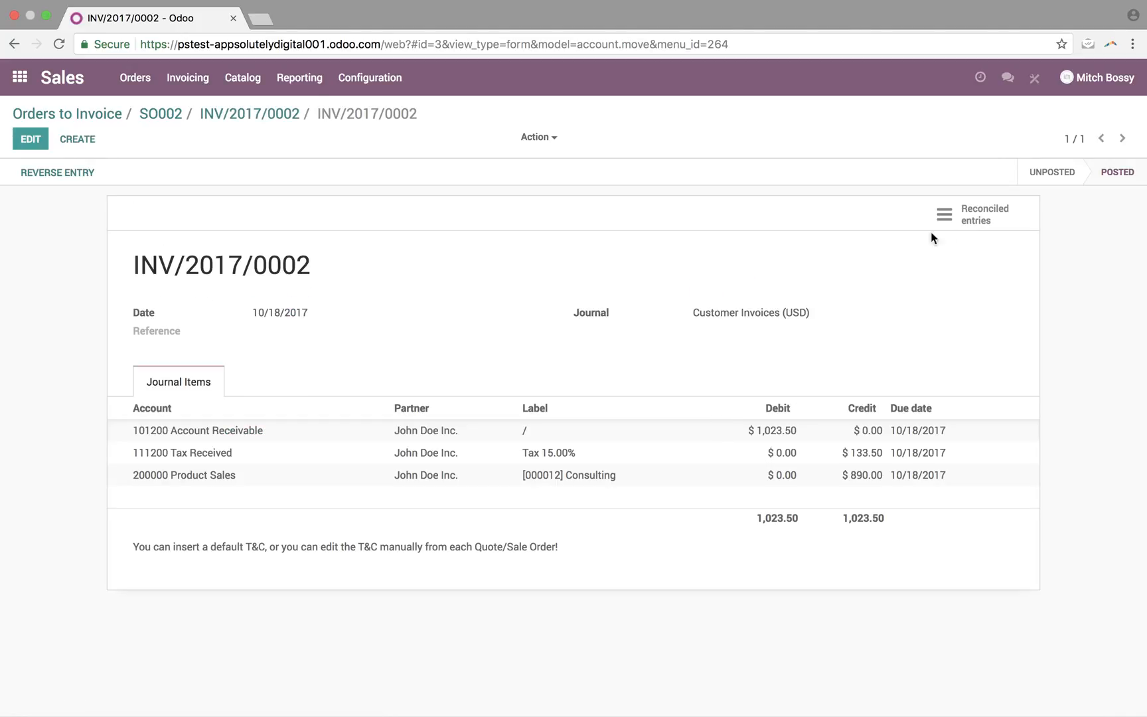
left_click(982, 216)
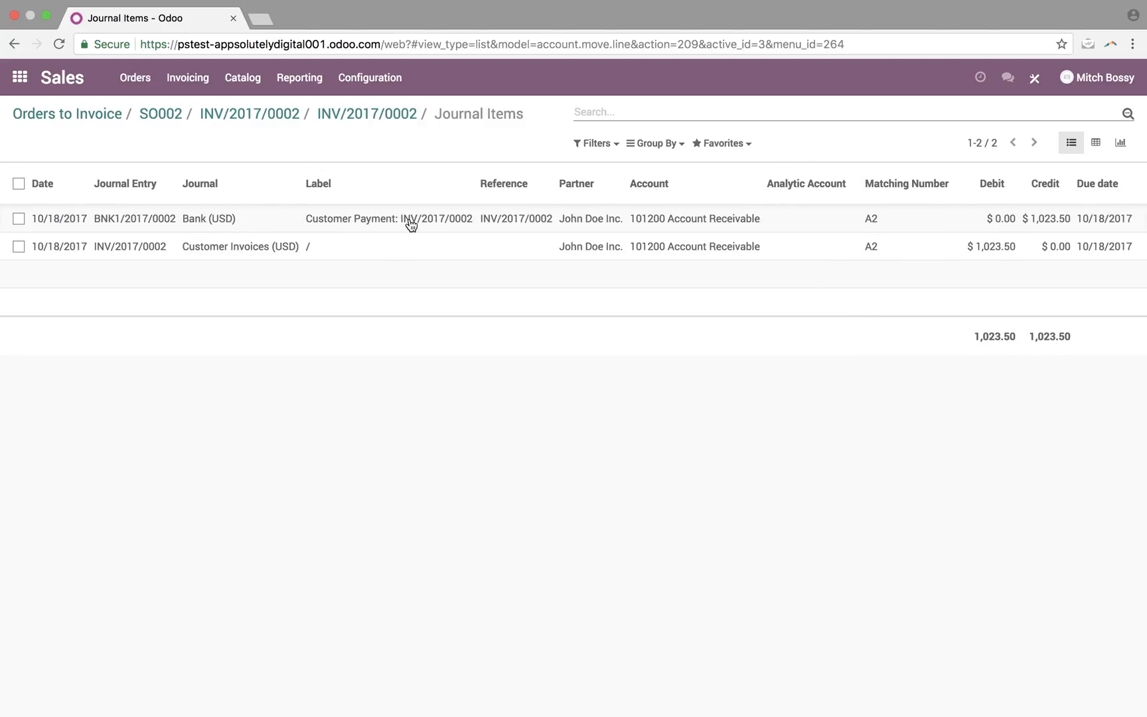
left_click(161, 119)
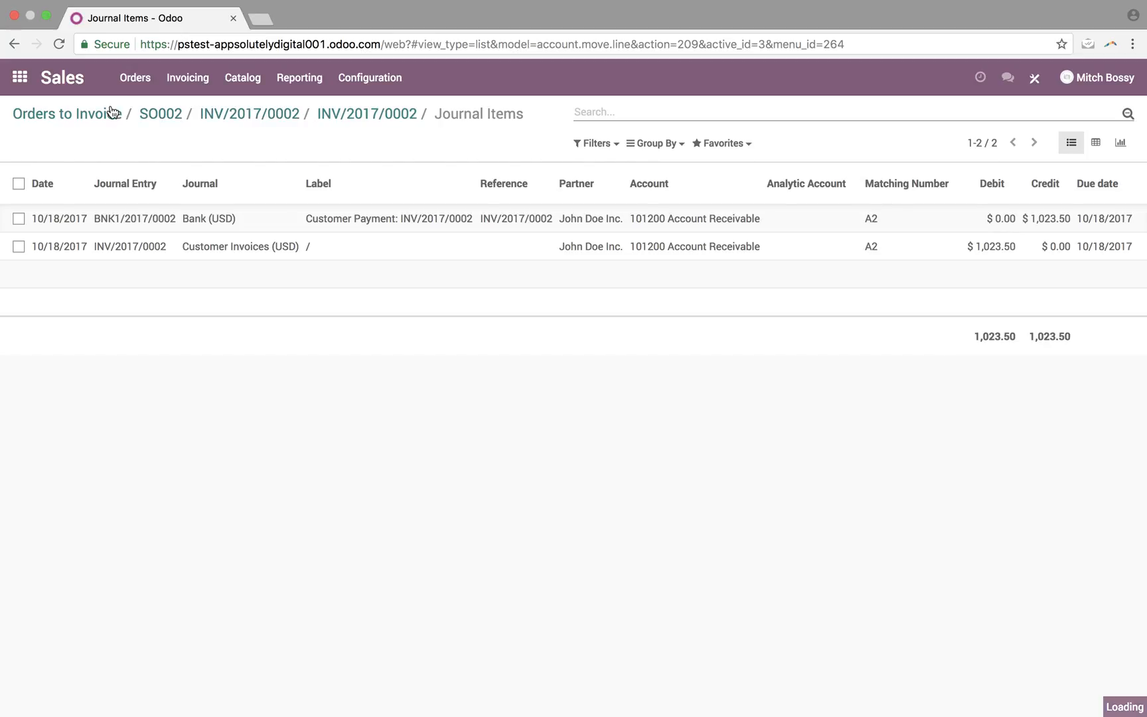
left_click(30, 83)
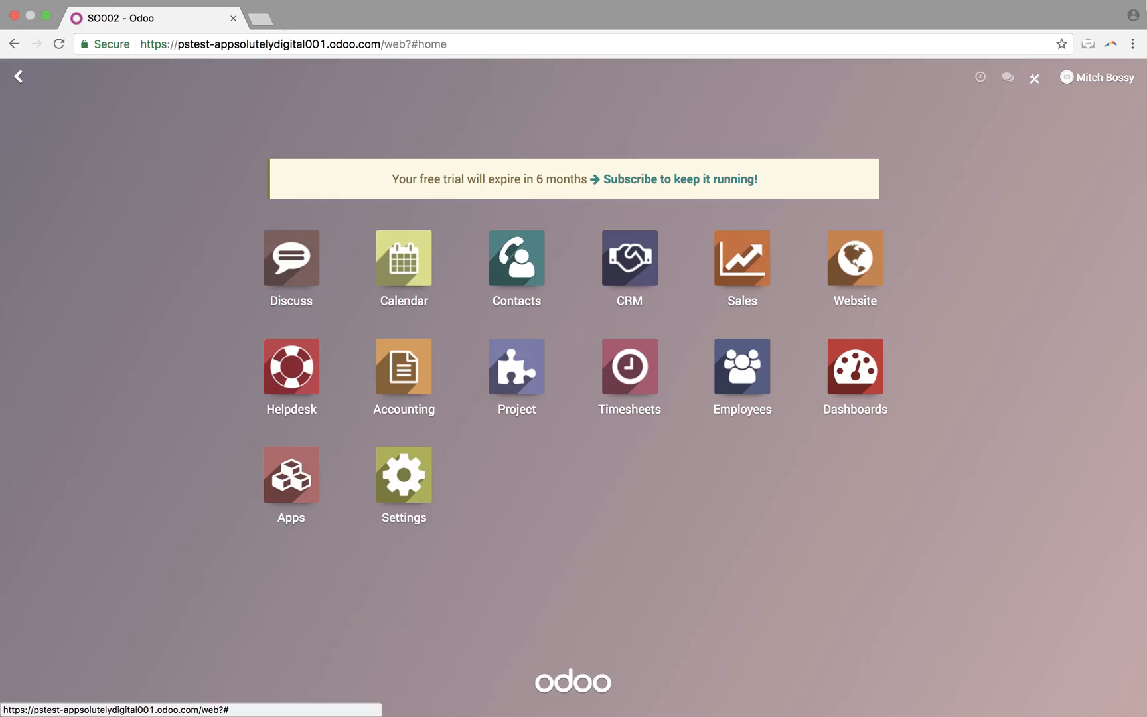
Step: Switch to the customer portal and list the invoices to check their payment status
key("ctrl+Up")
left_click(502, 502)
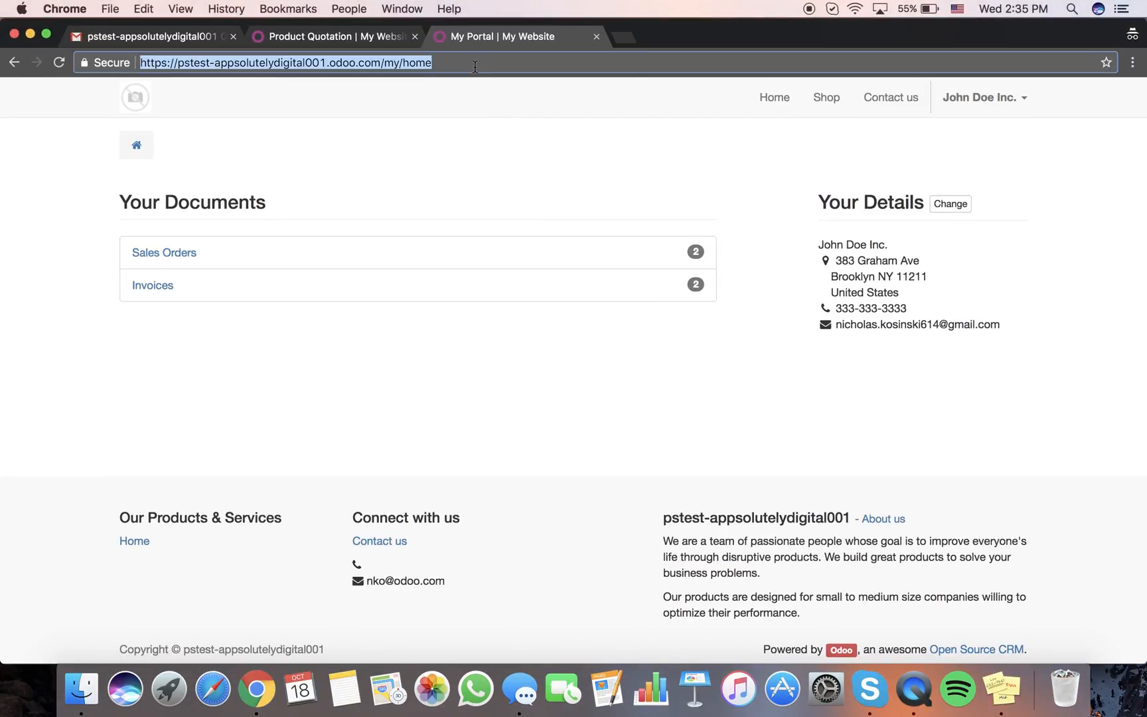
left_click(165, 293)
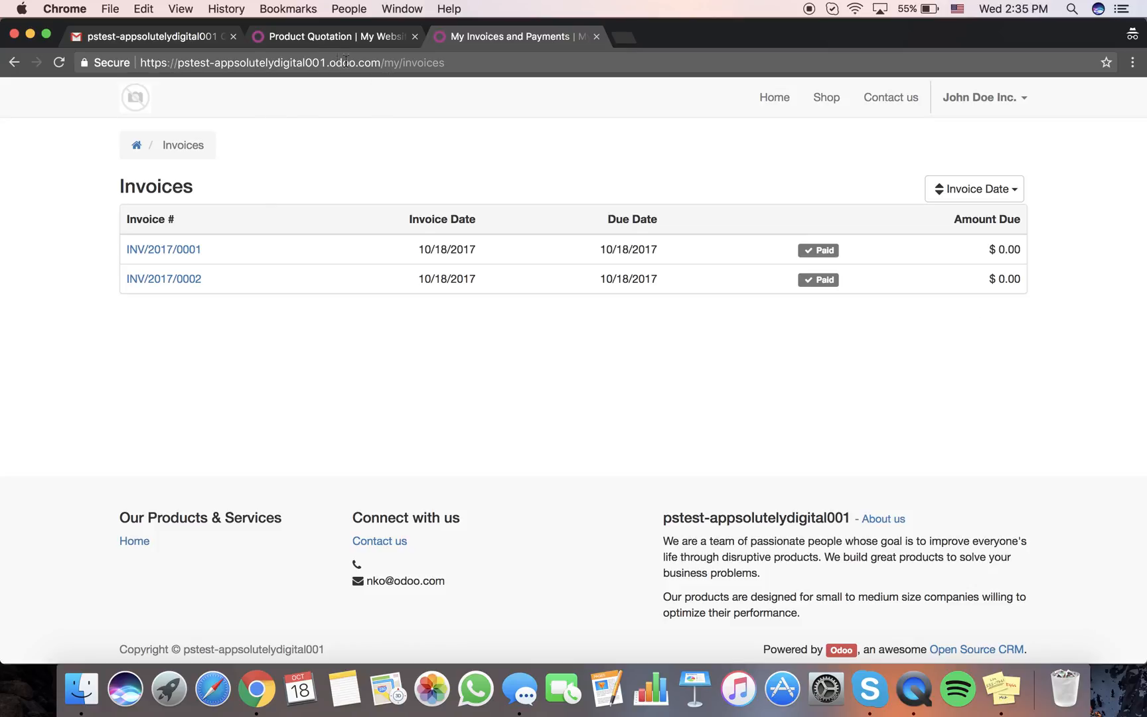
Step: Switch back to the Odoo backend and open the overview of project 000012: SO002 in the Project app
key("ctrl+Up")
left_click(212, 464)
key("ctrl+Up")
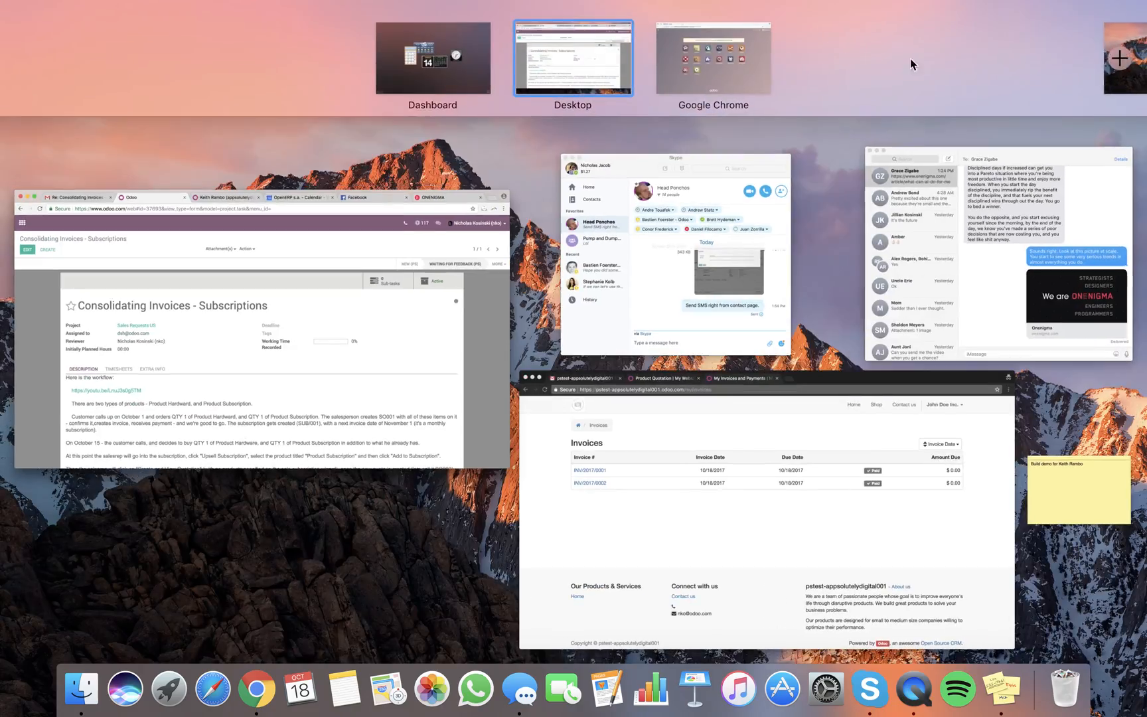
left_click(735, 61)
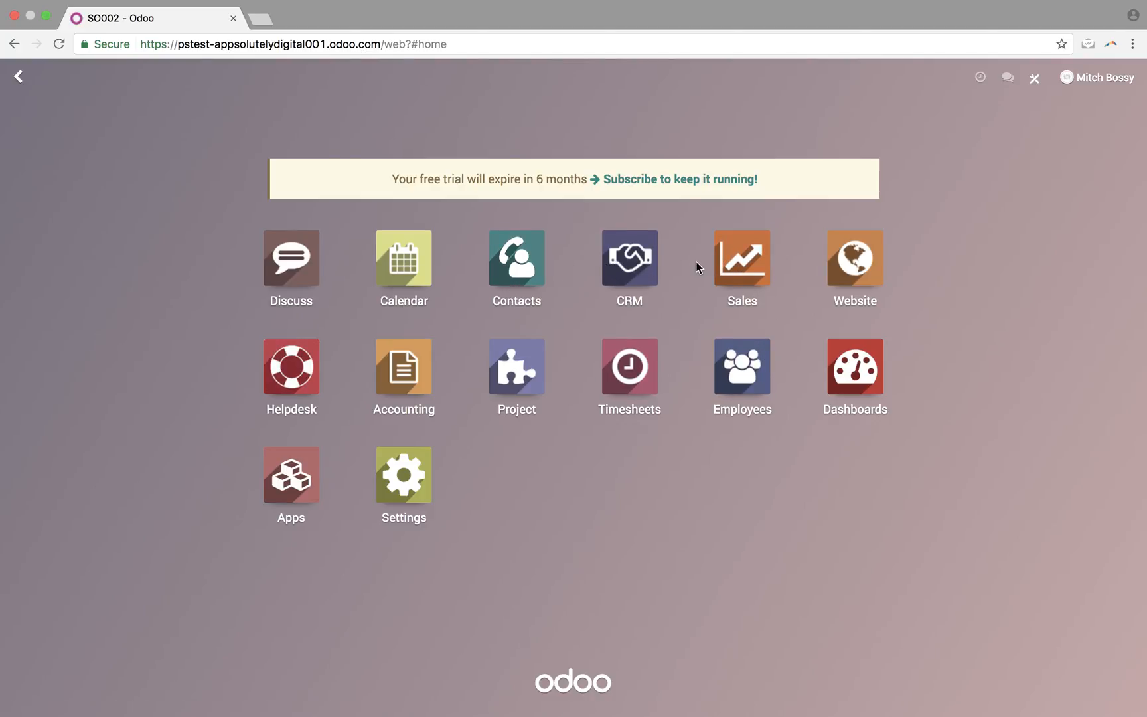
left_click(509, 388)
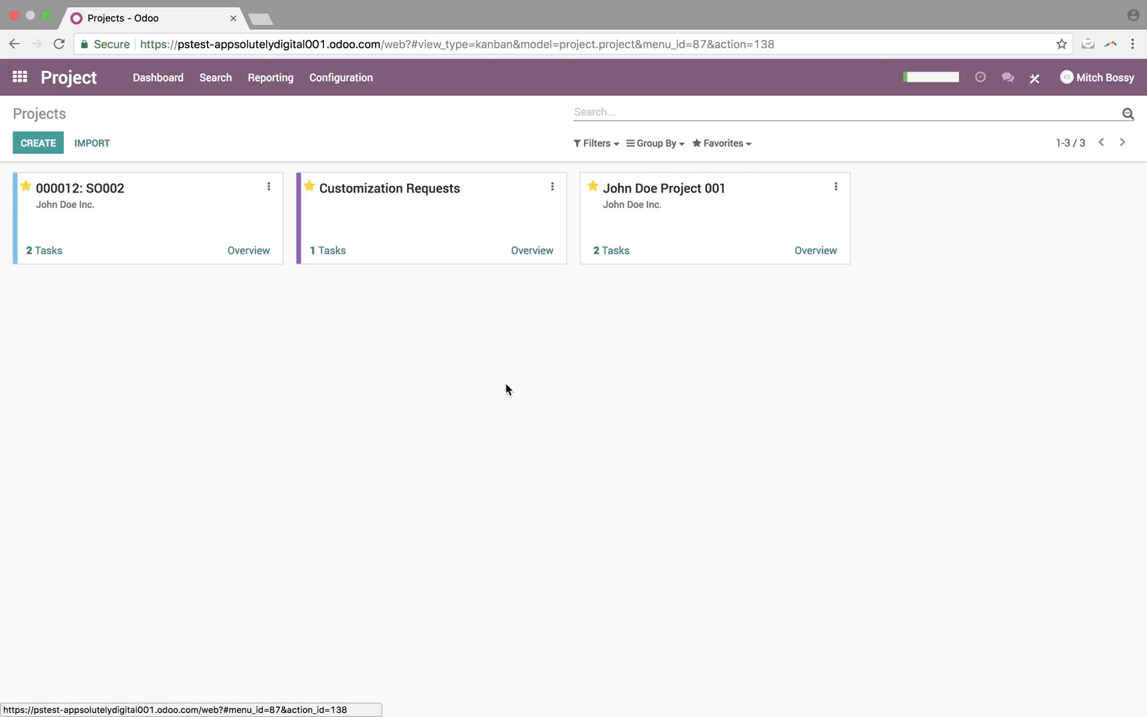
left_click(245, 250)
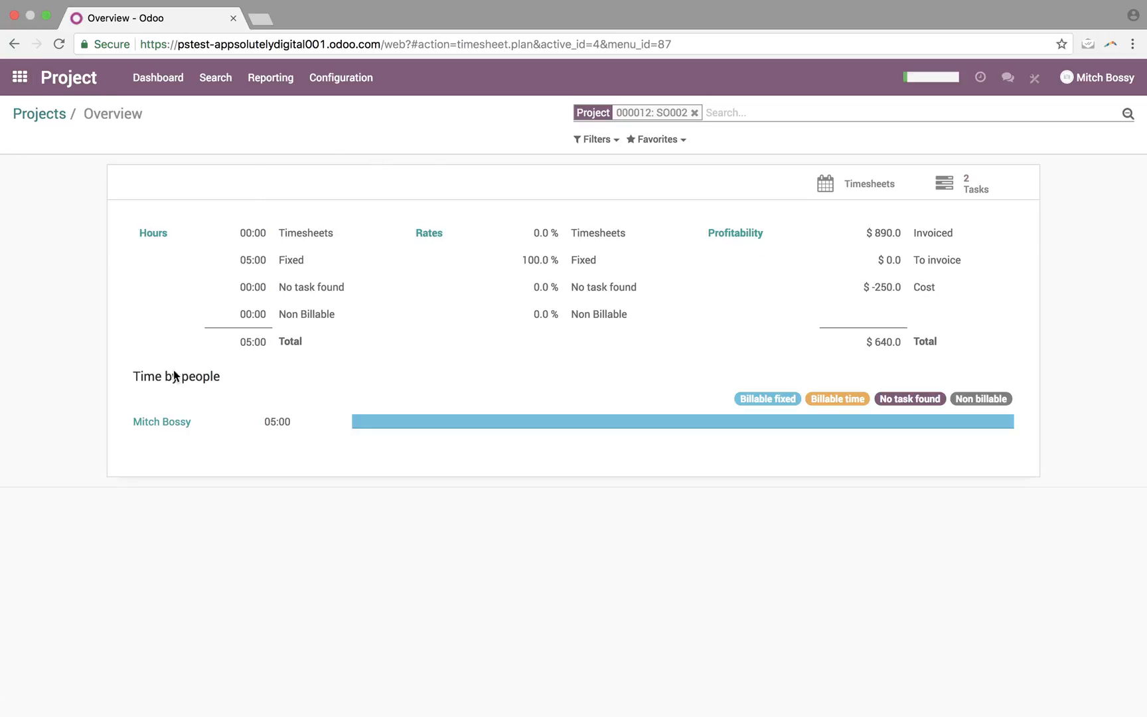
Step: Inspect the timesheet entry of the employee listed under Time by people, and return to the project overview
left_click(170, 425)
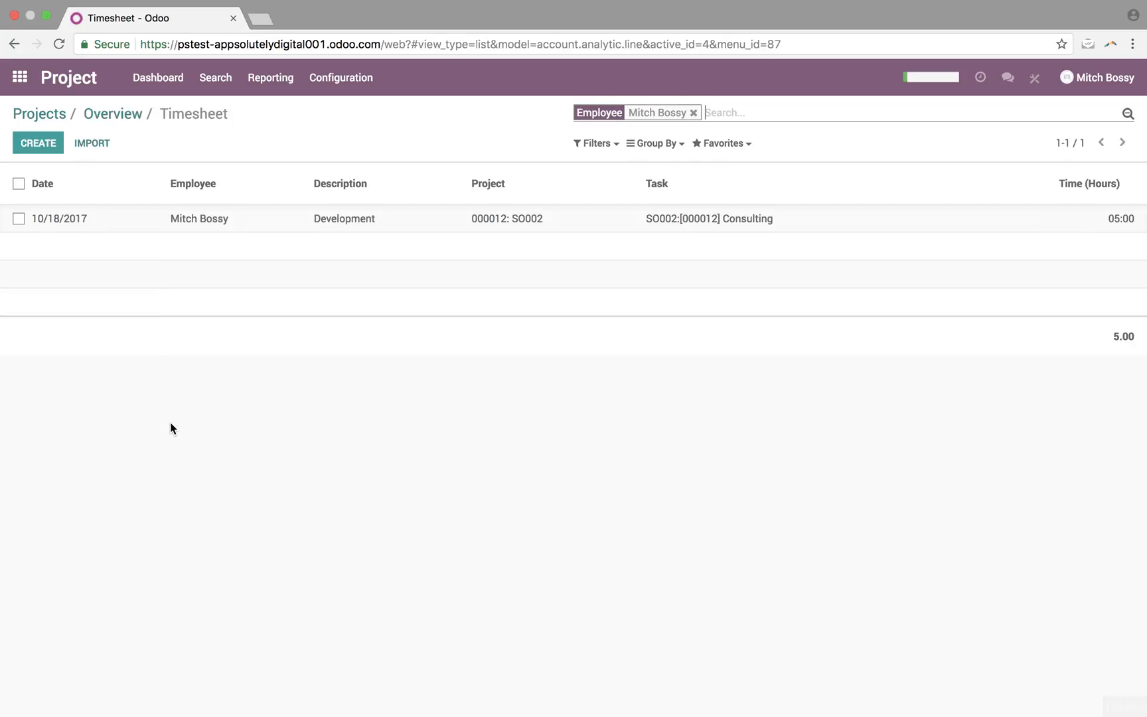
left_click(230, 230)
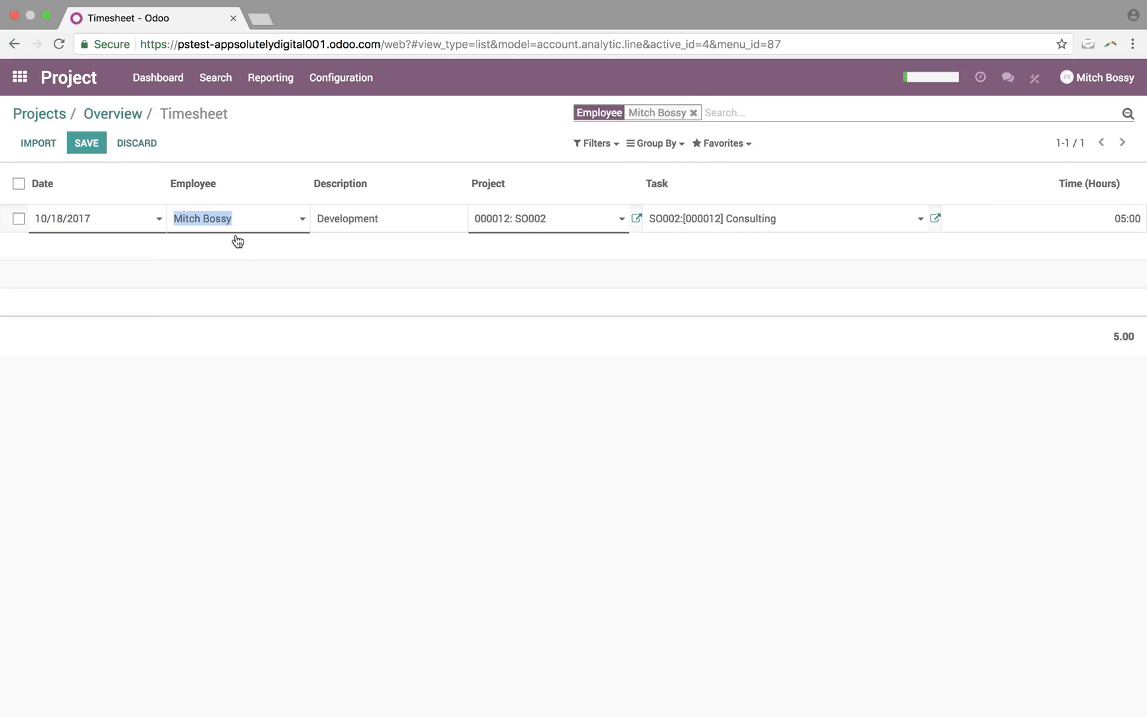
left_click(122, 112)
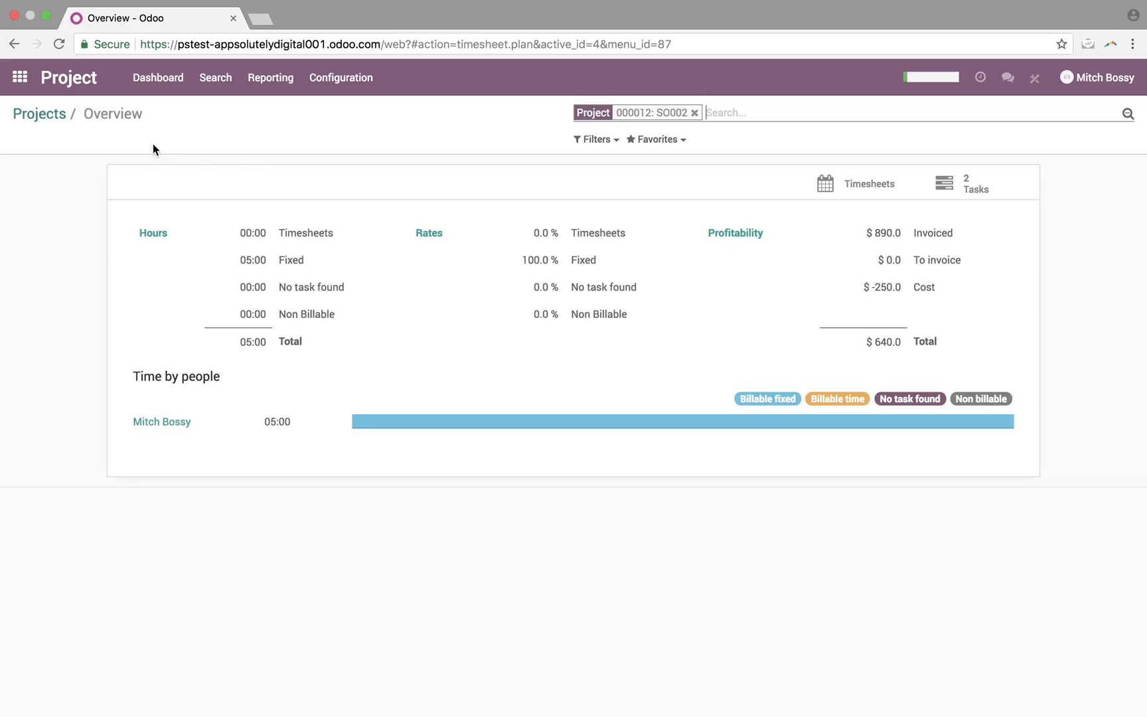
Step: Open the employee's record in the Employees app and check the timesheet cost in the HR settings
left_click(20, 80)
type("empl")
left_click(293, 262)
left_click(108, 189)
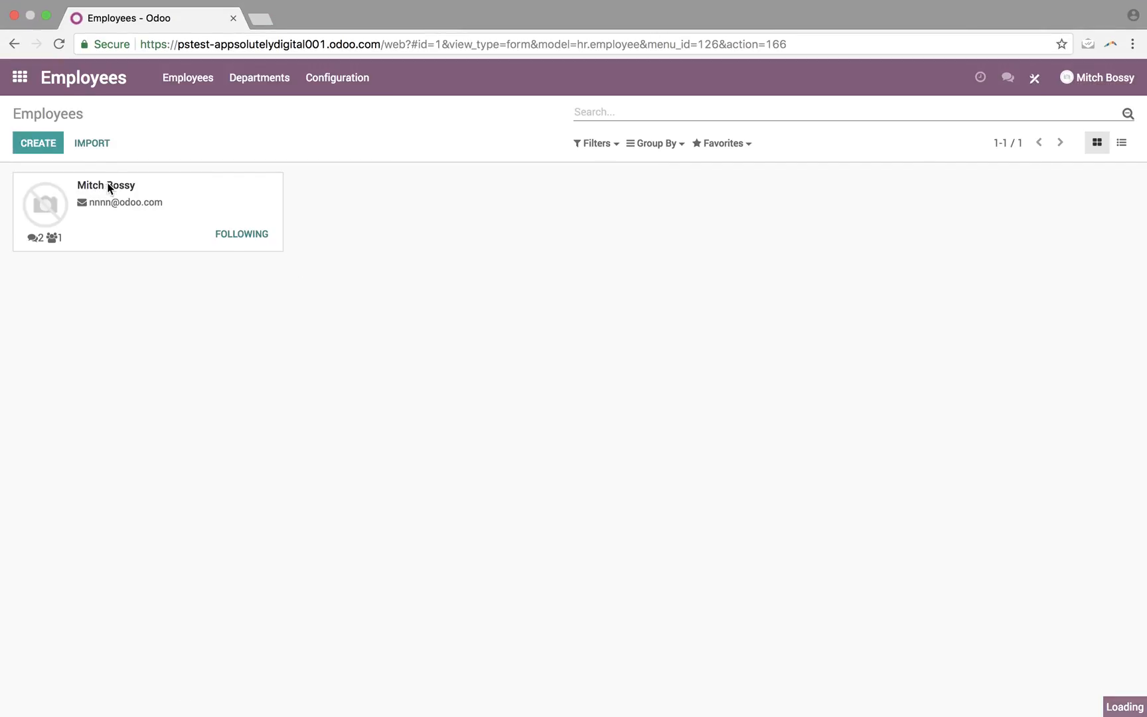
left_click(369, 300)
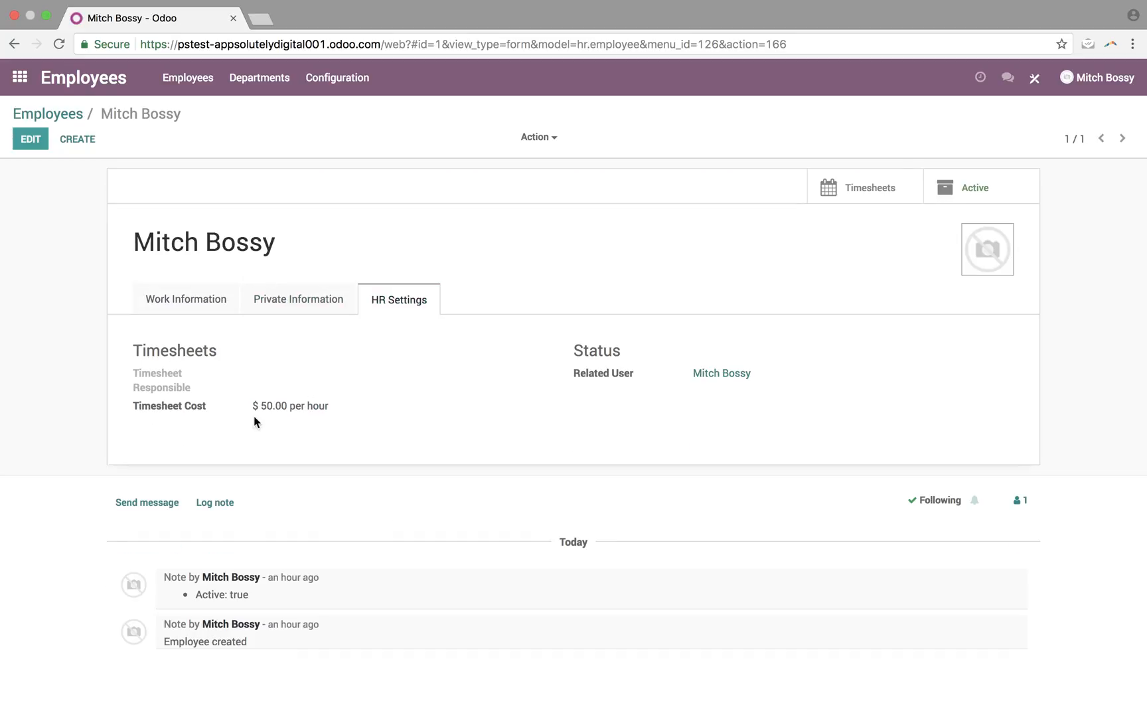
left_click_drag(334, 411, 257, 404)
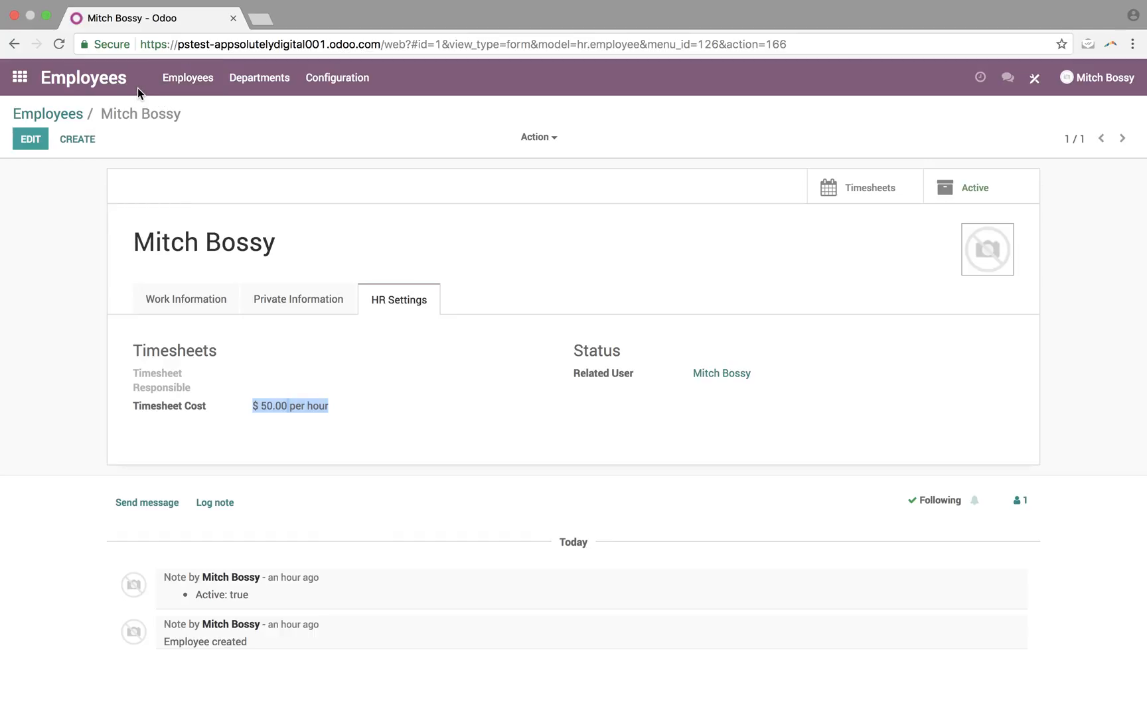
Step: Switch to the Accounting app and open the Profit and Loss report
left_click(32, 93)
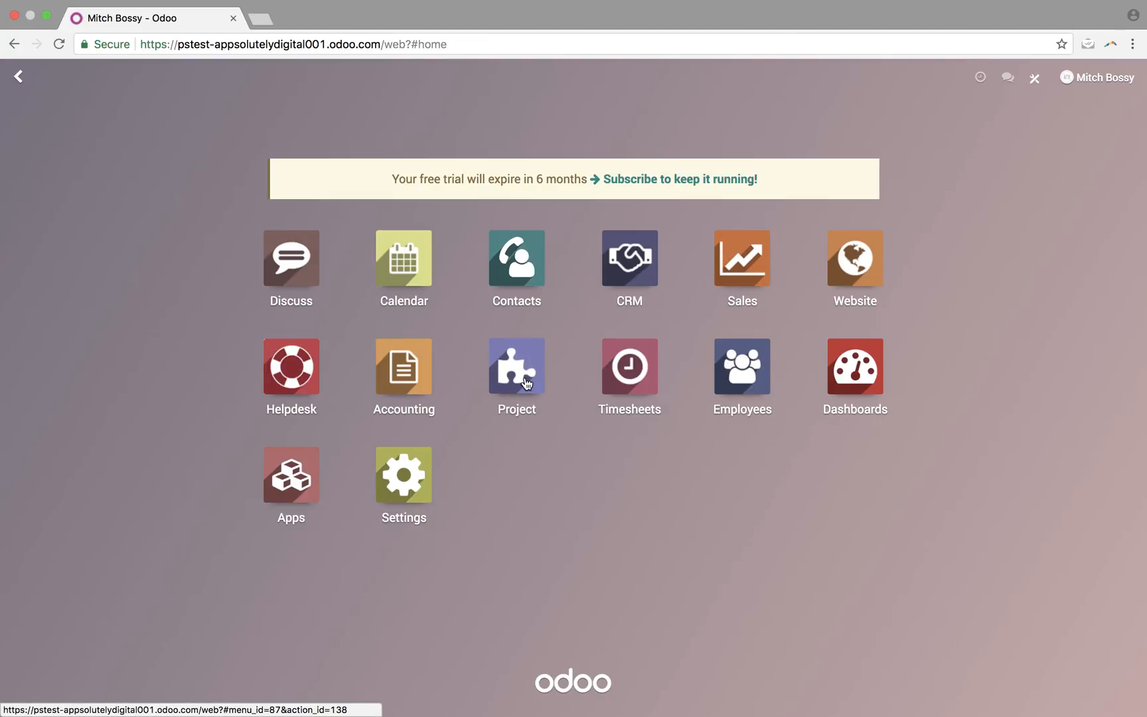
left_click(401, 368)
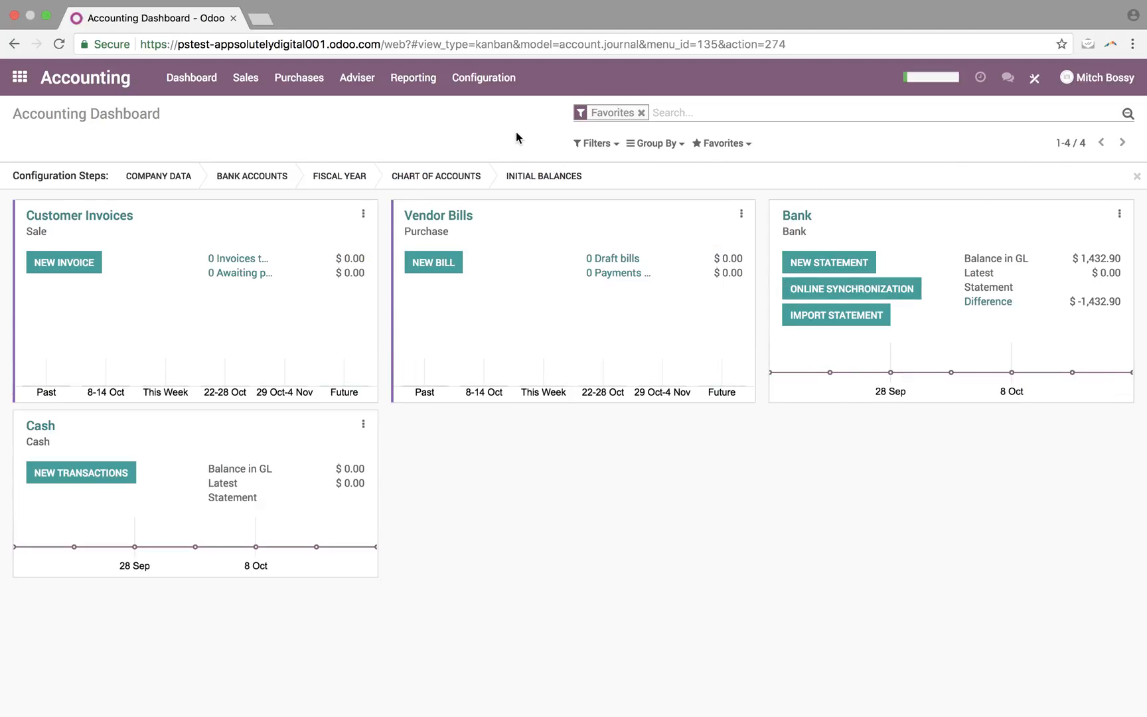
left_click(413, 78)
left_click(425, 126)
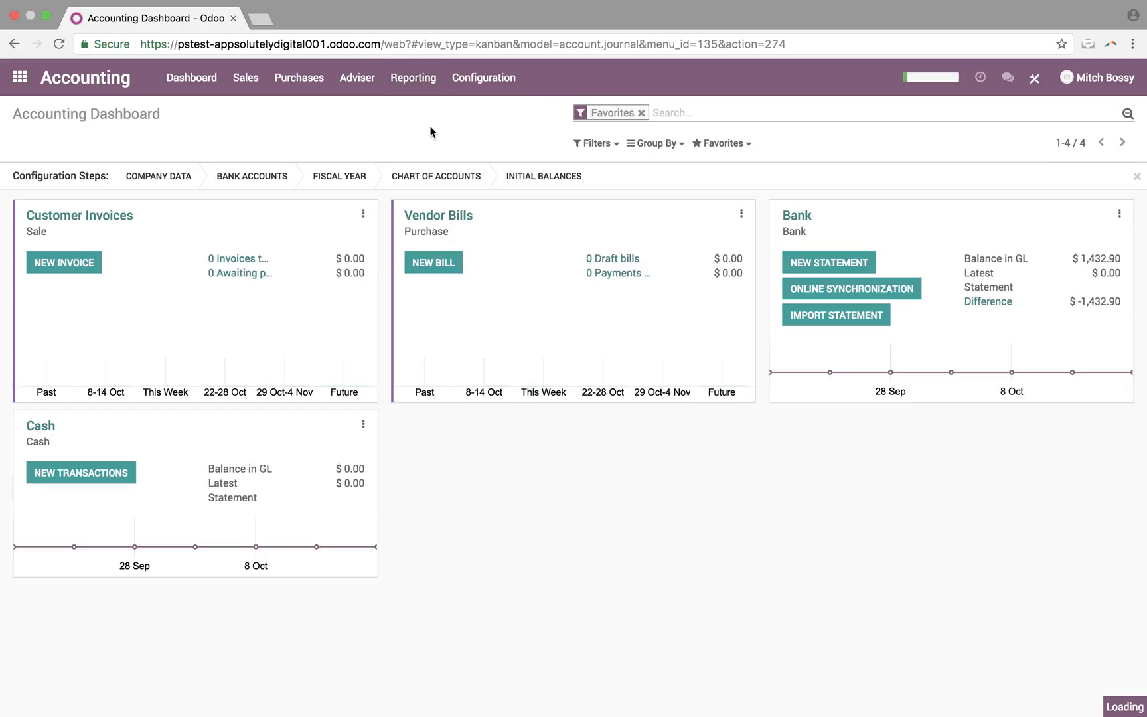
Step: Trace the operating income's Product Sales account to the General Ledger, expand Account Receivable, and return to the Profit and Loss report
left_click(143, 374)
left_click(175, 389)
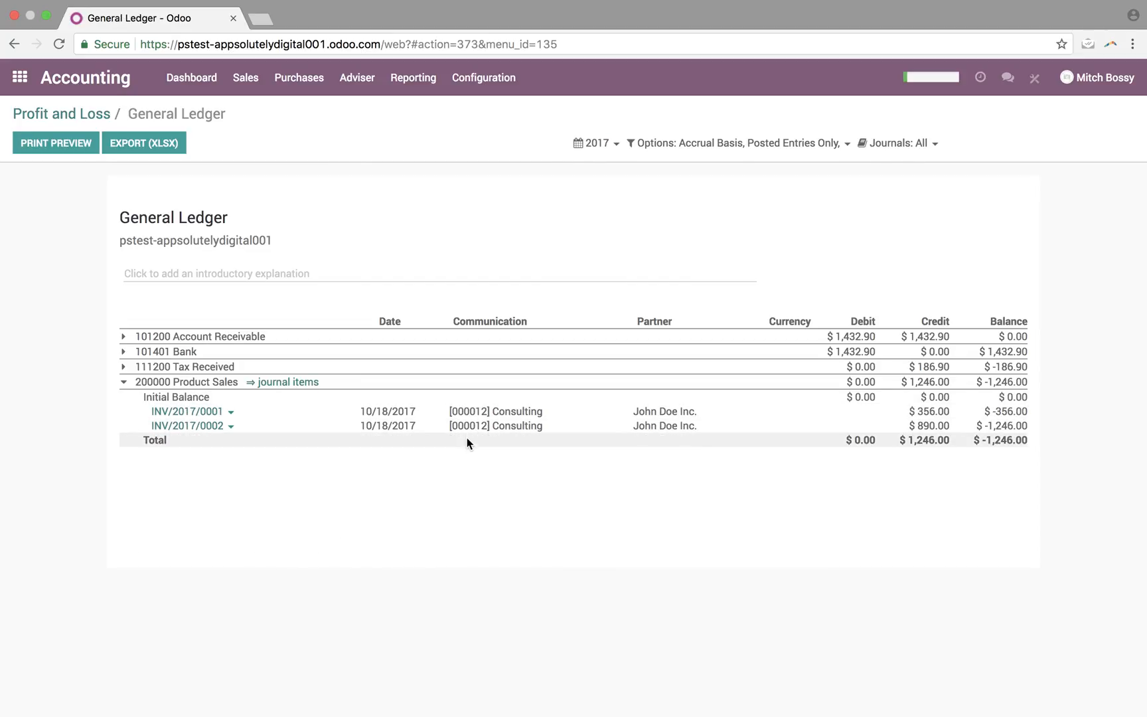
left_click(123, 337)
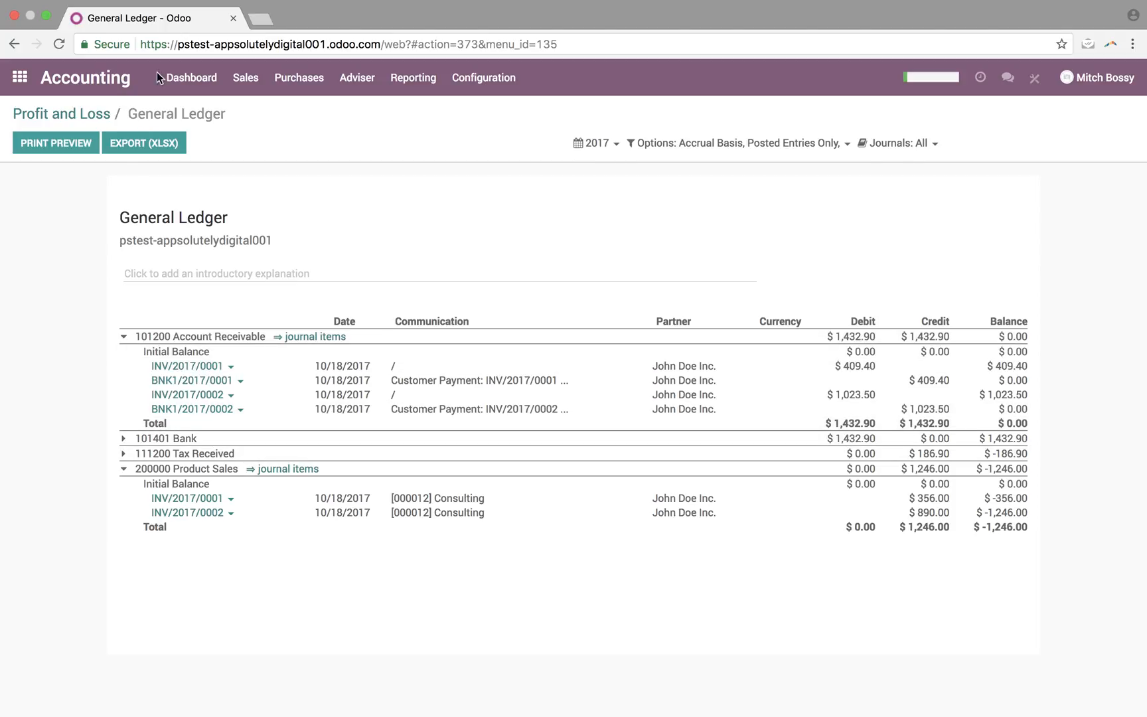
left_click(57, 114)
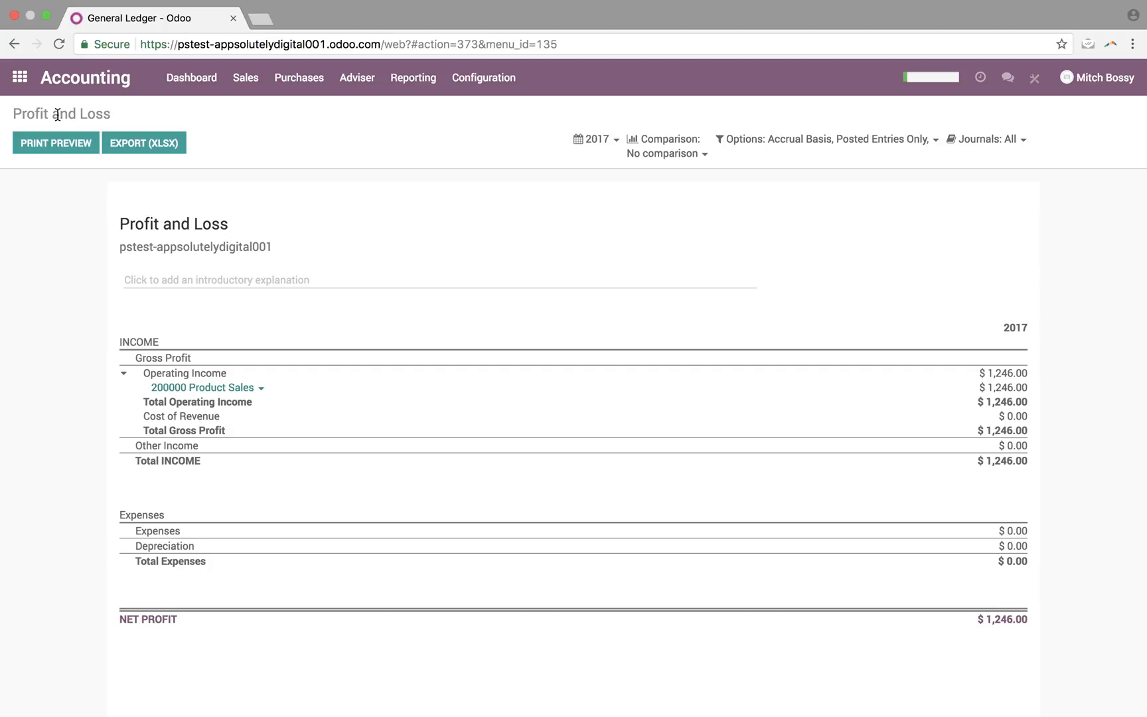
Step: Look at the Helpdesk dashboard, and view the Contact us page of the company website
left_click(19, 77)
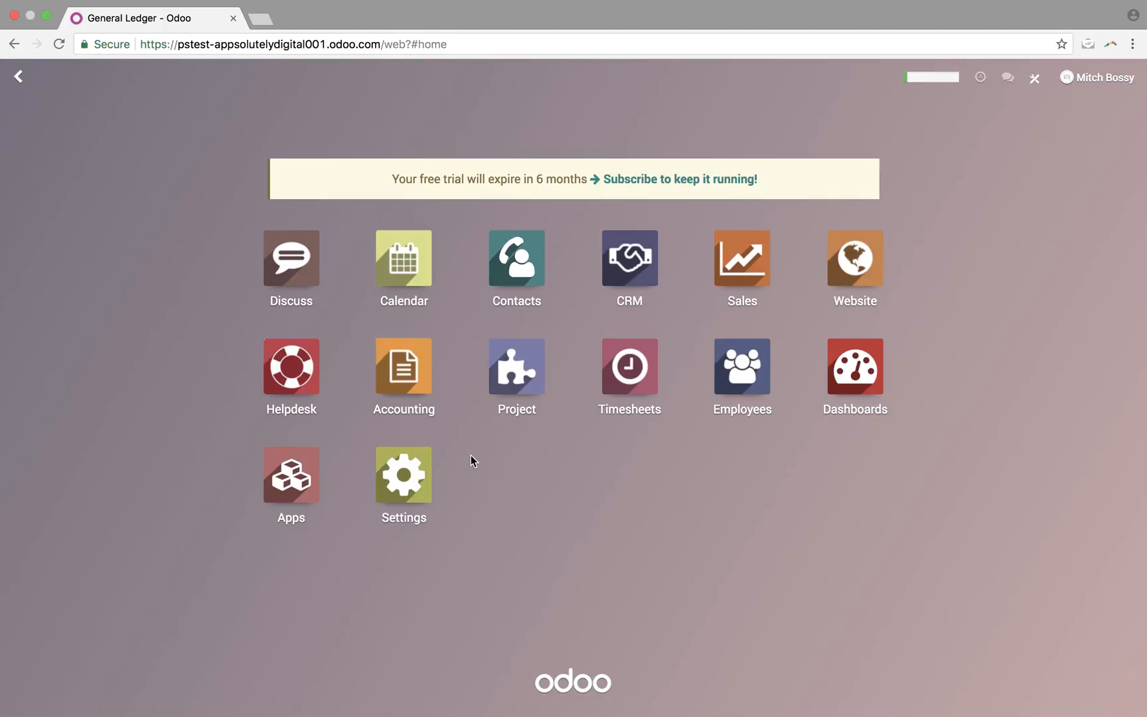
left_click(300, 362)
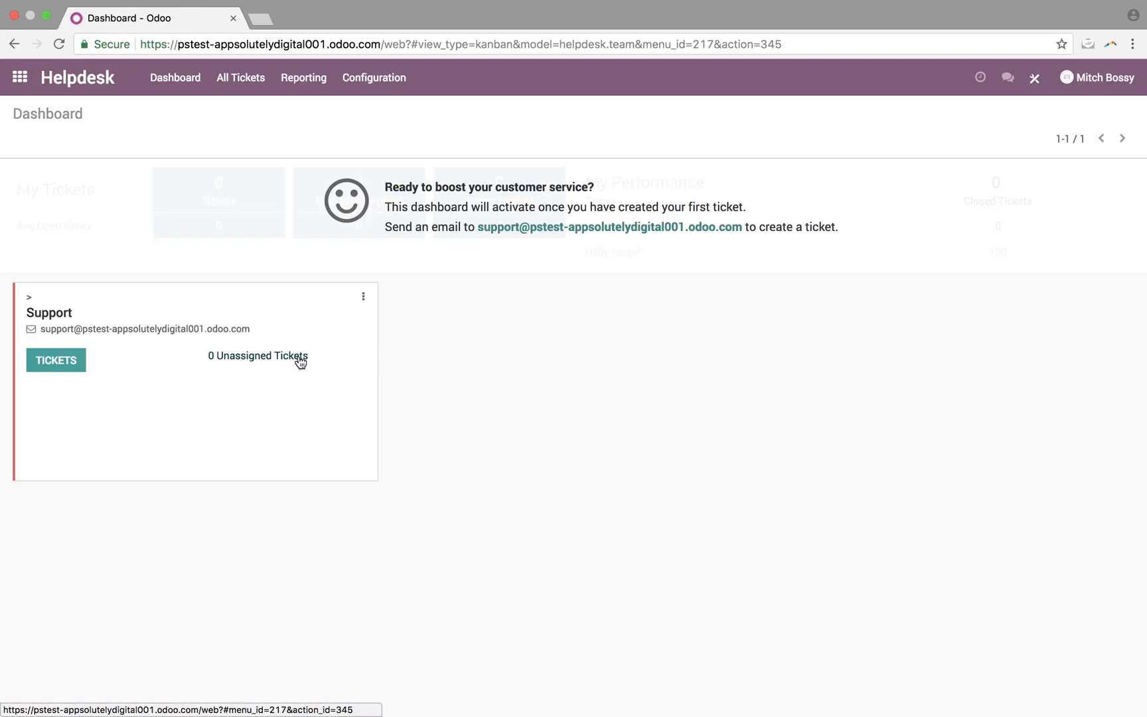
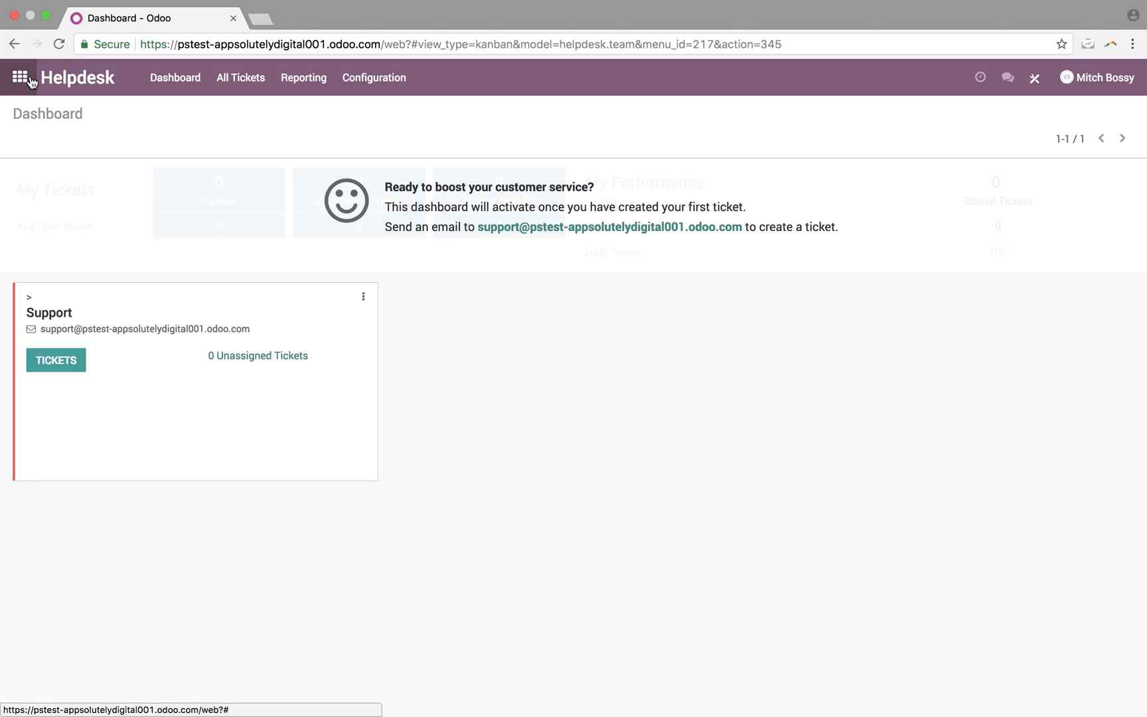
left_click(29, 79)
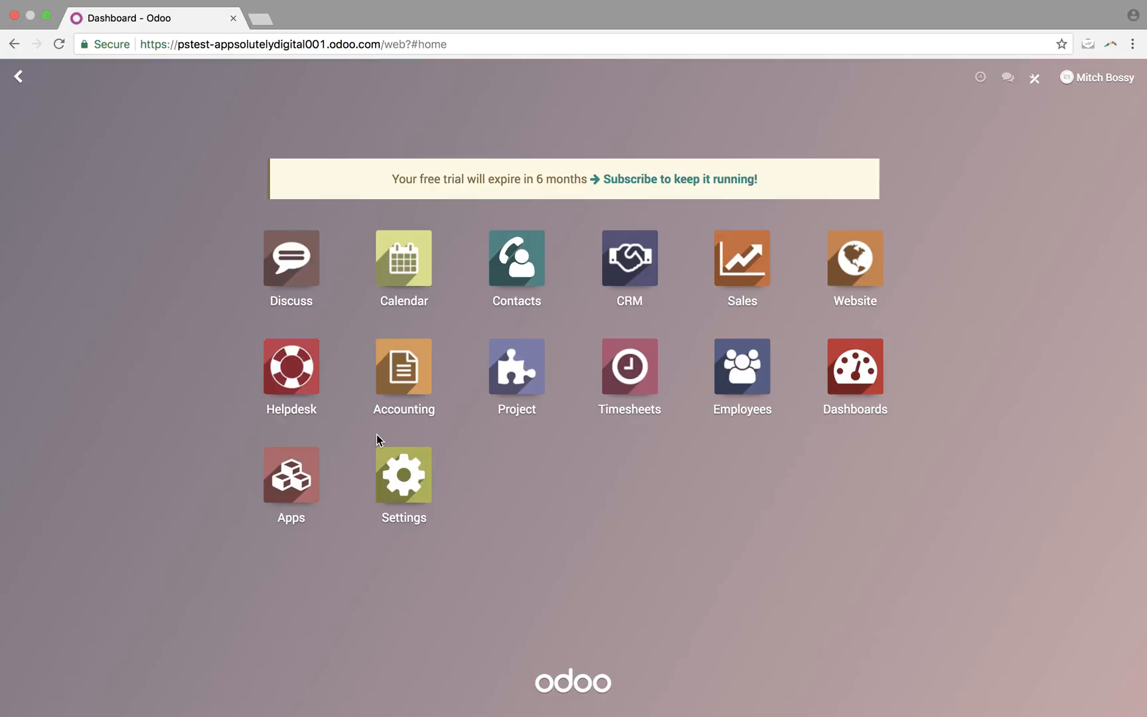
left_click(843, 281)
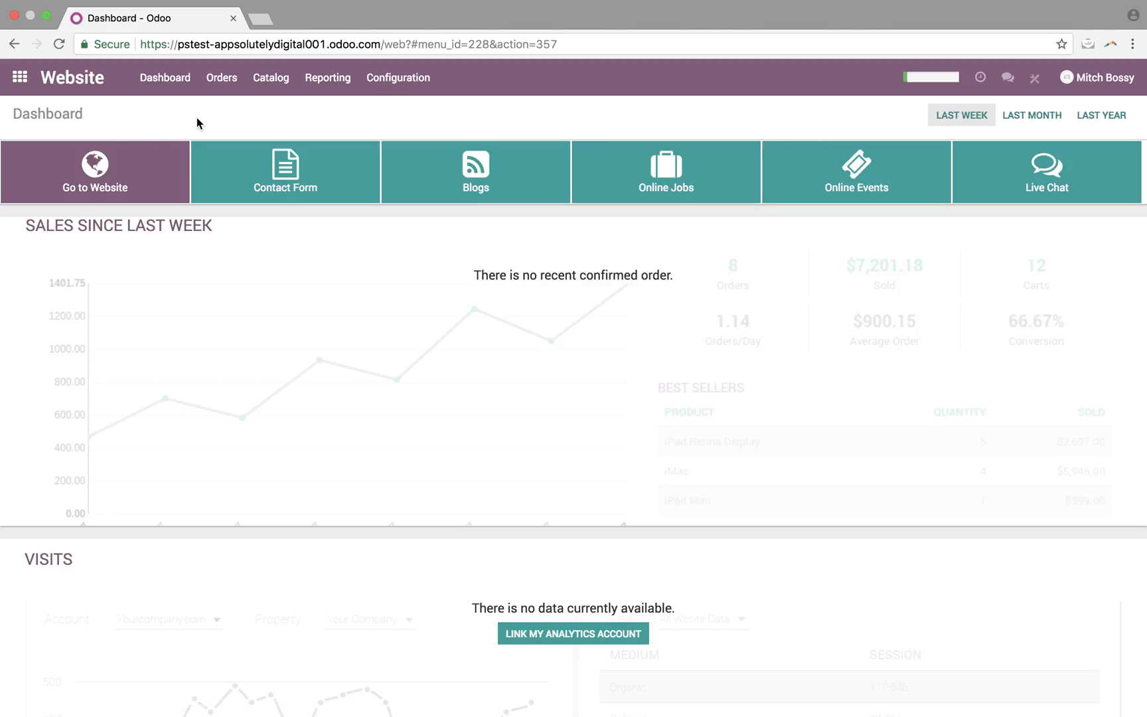
left_click(118, 153)
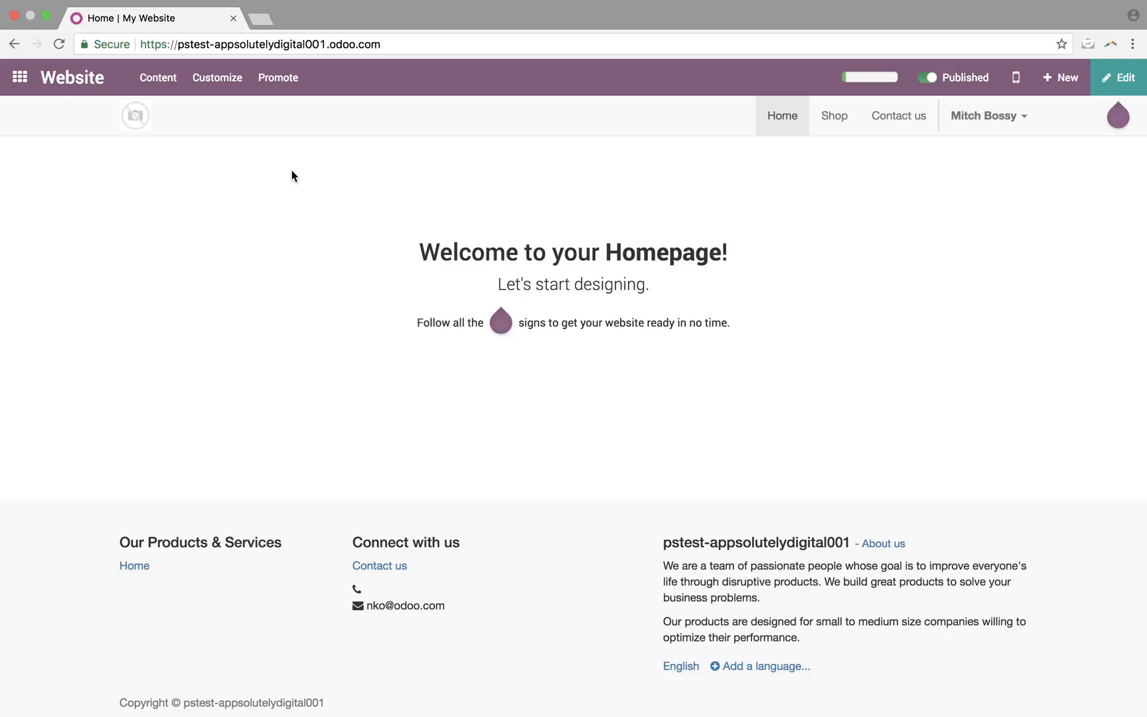
left_click(923, 119)
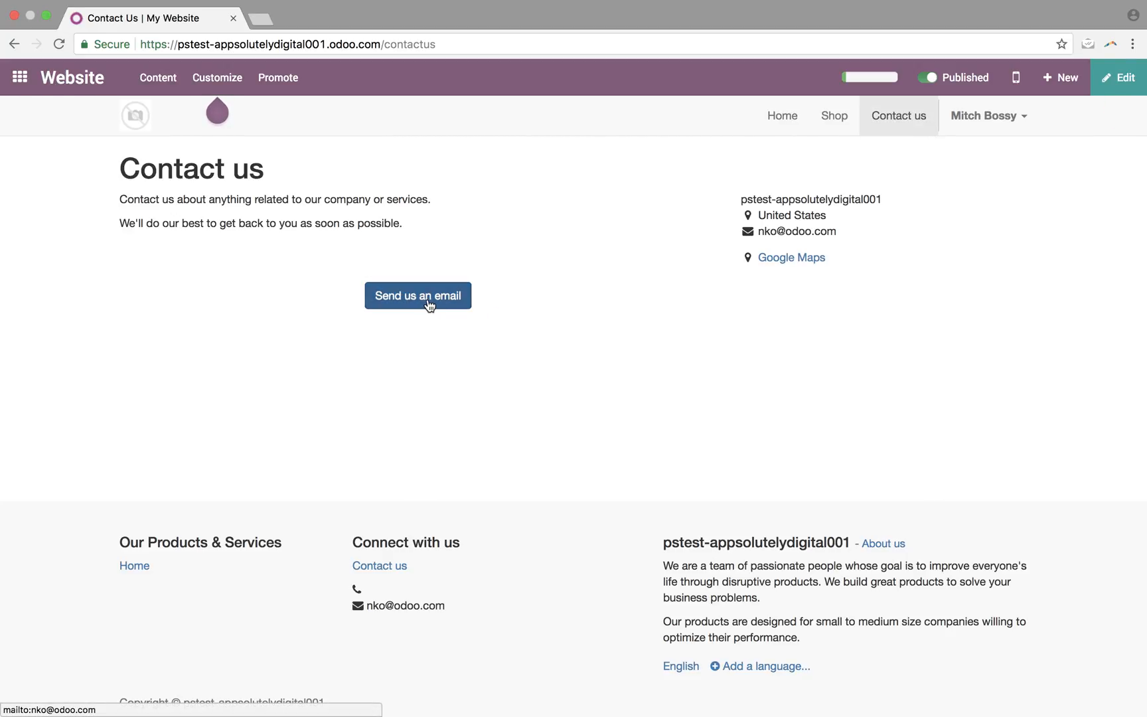
Step: Return to the Helpdesk dashboard and copy the Support team's e-mail address
left_click(19, 78)
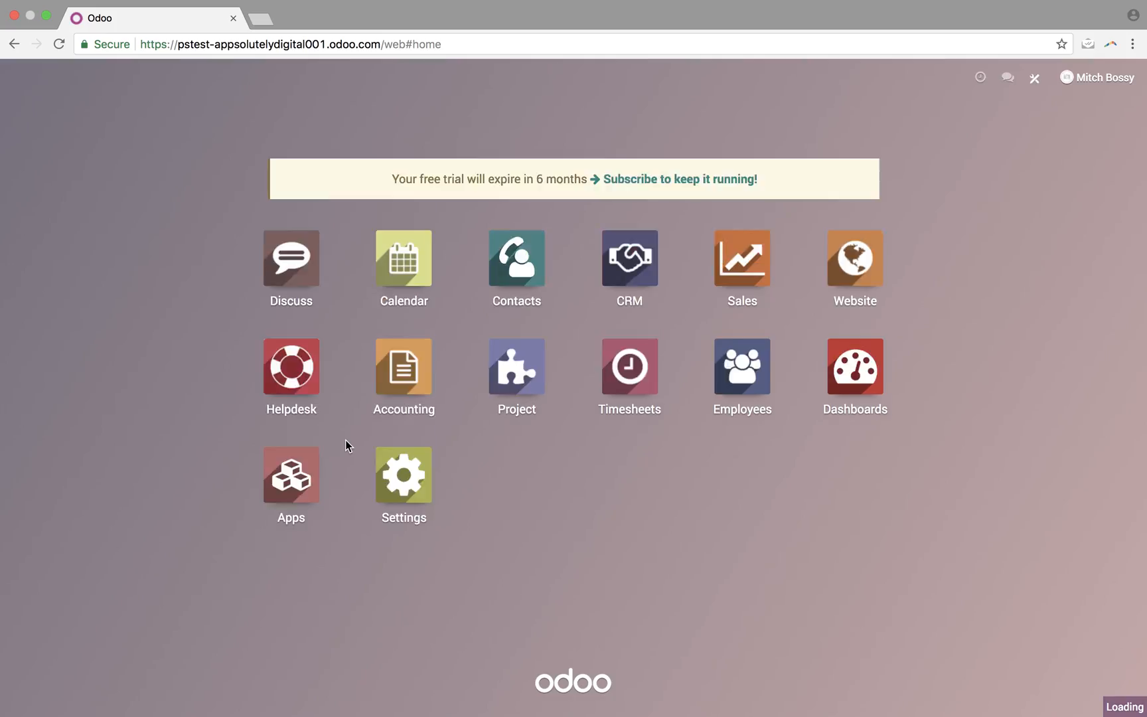
left_click(282, 369)
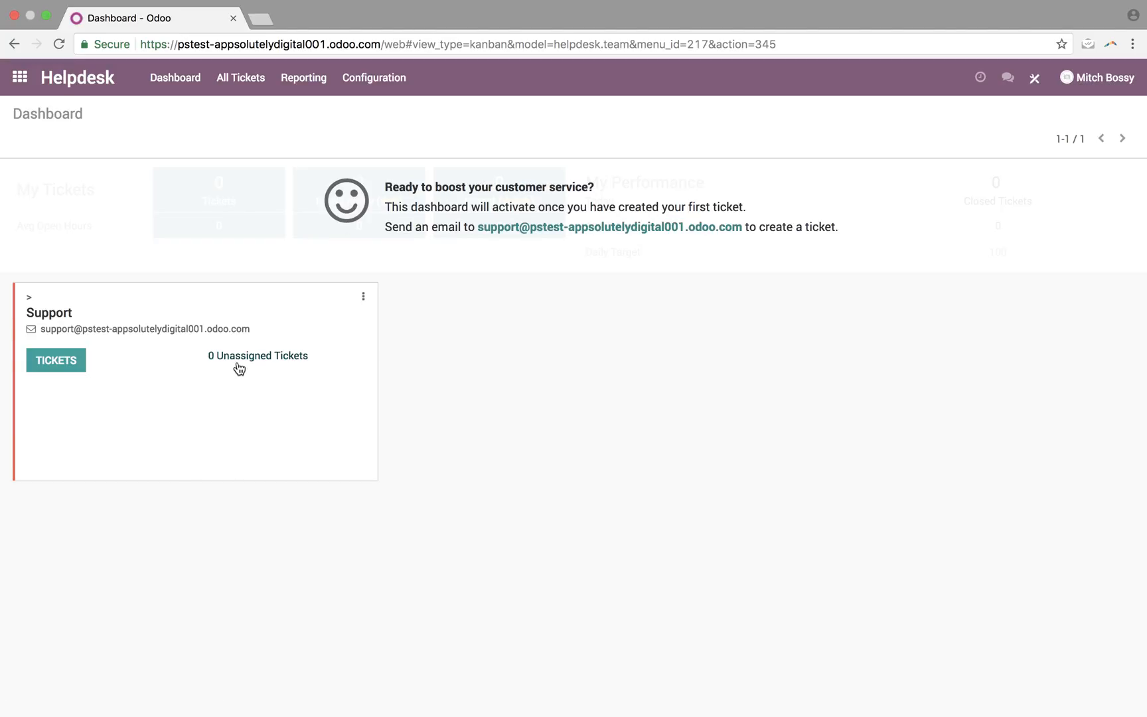
left_click_drag(271, 331, 39, 329)
key("super+c")
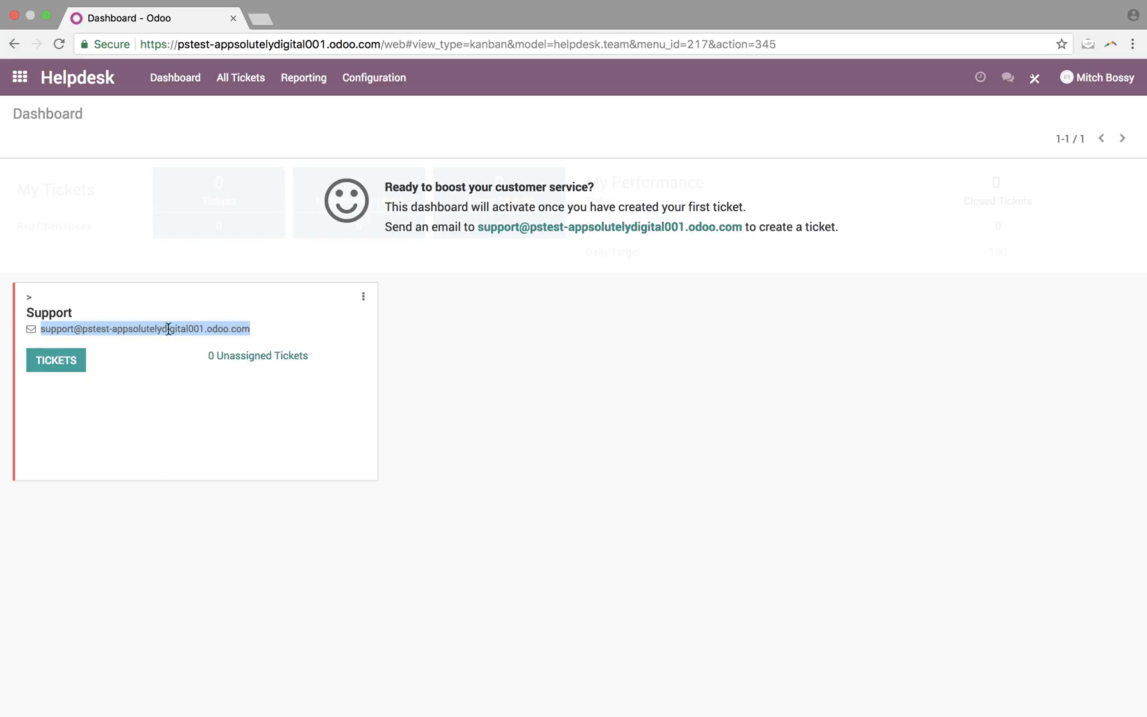
Step: Switch to the customer's Gmail inbox and start a new message addressed to the copied support e-mail
key("ctrl+Up")
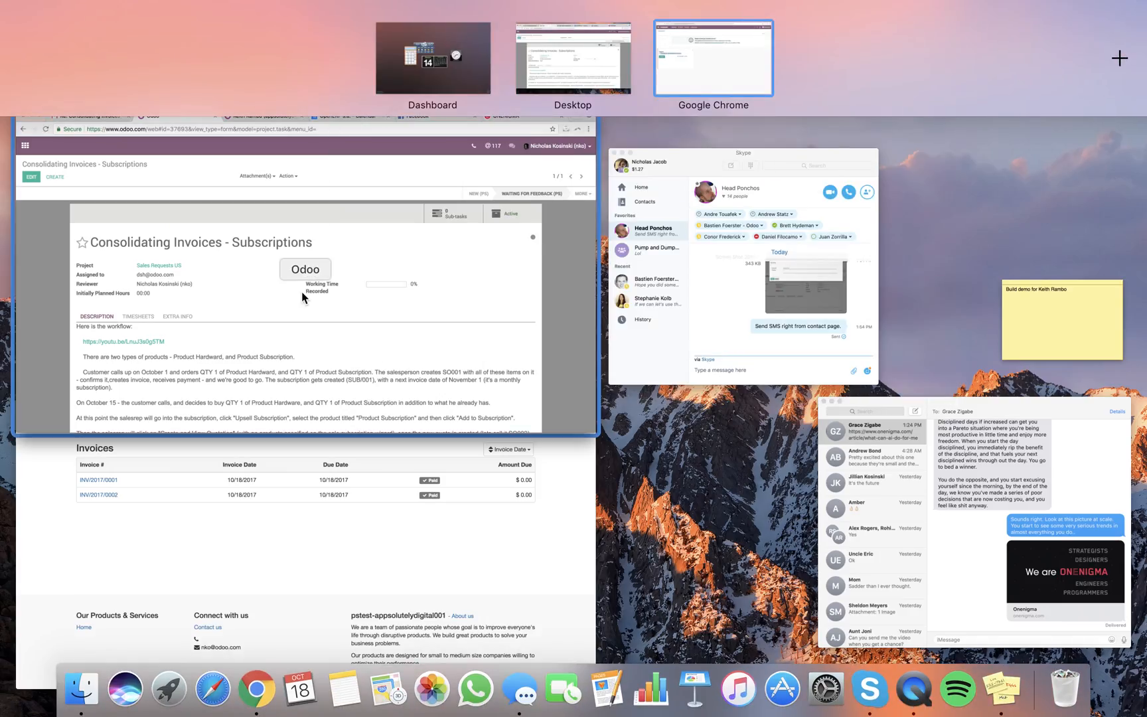
left_click(310, 282)
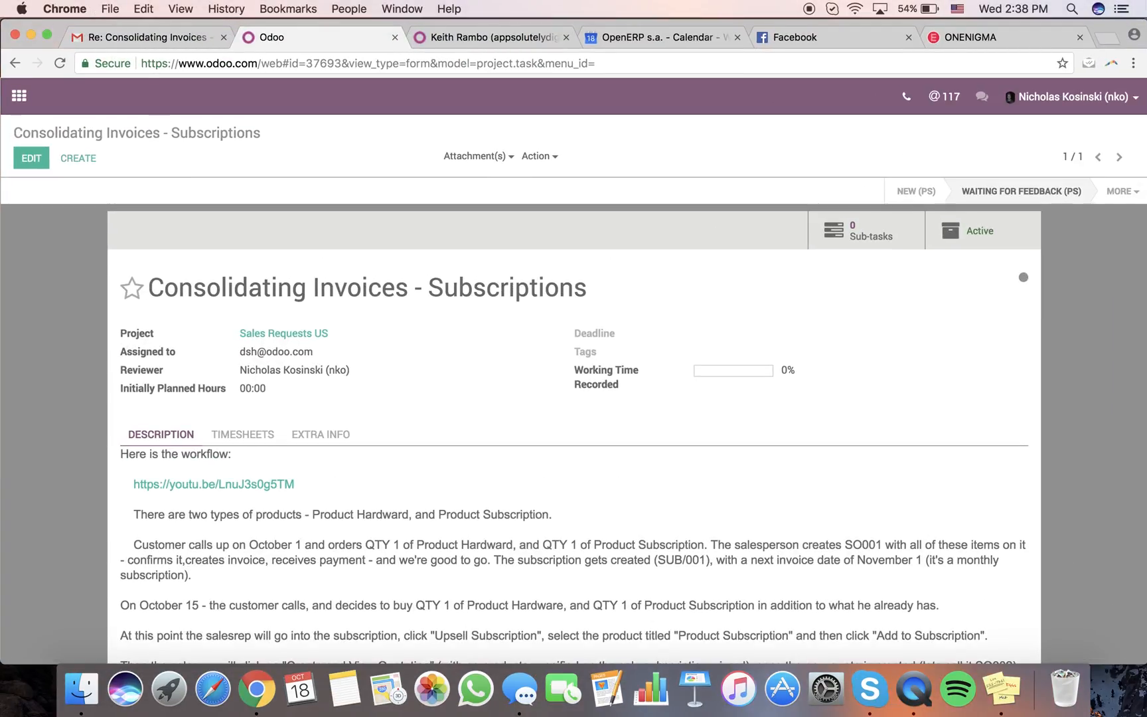
key("ctrl+Up")
left_click(582, 569)
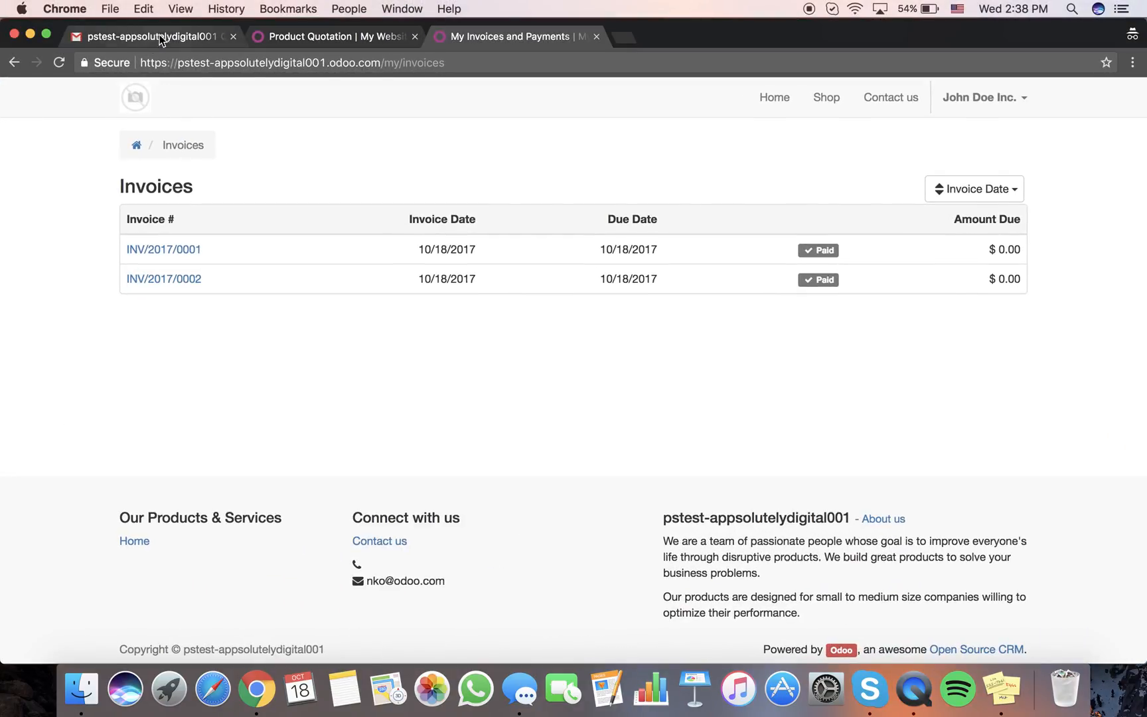
left_click(159, 35)
left_click(70, 182)
key("super+v")
Step: Give the message the subject "Need Help" and the body "Hi there. Need Help!", and send it
left_click(751, 328)
type("Need help")
key("Tab")
type("Hi there. Need He")
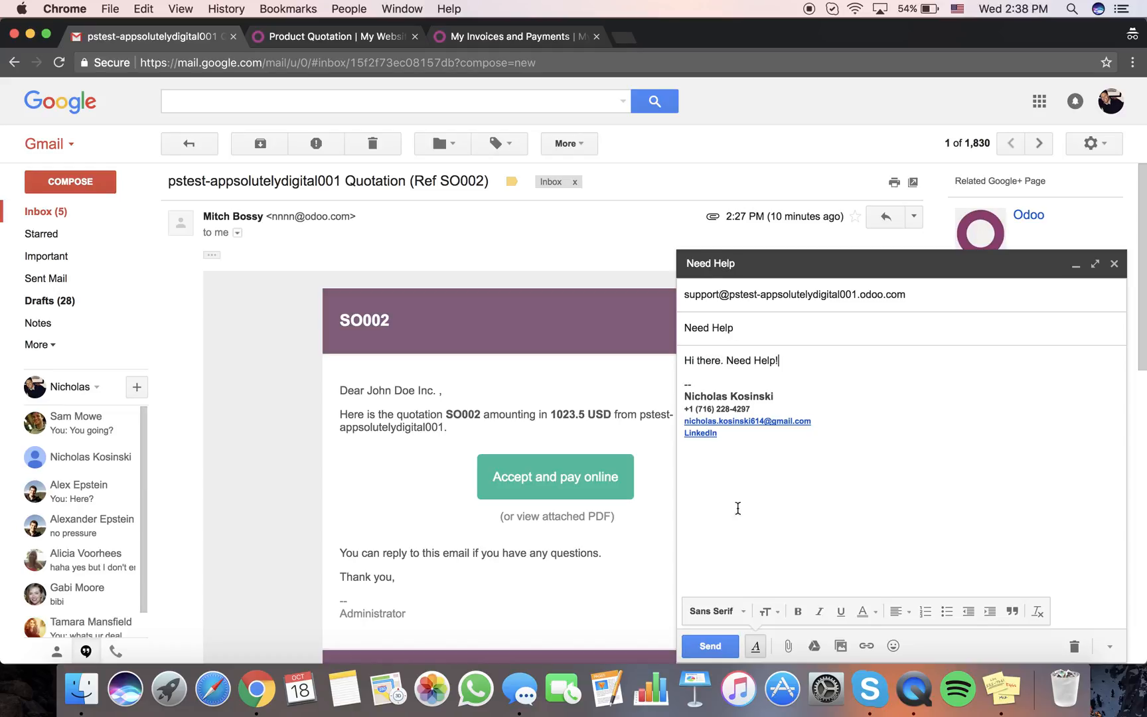
left_click(711, 646)
Step: Switch back to the Odoo Helpdesk, refresh the dashboard, and open the unassigned ticket Need Help (#1)
key("ctrl+Up")
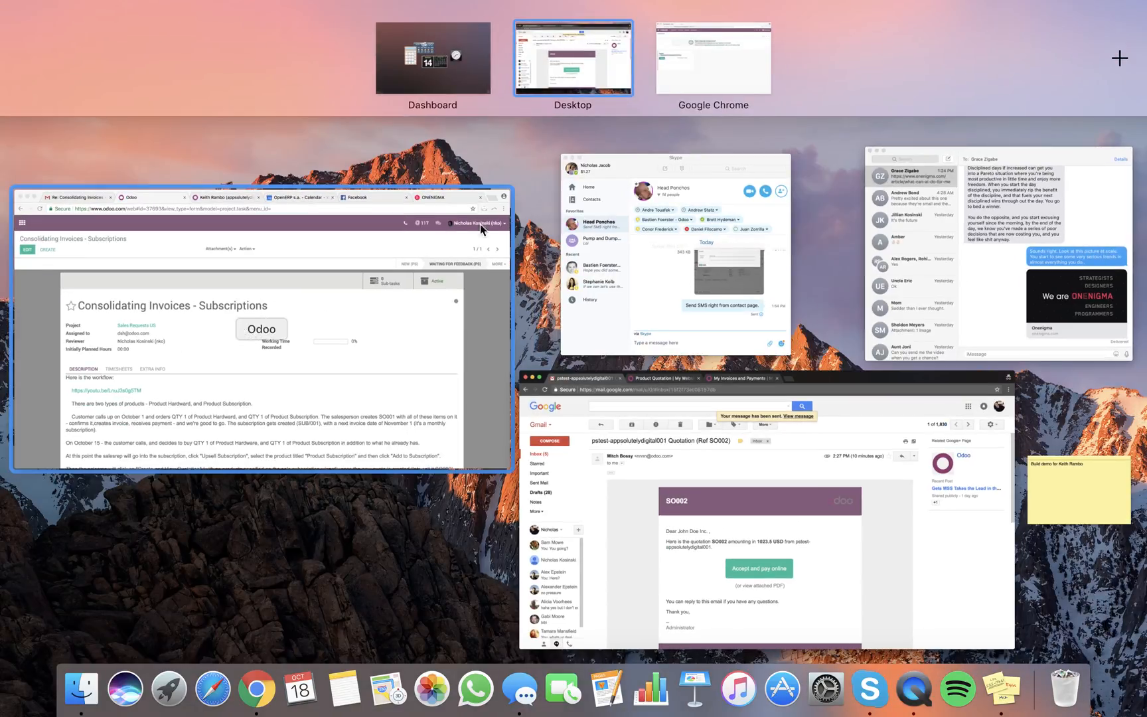
left_click(714, 60)
left_click(175, 77)
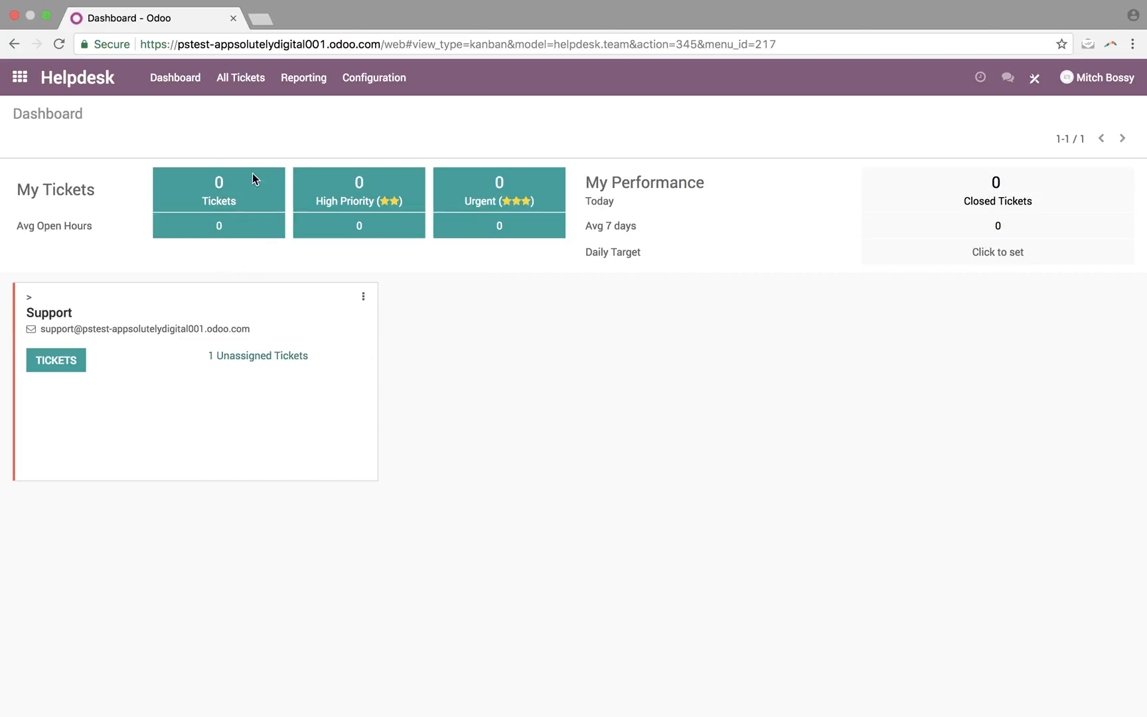
left_click(258, 359)
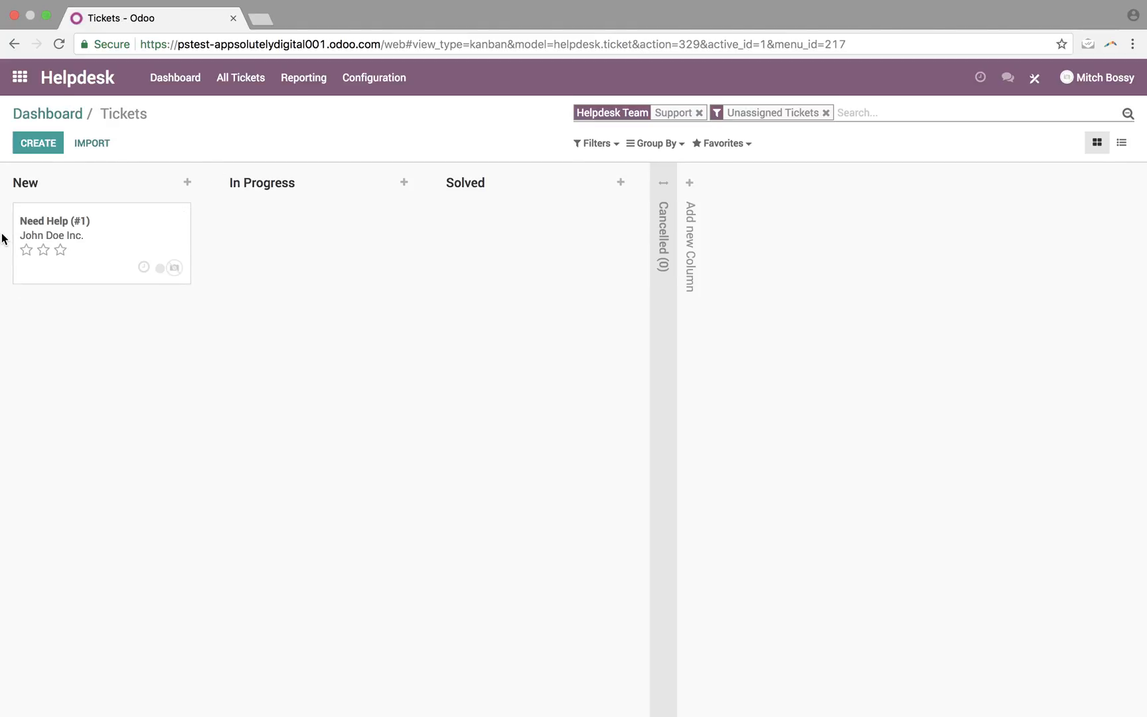
left_click(114, 237)
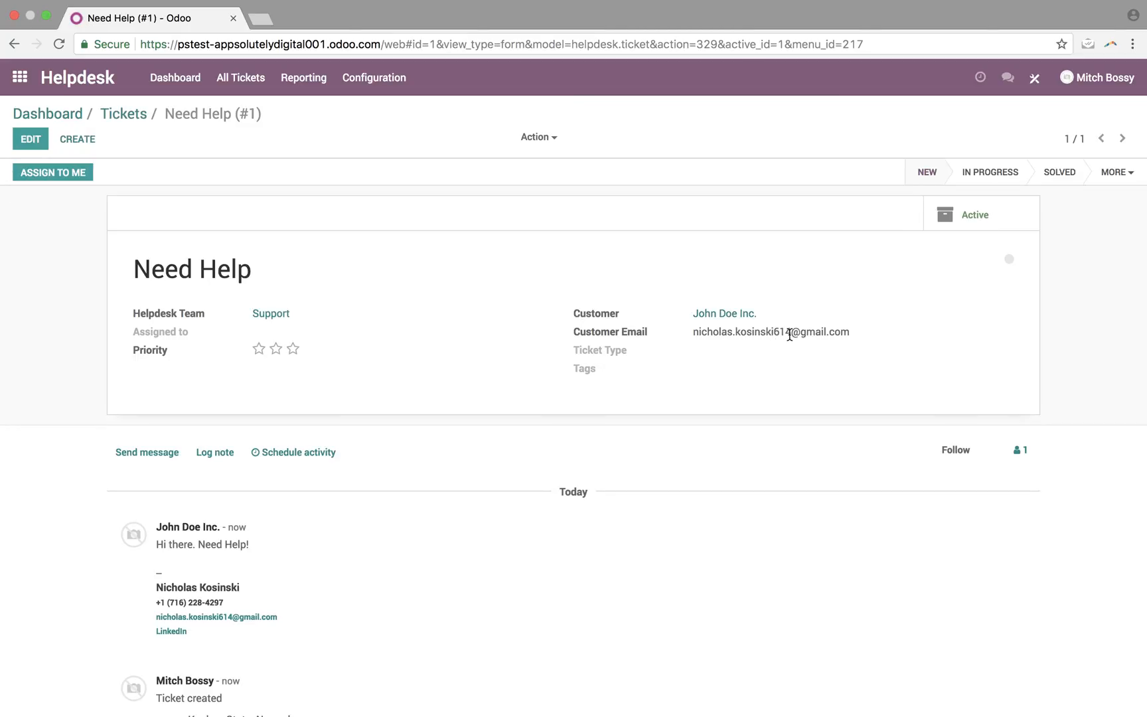
Step: Inspect the ticket's customer record and its additional linked documents, and return to the ticket
left_click(730, 313)
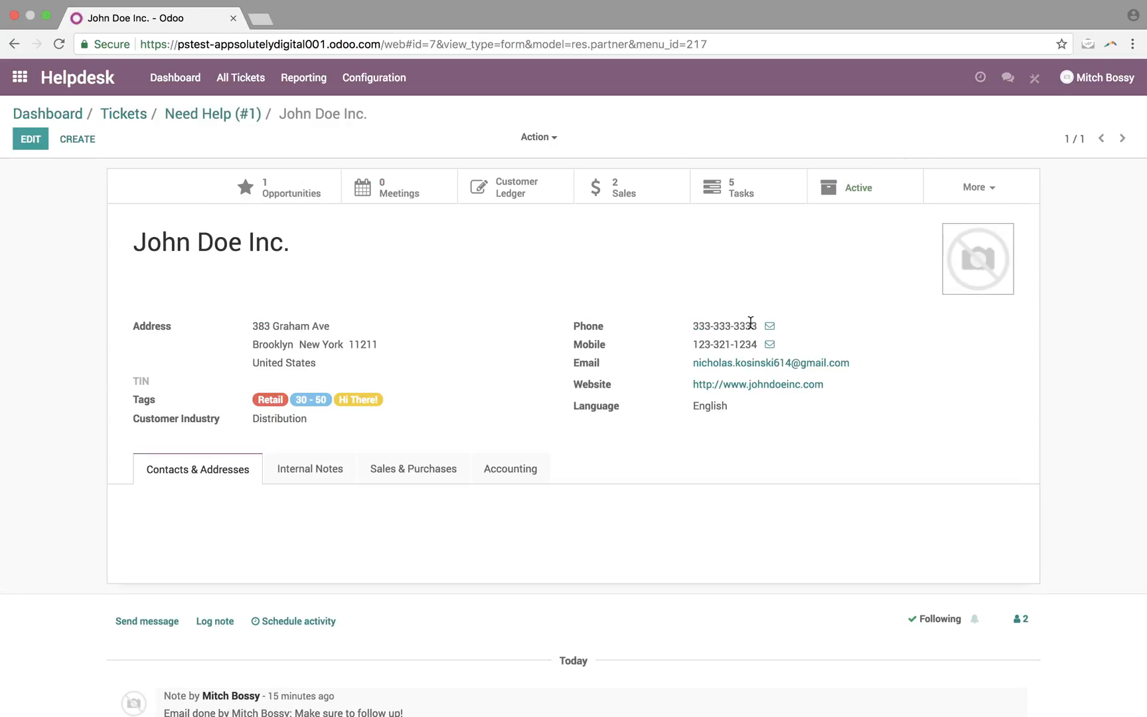
left_click(991, 199)
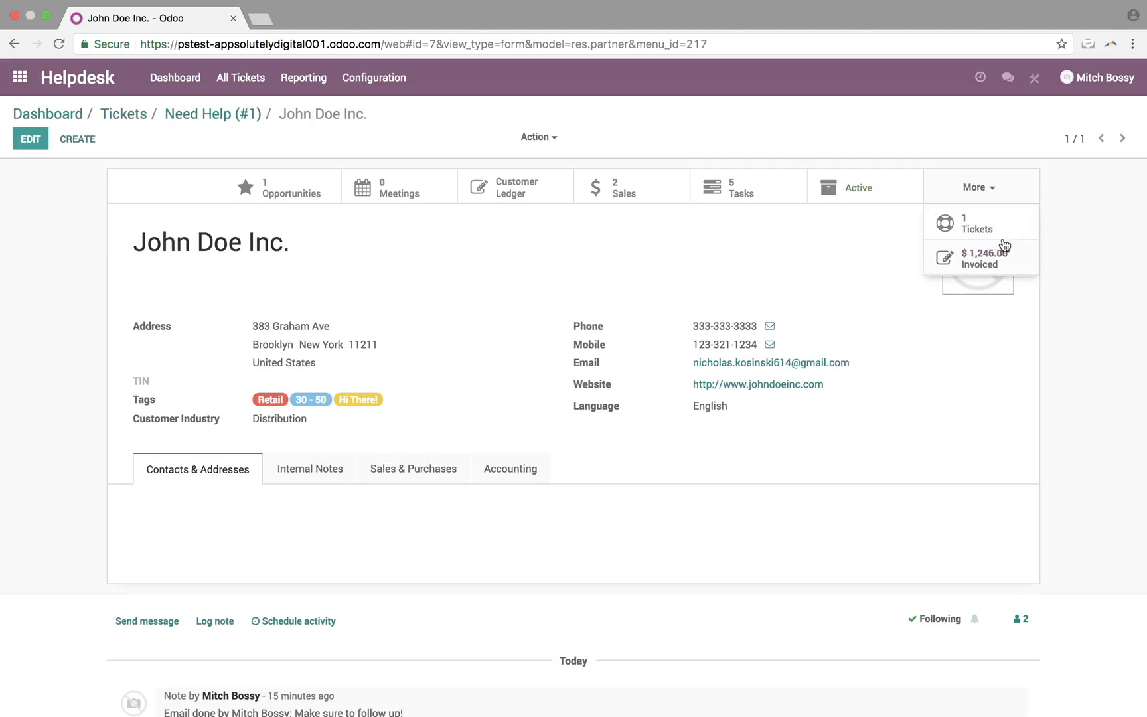
left_click(213, 114)
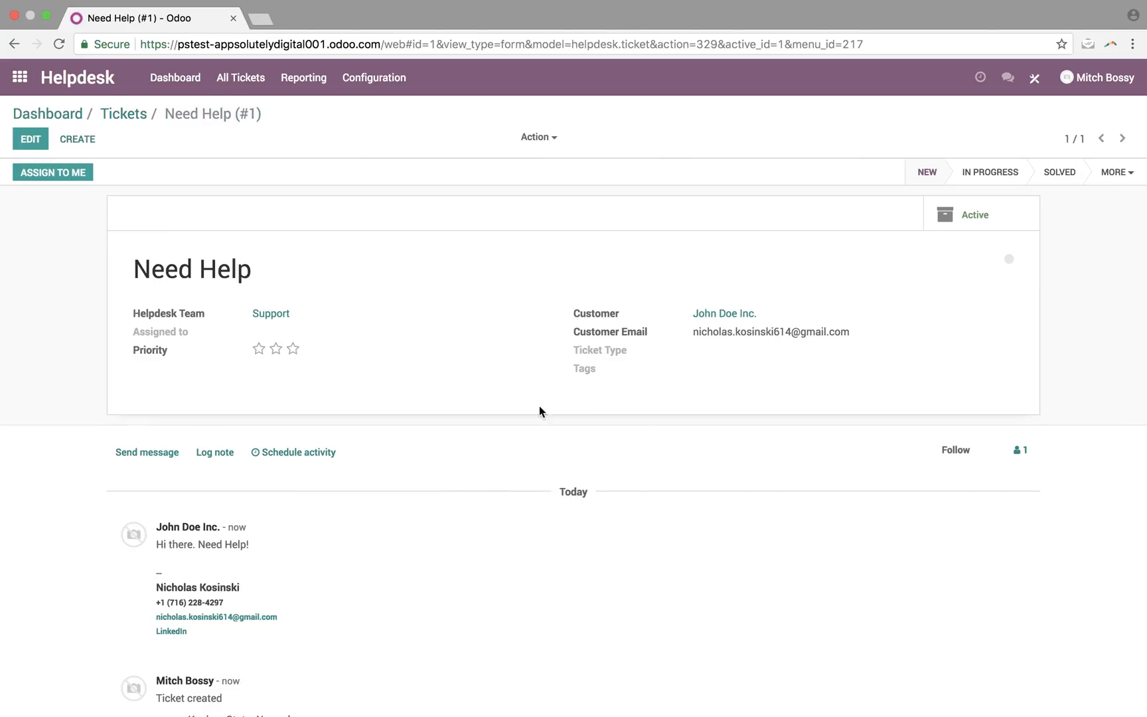
Step: Assign the Need Help ticket to yourself and send its followers the message "Hey. Give us 5 min!"
left_click(60, 171)
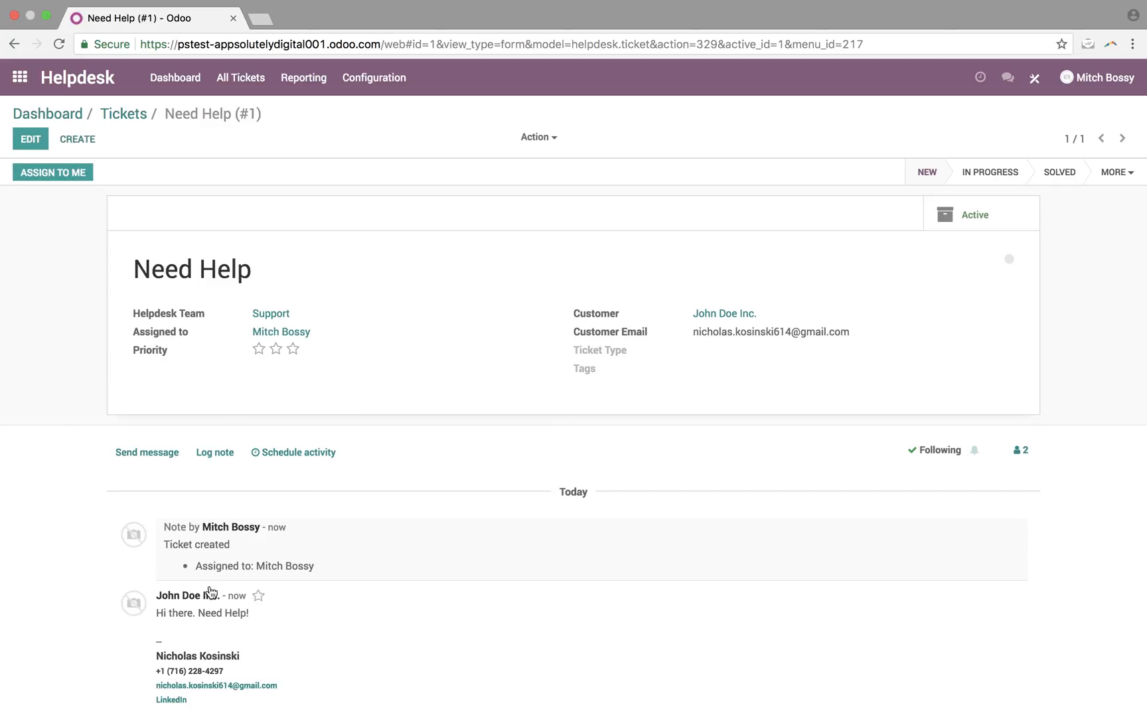
scroll(296, 649, "down", 2)
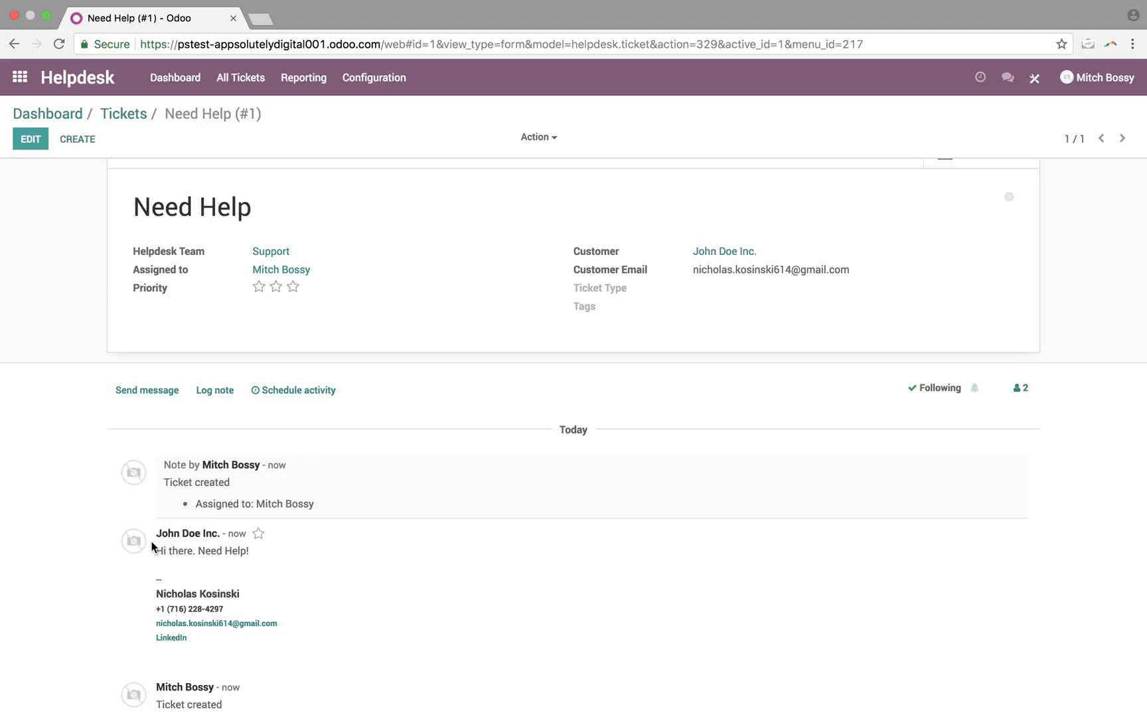
left_click(158, 396)
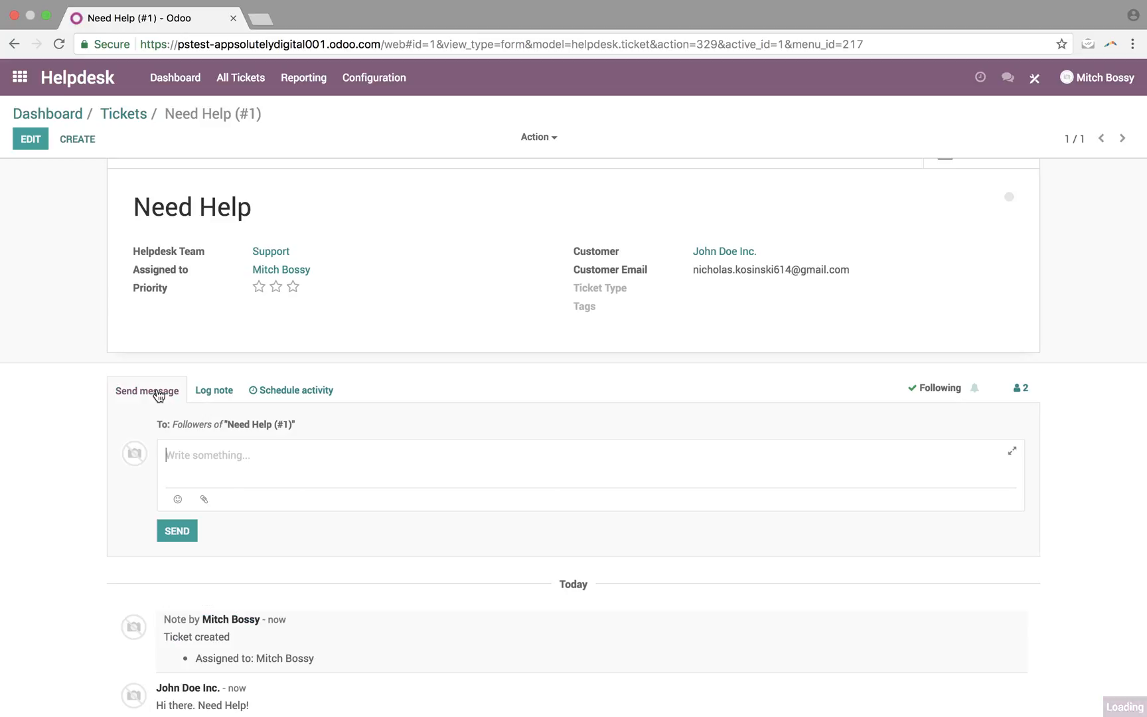
type("Hey. Give us 5 min!")
left_click(176, 531)
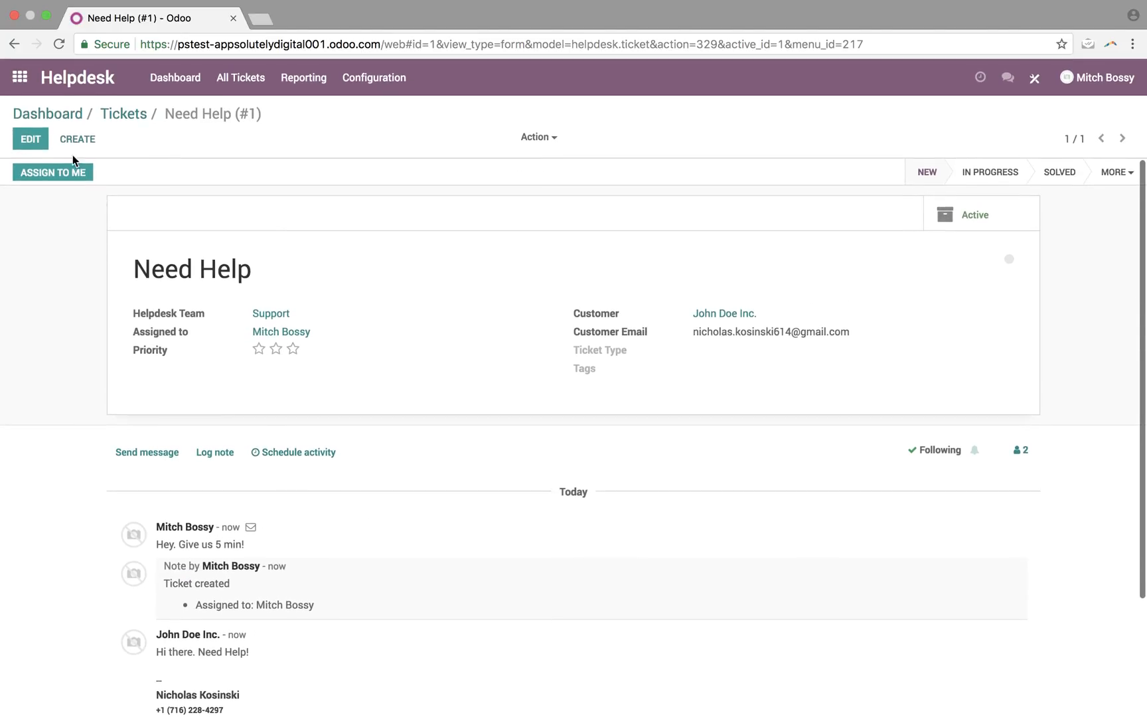
Step: View your own open tickets from the Helpdesk dashboard, and return to the dashboard
left_click(58, 127)
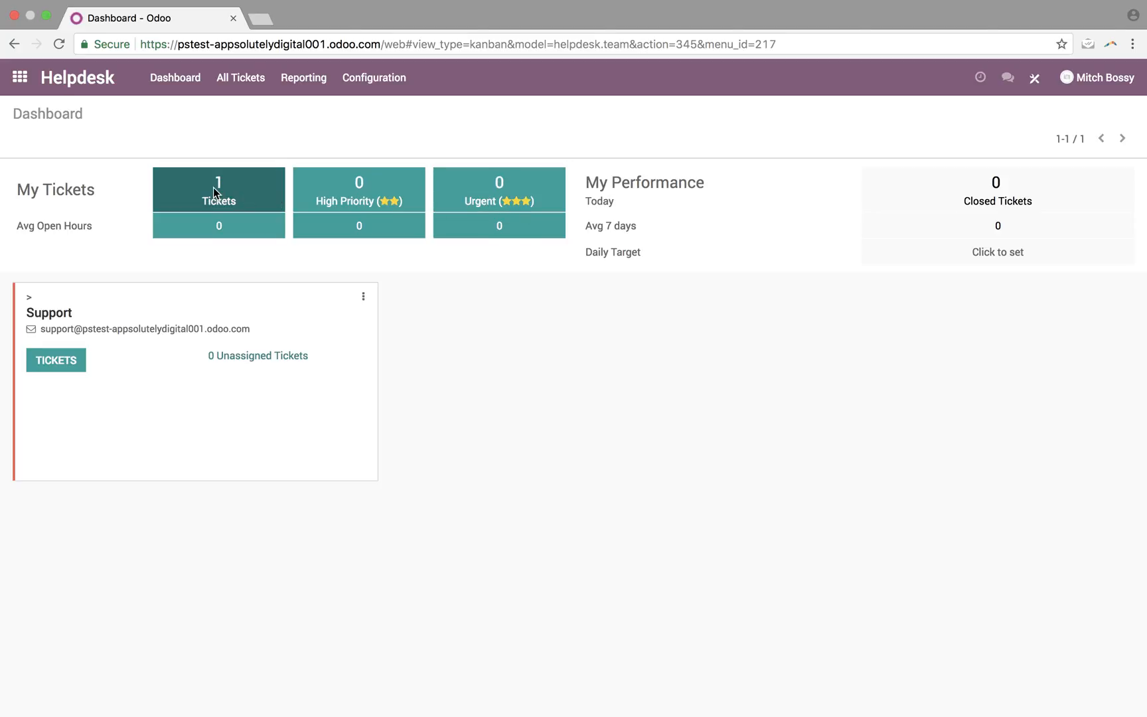
left_click(226, 211)
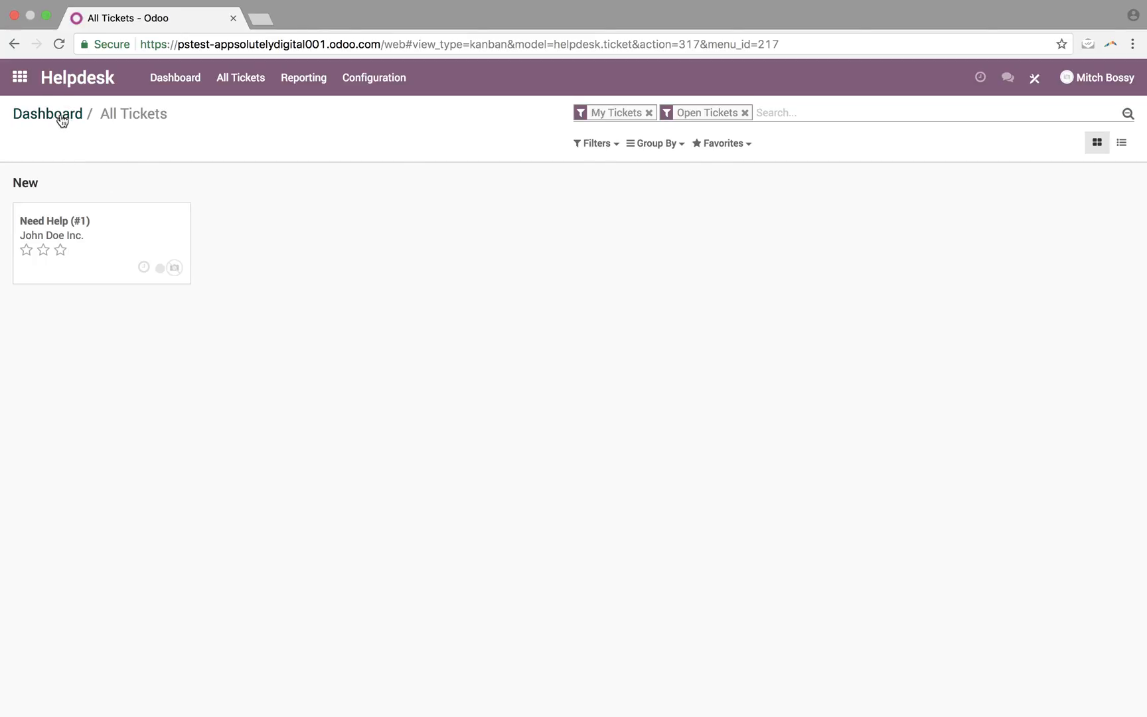
left_click(63, 121)
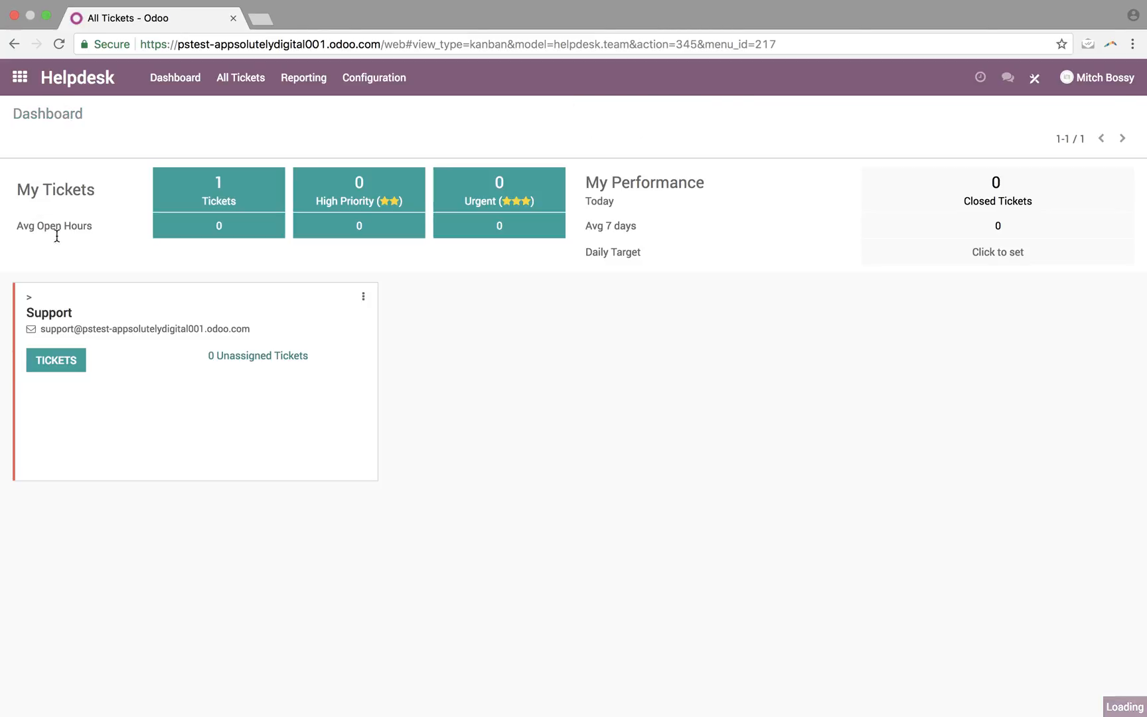
Step: Open the Support team's tickets and move Need Help (#1) to the In Progress stage
left_click(53, 362)
left_click_drag(126, 266, 325, 249)
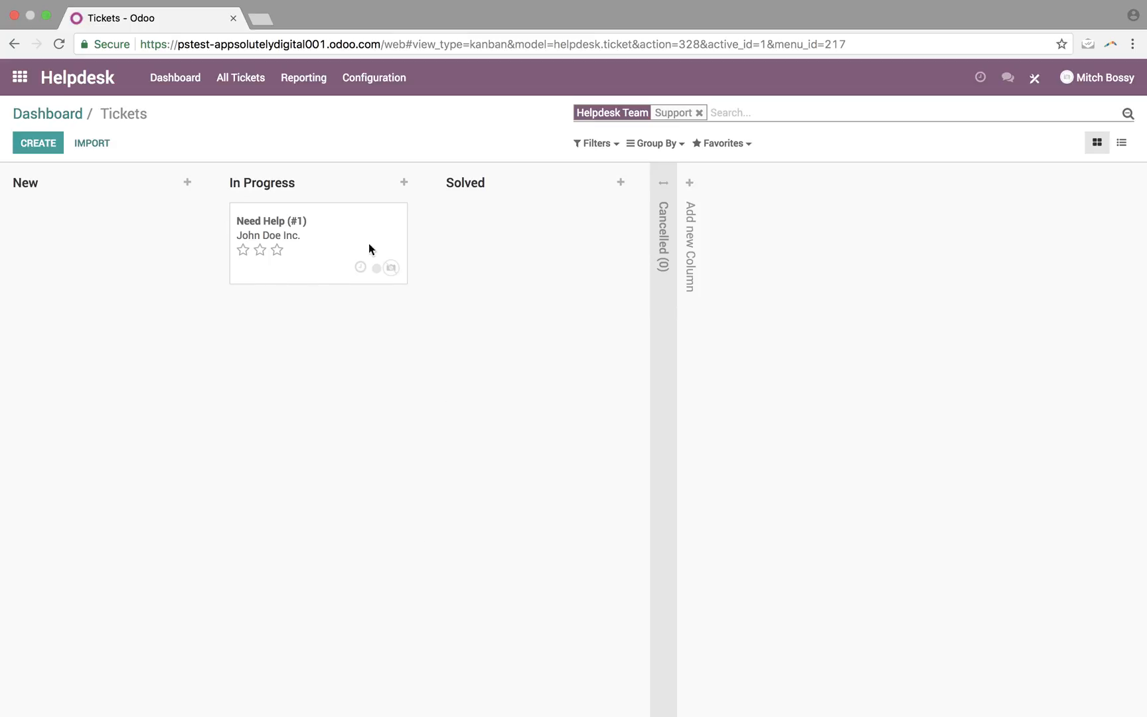
Step: Examine the helpdesk ticket analysis report and its available measures, and return to the Helpdesk dashboard
left_click(303, 78)
left_click(304, 110)
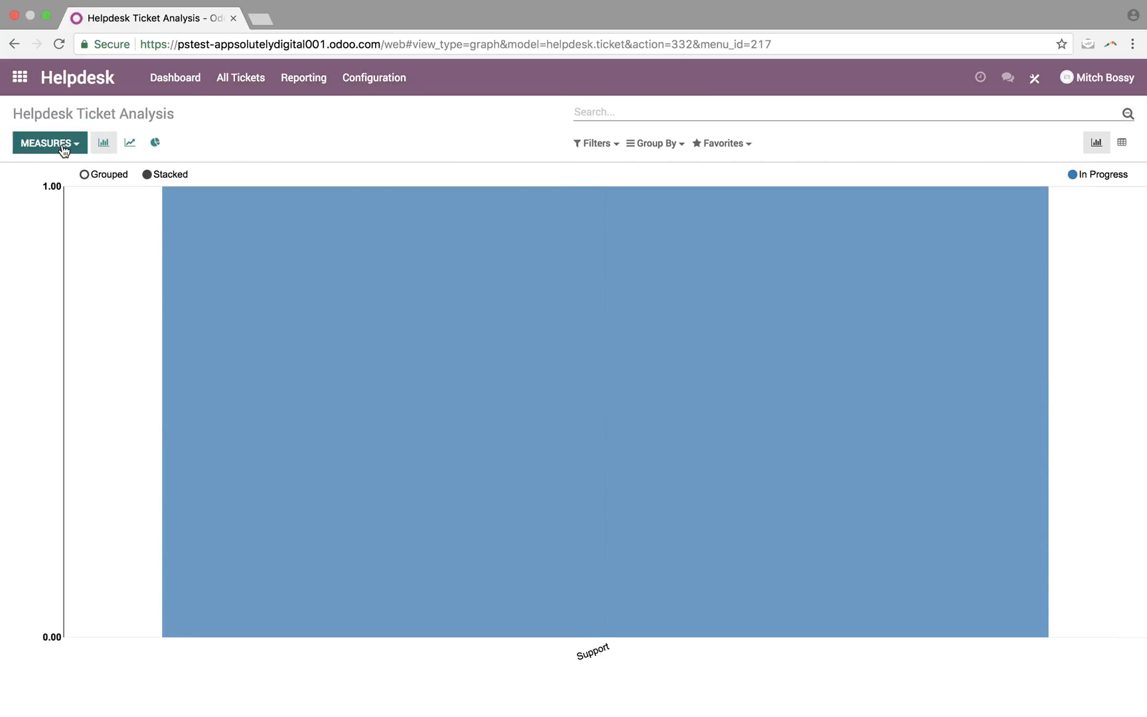
left_click(60, 146)
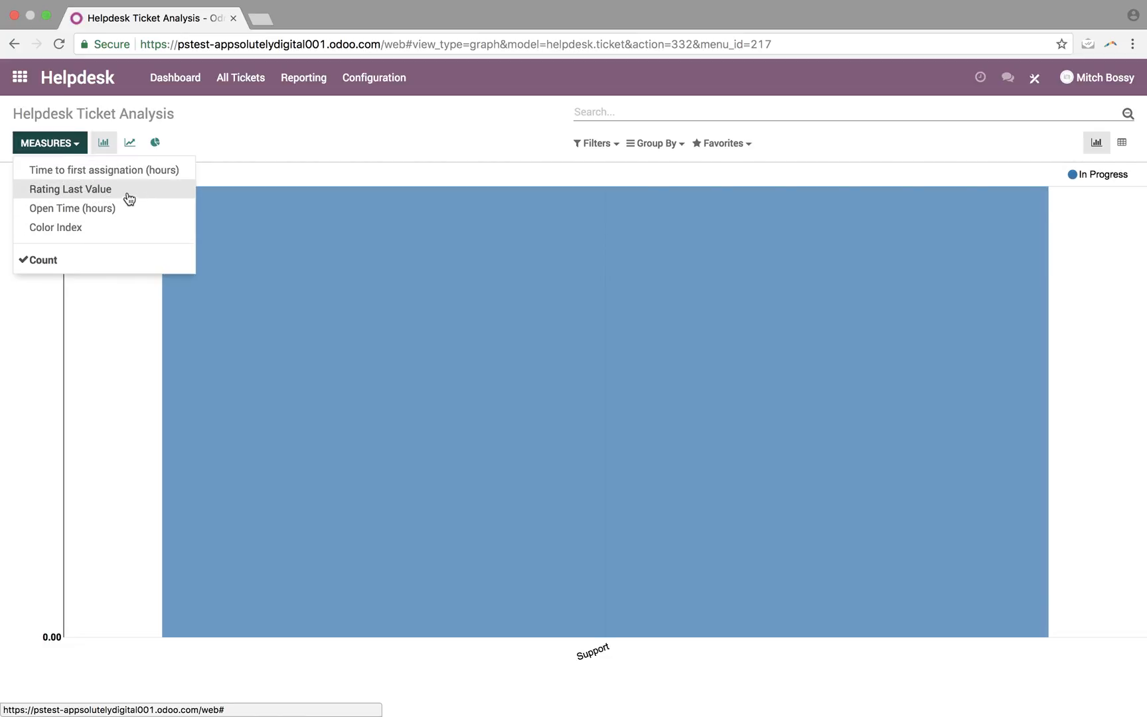
left_click(56, 148)
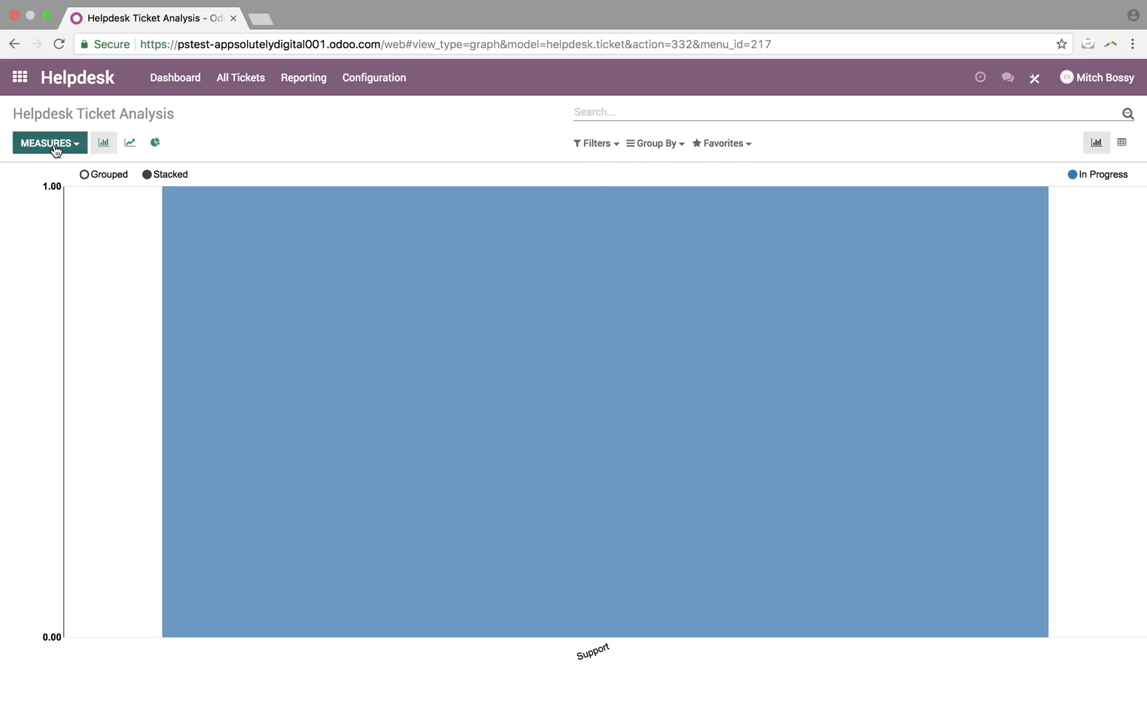
left_click(191, 78)
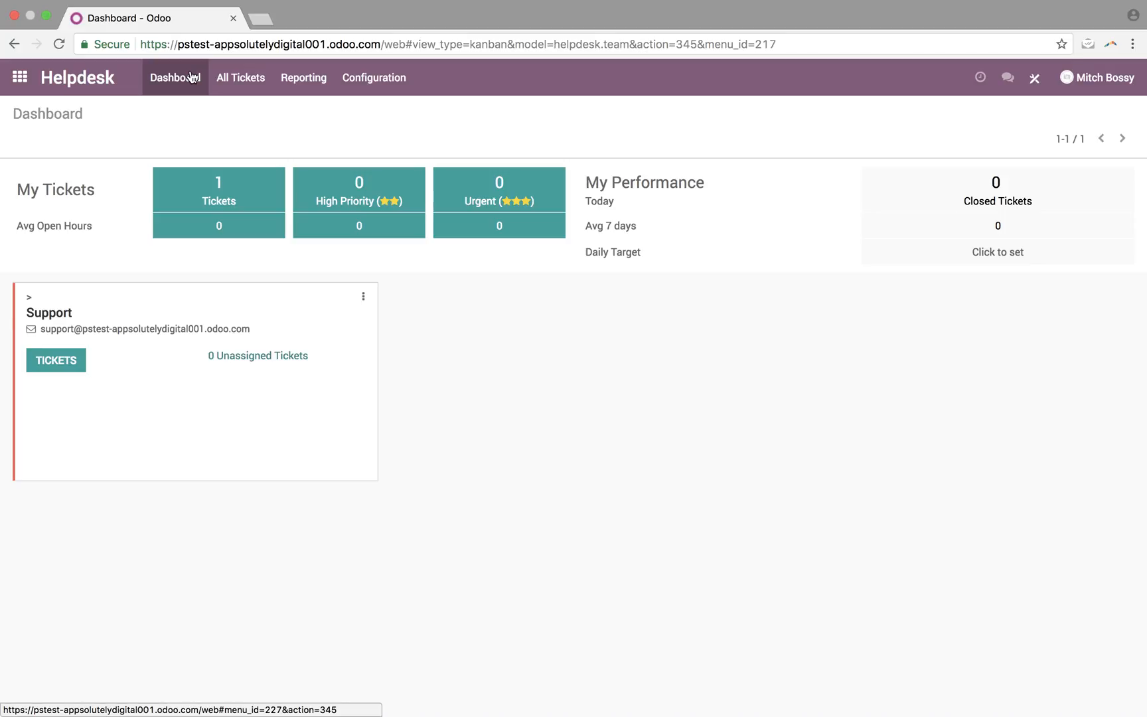
Step: Start a new helpdesk team from the Helpdesk settings and name it Technical Team
left_click(372, 83)
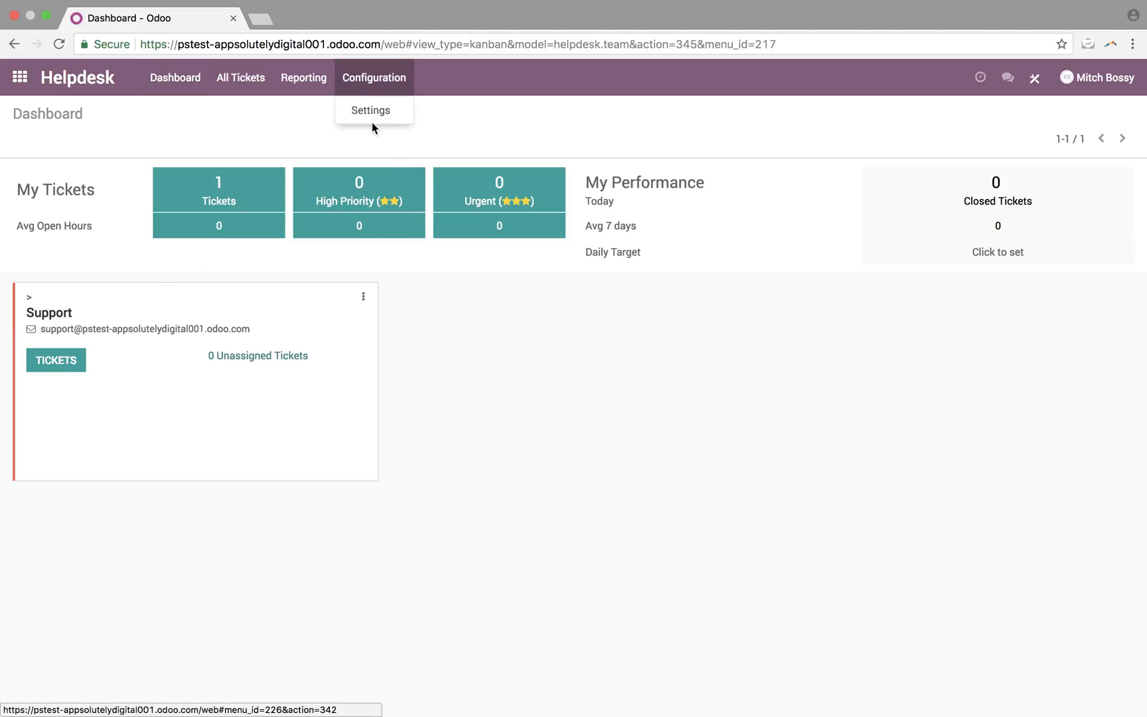
left_click(372, 120)
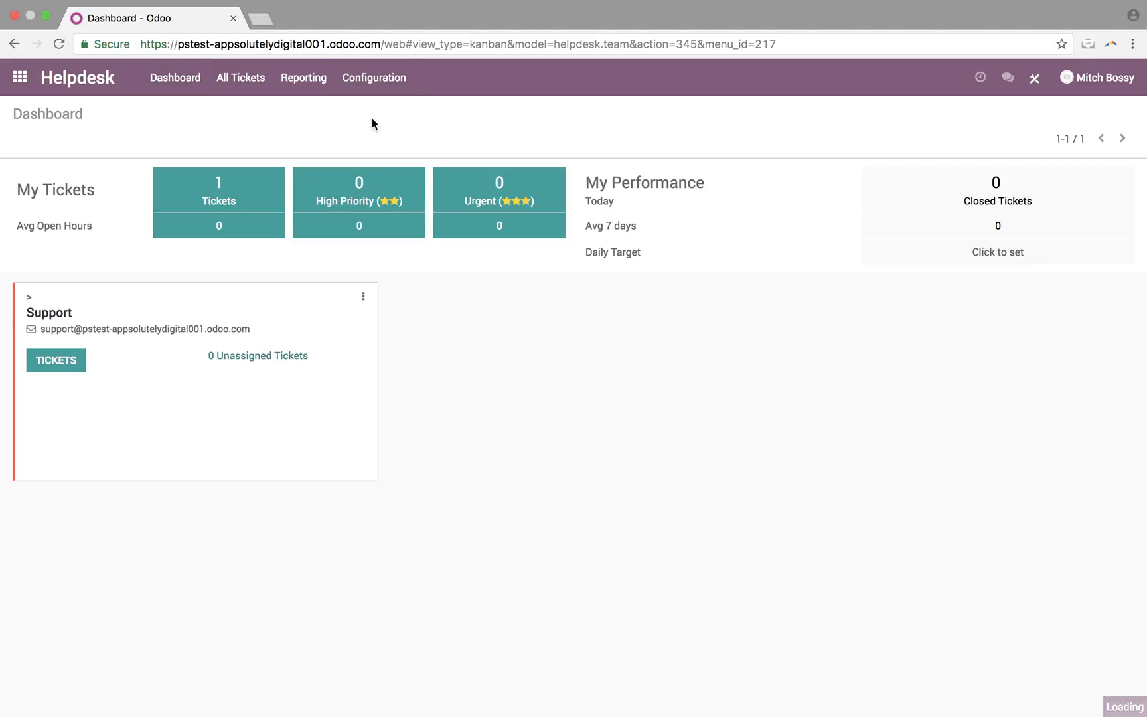
left_click(236, 243)
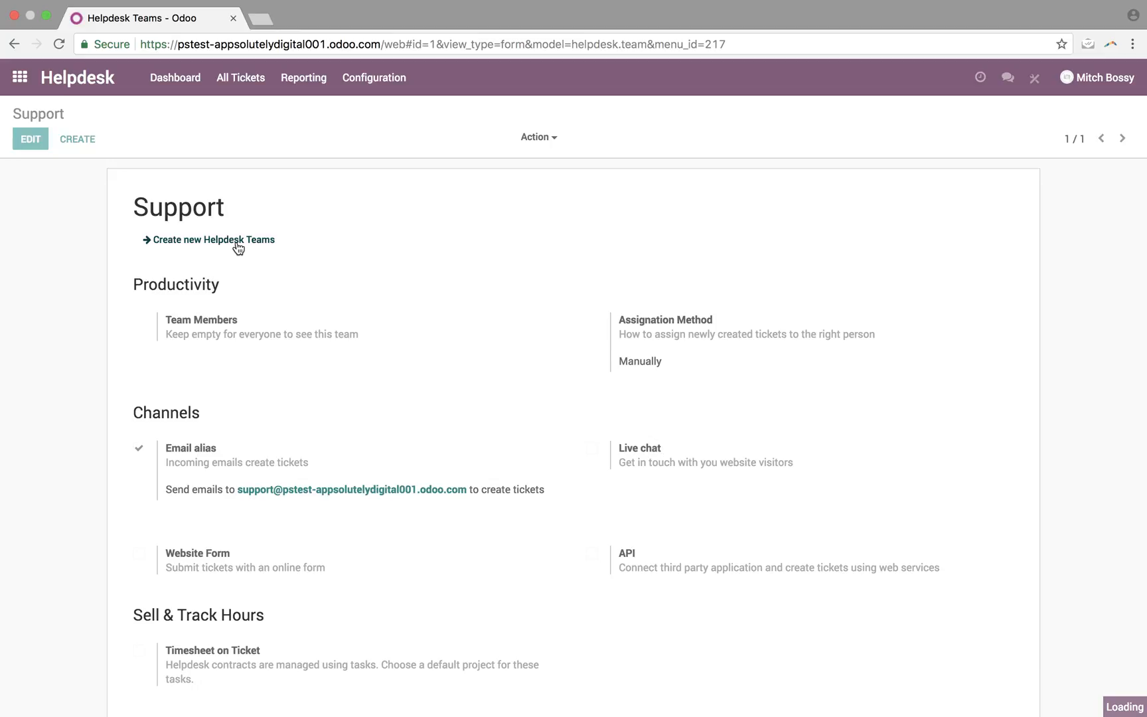
type("Re")
key("BackSpace")
key("BackSpace")
type("te")
key("BackSpace")
key("BackSpace")
type("Technical Team")
left_click(317, 559)
type("technic")
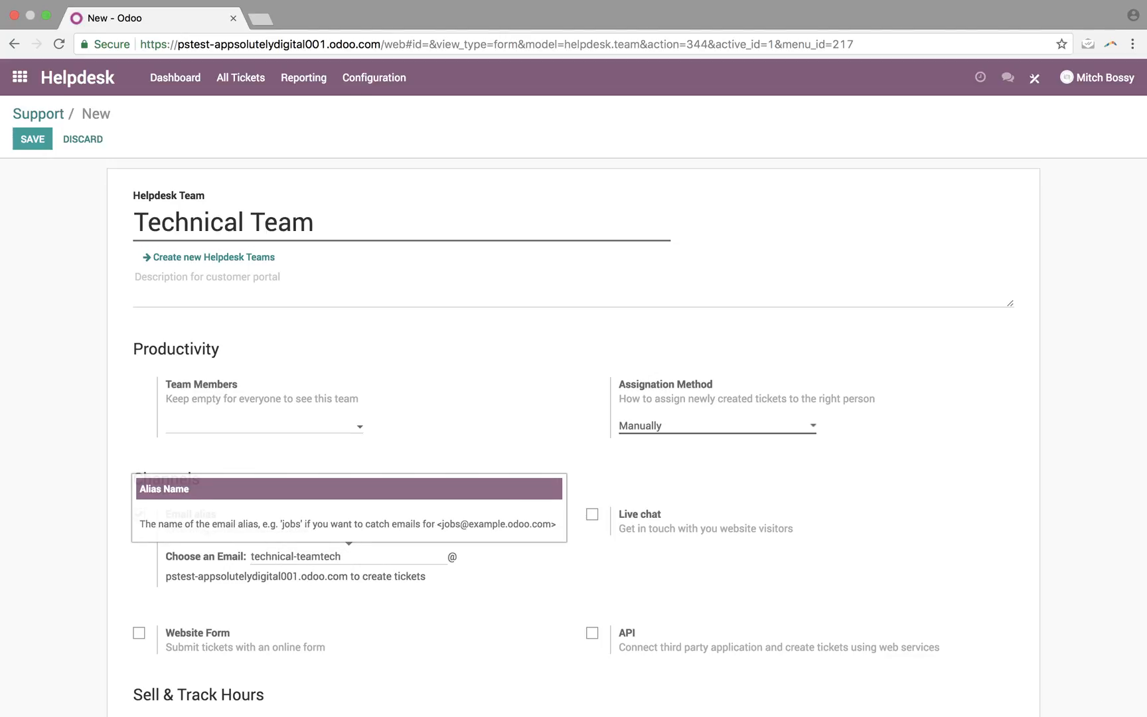
key("BackSpace")
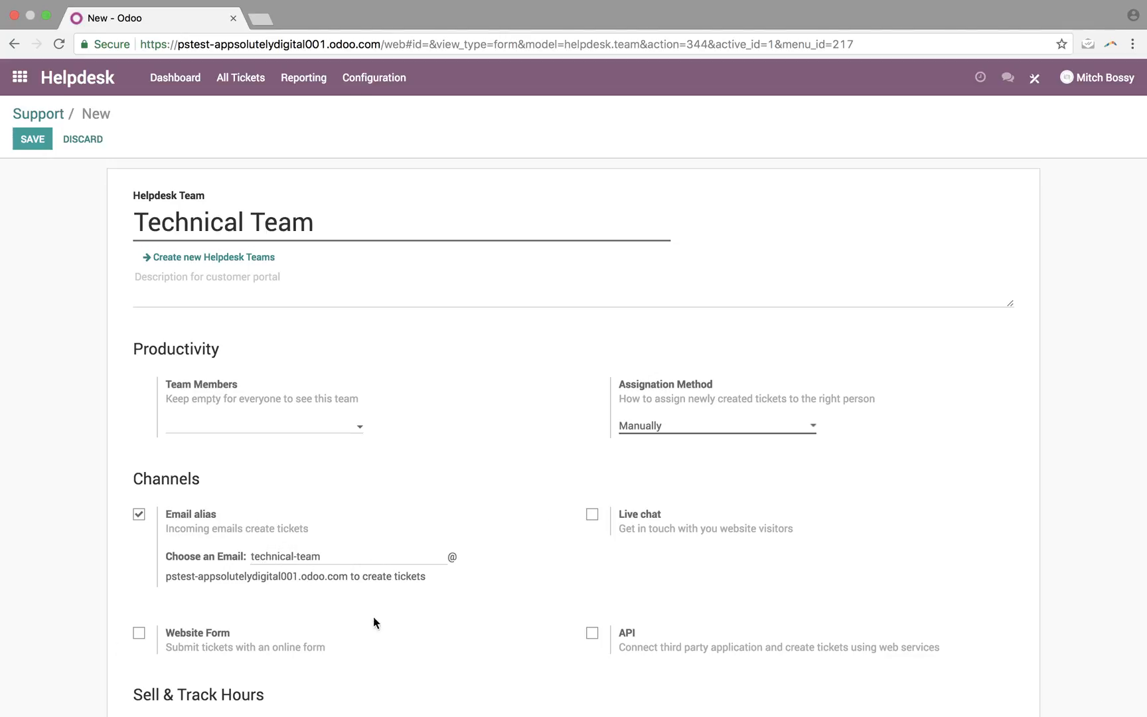
Step: Enable the Website Form channel for the new helpdesk team, save it, and return to the Helpdesk dashboard
scroll(371, 637, "down", 5)
left_click(139, 470)
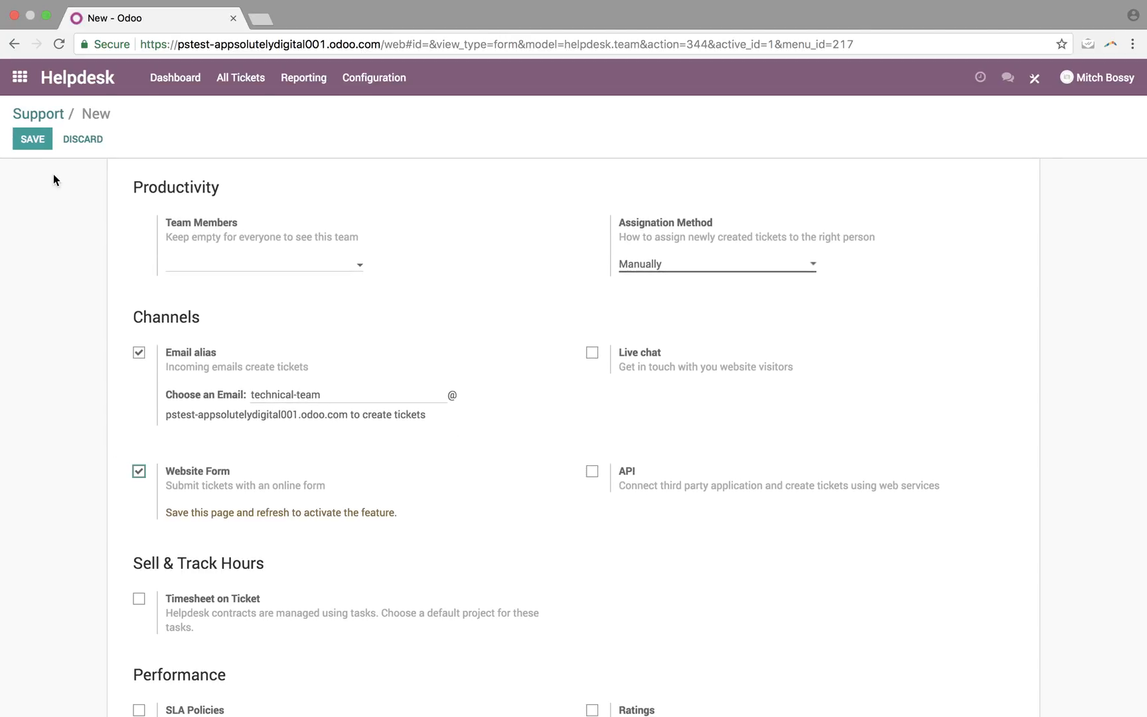
left_click(37, 142)
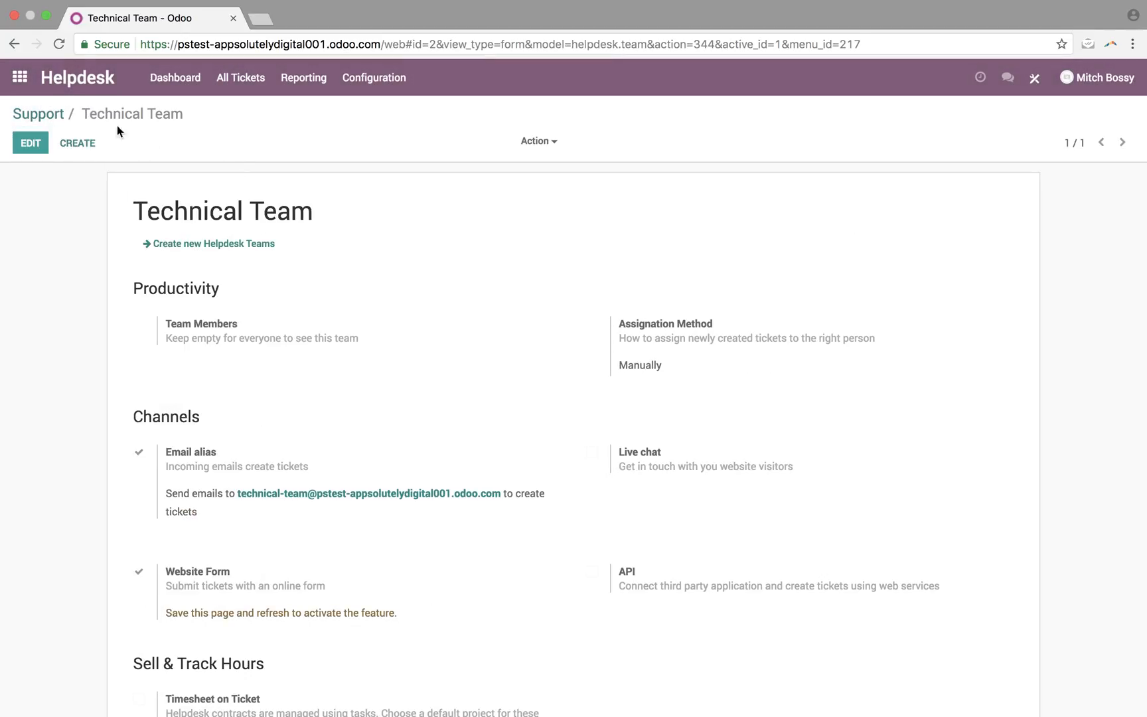
left_click(38, 117)
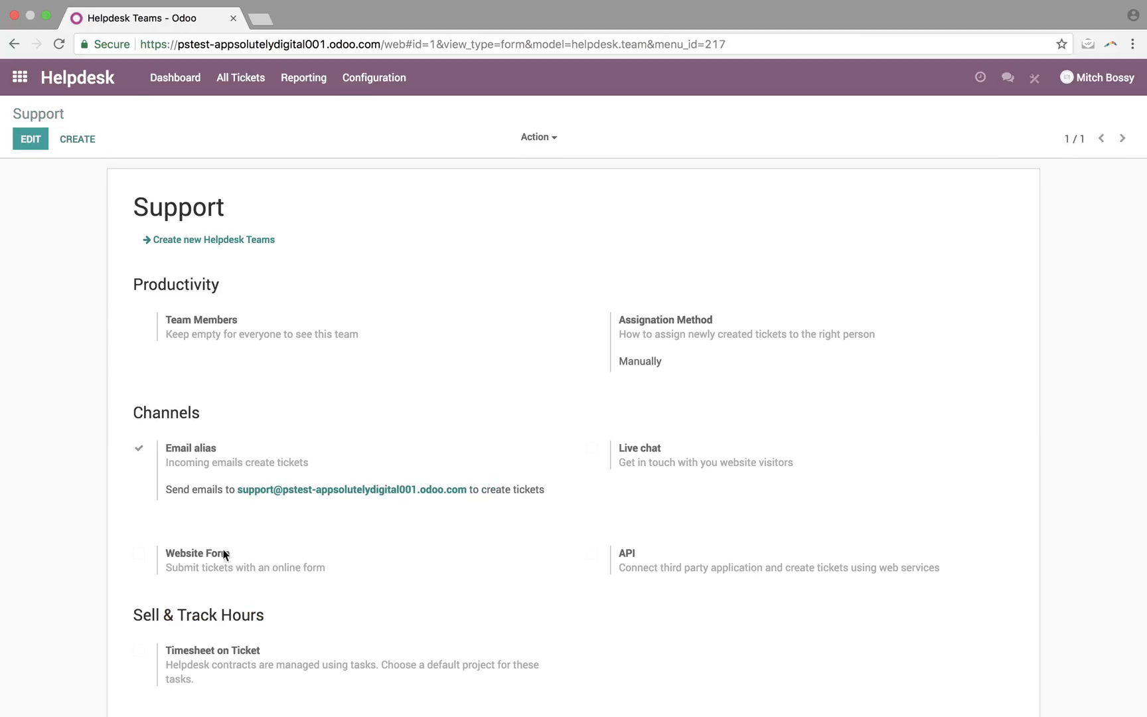
left_click(180, 88)
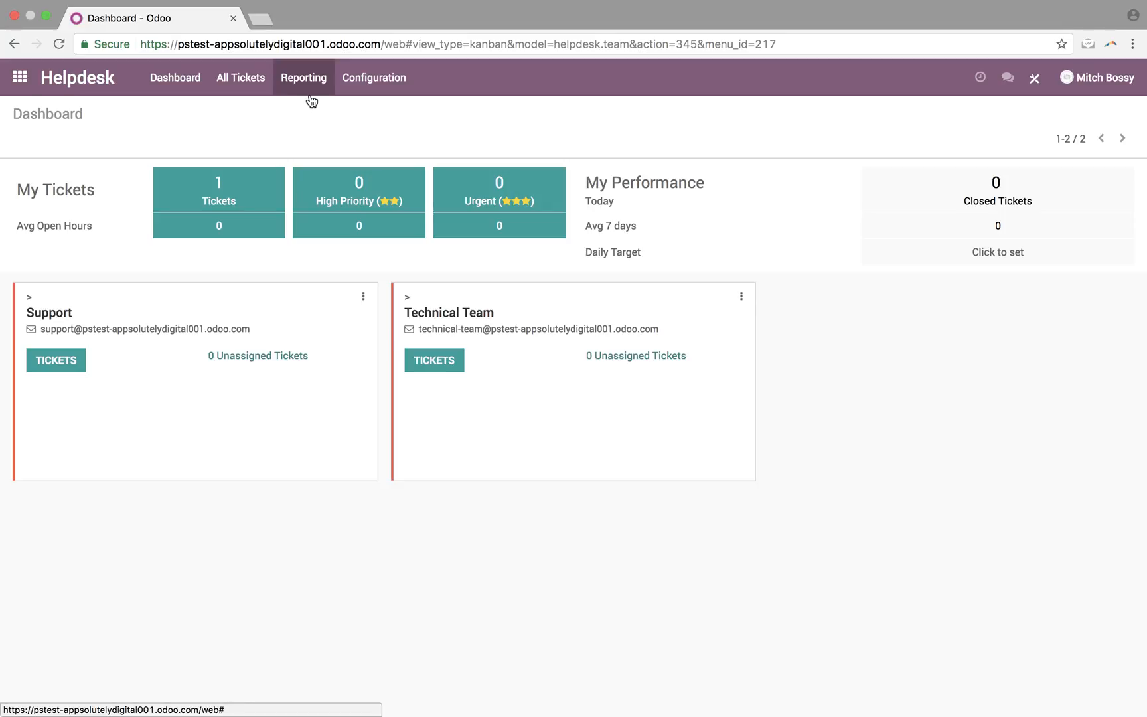
Step: Switch to the Website app and edit the homepage, adding a Text-Image block with a Big Message block above it, and save
left_click(20, 77)
type("websi")
key("Return")
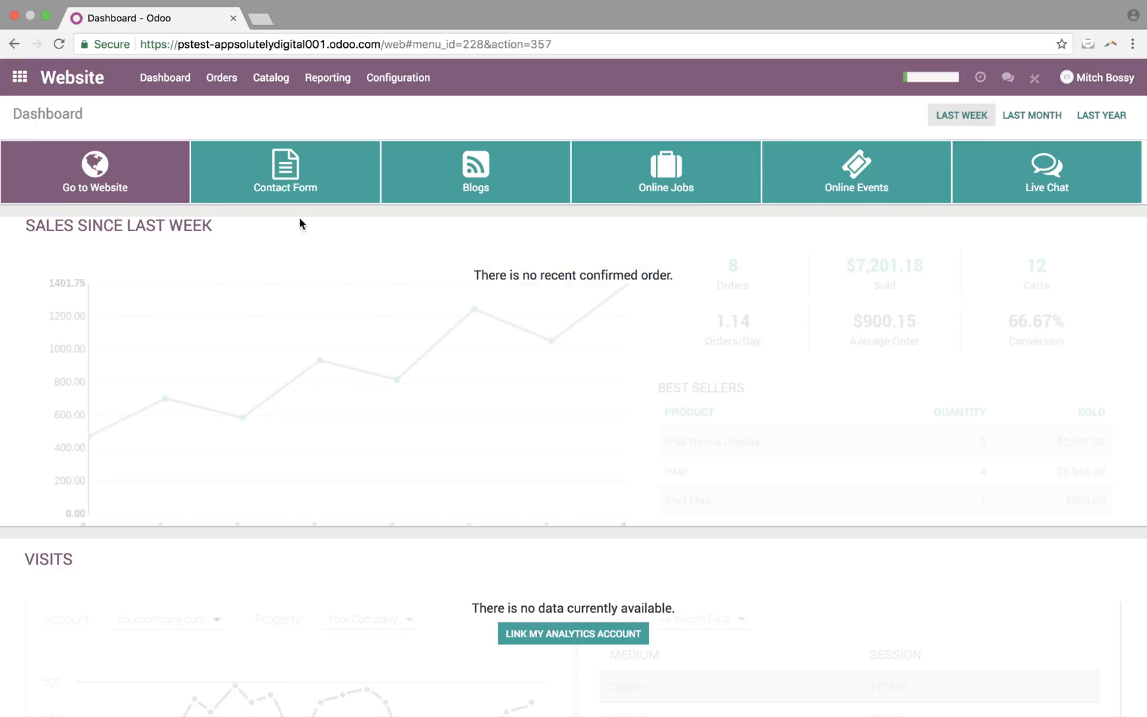
left_click(154, 186)
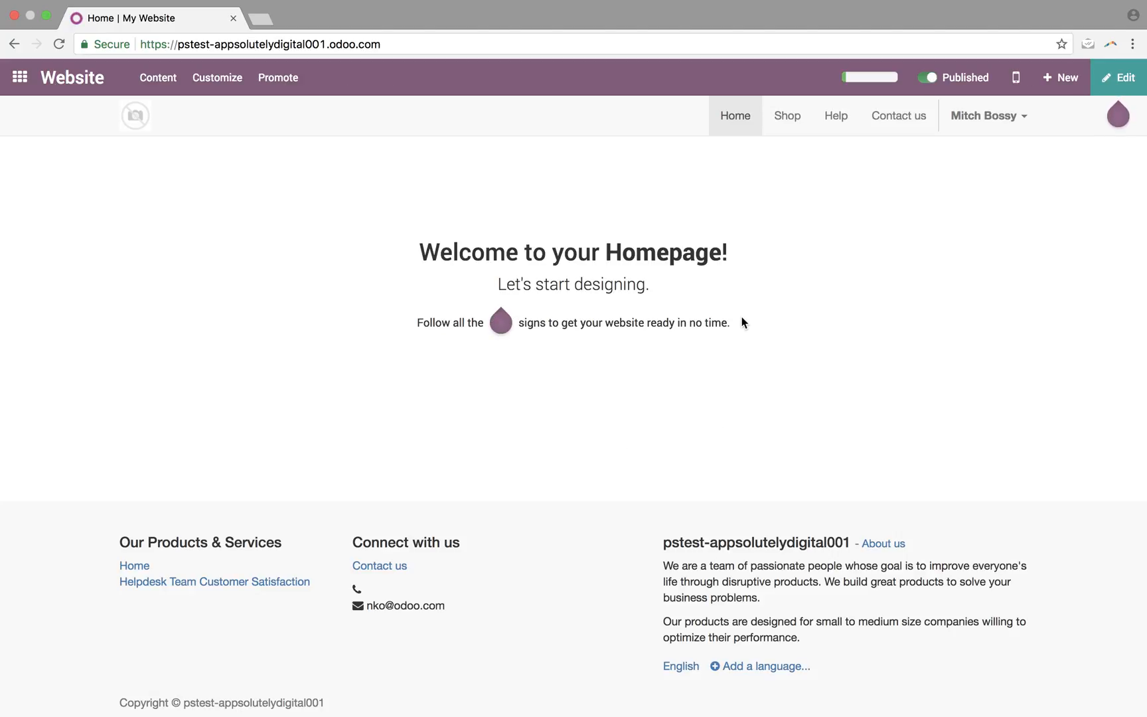
left_click(1112, 79)
left_click_drag(44, 222, 421, 197)
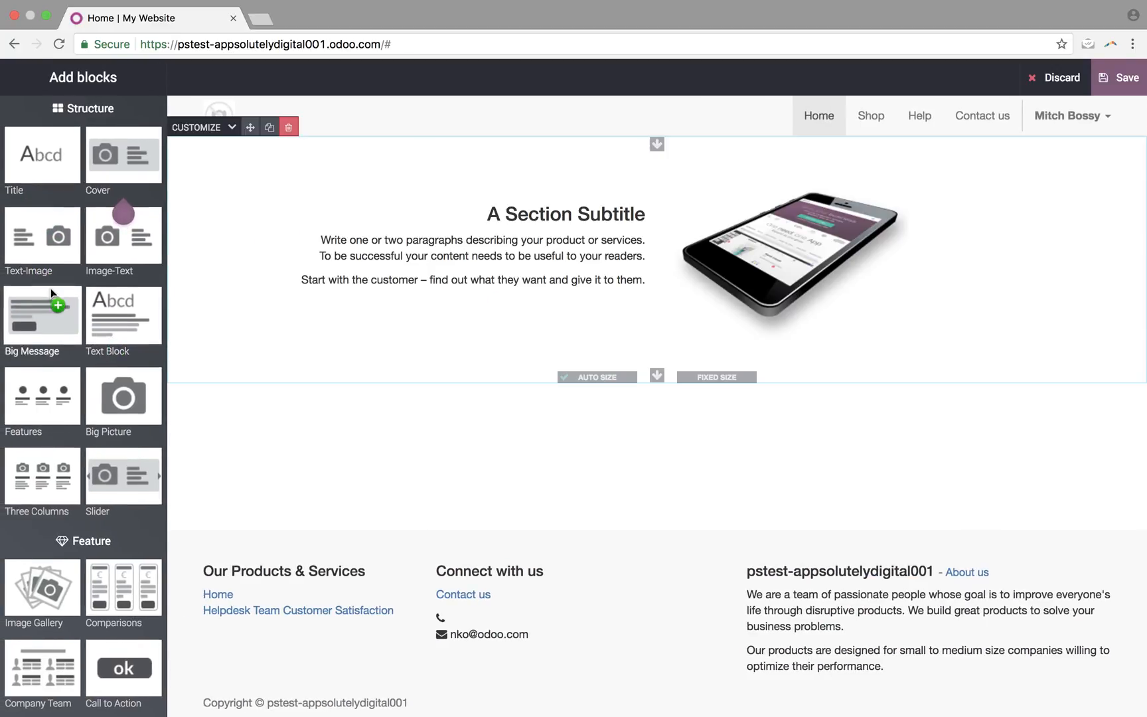
scroll(60, 288, "down", 1)
left_click(63, 305)
left_click_drag(63, 304, 346, 132)
left_click(1129, 77)
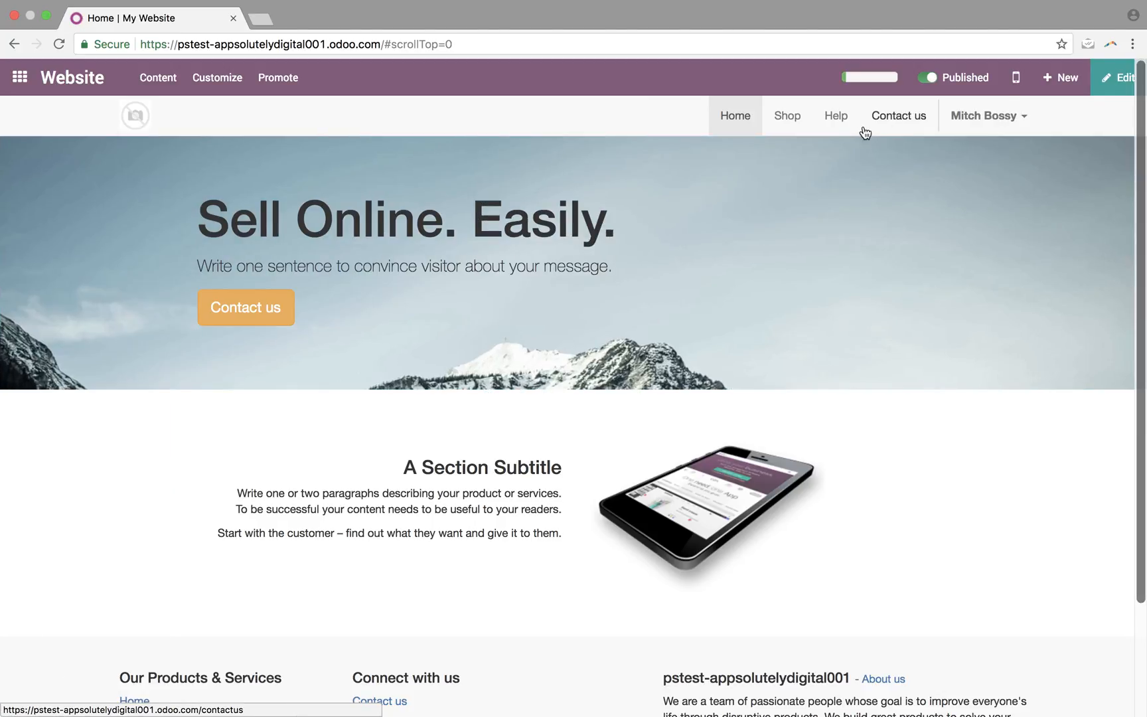
Step: Submit an issue to the Technical Team through the website's Help page with subject Help and description HELP
left_click(833, 118)
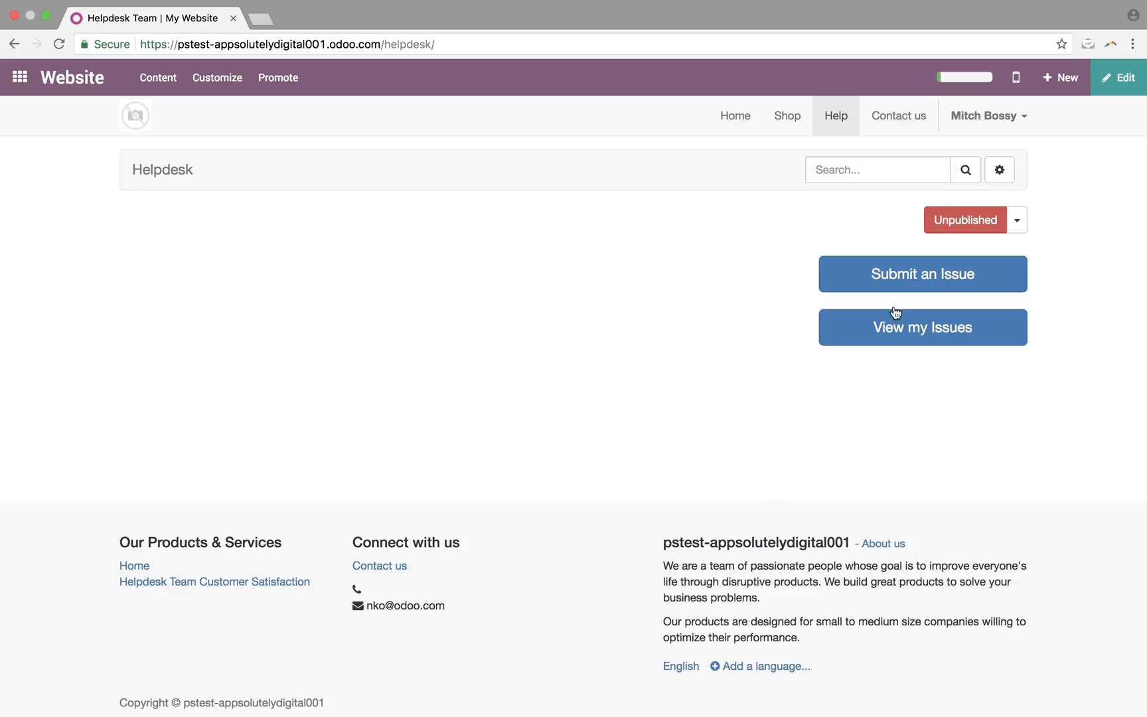
left_click(904, 275)
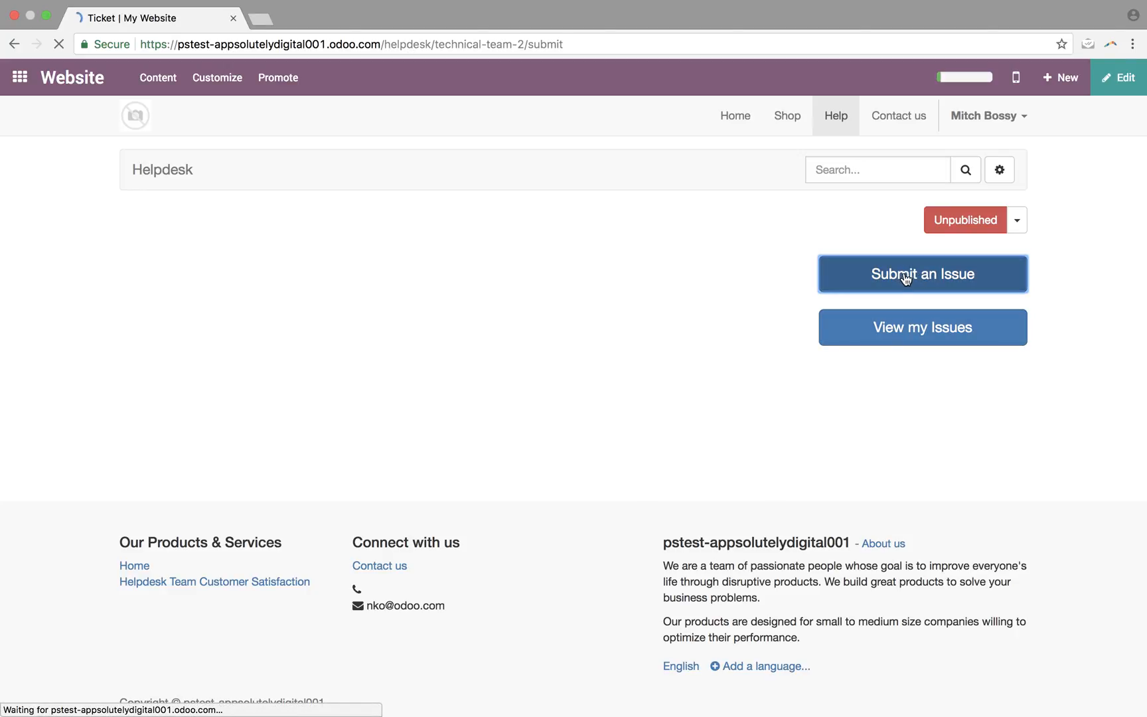
left_click(348, 311)
type("Help")
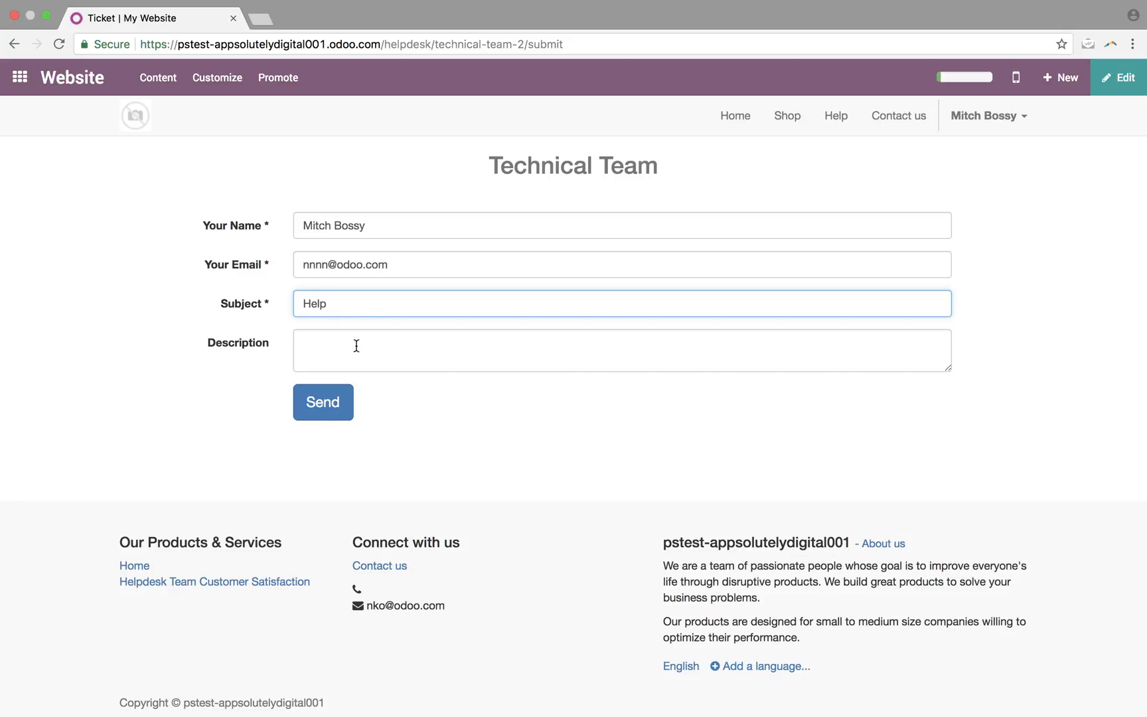
left_click(354, 340)
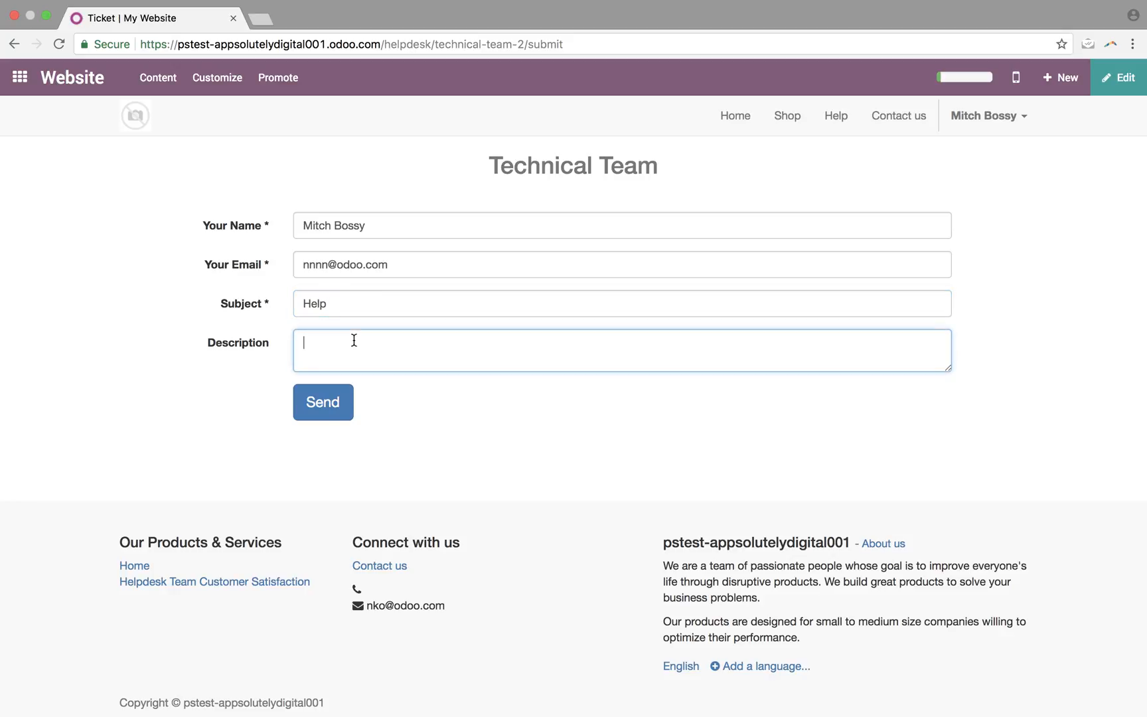
left_click(312, 415)
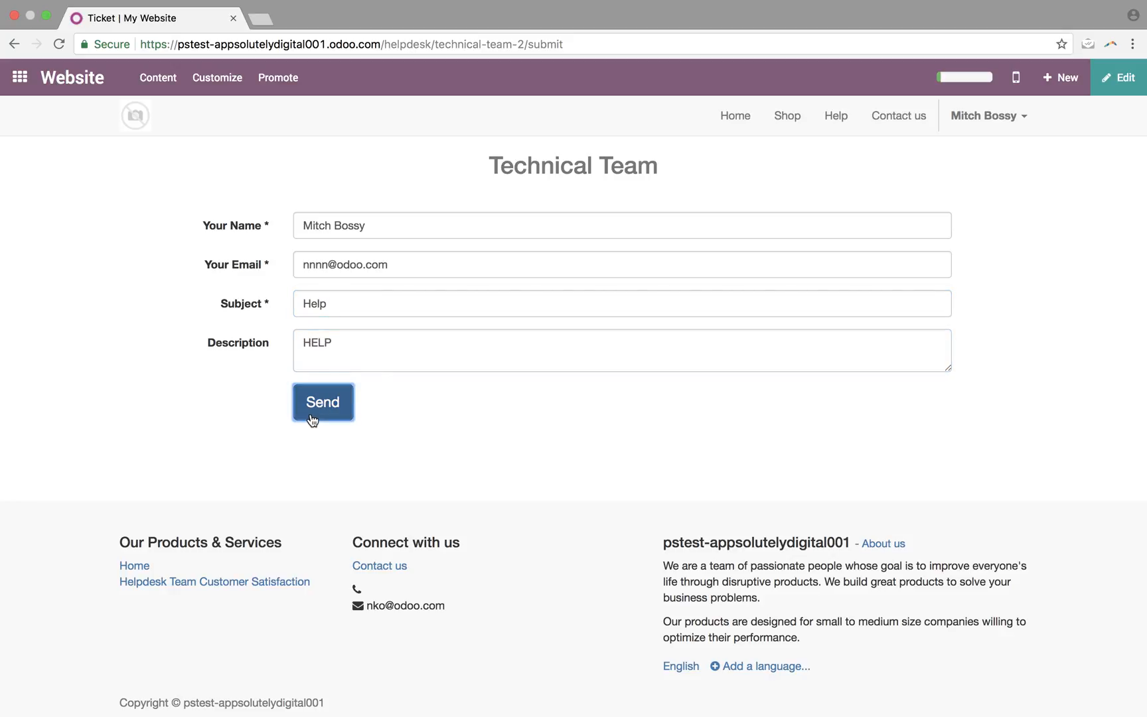
Step: Switch to the Helpdesk app and open the Help ticket among the Technical Team's unassigned tickets
left_click(20, 78)
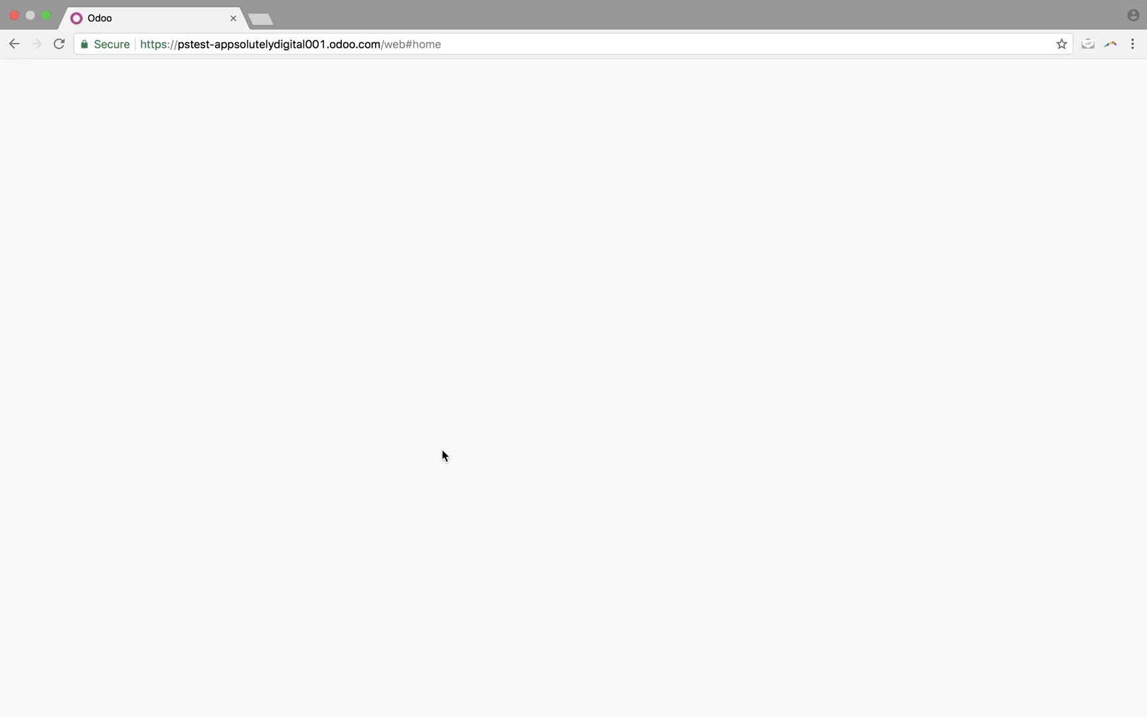
type("help")
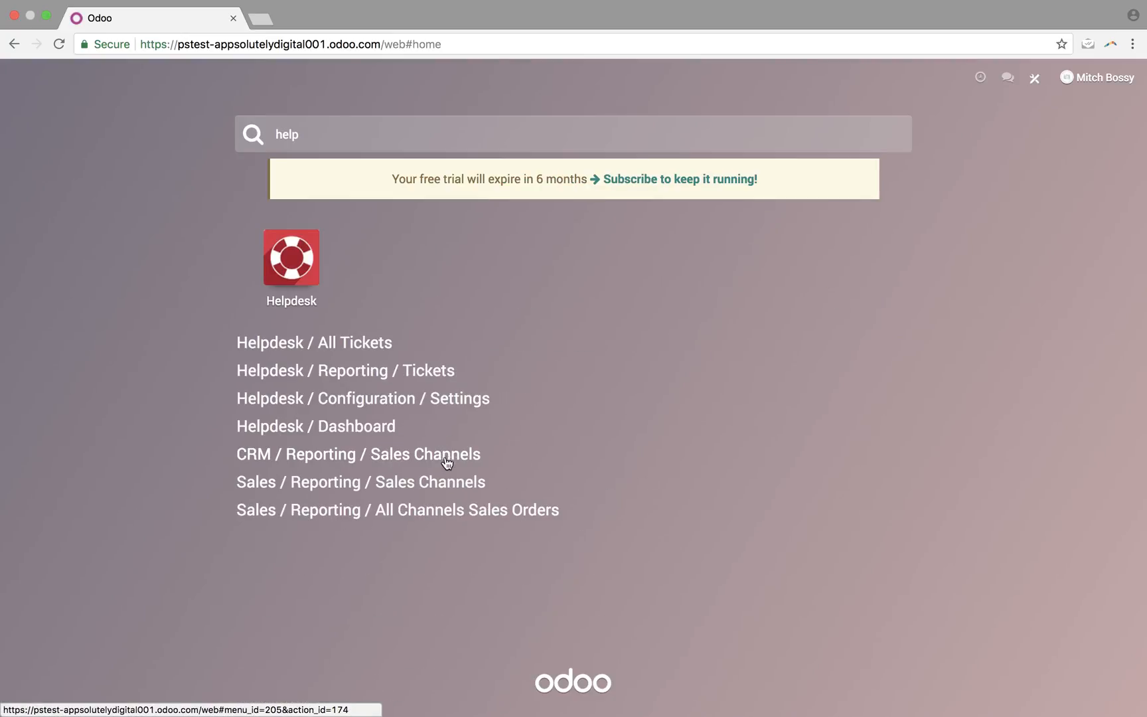
left_click(284, 259)
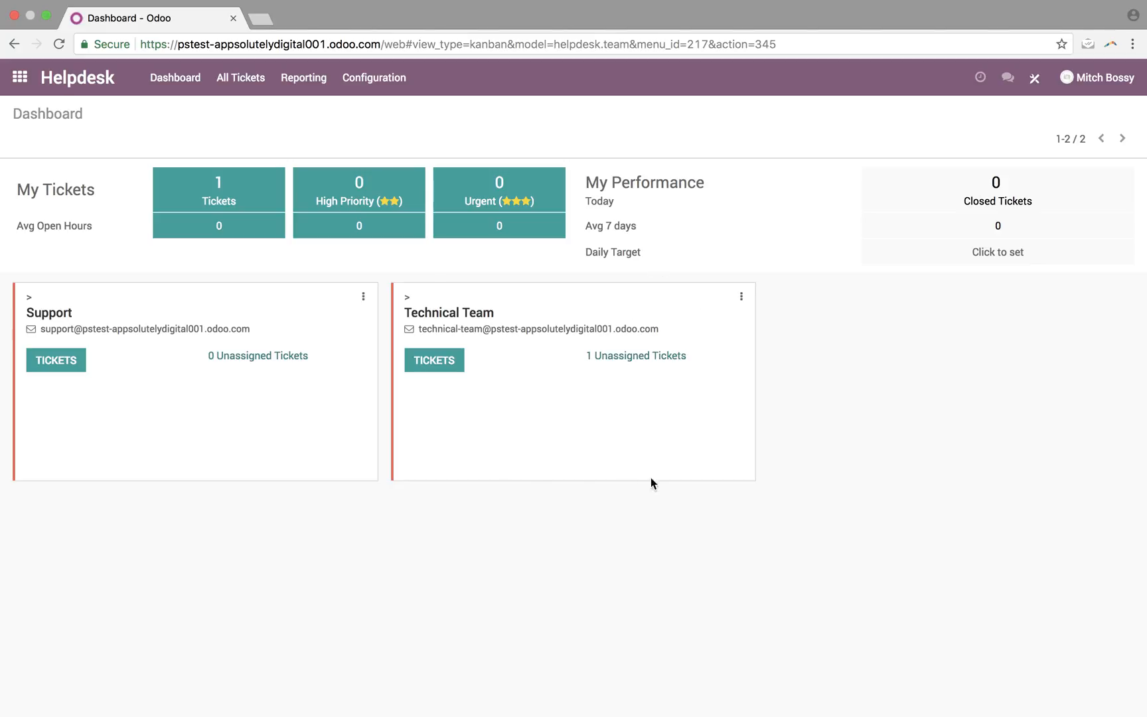
left_click(637, 358)
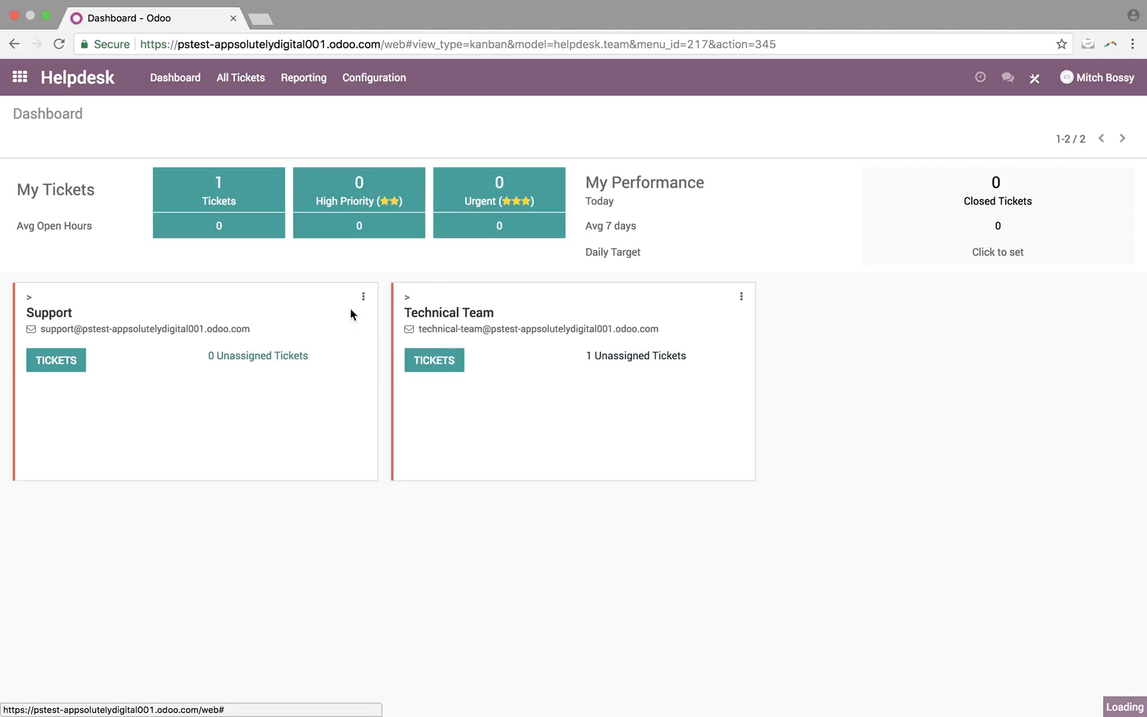
left_click(82, 221)
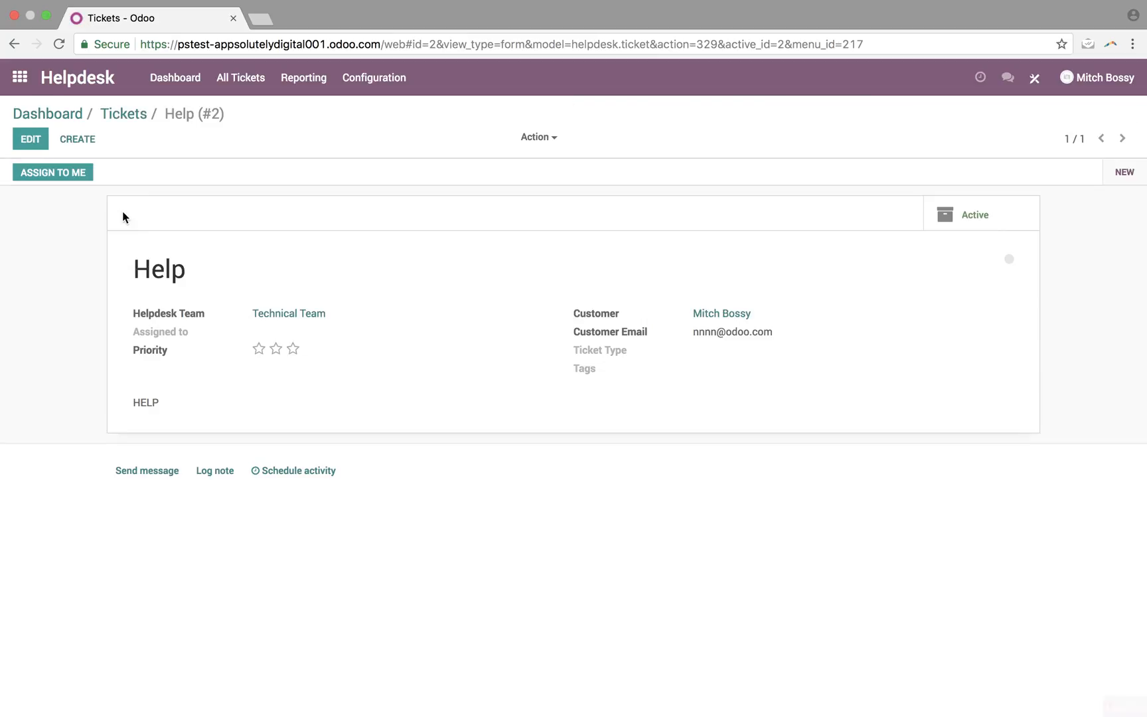
Step: Review the Help (#2) ticket's details and description, and return to the Helpdesk dashboard
scroll(472, 517, "down", 1)
scroll(472, 517, "up", 1)
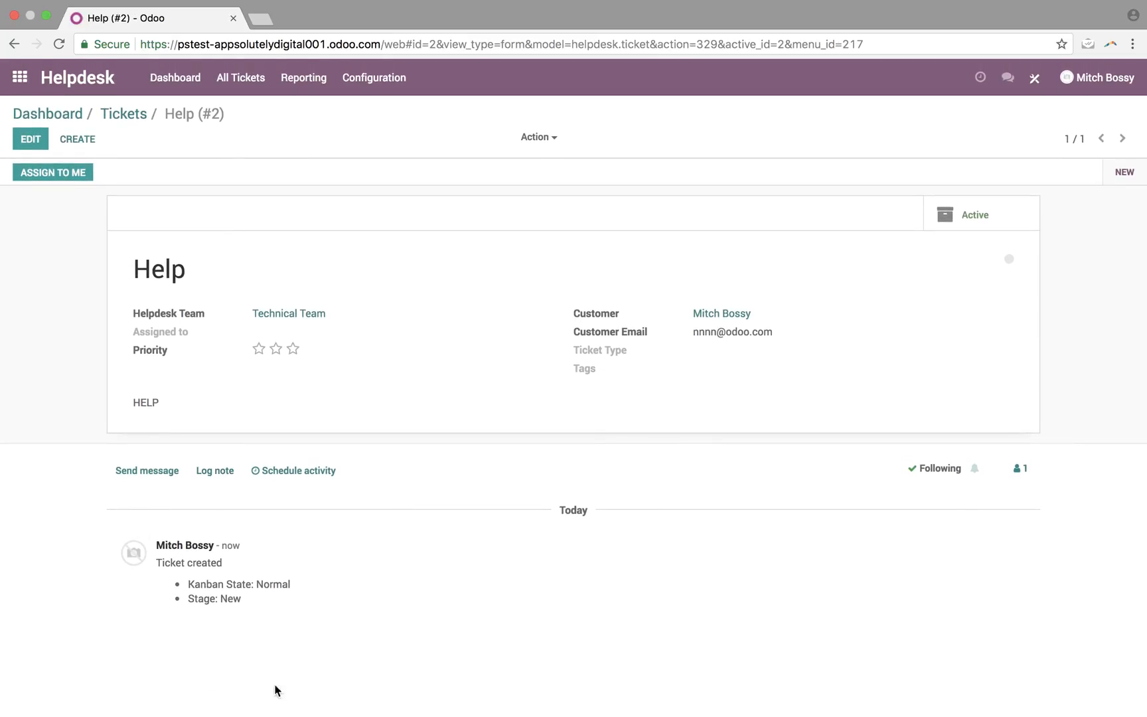
left_click_drag(161, 403, 97, 398)
left_click(242, 394)
left_click(30, 140)
left_click(30, 140)
left_click(73, 117)
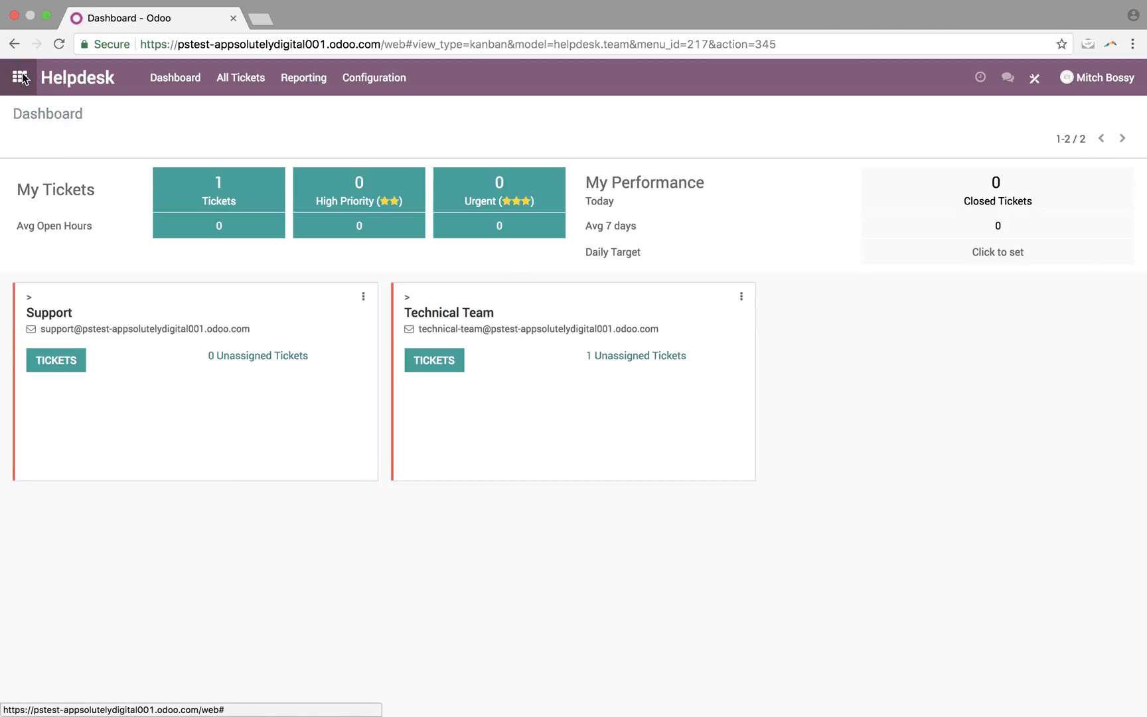
Step: Switch to the Timesheets app and view all timesheets grouped by Project only, without the Employee grouping
left_click(20, 78)
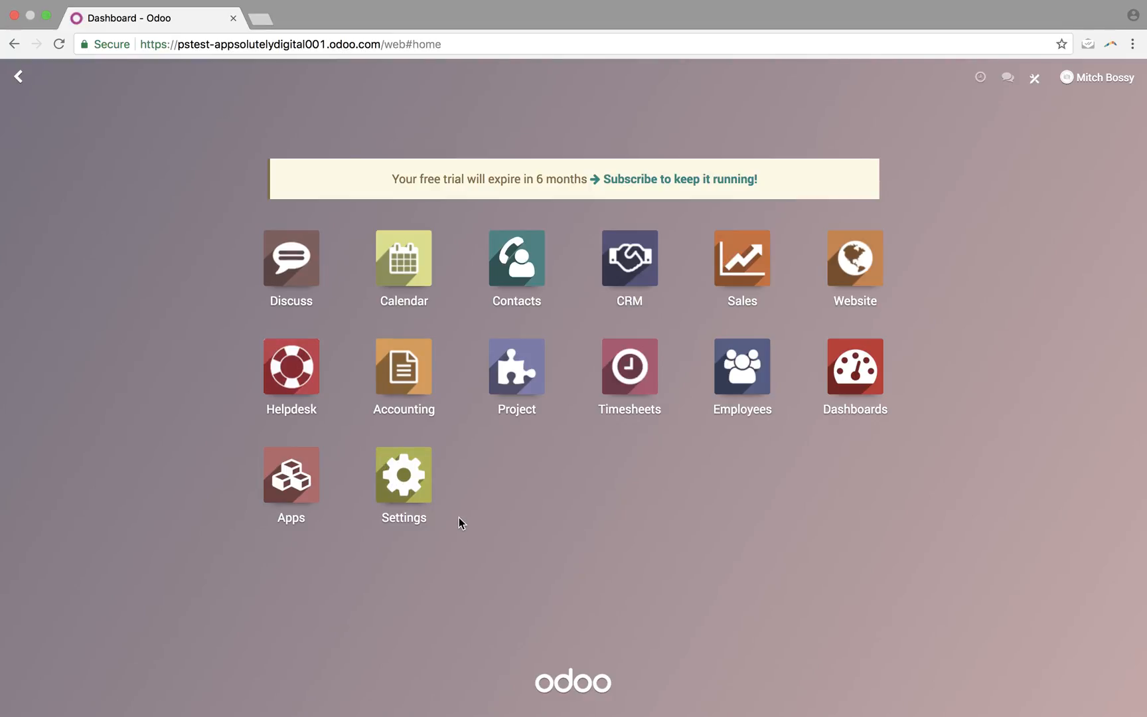
left_click(656, 350)
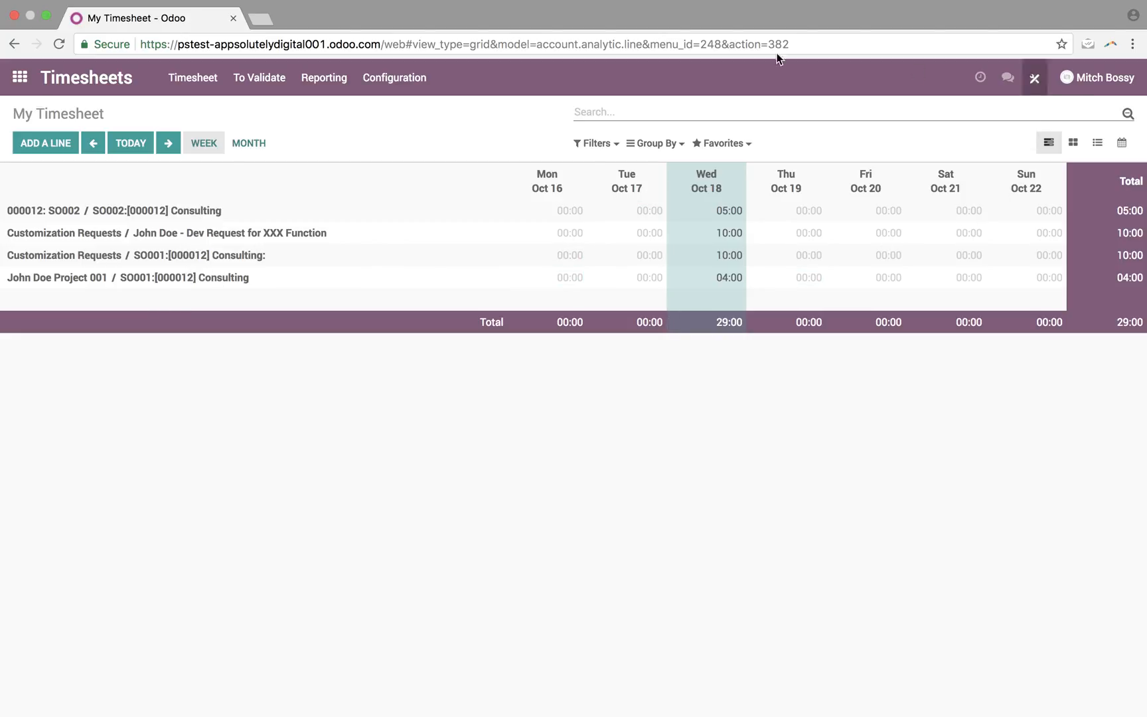
left_click(191, 86)
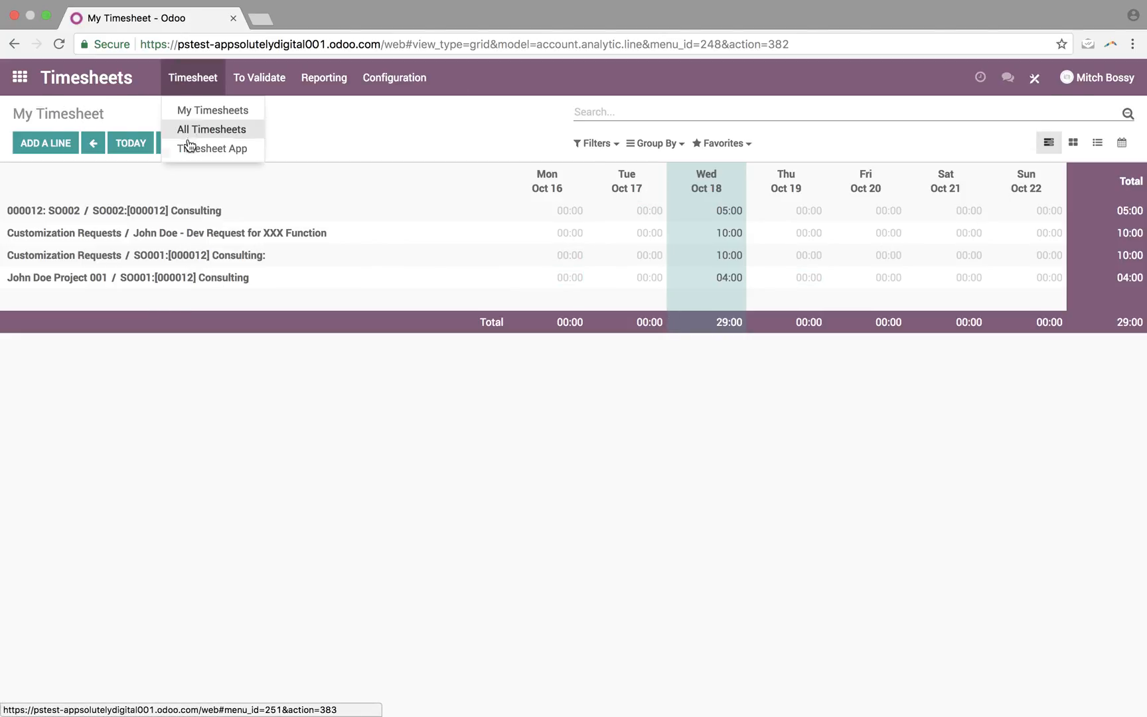
left_click(197, 133)
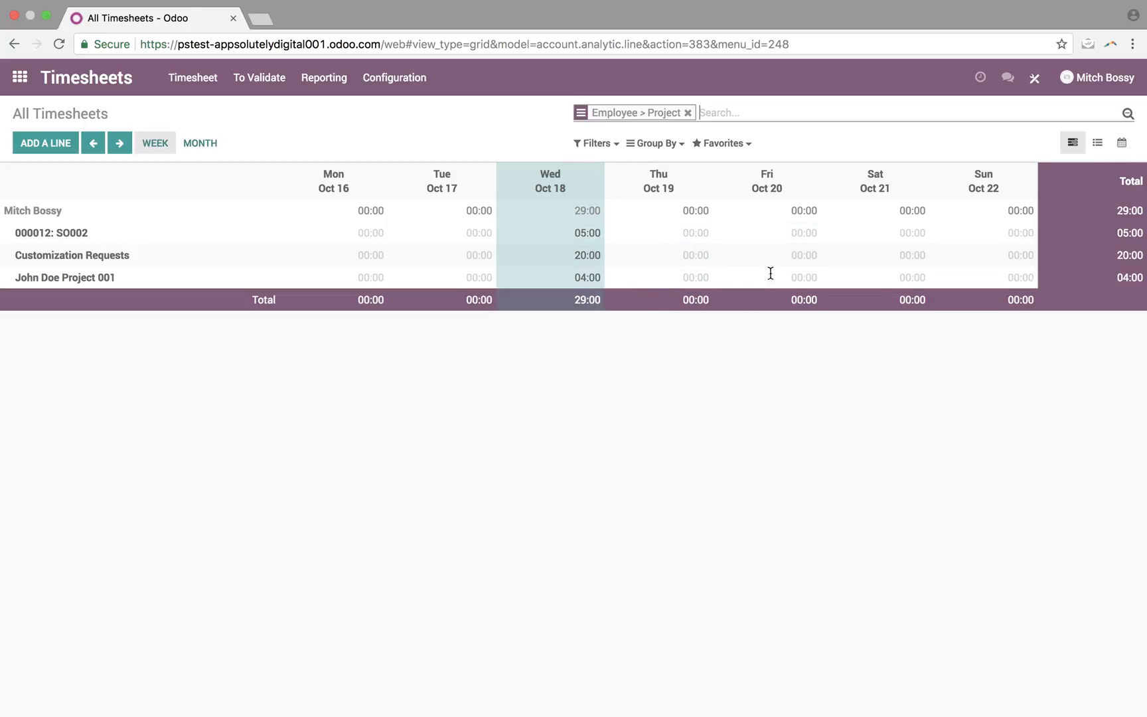
left_click(653, 144)
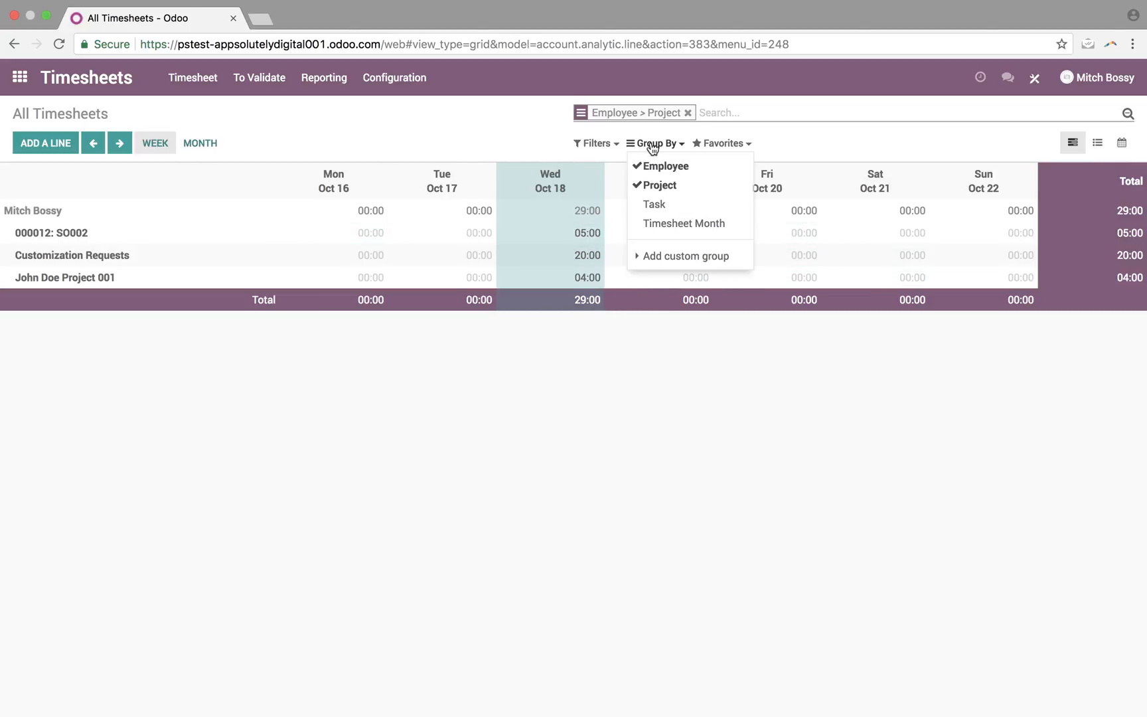
left_click(662, 166)
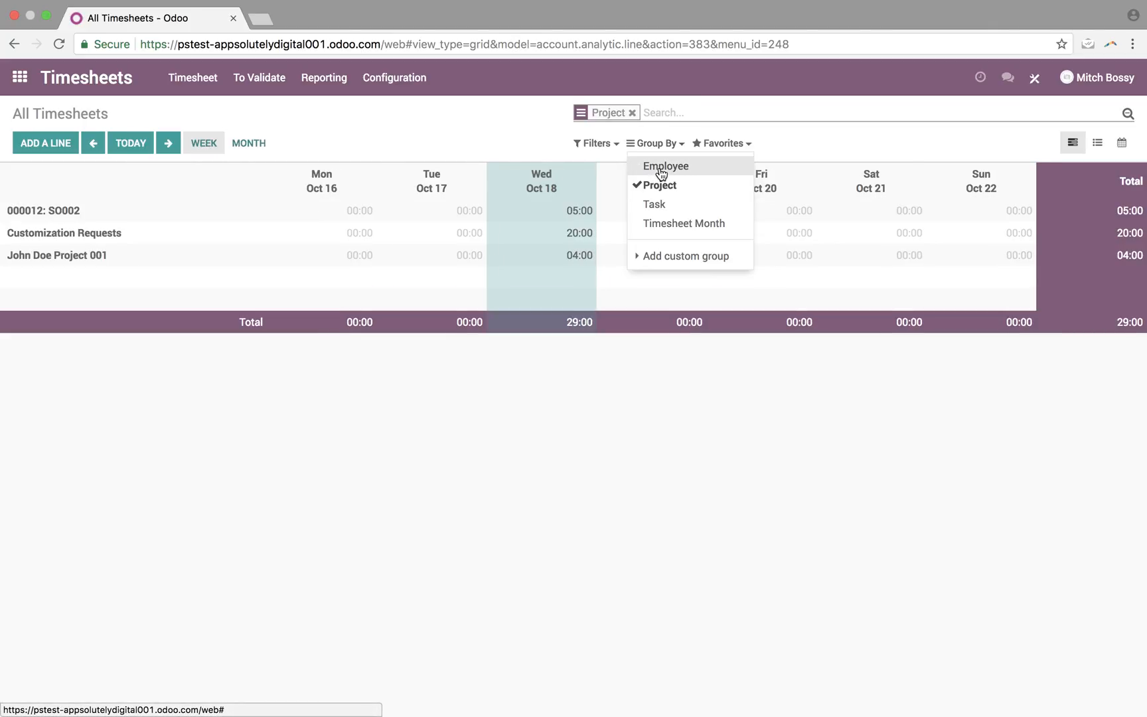
Step: Add the Employee grouping under Project for all timesheets, and try toggling the Task and Timesheet Month groupings
left_click(662, 166)
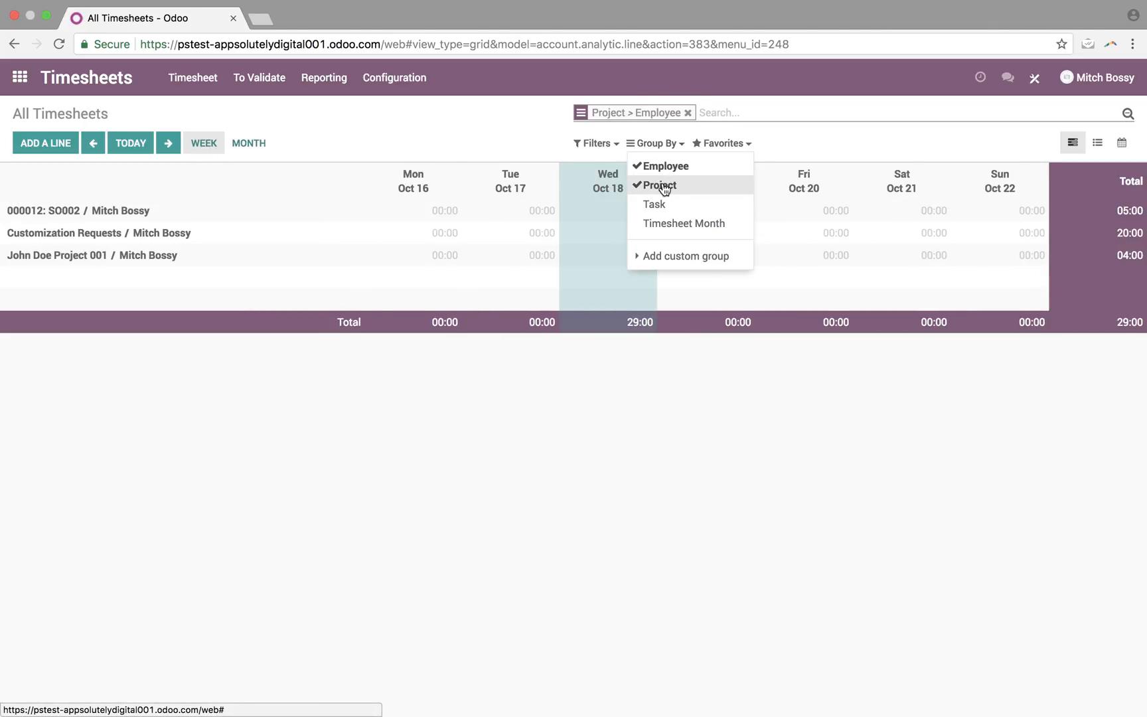
left_click(662, 203)
left_click(663, 204)
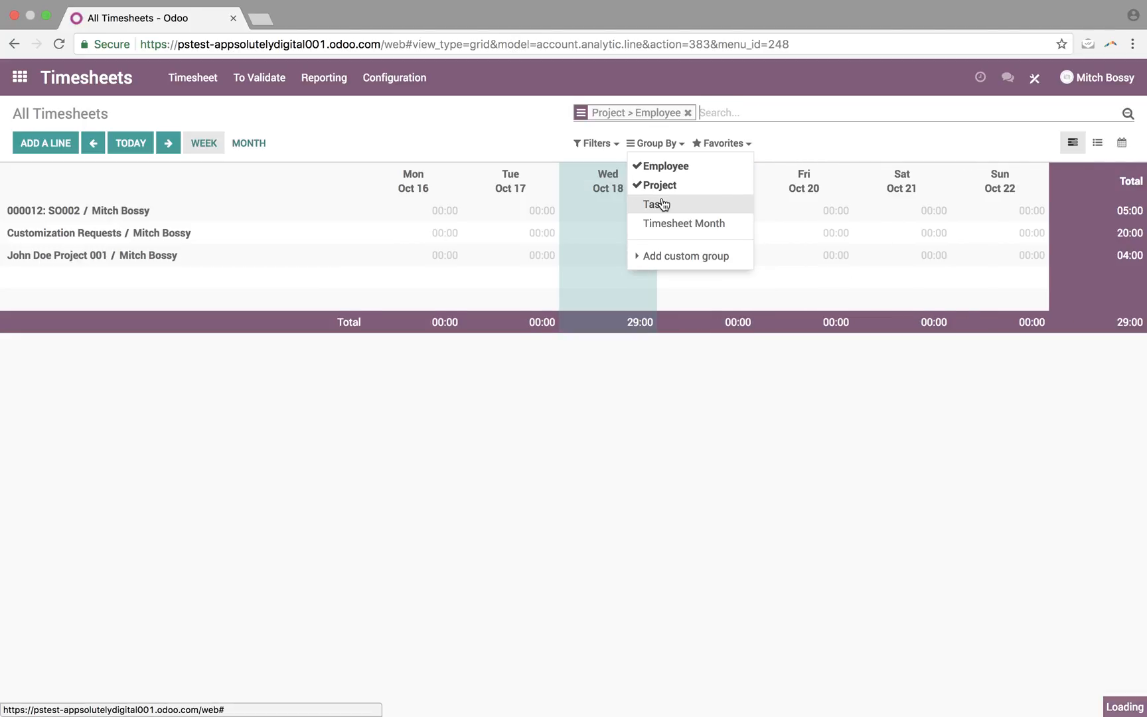
left_click(667, 225)
left_click(666, 224)
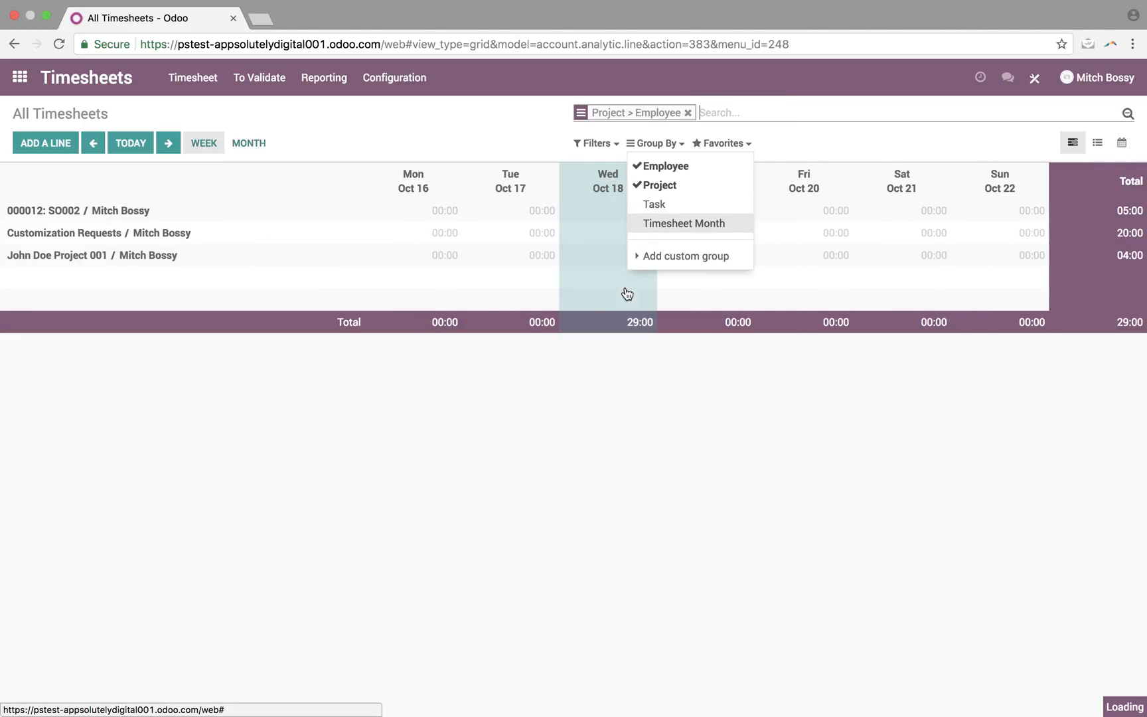
left_click(507, 433)
Step: Show the timesheet grid for the whole month and look across October's days
left_click(248, 144)
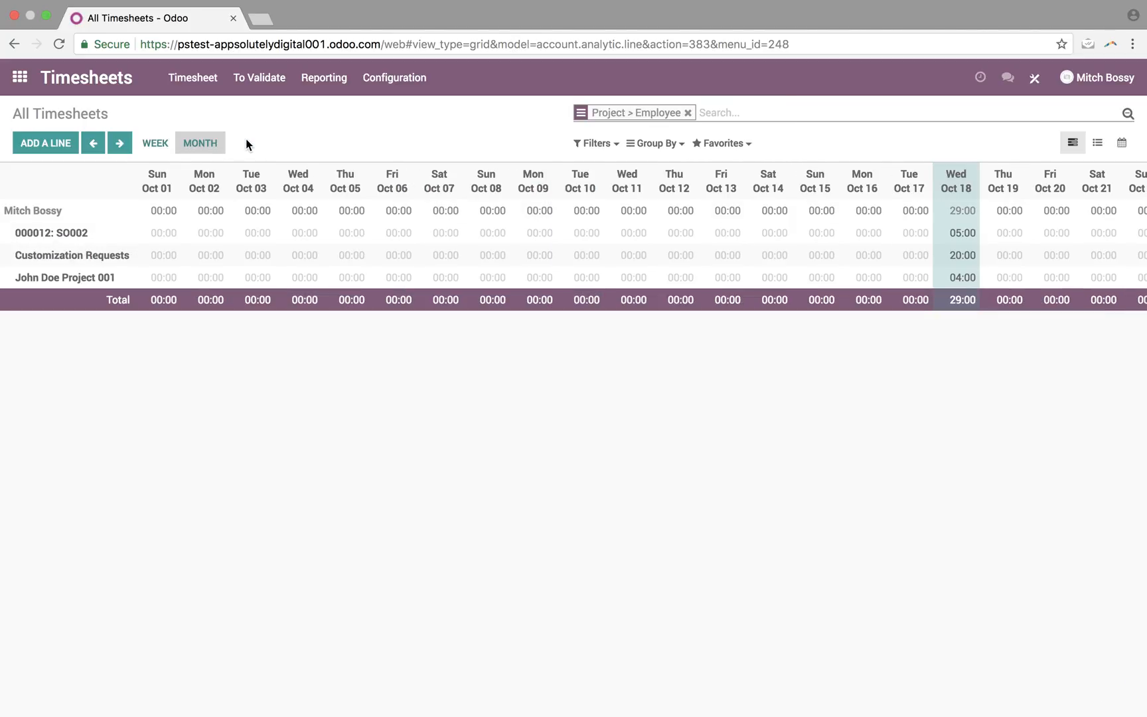
scroll(404, 228, "right", 10)
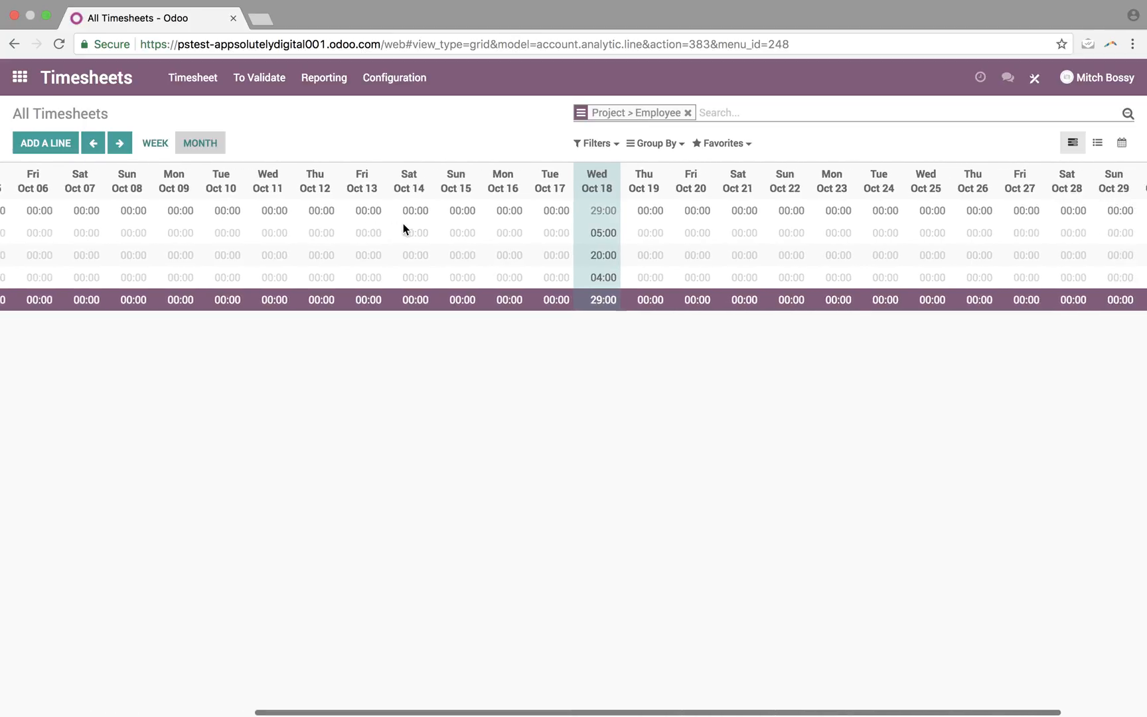
scroll(404, 228, "left", 10)
Step: View all timesheets as a monthly calendar and as a list, and return to the grid
left_click(1122, 146)
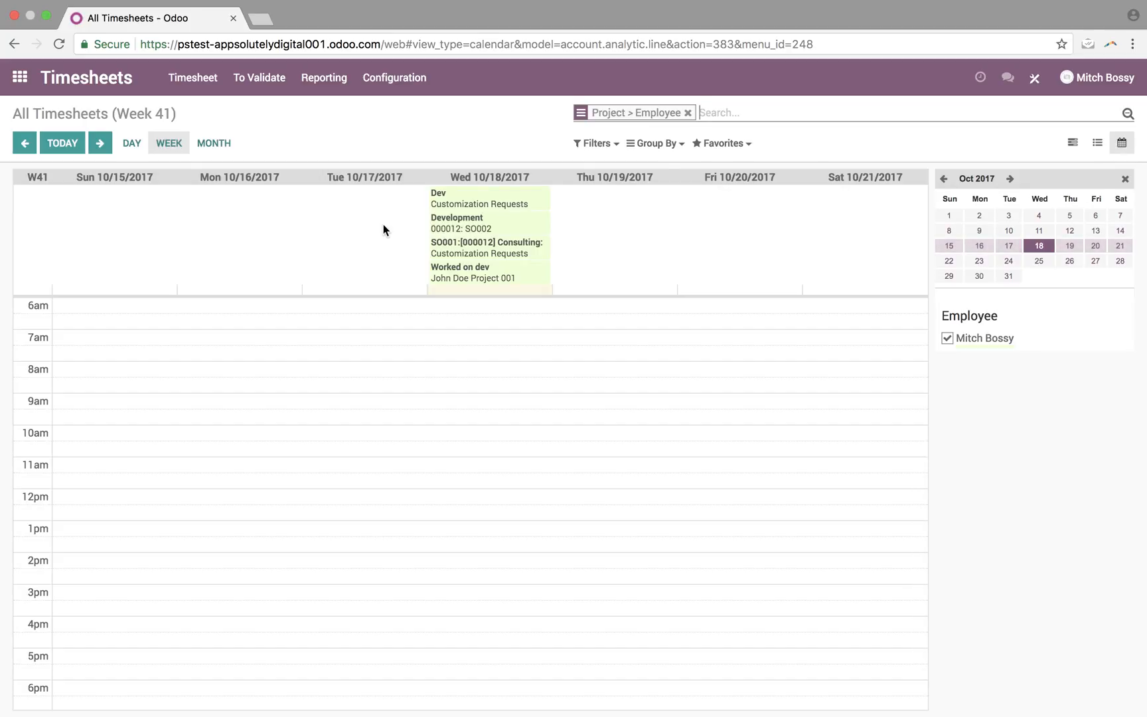
left_click(205, 143)
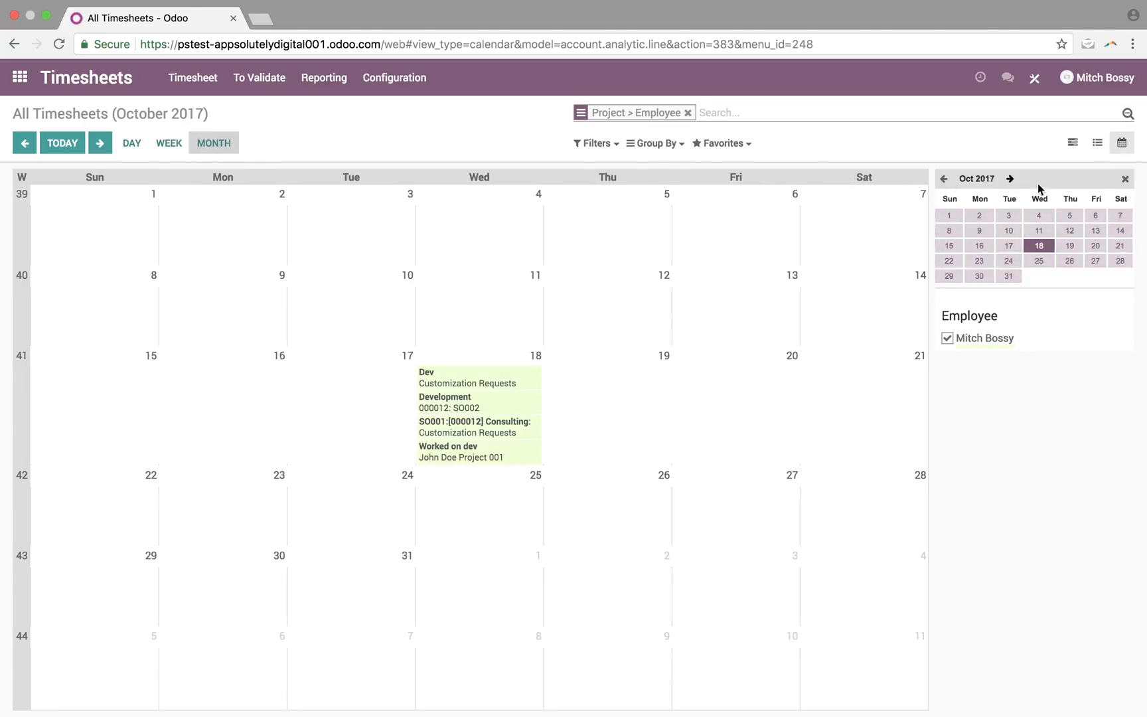
left_click(1092, 149)
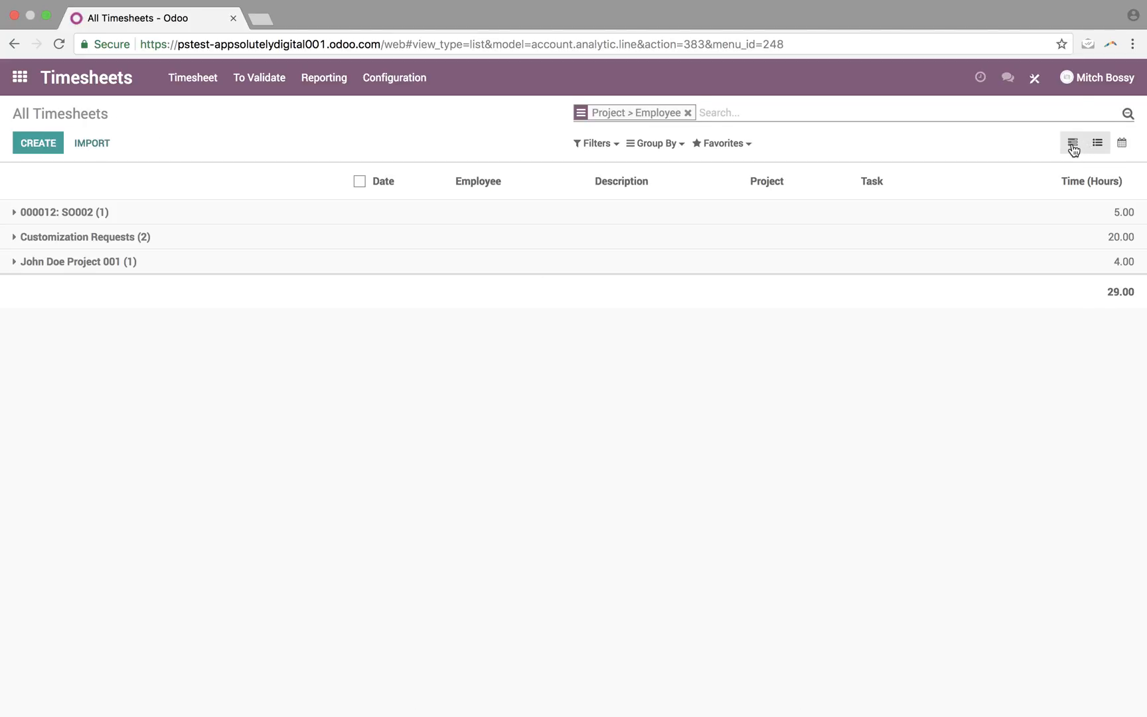
left_click(1074, 150)
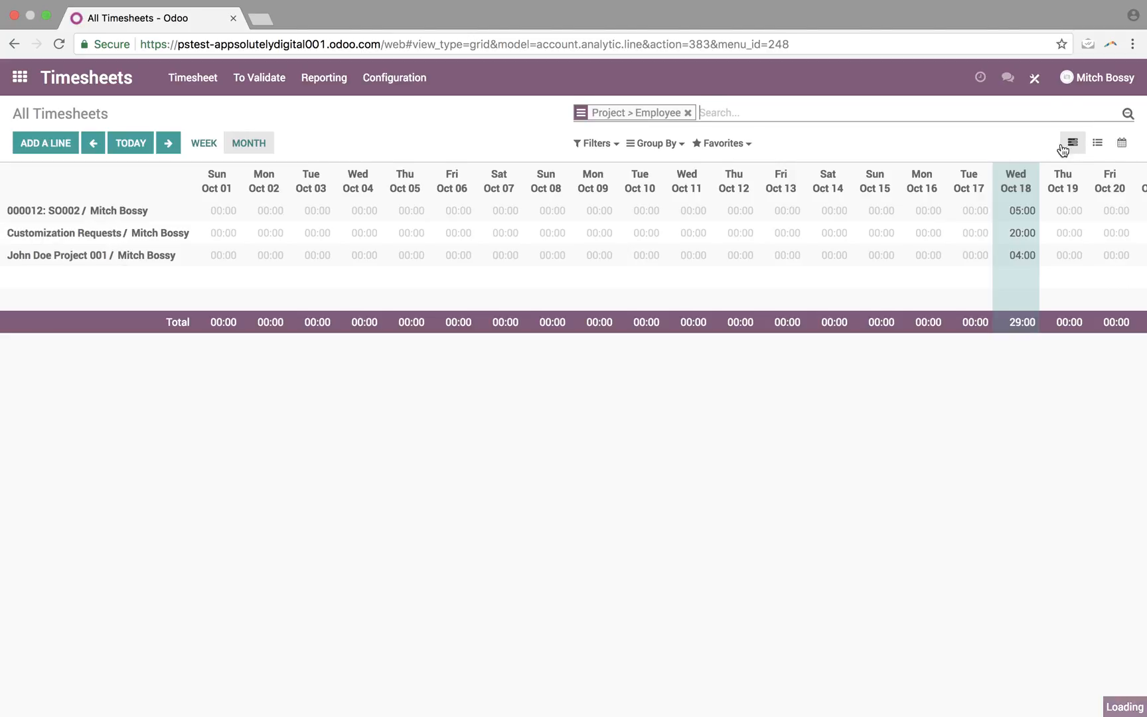
Step: Go to the personal timesheet app page, and start and stop its activity timer
left_click(192, 78)
left_click(211, 155)
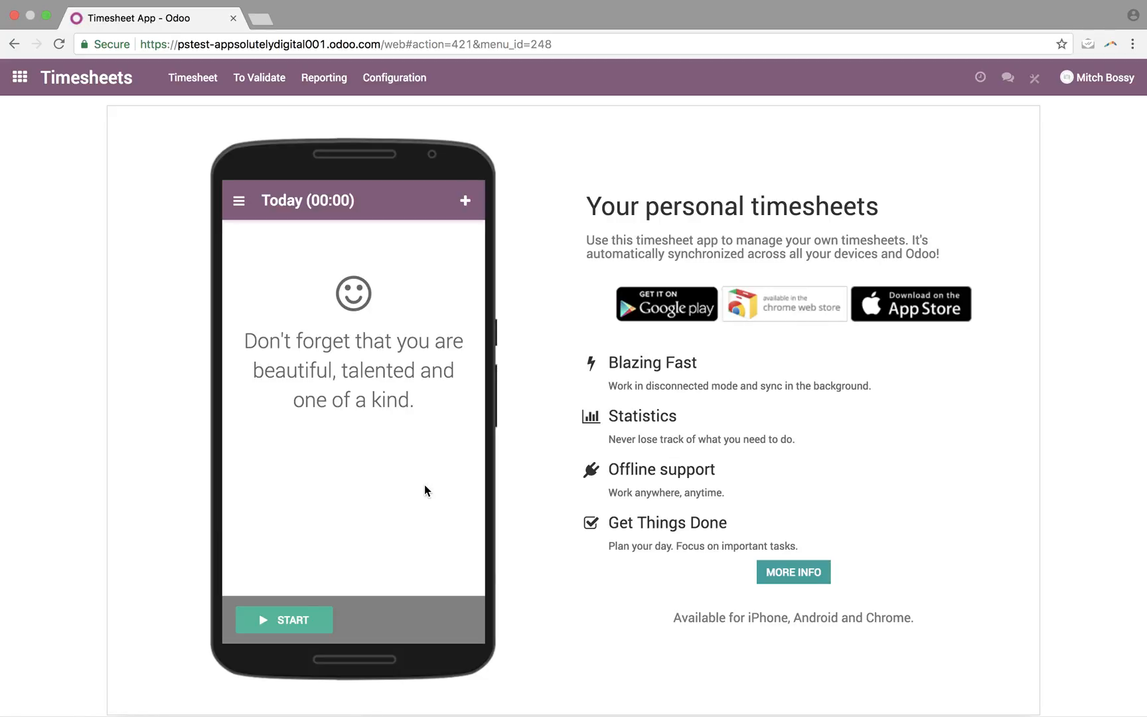
left_click(314, 628)
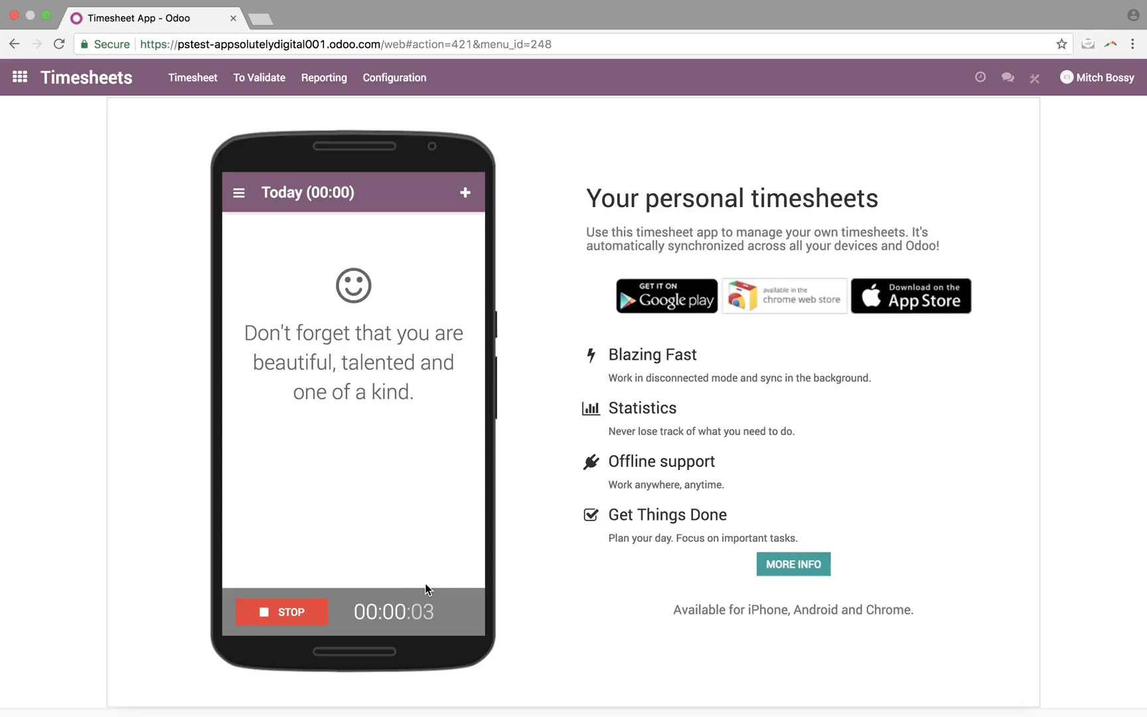
left_click(284, 612)
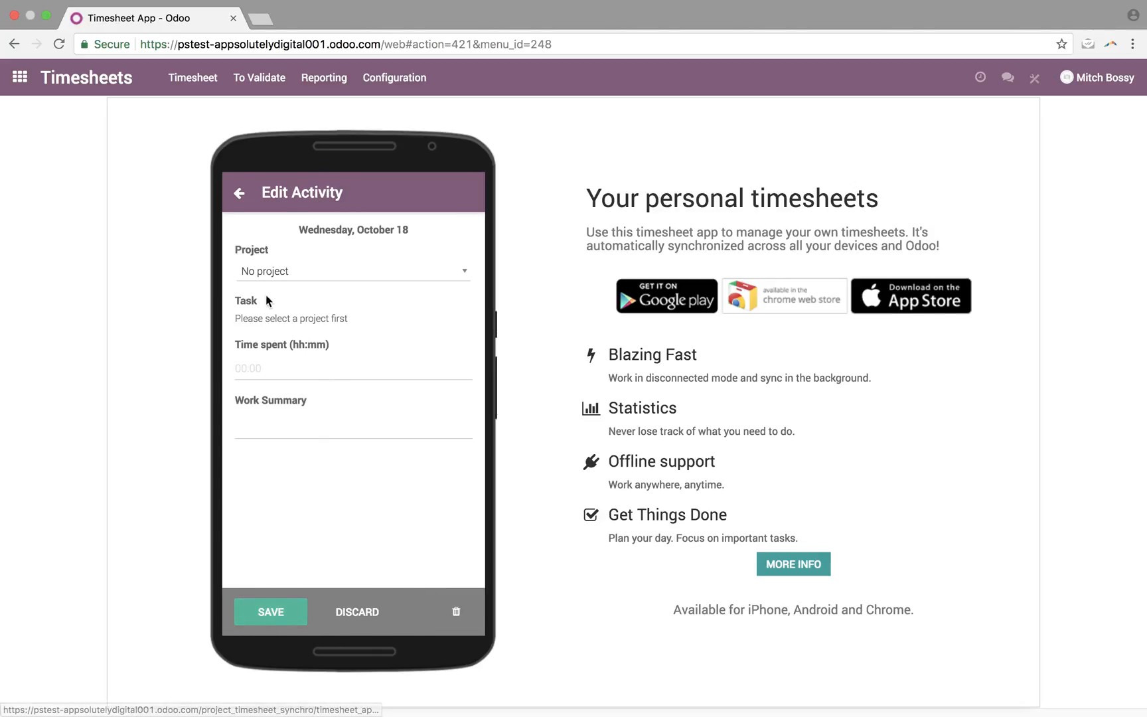
Step: Check the project choices for the timed activity and try to save it without a project
left_click(296, 271)
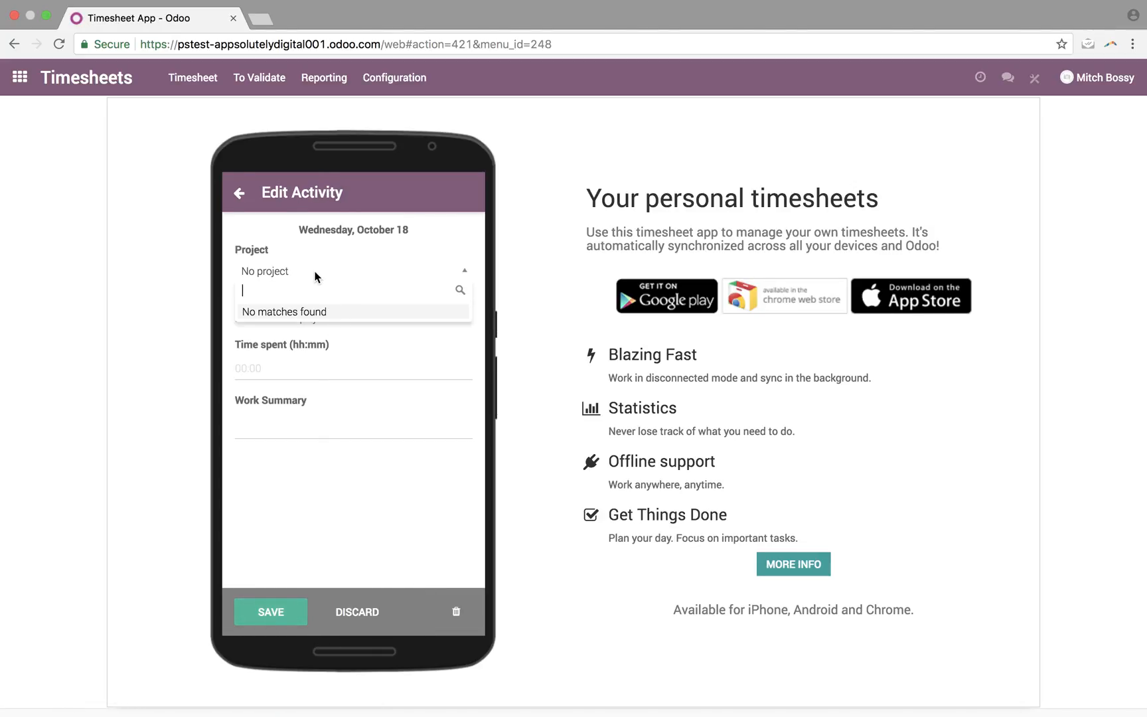
left_click(335, 341)
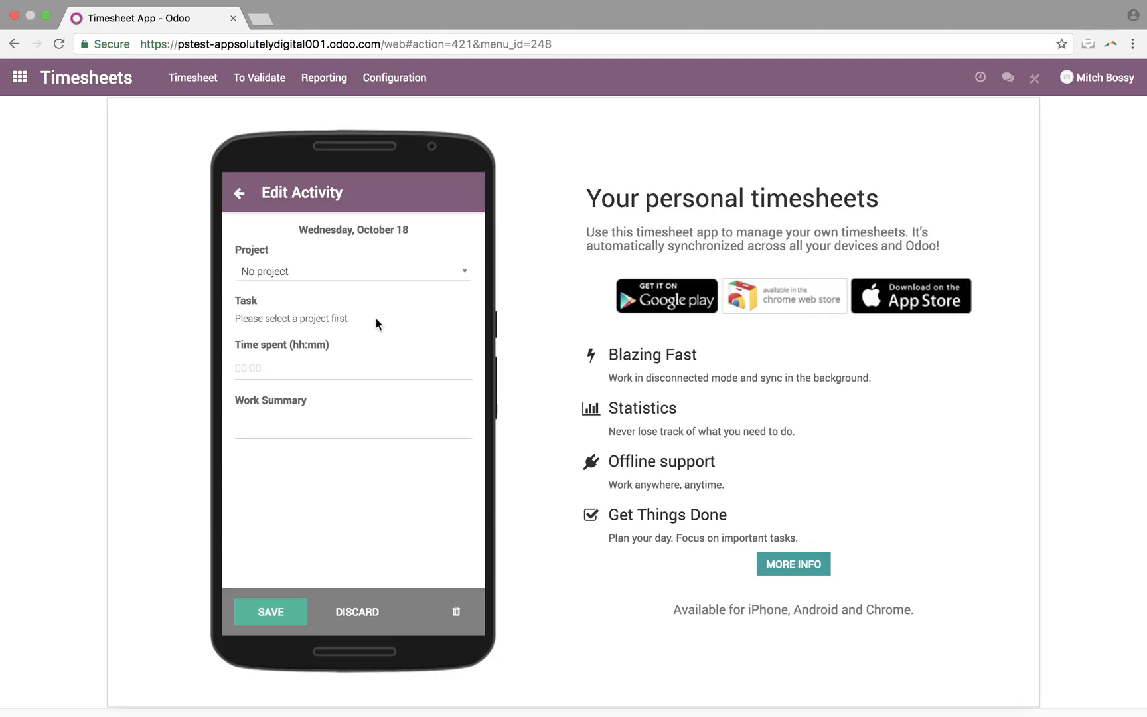
left_click(272, 612)
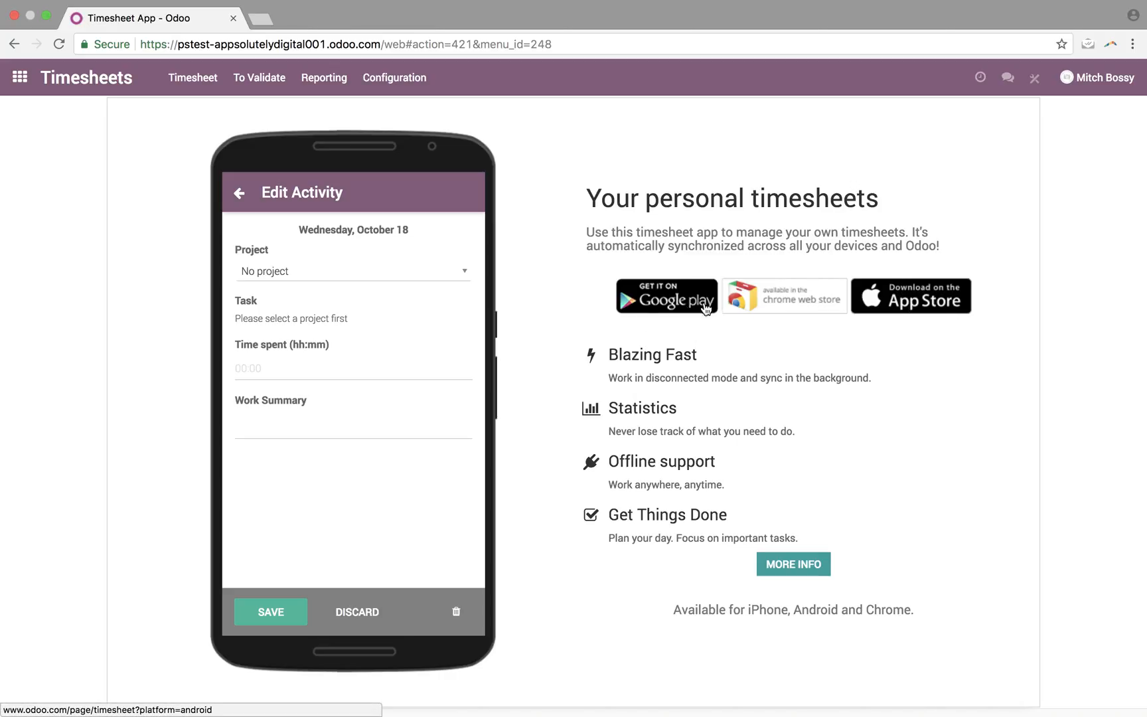
Step: Switch to the Helpdesk app and open the Help ticket from the Technical Team's unassigned tickets
left_click(29, 83)
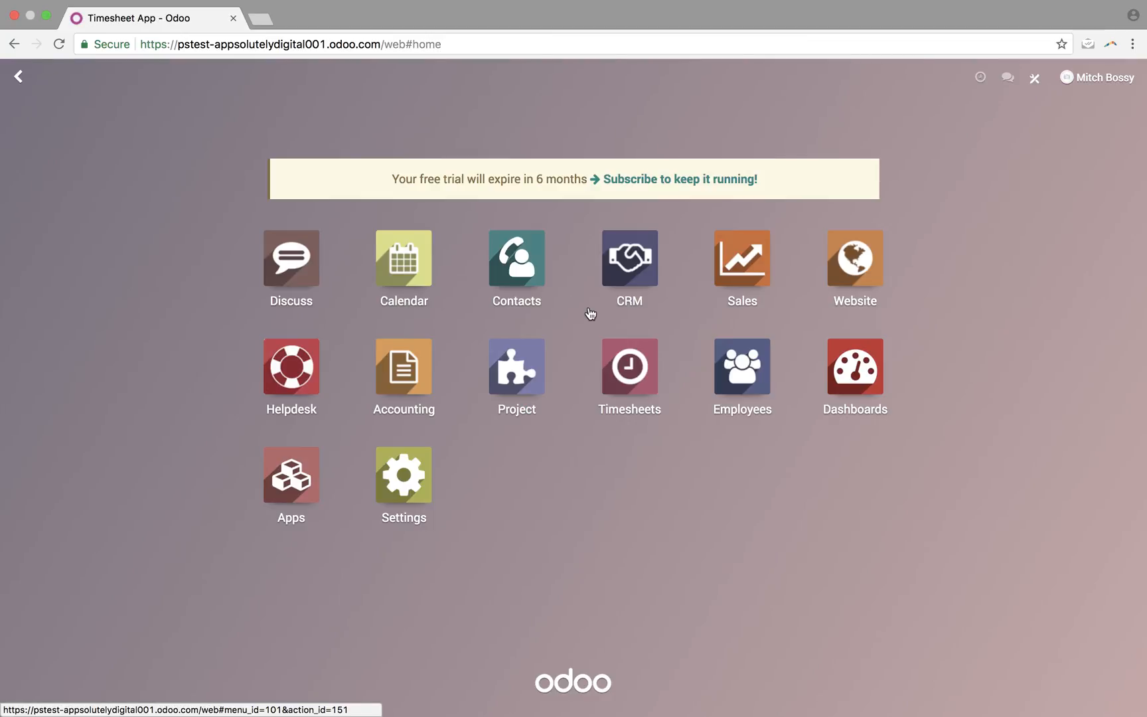
left_click(293, 376)
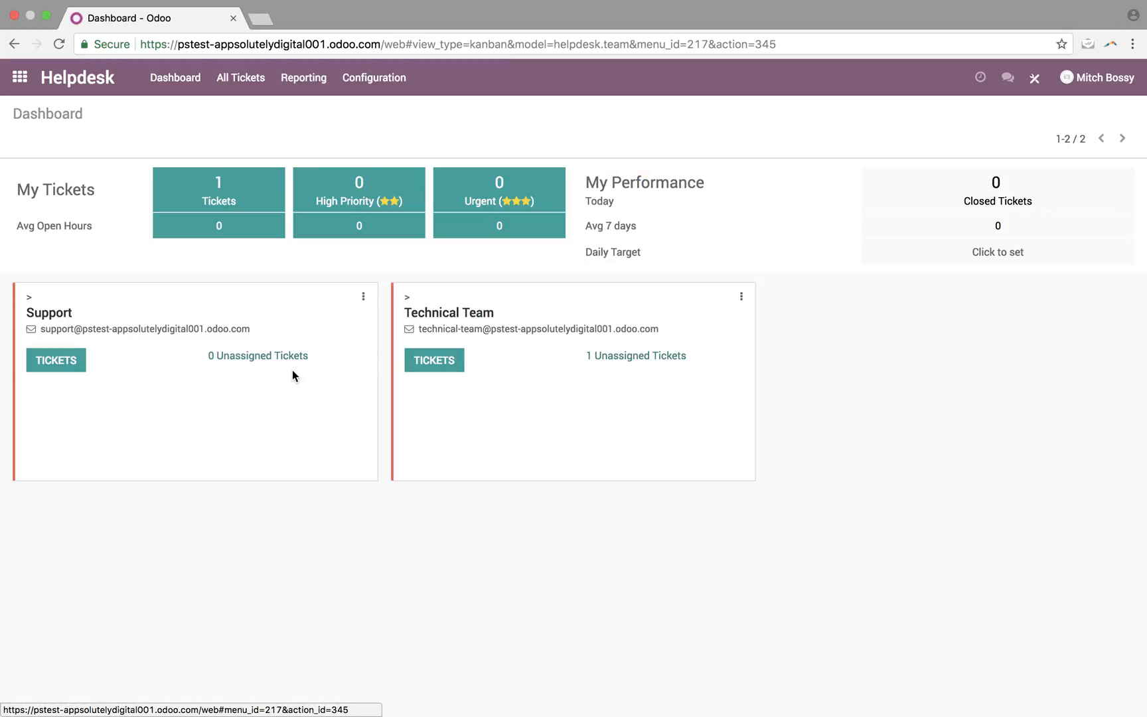
left_click(636, 362)
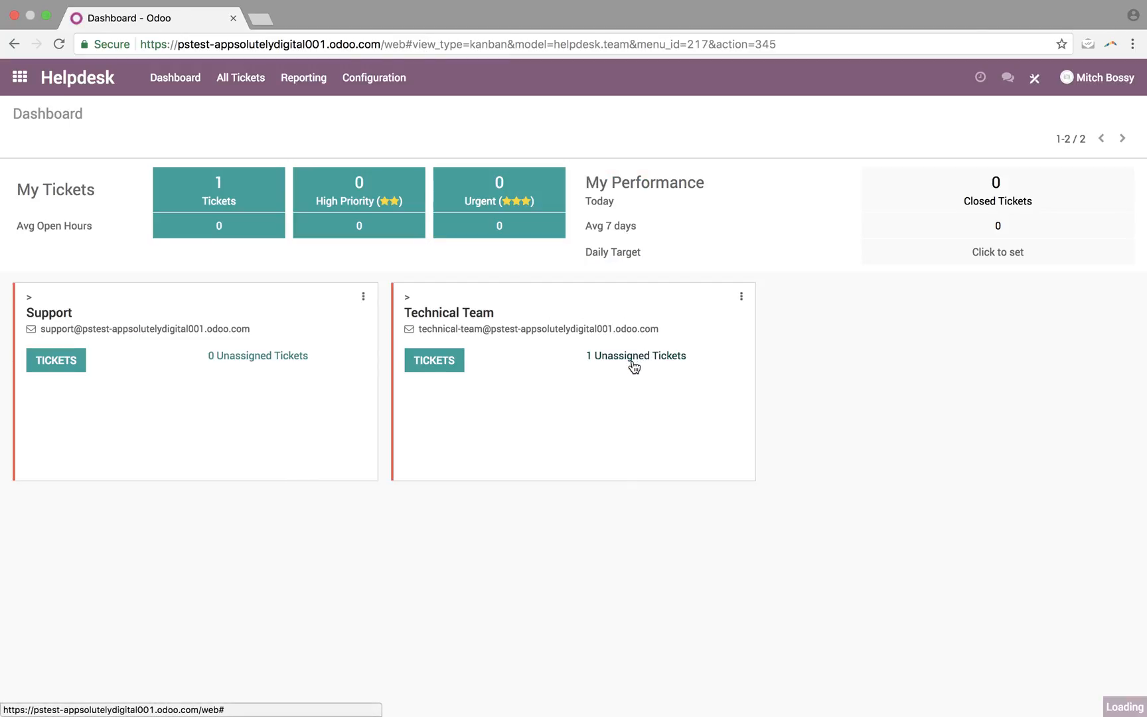
left_click(91, 221)
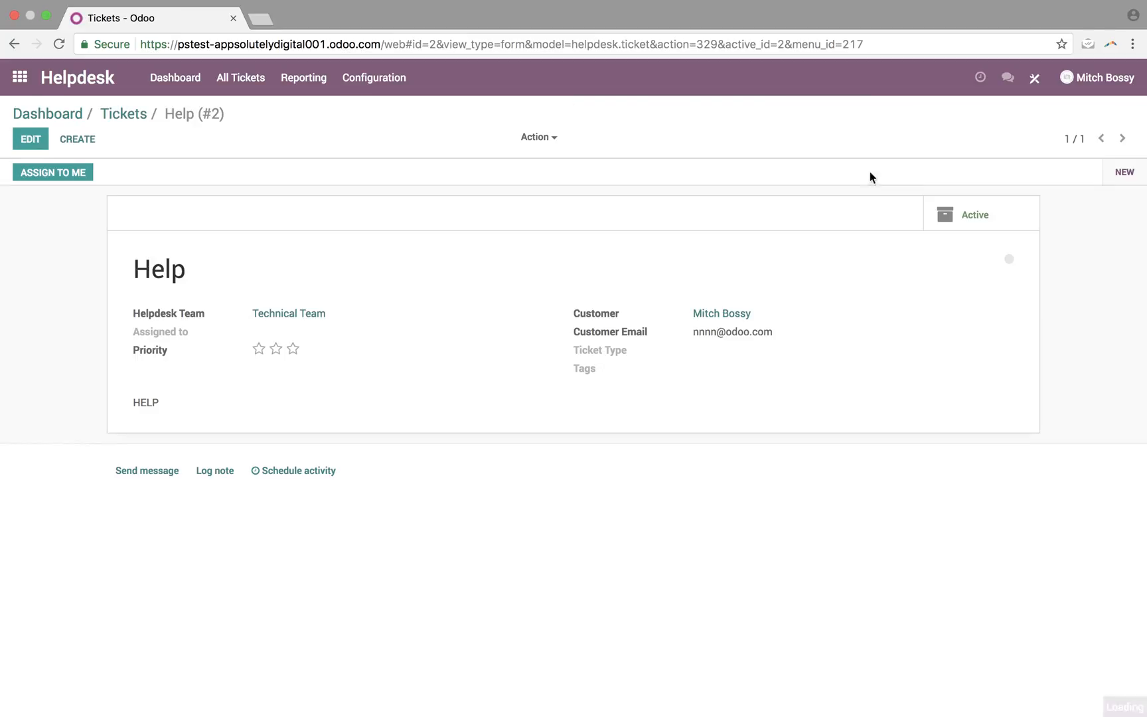
Step: In Studio, add a Many2one field related to Project below Priority on the helpdesk ticket form
left_click(1033, 82)
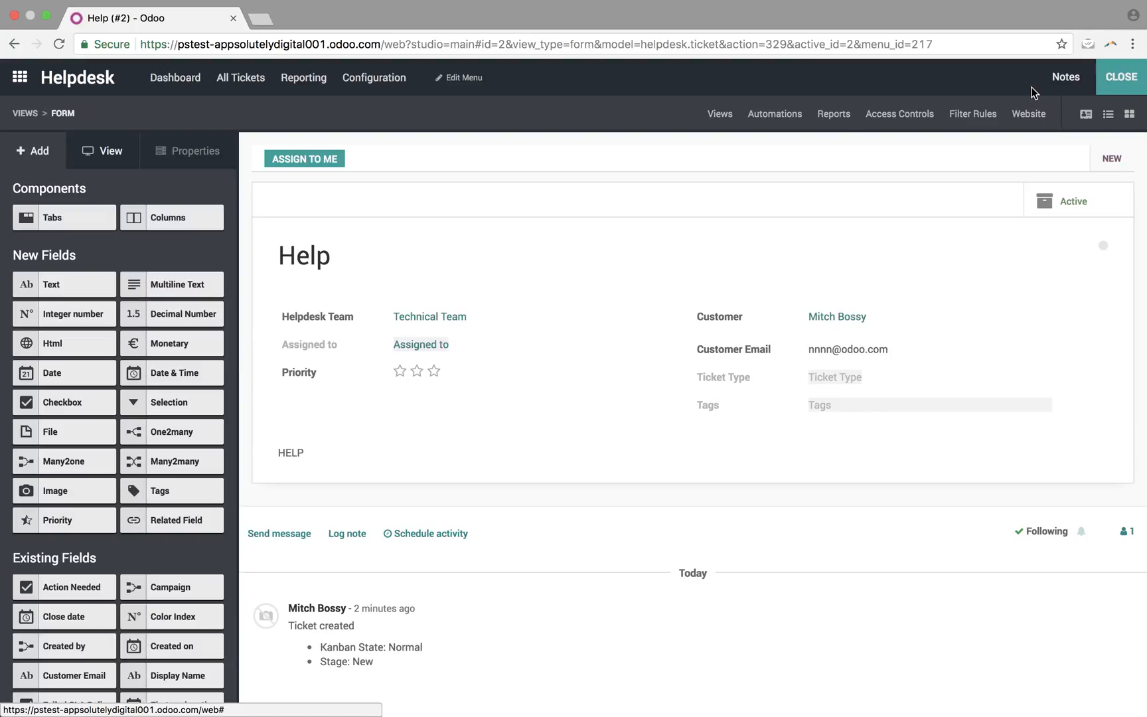
left_click_drag(69, 478, 354, 405)
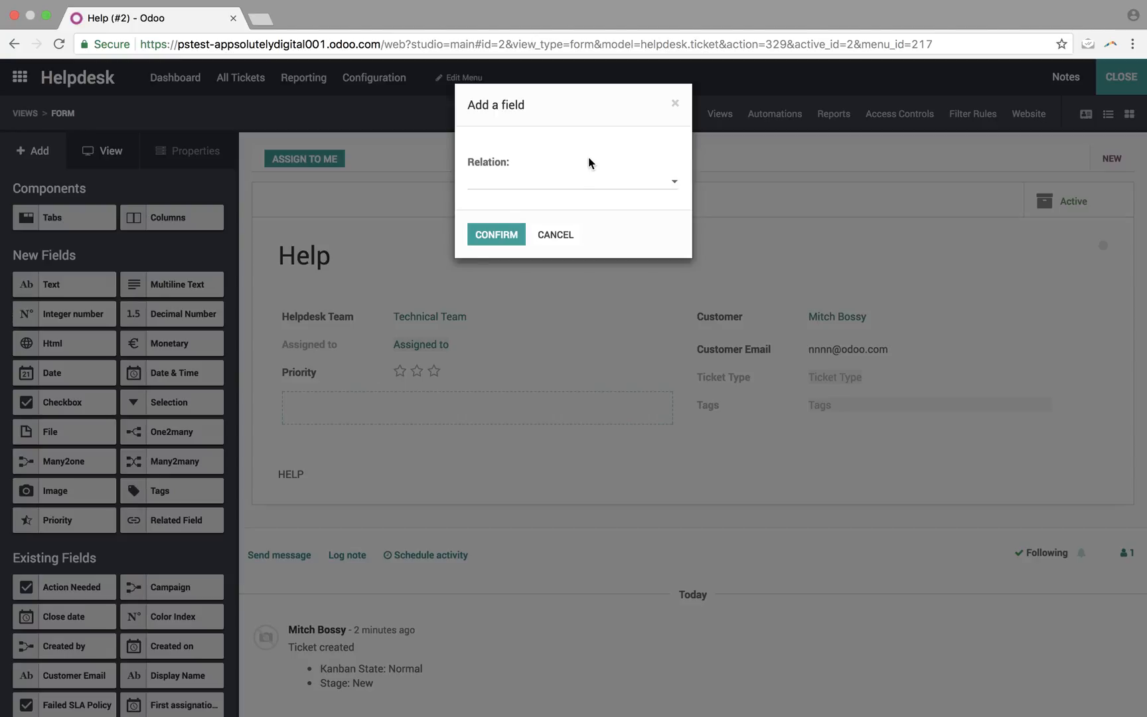
left_click(551, 184)
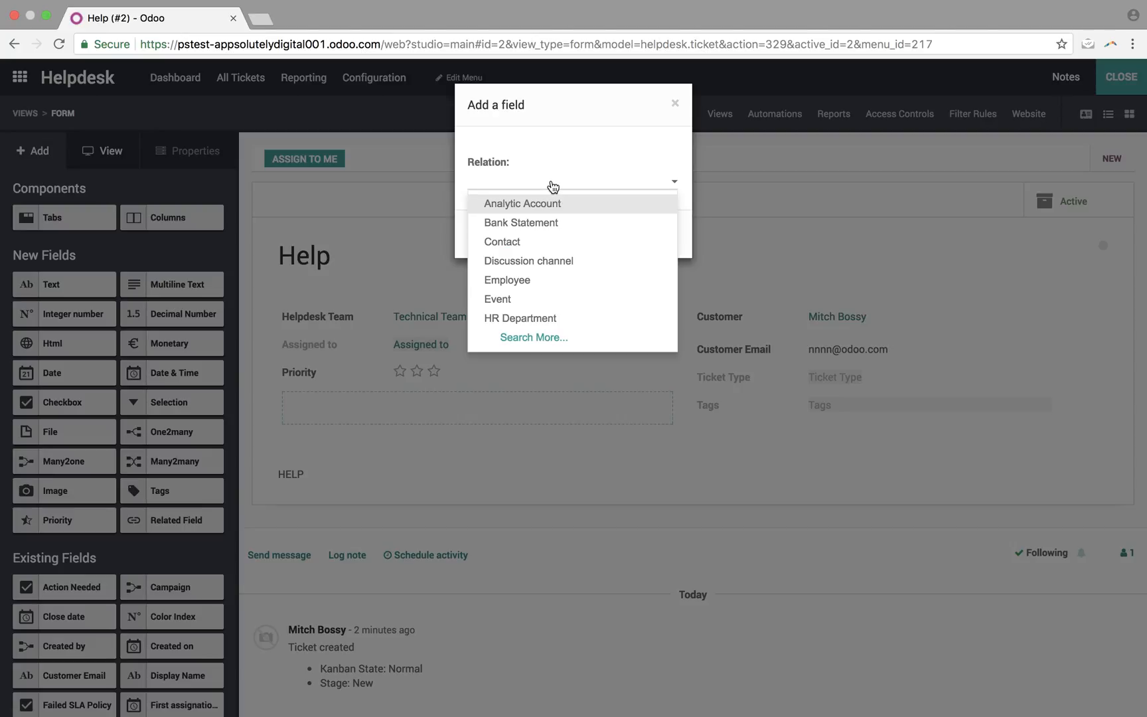
type("task")
left_click(567, 204)
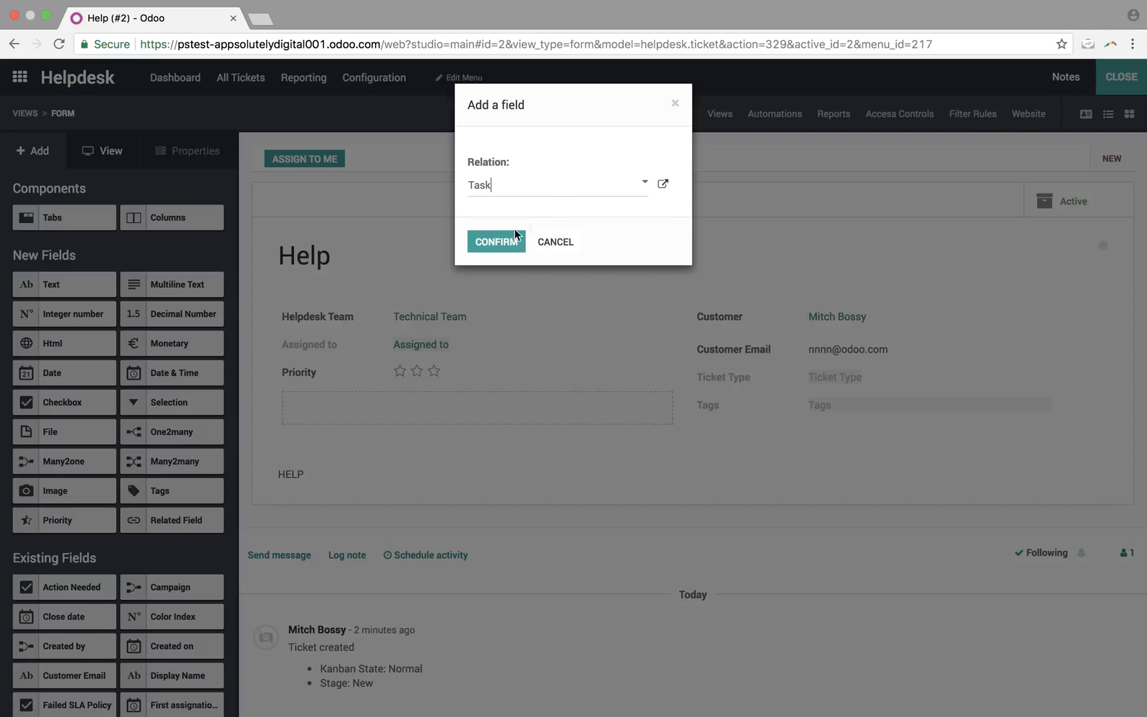
double_click(510, 186)
type("Project")
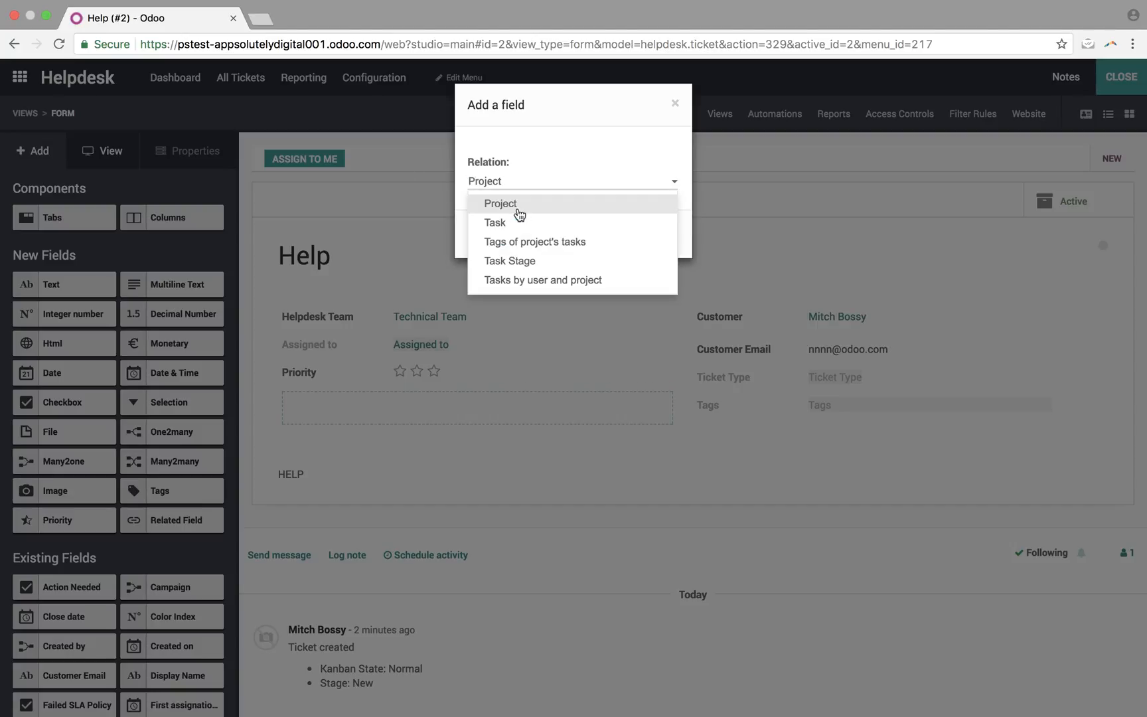
left_click(518, 209)
left_click(494, 240)
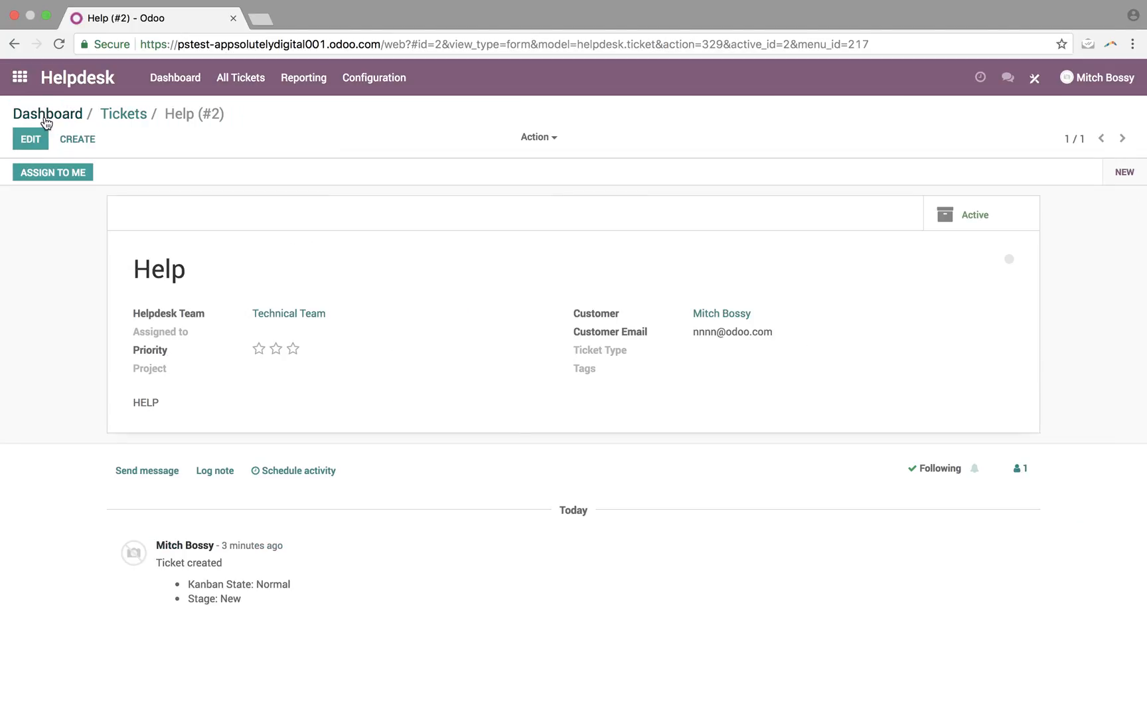
Step: Set the Help ticket's Project to the project named after its sales order and save the ticket
left_click(31, 140)
left_click(303, 377)
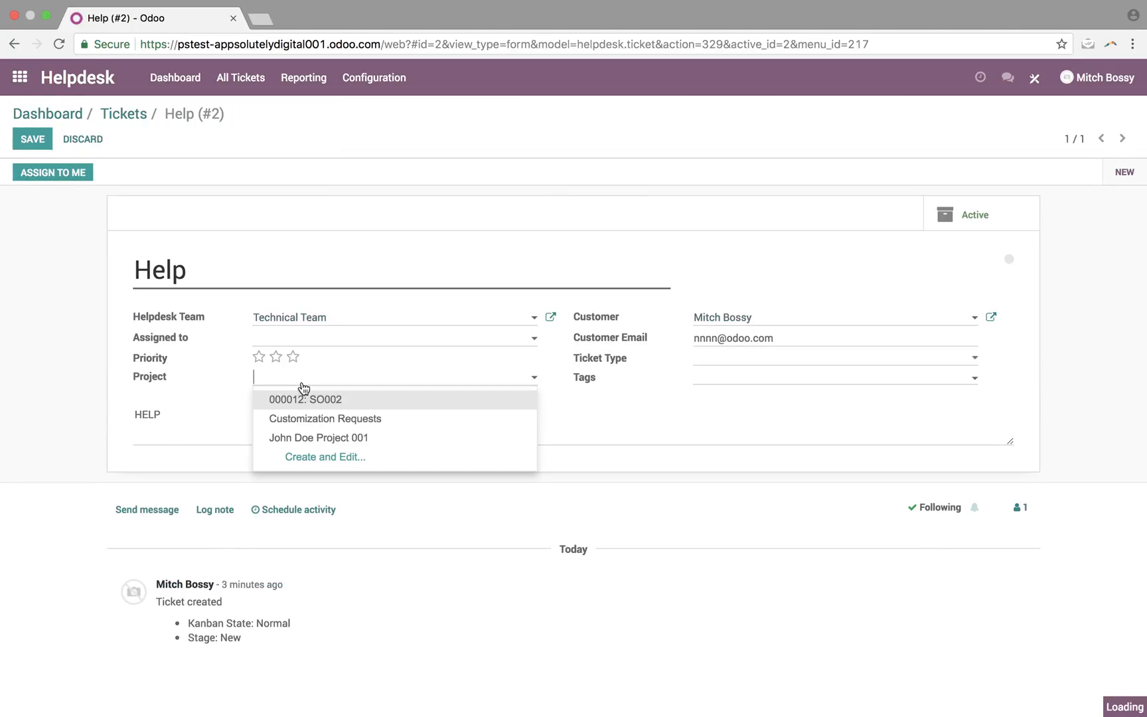
left_click(349, 399)
left_click(36, 141)
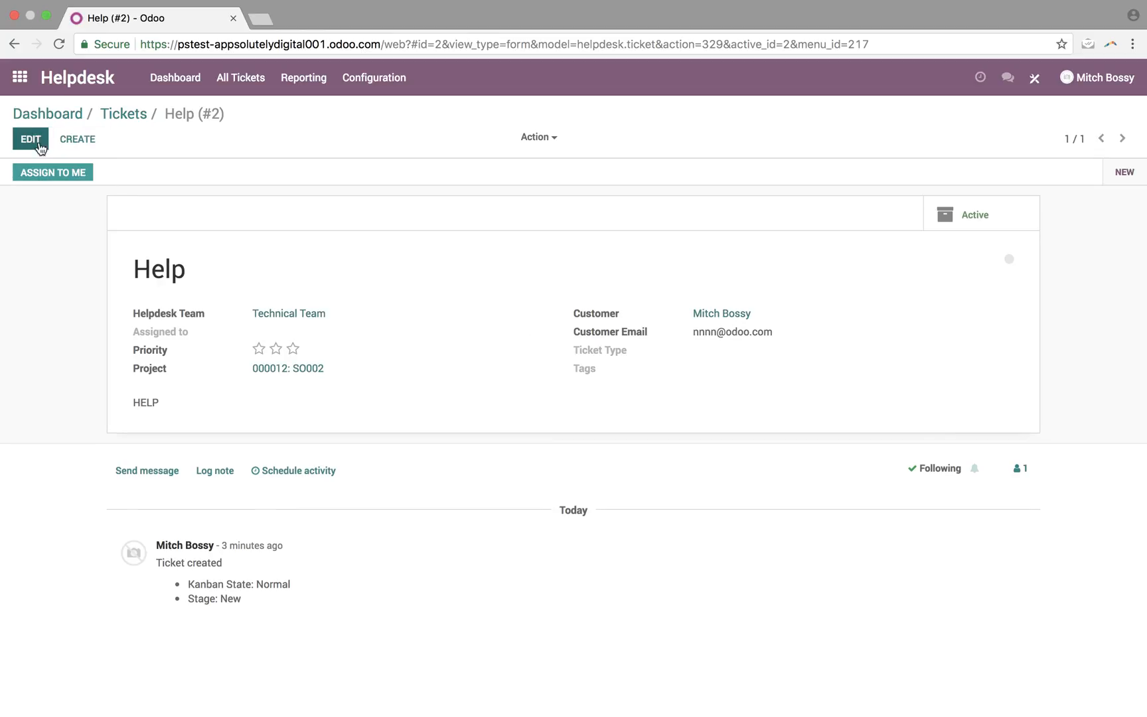
Step: Switch to the Project app and open the settings form of the project named after its sales order
left_click(25, 89)
left_click(536, 370)
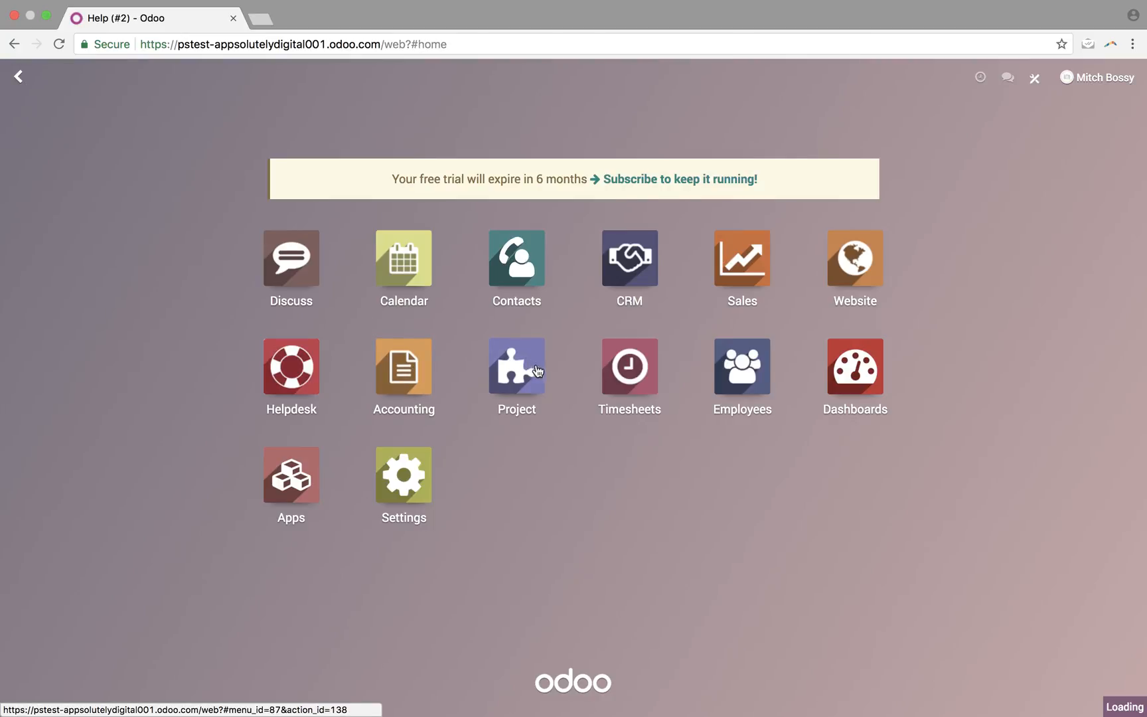
left_click(269, 189)
left_click(226, 225)
Step: In Studio, add a Tickets button with the ticket icon to the project form, related to Project (helpdesk.ticket), and close Studio
left_click(1036, 83)
left_click(666, 176)
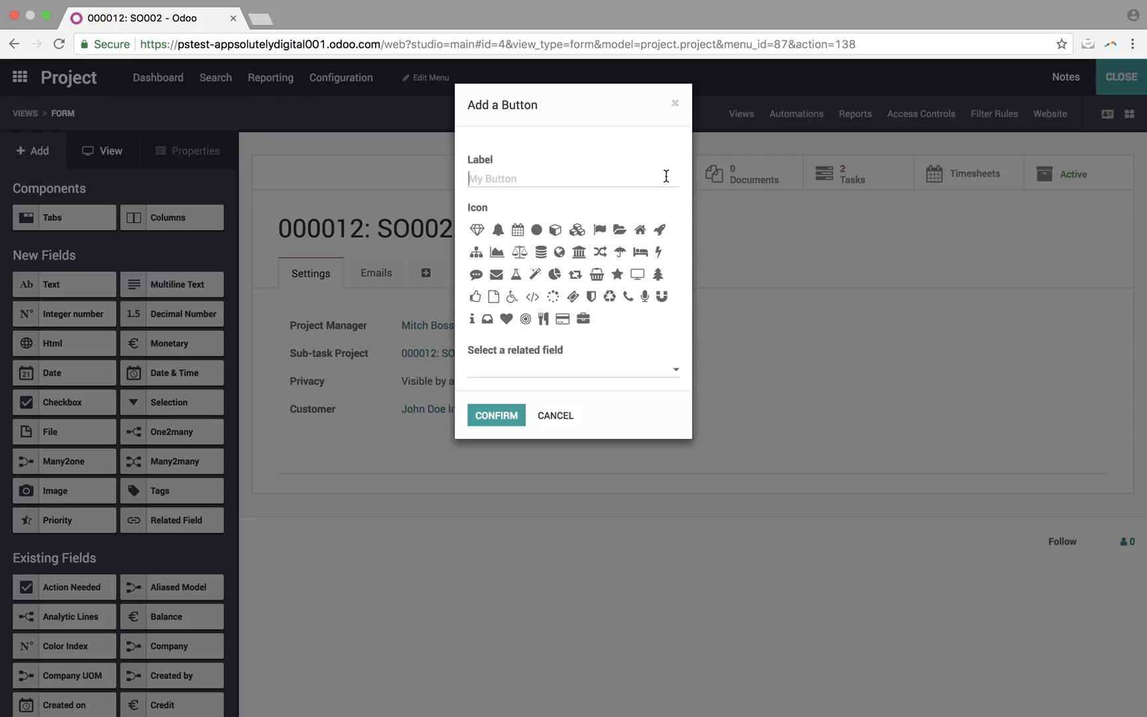
type("Tickets")
left_click(573, 297)
left_click(522, 376)
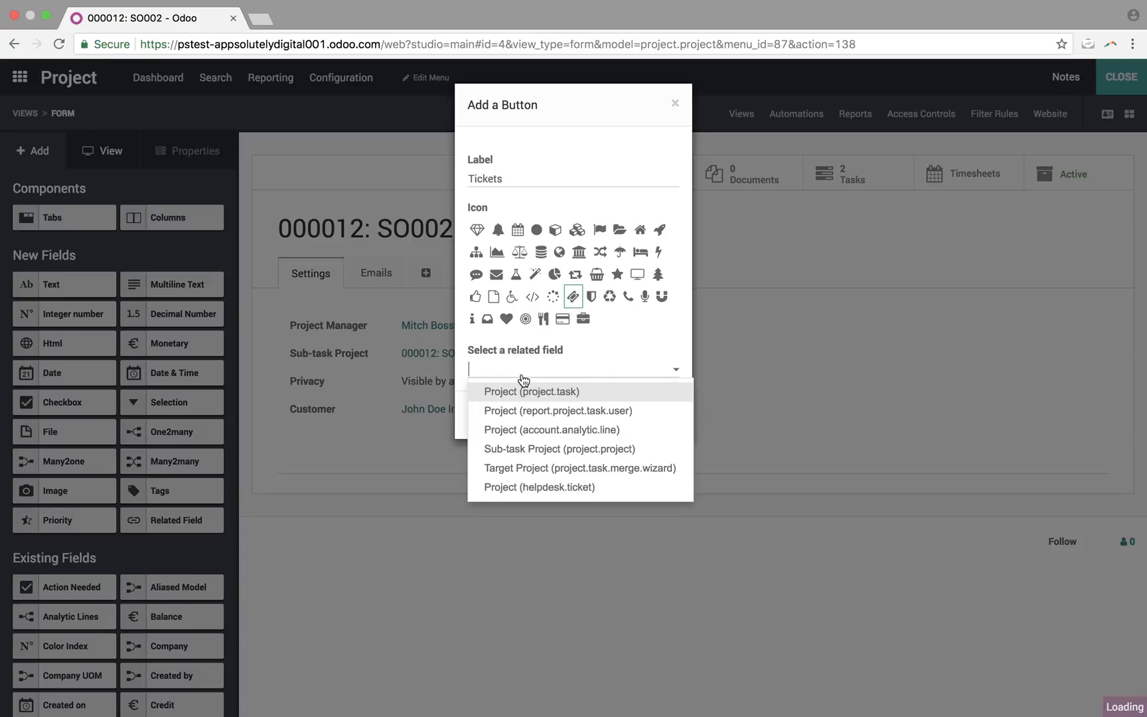
left_click(535, 489)
left_click(500, 422)
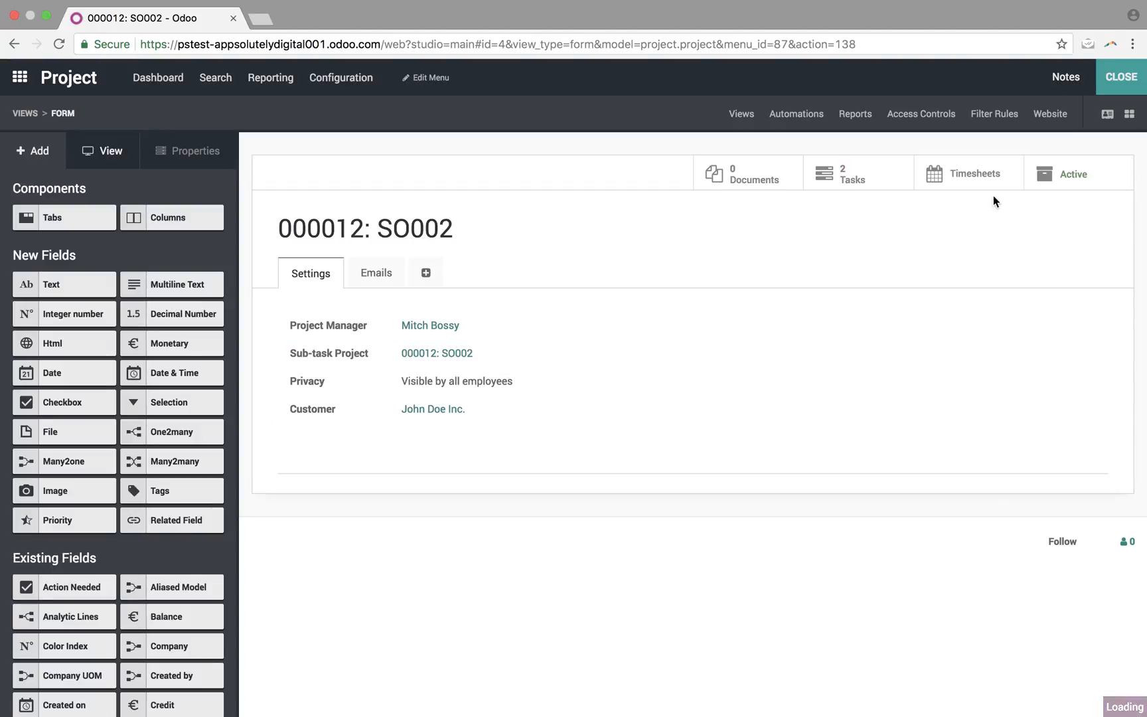
left_click(1108, 78)
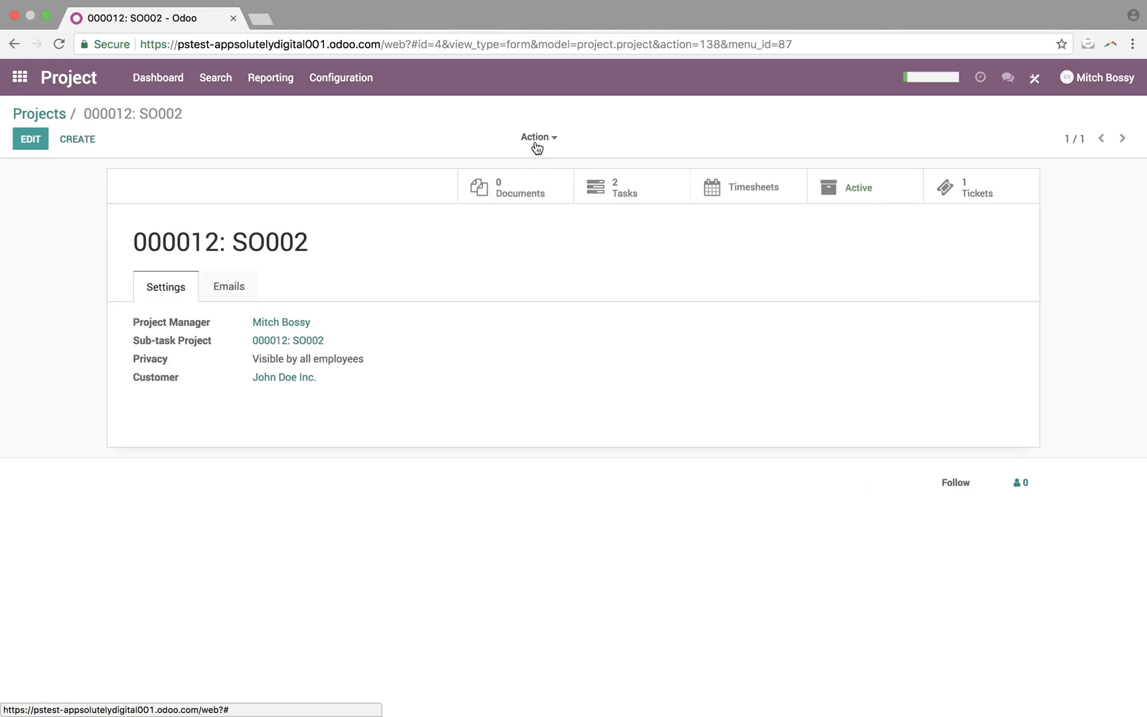
Step: View the project's linked tickets, review the Help ticket, and return to the ticket list
left_click(973, 199)
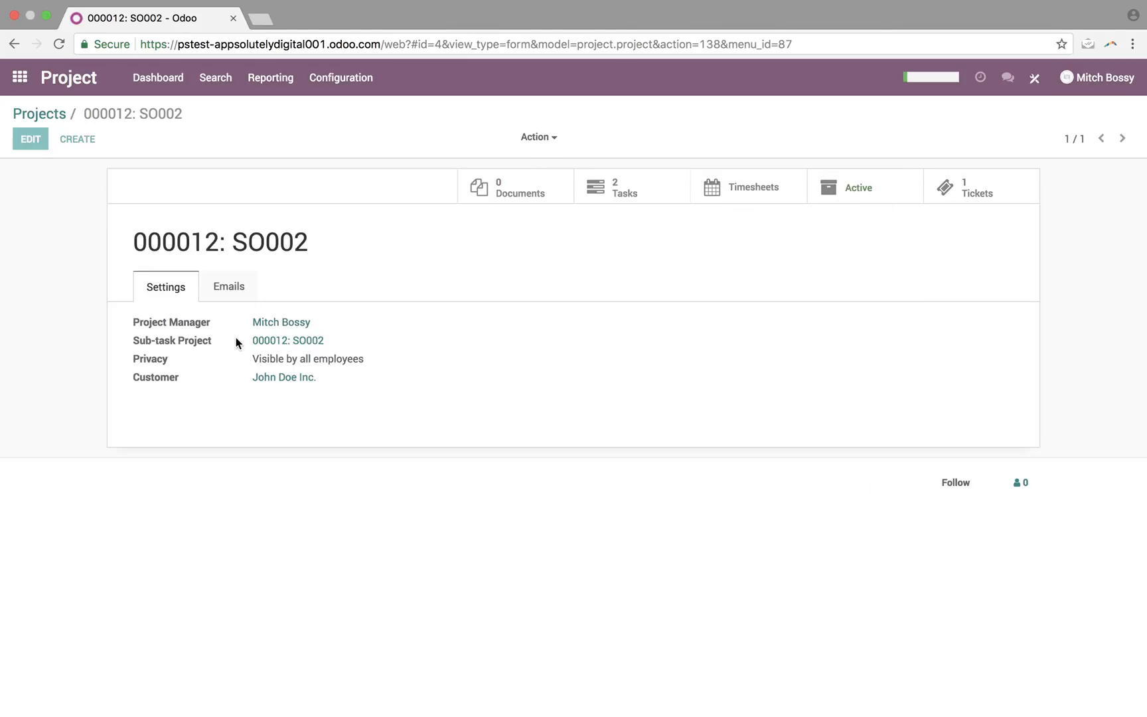
left_click(274, 215)
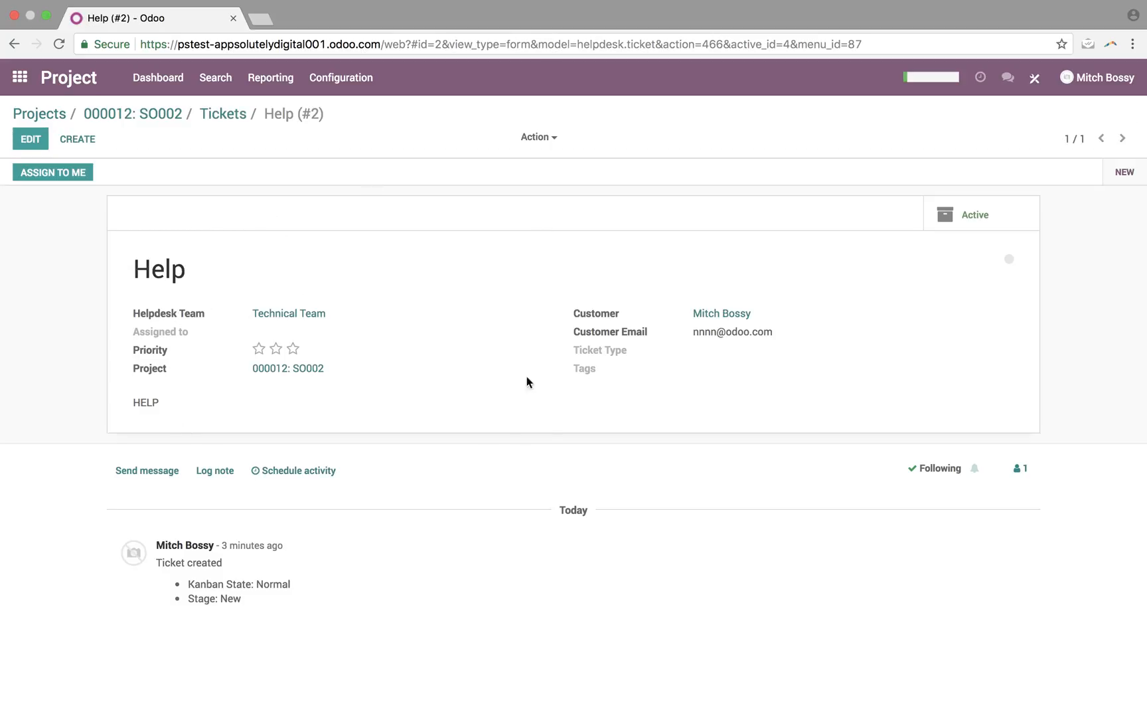
left_click(241, 125)
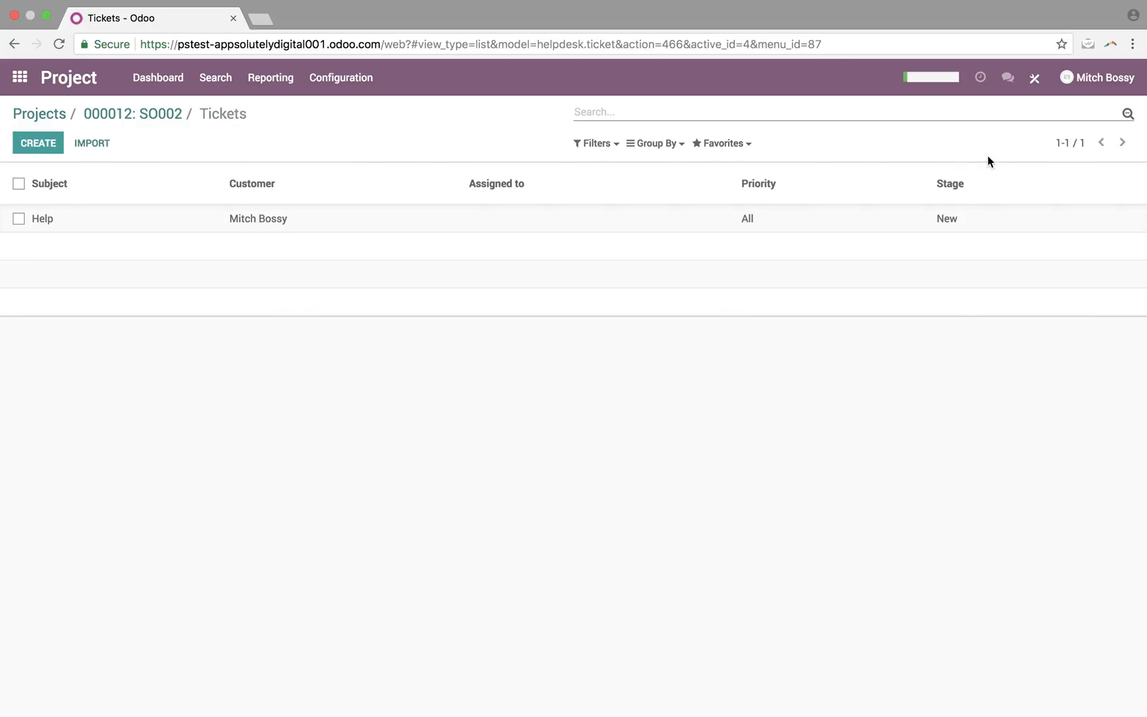
Step: In Studio, enable the Kanban view for the project's Tickets list, close Studio, and display the tickets as Kanban
left_click(1035, 78)
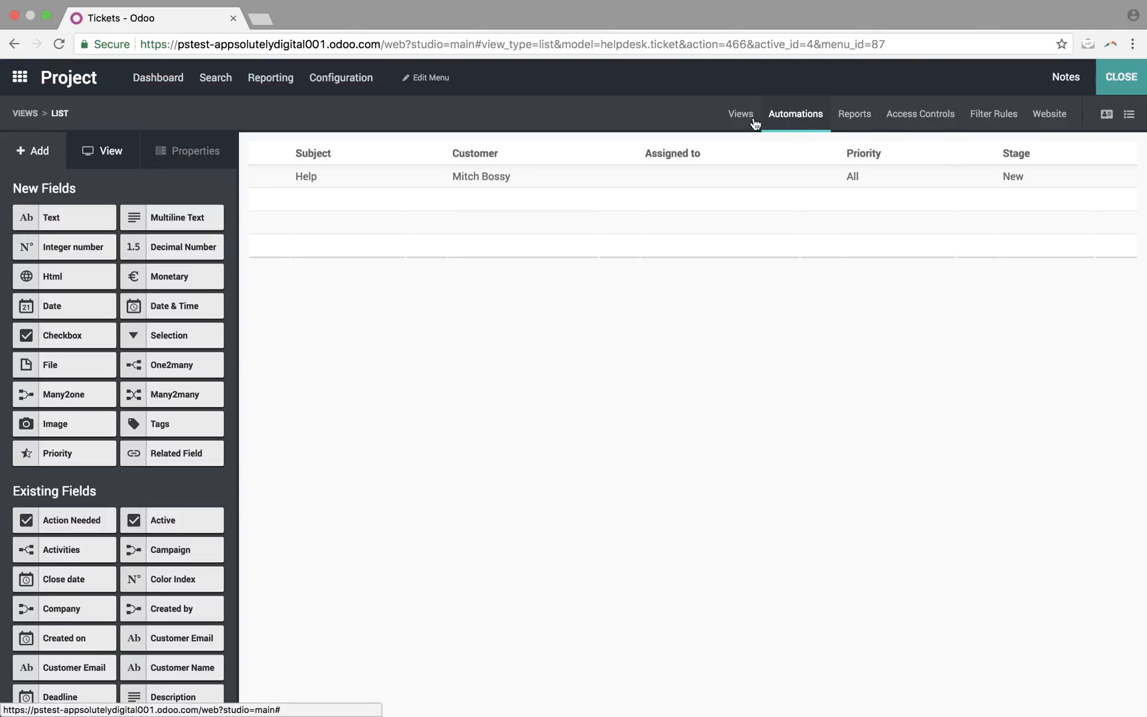
left_click(753, 120)
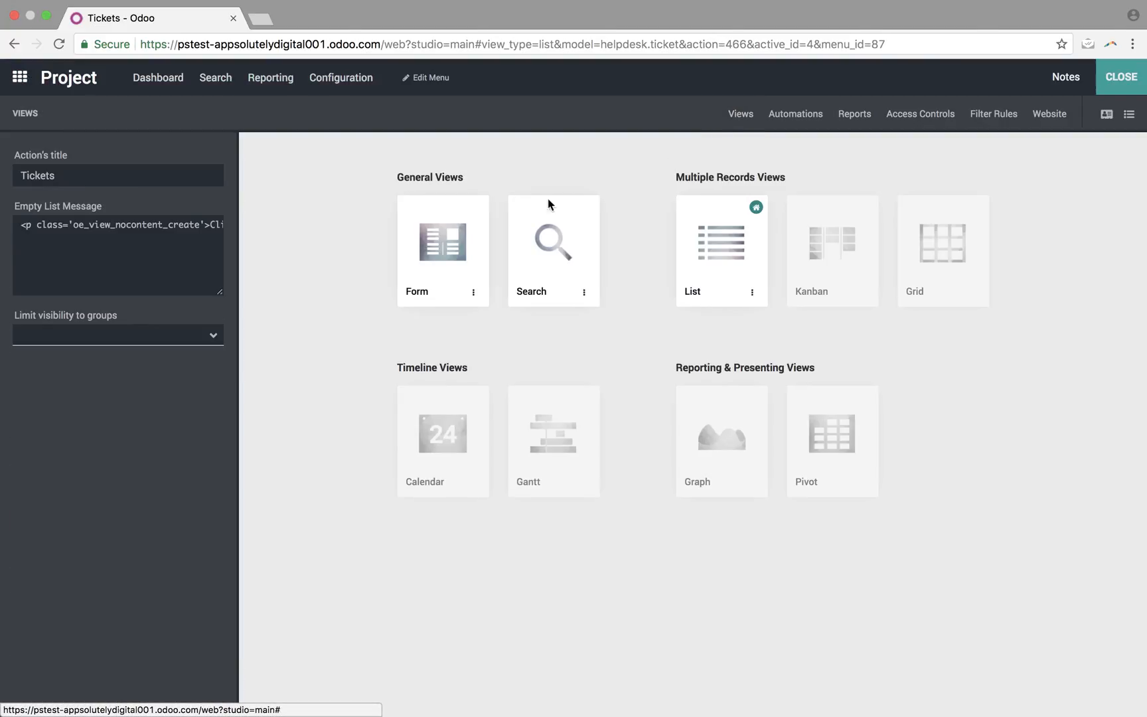
left_click(849, 260)
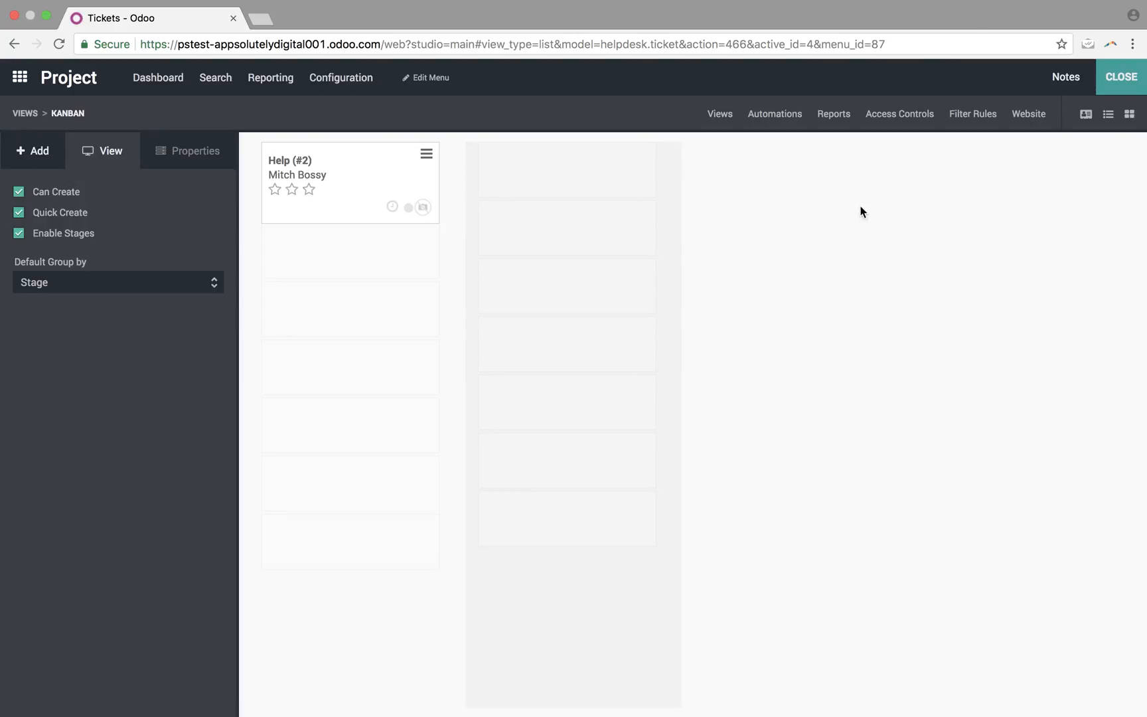
left_click(1103, 79)
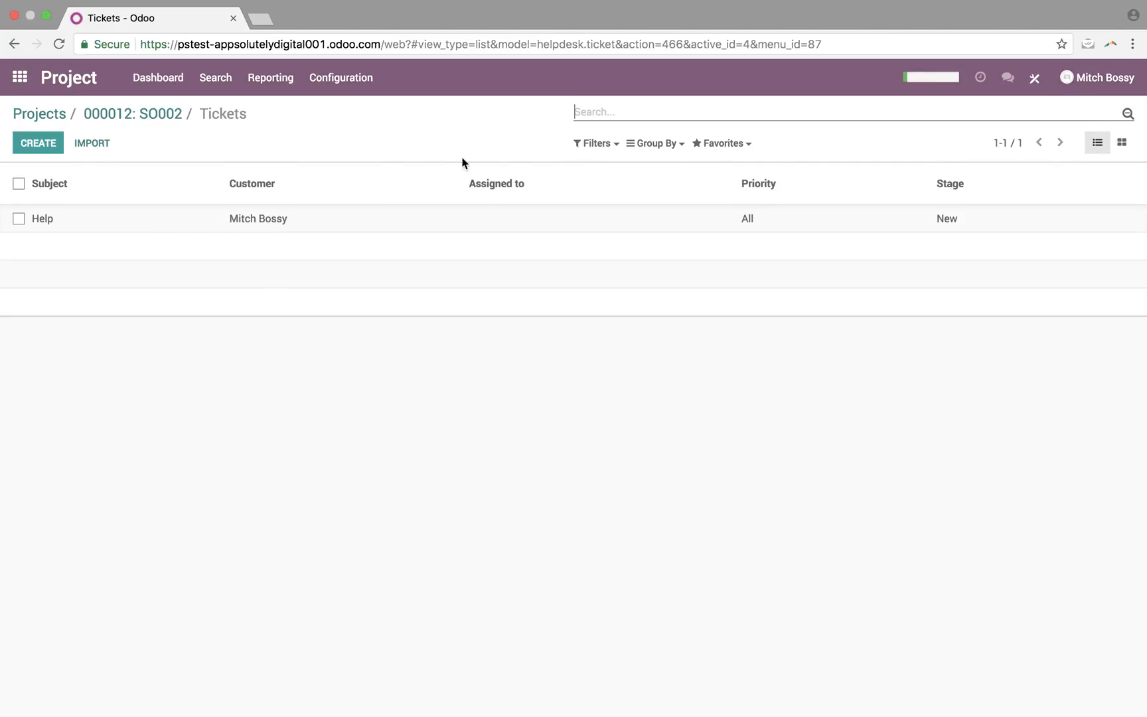
left_click(1124, 144)
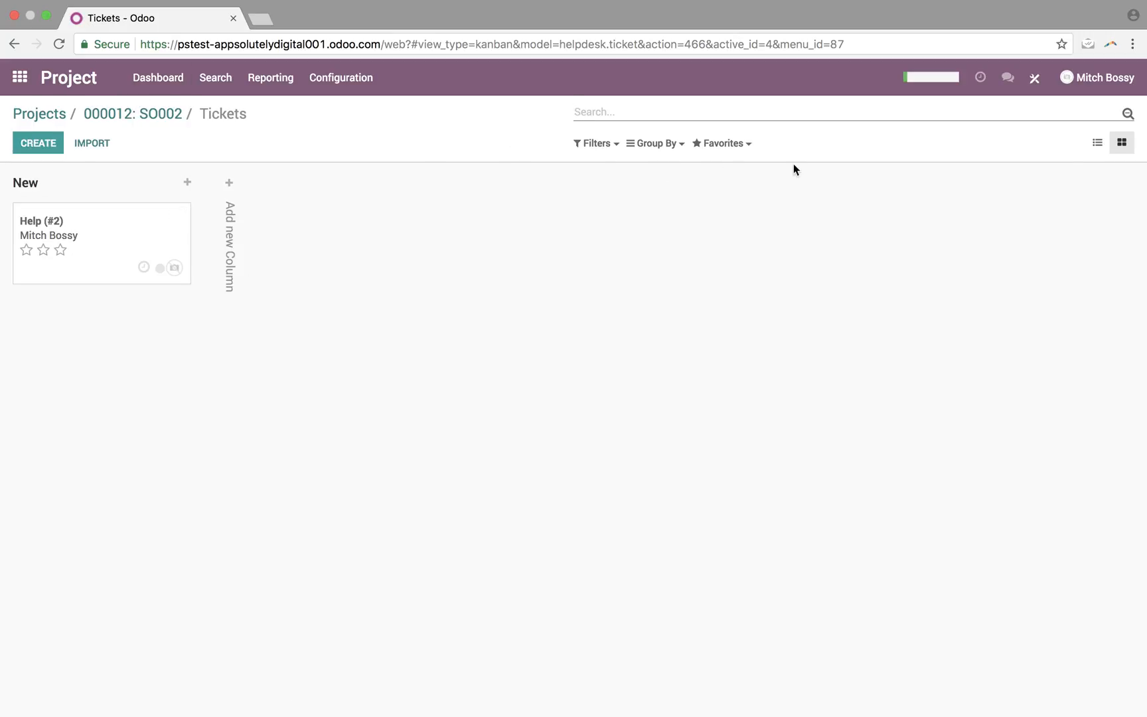
Step: Leave the project's tickets, go back to the Projects overview, and return to the home screen with all apps
left_click(116, 125)
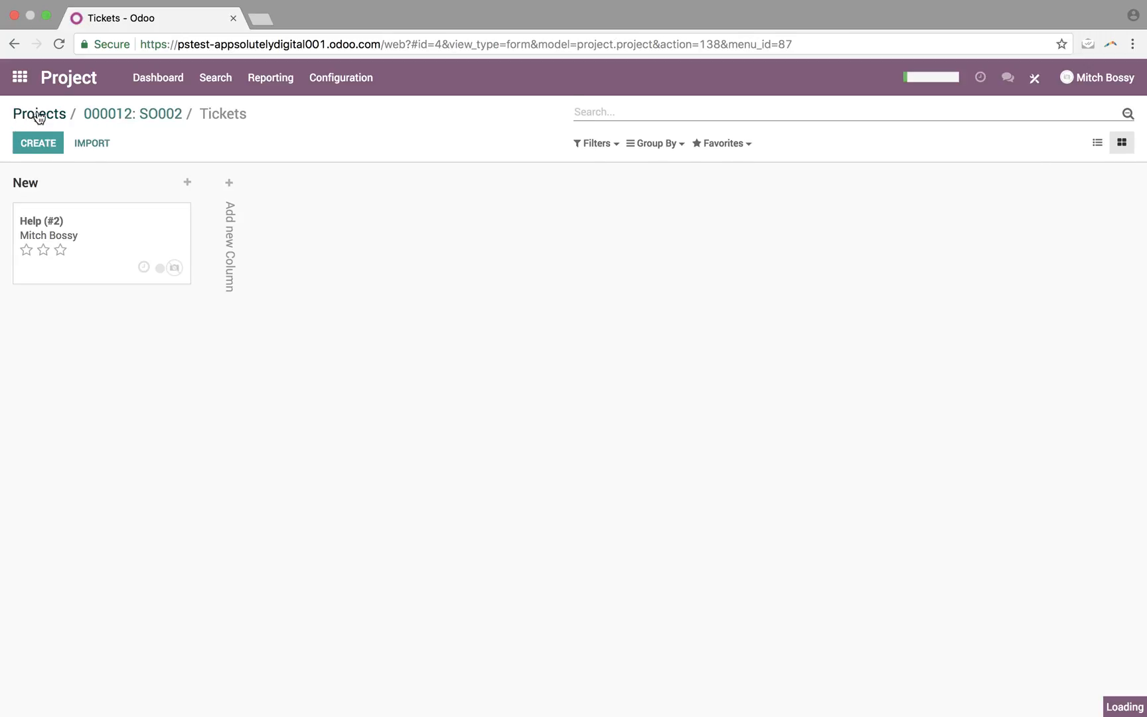
left_click(37, 116)
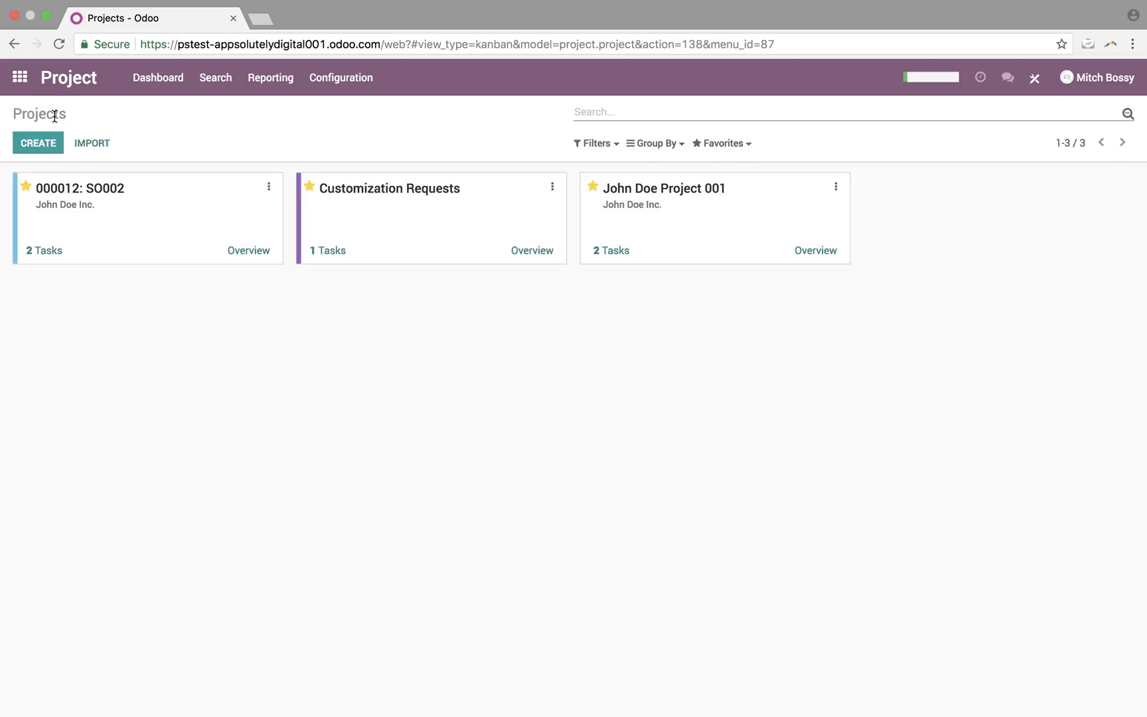
left_click(20, 77)
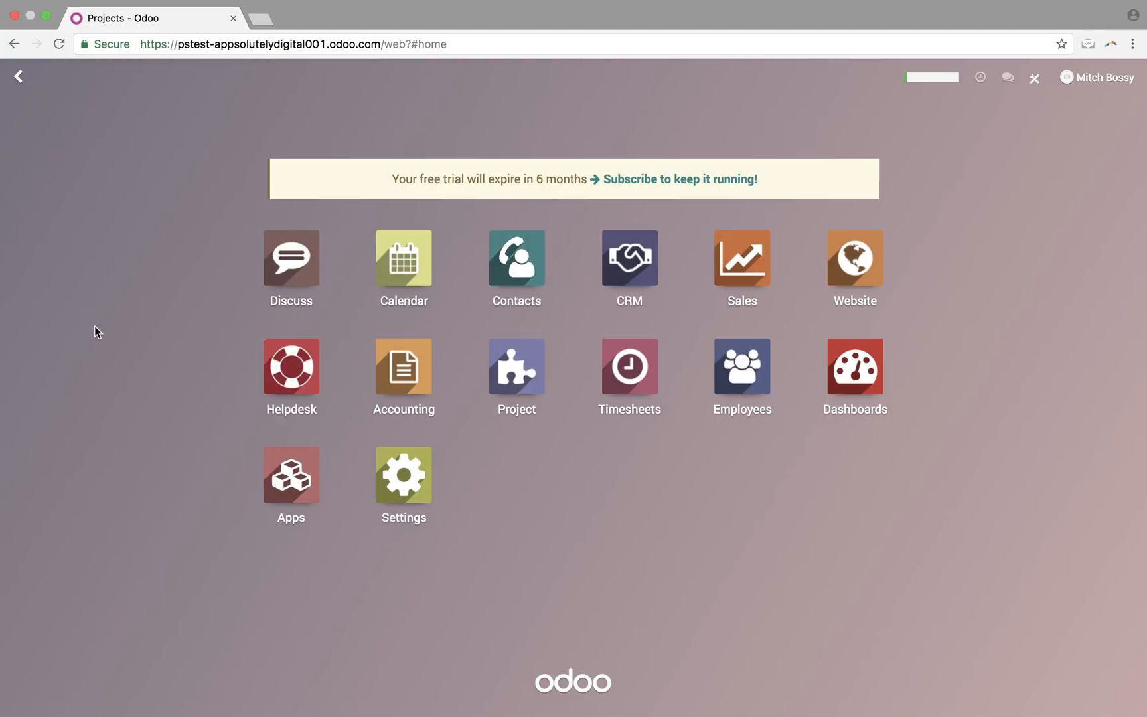